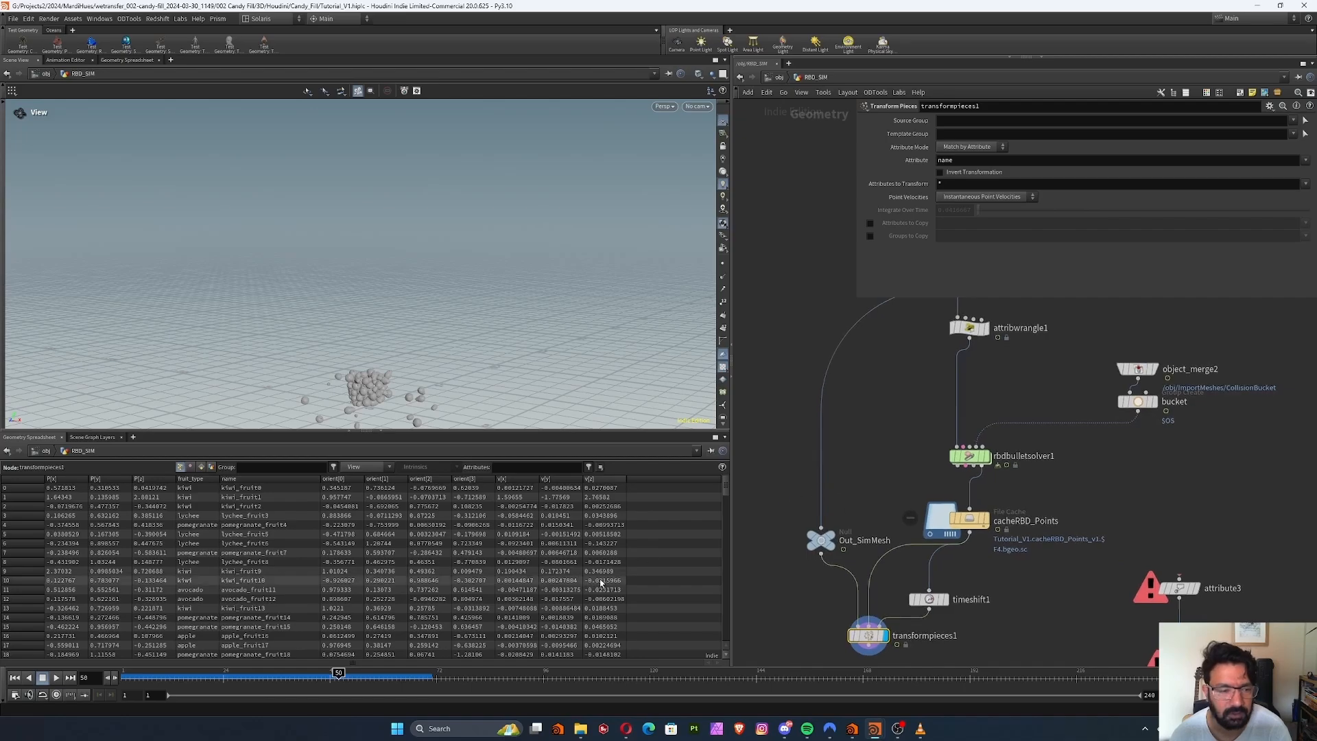
Scrub the timeline to frame 35 to check the motion of the transformed fruit pieces
{"action": "middle_click_drag", "start_coordinate": [849, 445], "coordinate": [813, 405]}
{"action": "left_click", "coordinate": [152, 673]}
{"action": "left_click_drag", "start_coordinate": [151, 674], "coordinate": [272, 673]}
{"action": "scroll", "coordinate": [876, 543], "scroll_direction": "up", "scroll_amount": 4}
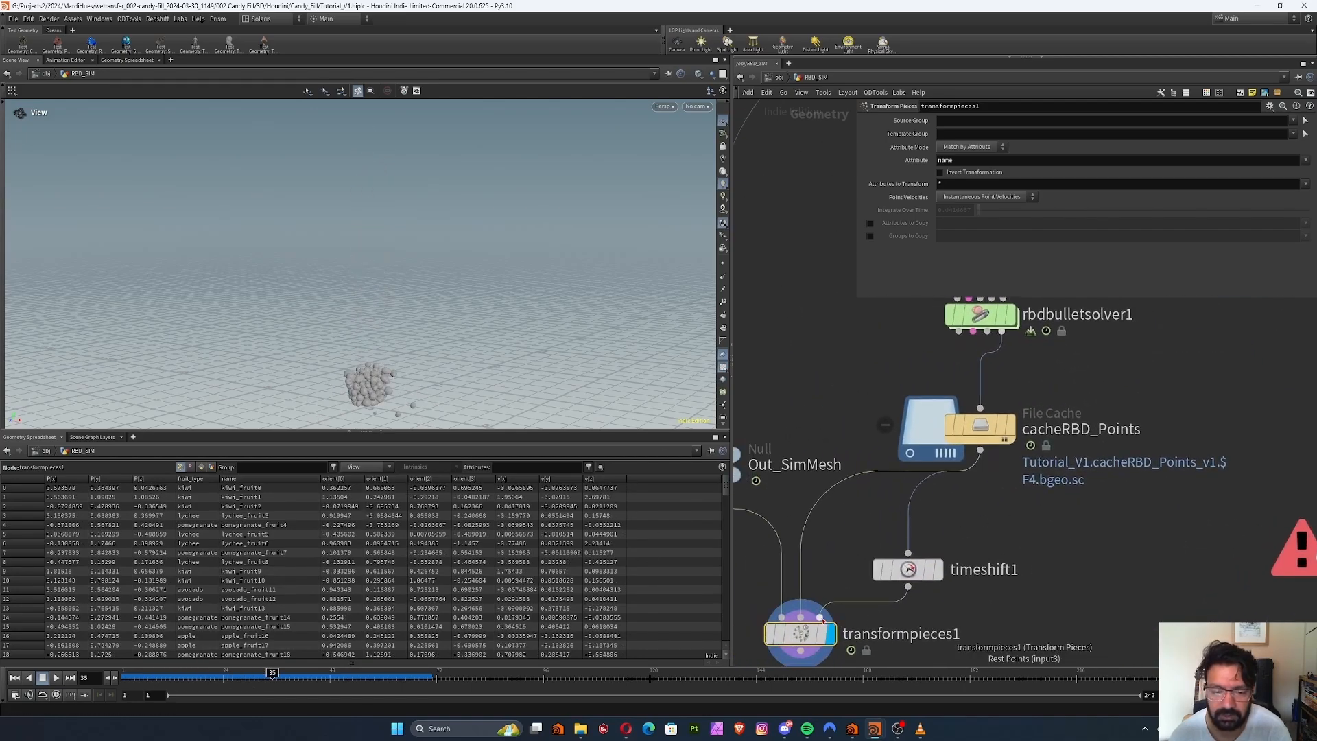
Display timeshift1's rest points, return the display to transformpieces1 and scrub the simulation to frame 62
{"action": "middle_click_drag", "start_coordinate": [823, 620], "coordinate": [855, 558]}
{"action": "mouse_move", "coordinate": [963, 506]}
{"action": "left_click_drag", "start_coordinate": [963, 506], "coordinate": [1028, 463]}
{"action": "left_click", "coordinate": [1026, 465]}
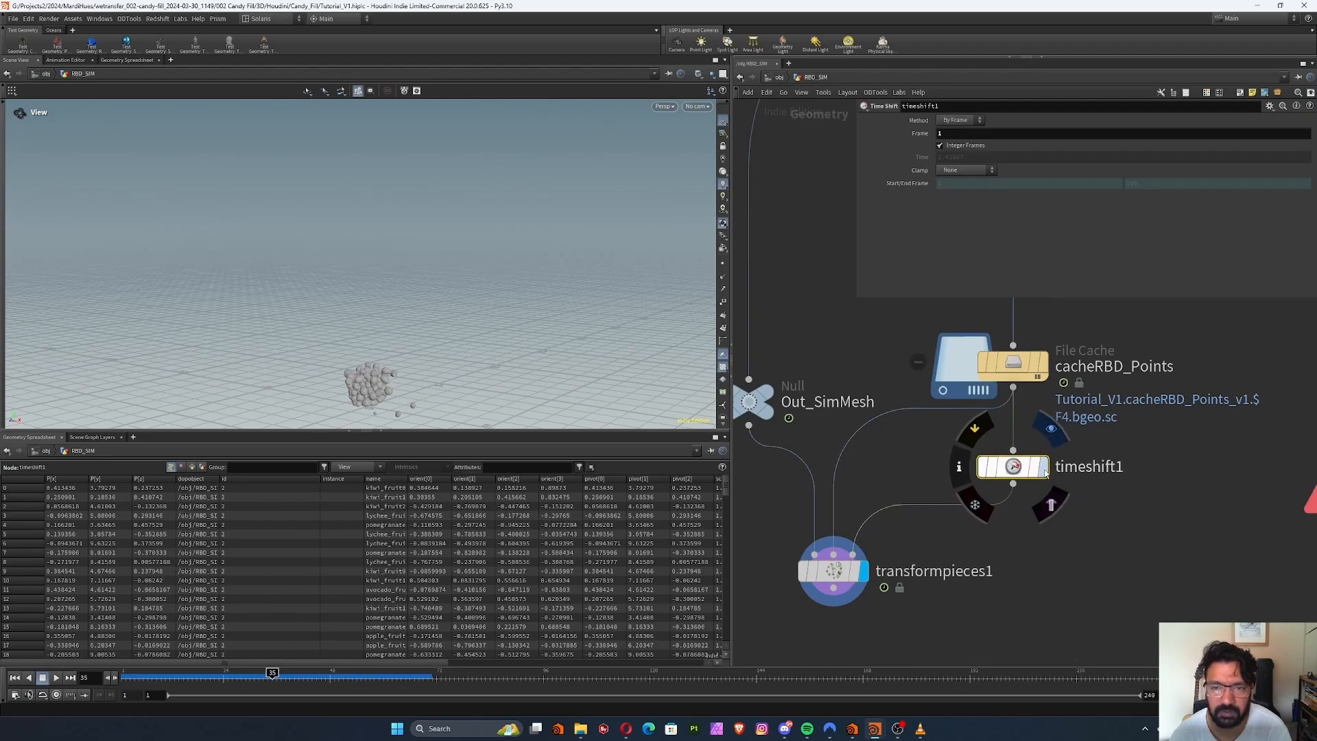
{"action": "left_click", "coordinate": [1042, 466]}
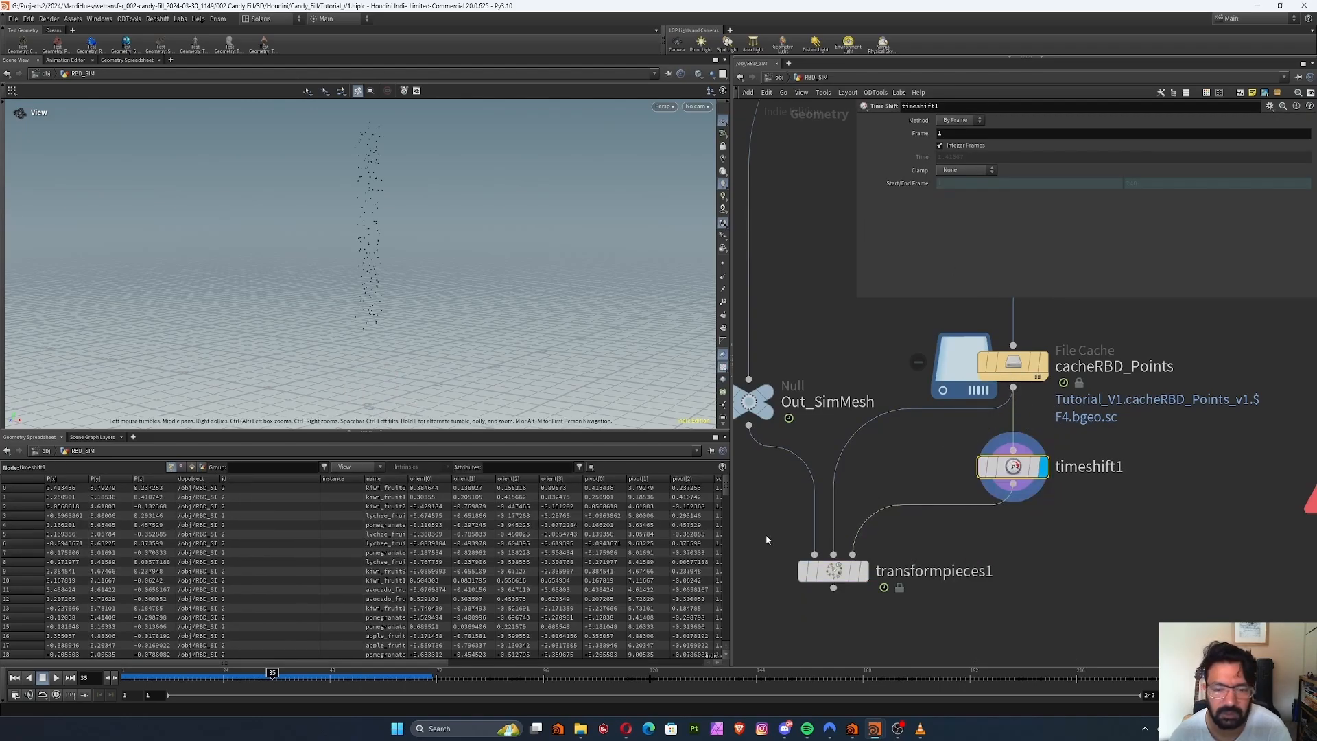
{"action": "left_click", "coordinate": [862, 570]}
{"action": "left_click_drag", "start_coordinate": [128, 675], "coordinate": [392, 672]}
{"action": "scroll", "coordinate": [1097, 512], "scroll_direction": "down", "scroll_amount": 3}
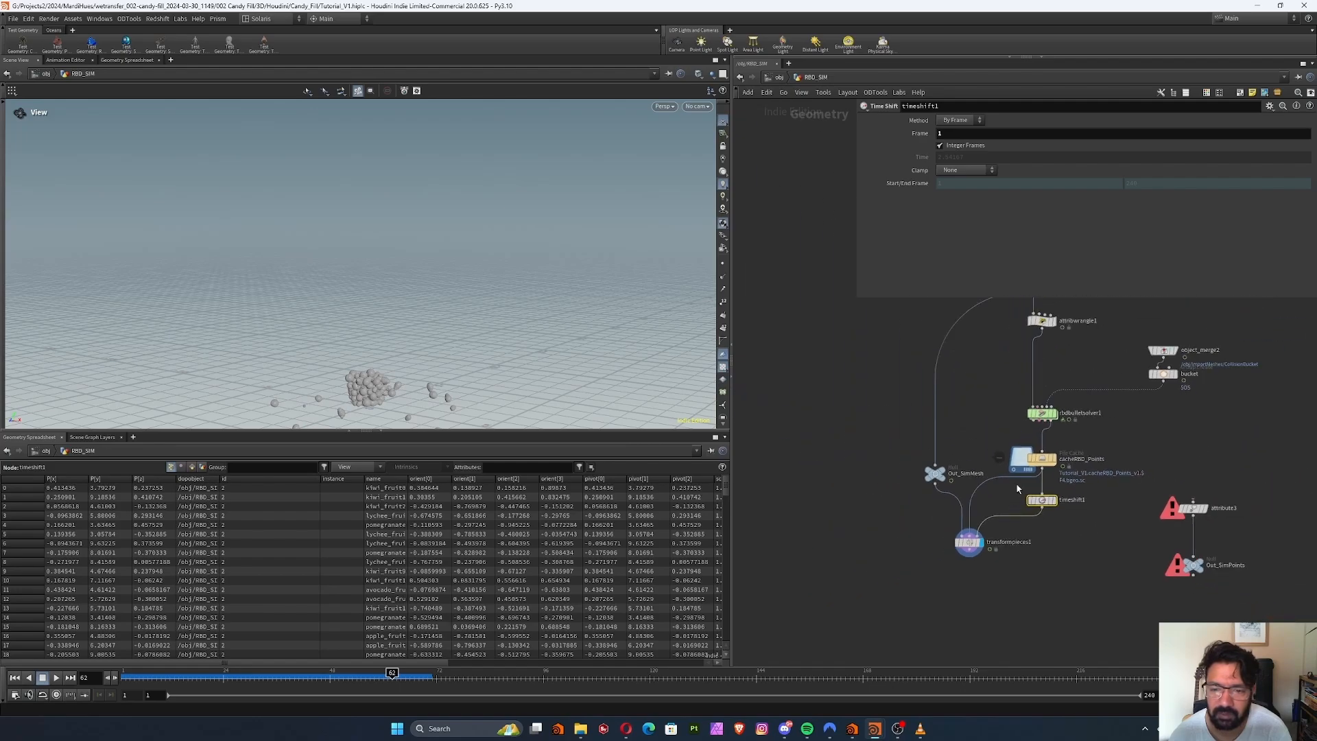
Trace the network up to assemble1 and examine its Transfer Attributes setting
{"action": "scroll", "coordinate": [960, 480], "scroll_direction": "up", "scroll_amount": 5}
{"action": "mouse_move", "coordinate": [955, 485]}
{"action": "middle_click_drag", "start_coordinate": [955, 484], "coordinate": [930, 432]}
{"action": "scroll", "coordinate": [850, 410], "scroll_direction": "down", "scroll_amount": 3}
{"action": "middle_click_drag", "start_coordinate": [987, 305], "coordinate": [950, 531]}
{"action": "scroll", "coordinate": [941, 466], "scroll_direction": "up", "scroll_amount": 5}
{"action": "scroll", "coordinate": [993, 446], "scroll_direction": "down", "scroll_amount": 4}
{"action": "left_click", "coordinate": [886, 494]}
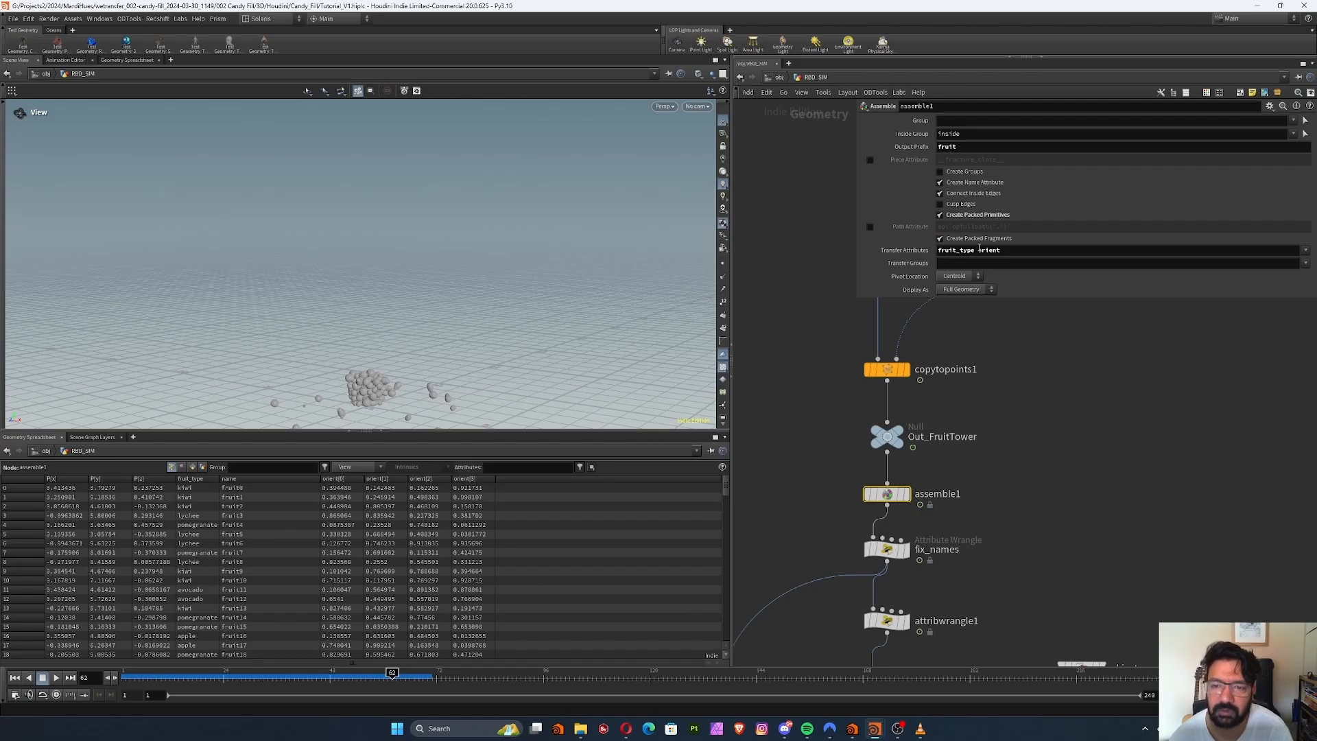
Scrub back to frame 35 and examine how Out_SimMesh, cacheRBD_Points and timeshift1 feed transformpieces1
{"action": "middle_click_drag", "start_coordinate": [783, 524], "coordinate": [809, 368]}
{"action": "scroll", "coordinate": [809, 367], "scroll_direction": "down", "scroll_amount": 3}
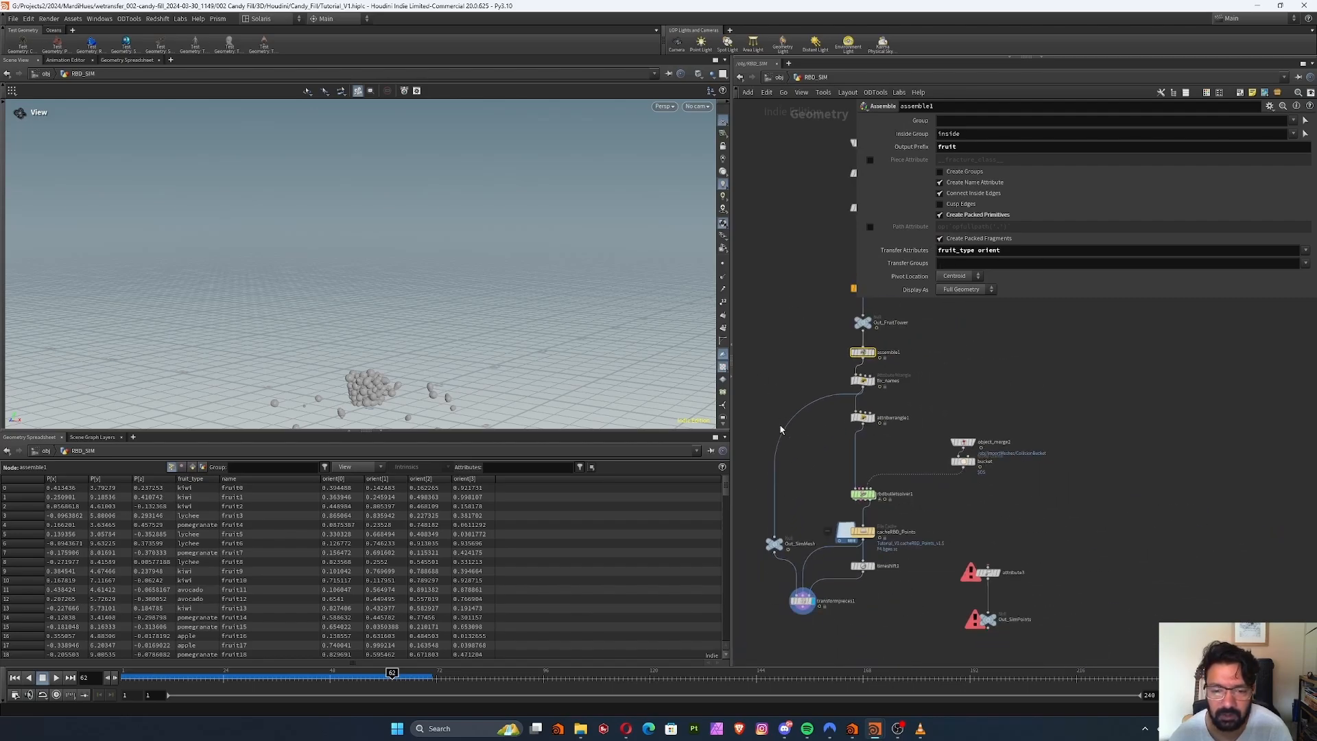
{"action": "middle_click_drag", "start_coordinate": [781, 429], "coordinate": [794, 314]}
{"action": "left_click_drag", "start_coordinate": [865, 544], "coordinate": [780, 471]}
{"action": "left_click_drag", "start_coordinate": [286, 680], "coordinate": [274, 655]}
{"action": "scroll", "coordinate": [820, 484], "scroll_direction": "up", "scroll_amount": 4}
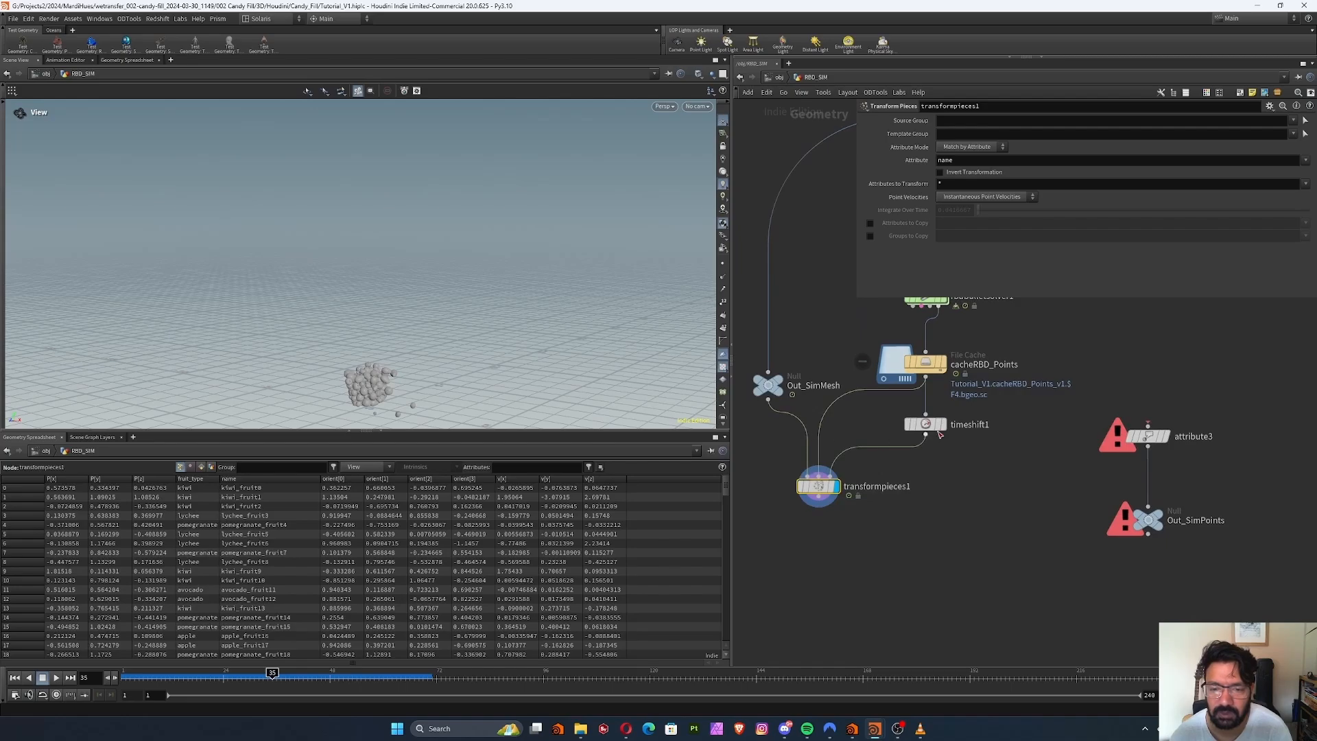
{"action": "scroll", "coordinate": [816, 490], "scroll_direction": "down", "scroll_amount": 5}
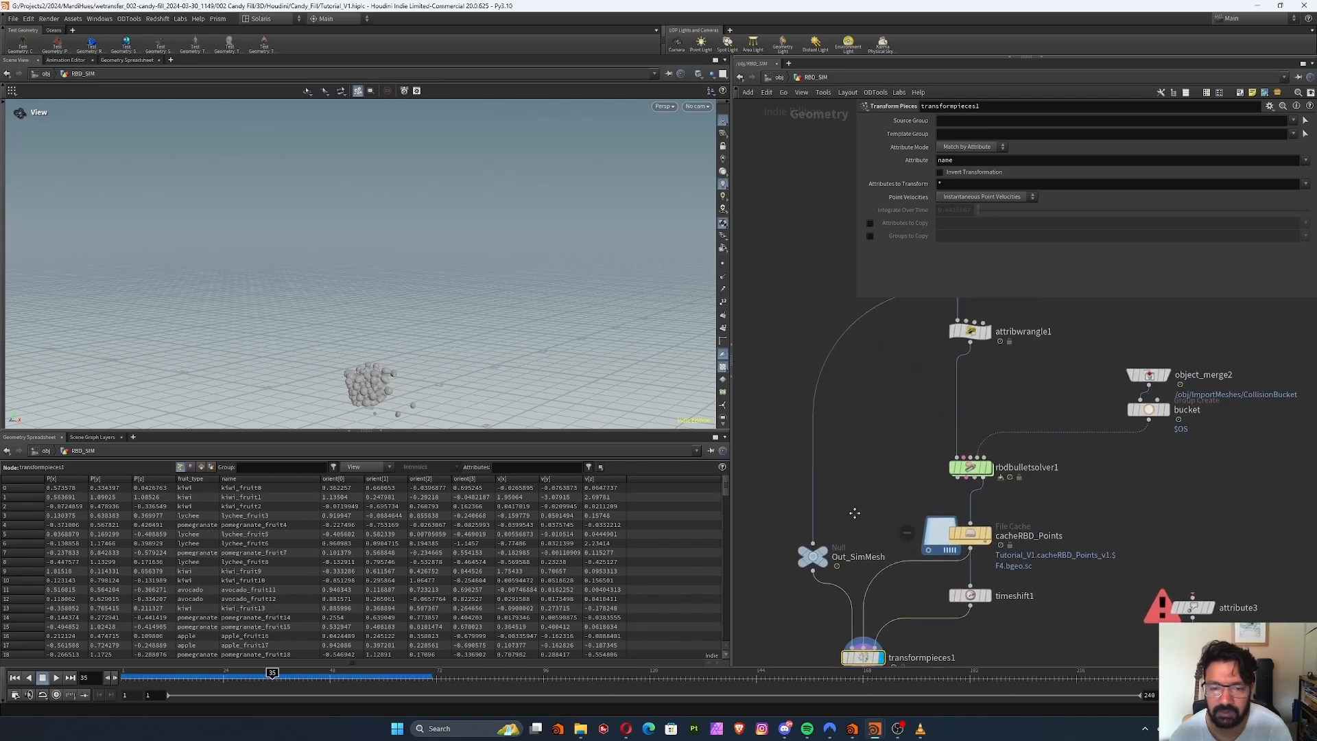
{"action": "left_click", "coordinate": [852, 508]}
{"action": "scroll", "coordinate": [905, 408], "scroll_direction": "up", "scroll_amount": 4}
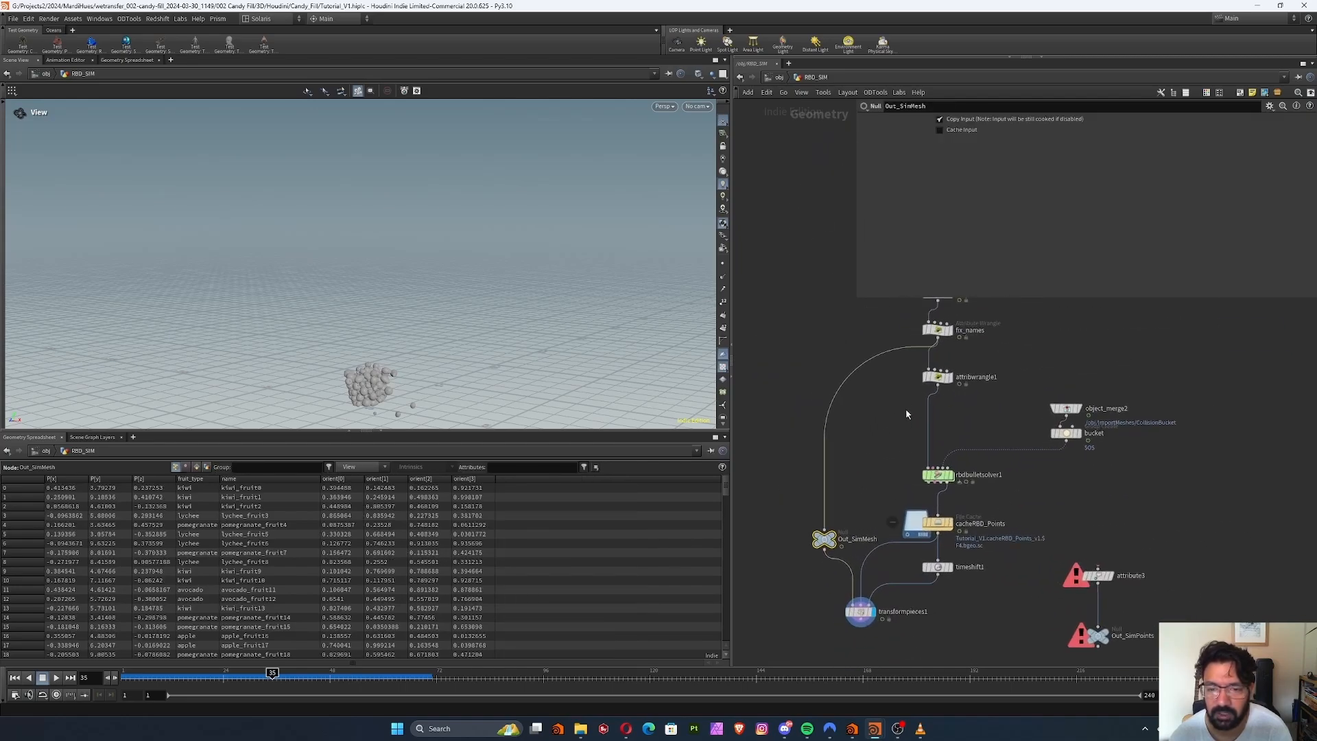
Move attribwrangle1 out to the side of its branch and rename it overlap_check
{"action": "left_click_drag", "start_coordinate": [895, 412], "coordinate": [942, 434]}
{"action": "scroll", "coordinate": [915, 409], "scroll_direction": "up", "scroll_amount": 2}
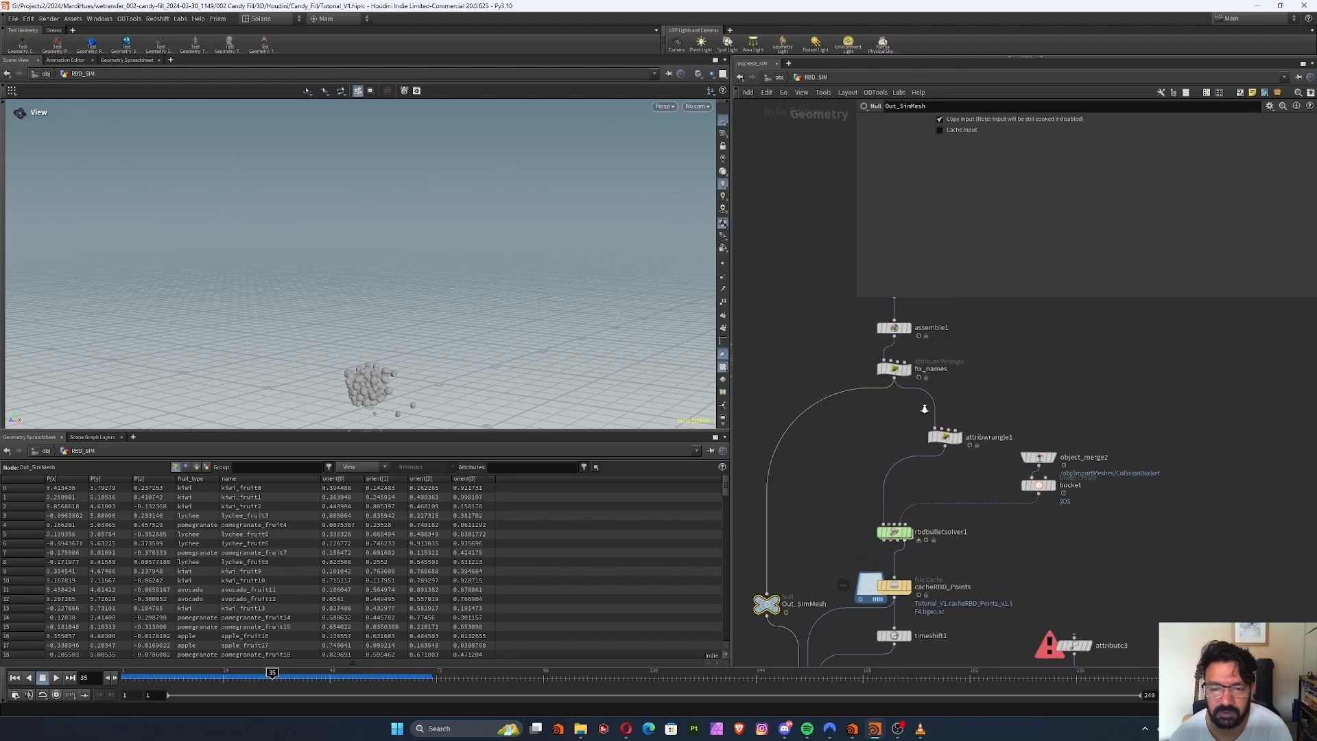
{"action": "left_click", "coordinate": [993, 443]}
{"action": "left_click_drag", "start_coordinate": [1025, 443], "coordinate": [855, 473]}
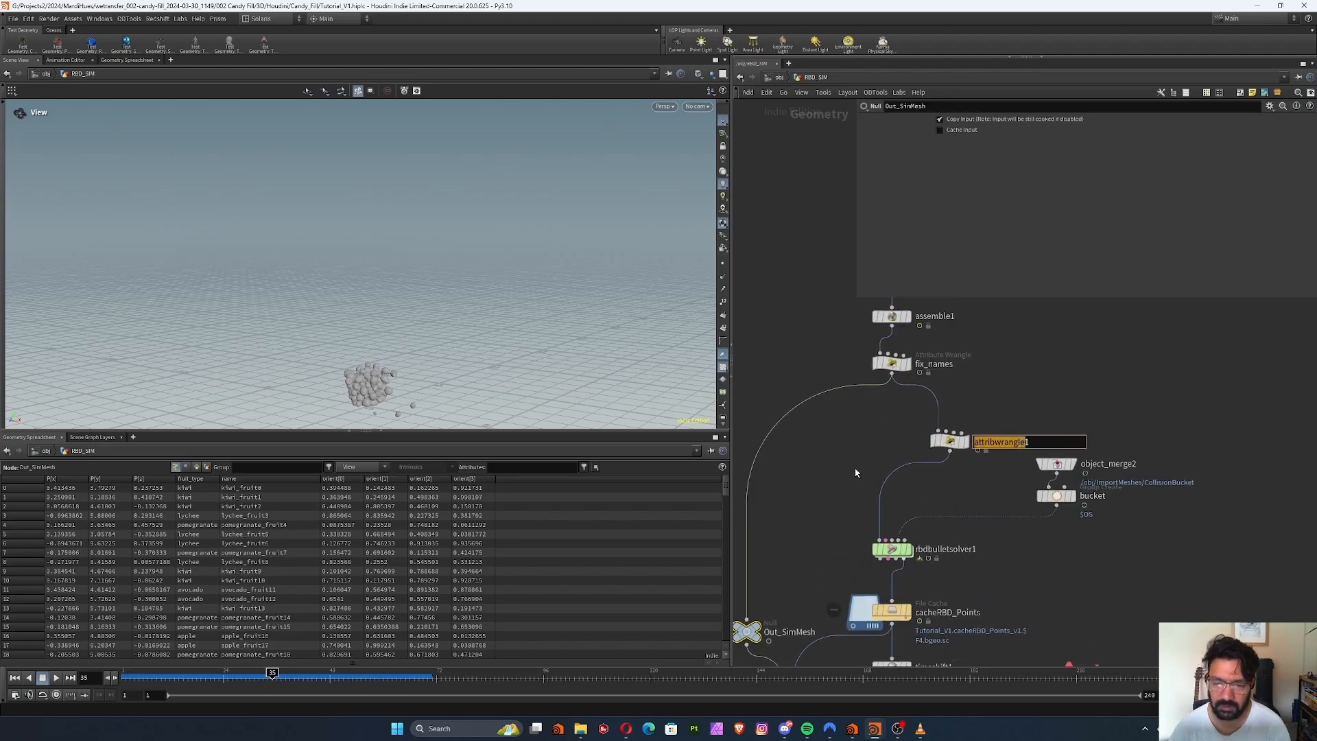
{"action": "left_click", "coordinate": [1038, 446]}
{"action": "left_click_drag", "start_coordinate": [1038, 445], "coordinate": [781, 466]}
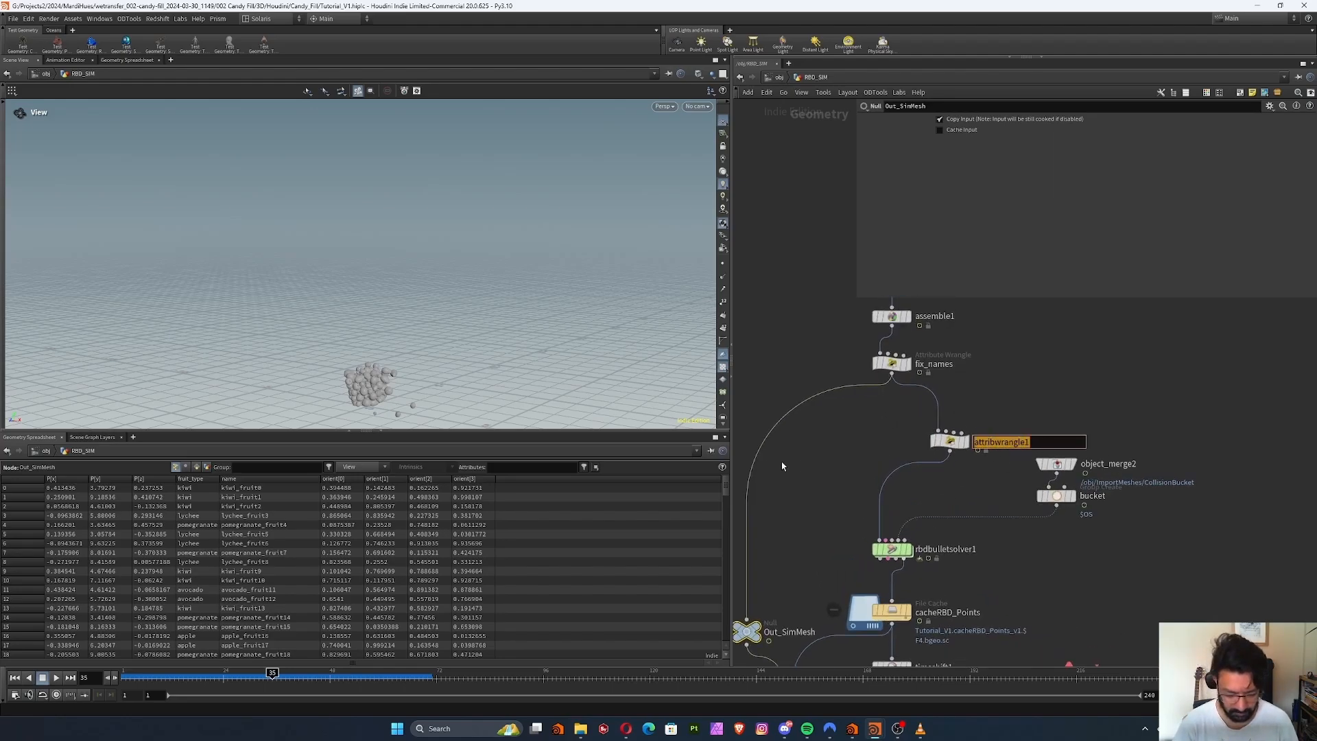
{"action": "type", "text": "overlap_check"}
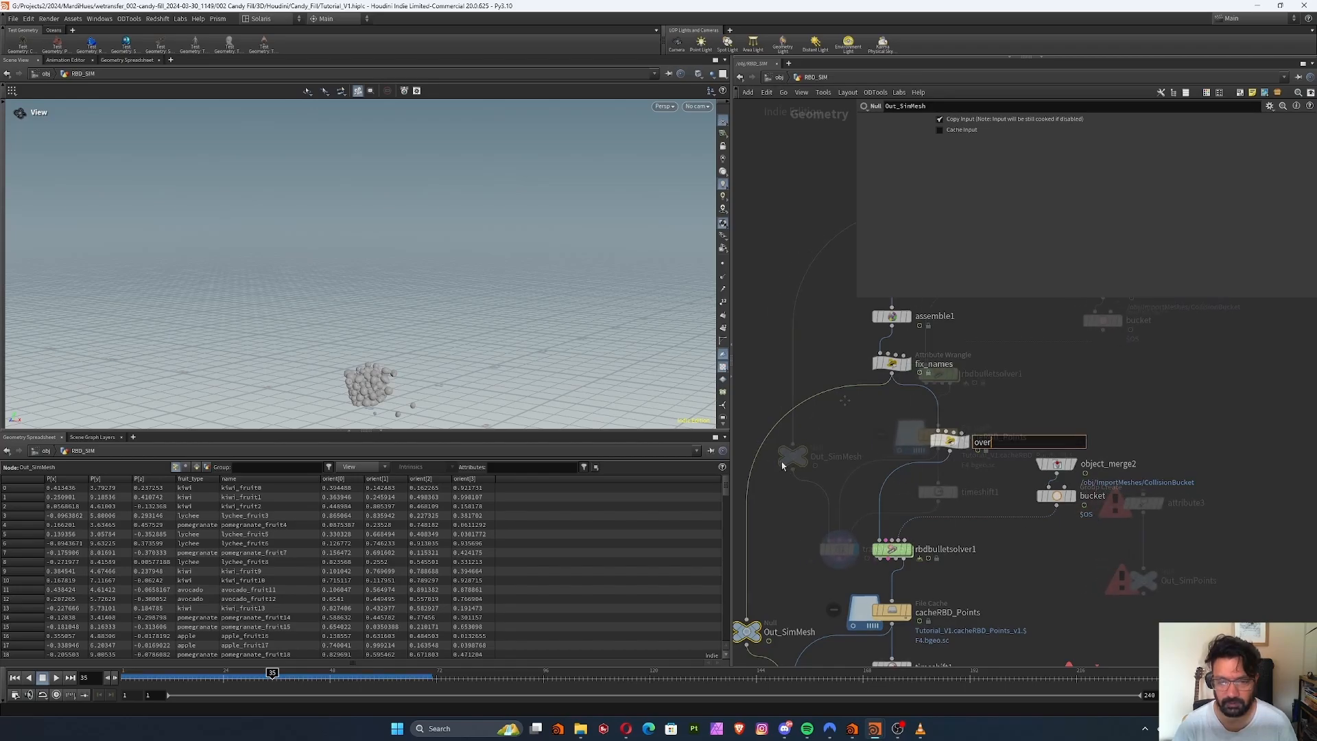
{"action": "key", "text": "Return"}
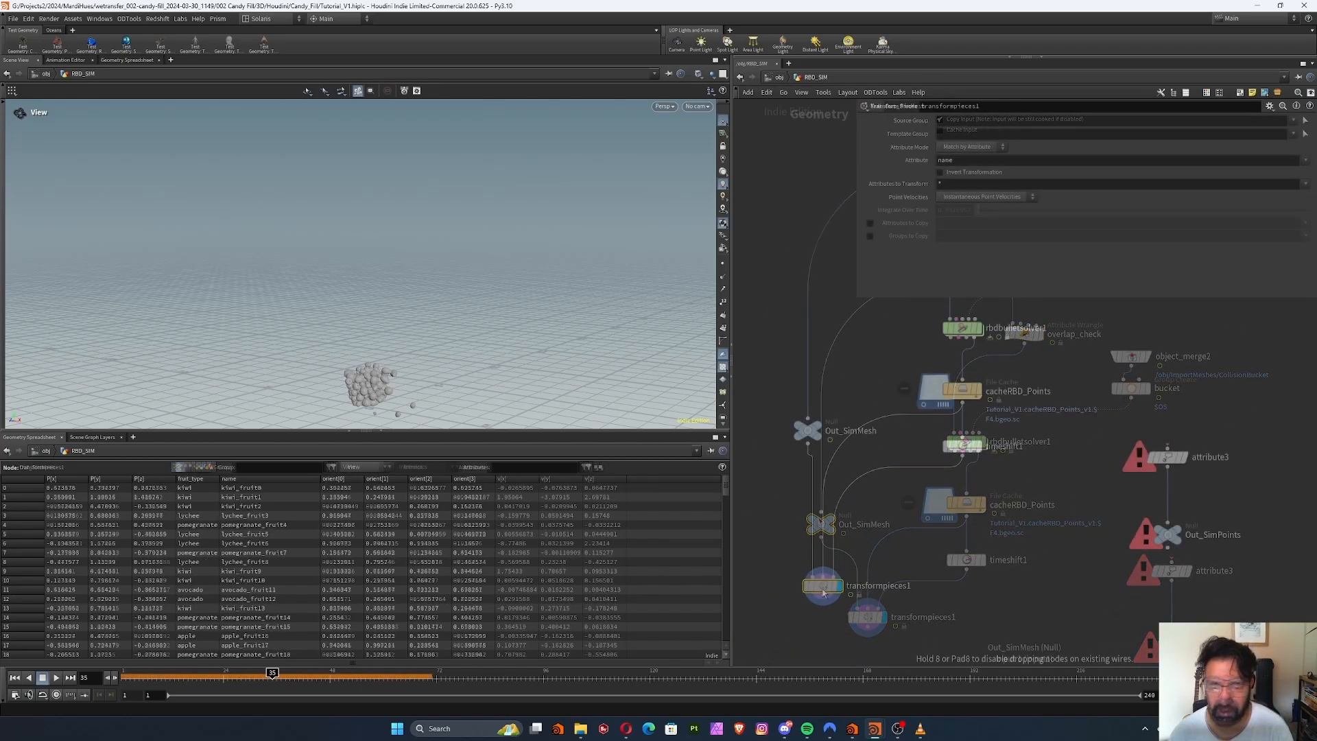
Move attribute3 and Out_SimPoints below cacheRBD_Points and shift timeshift1 aside to make room
{"action": "left_click_drag", "start_coordinate": [1049, 407], "coordinate": [1187, 549]}
{"action": "left_click_drag", "start_coordinate": [1169, 458], "coordinate": [1012, 522]}
{"action": "left_click", "coordinate": [962, 446]}
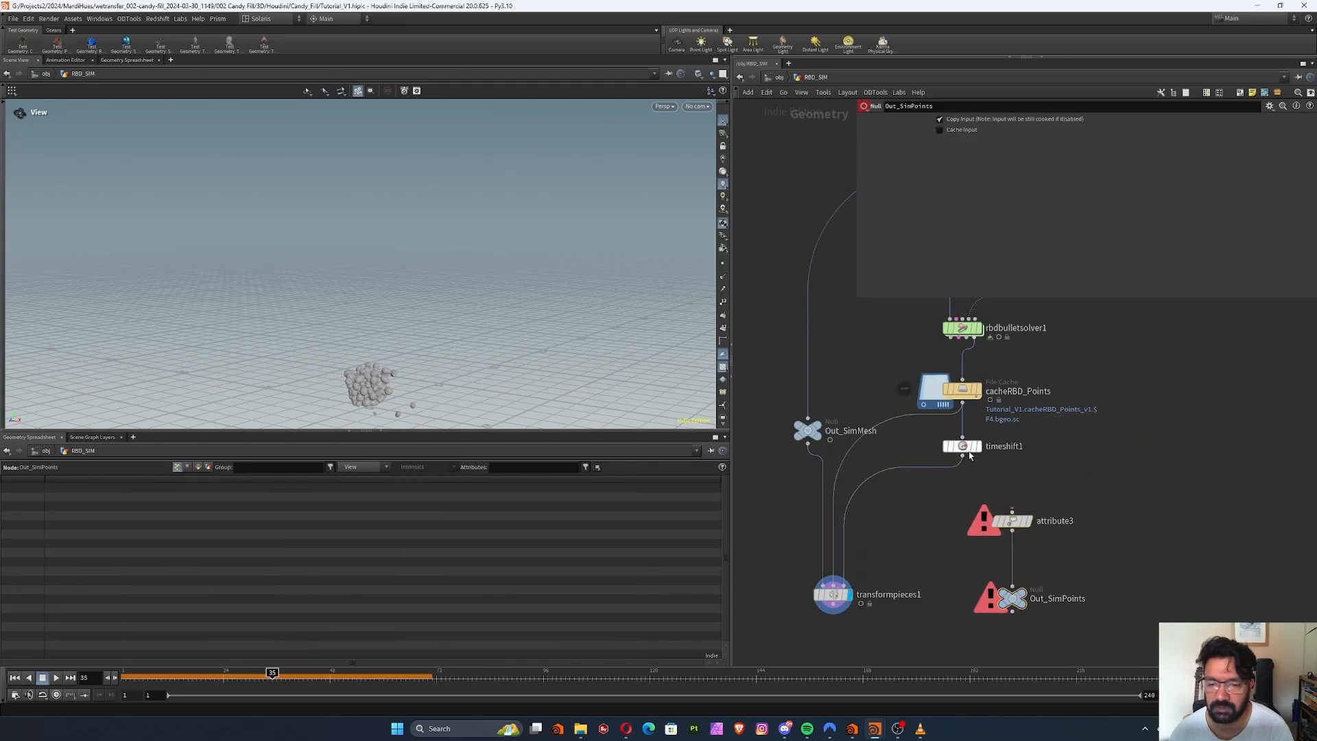
{"action": "left_click_drag", "start_coordinate": [962, 445], "coordinate": [897, 454]}
{"action": "left_click_drag", "start_coordinate": [1119, 475], "coordinate": [984, 565]}
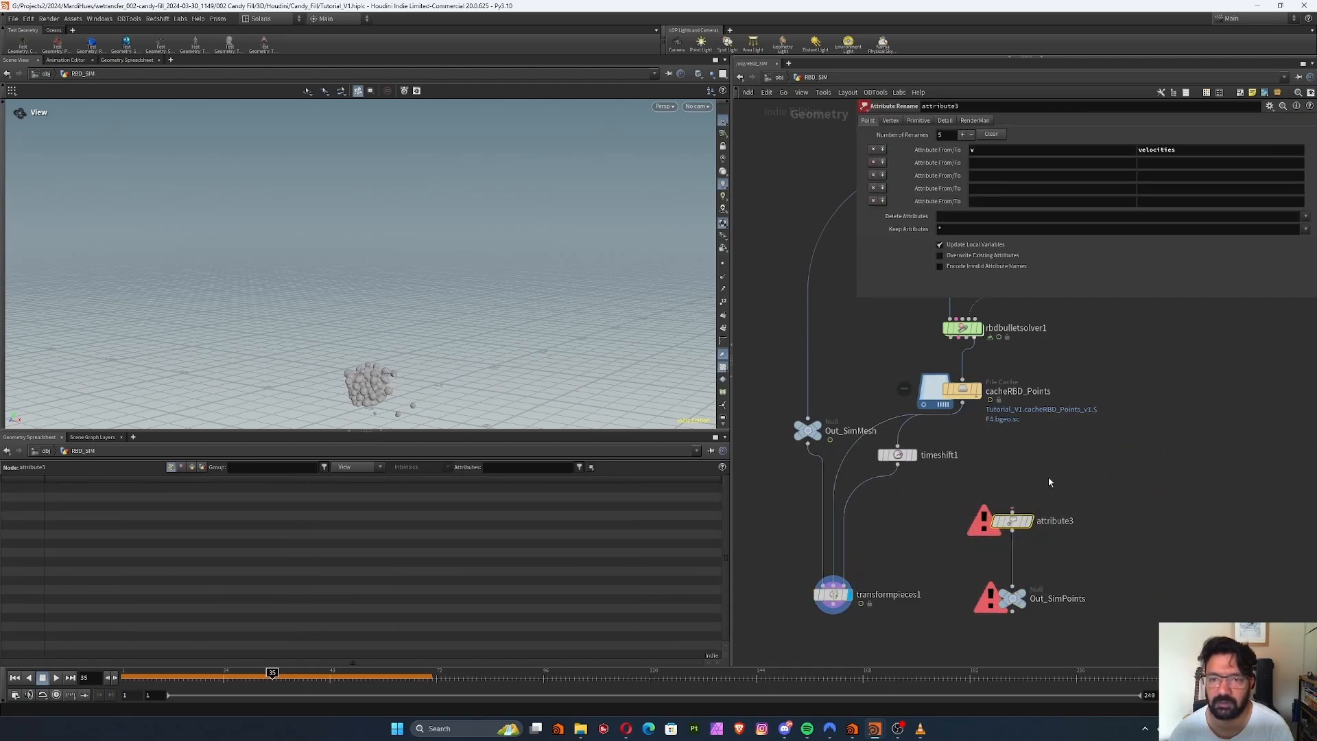
{"action": "scroll", "coordinate": [1052, 470], "scroll_direction": "up", "scroll_amount": 3}
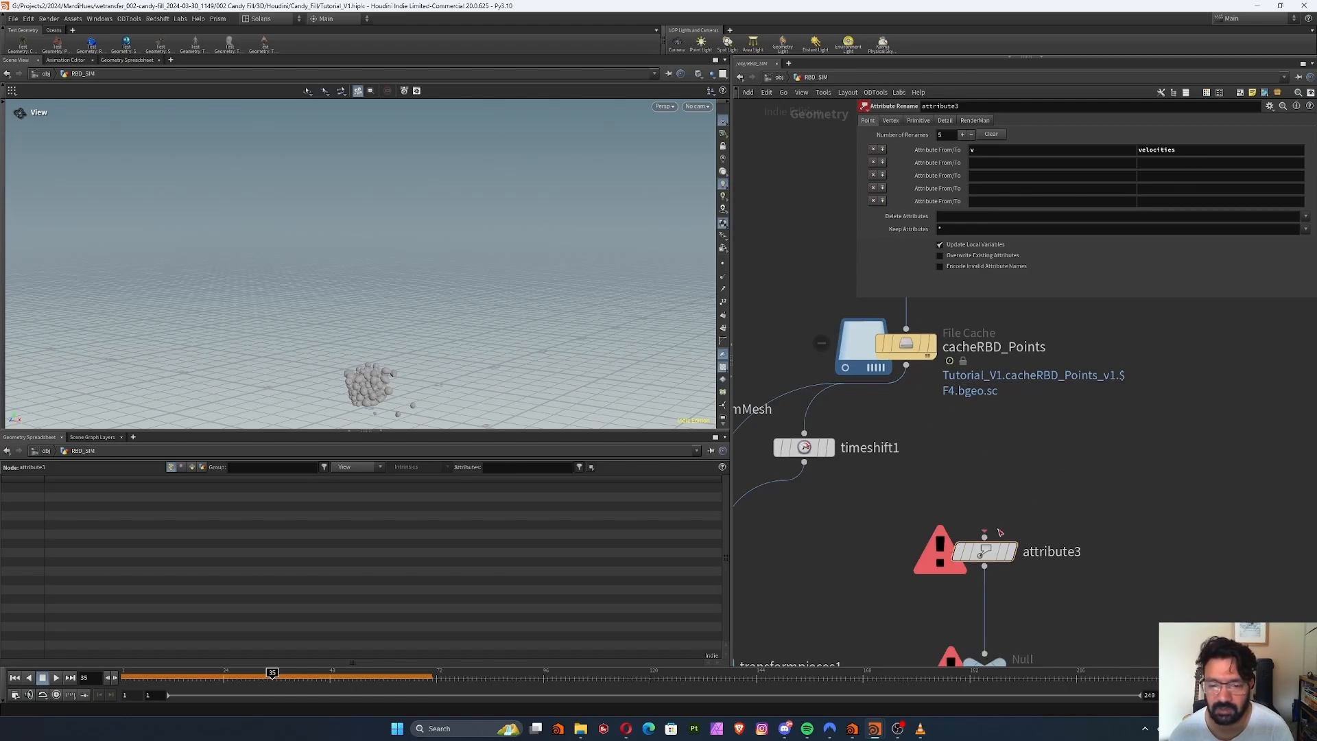
Connect cacheRBD_Points to attribute3 and set the display to the Out_SimPoints null
{"action": "left_click_drag", "start_coordinate": [1067, 520], "coordinate": [938, 666]}
{"action": "left_click_drag", "start_coordinate": [976, 559], "coordinate": [919, 526]}
{"action": "left_click_drag", "start_coordinate": [907, 364], "coordinate": [926, 506]}
{"action": "left_click", "coordinate": [948, 522]}
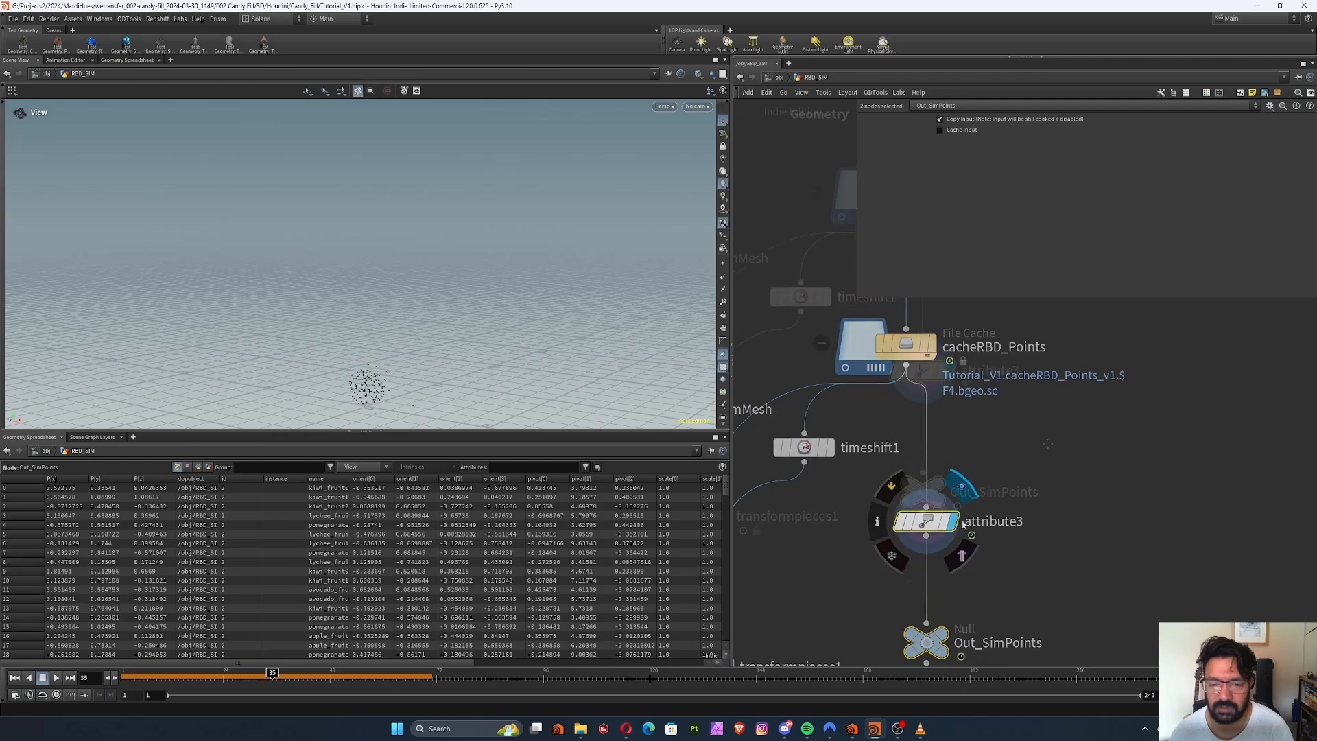
{"action": "middle_click_drag", "start_coordinate": [1002, 605], "coordinate": [994, 453]}
{"action": "left_click", "coordinate": [918, 490]}
{"action": "left_click", "coordinate": [936, 489]}
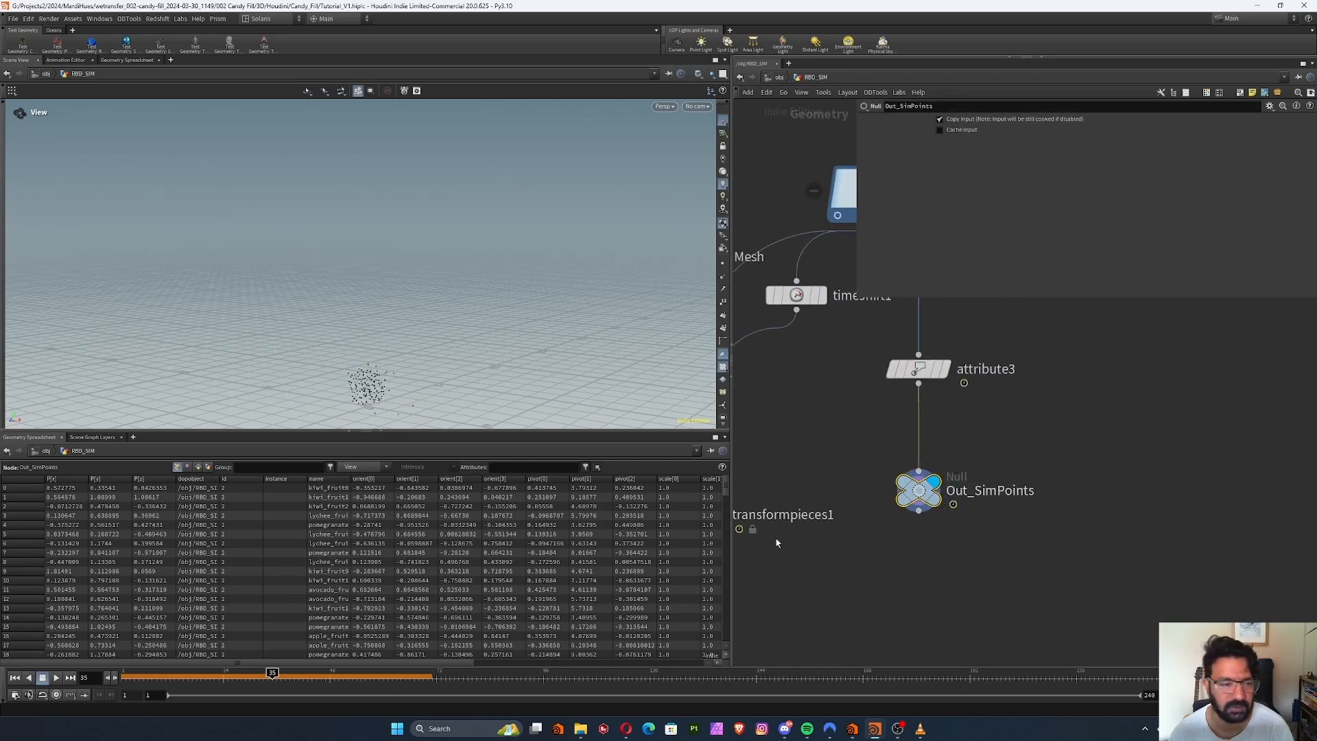
Scrub to frame 18 to check the simulated points and examine the rearranged output nodes
{"action": "mouse_move", "coordinate": [193, 680]}
{"action": "left_mouse_down"}
{"action": "mouse_move", "coordinate": [353, 676]}
{"action": "mouse_move", "coordinate": [196, 665]}
{"action": "left_mouse_up"}
{"action": "middle_click", "coordinate": [977, 495]}
{"action": "middle_click_drag", "start_coordinate": [862, 545], "coordinate": [1003, 572]}
{"action": "right_click_drag", "start_coordinate": [1004, 572], "coordinate": [959, 572]}
{"action": "left_click_drag", "start_coordinate": [879, 548], "coordinate": [826, 544]}
{"action": "middle_click_drag", "start_coordinate": [899, 511], "coordinate": [901, 560]}
Visit the stage network from the object level and return to the obj network
{"action": "left_click", "coordinate": [783, 79]}
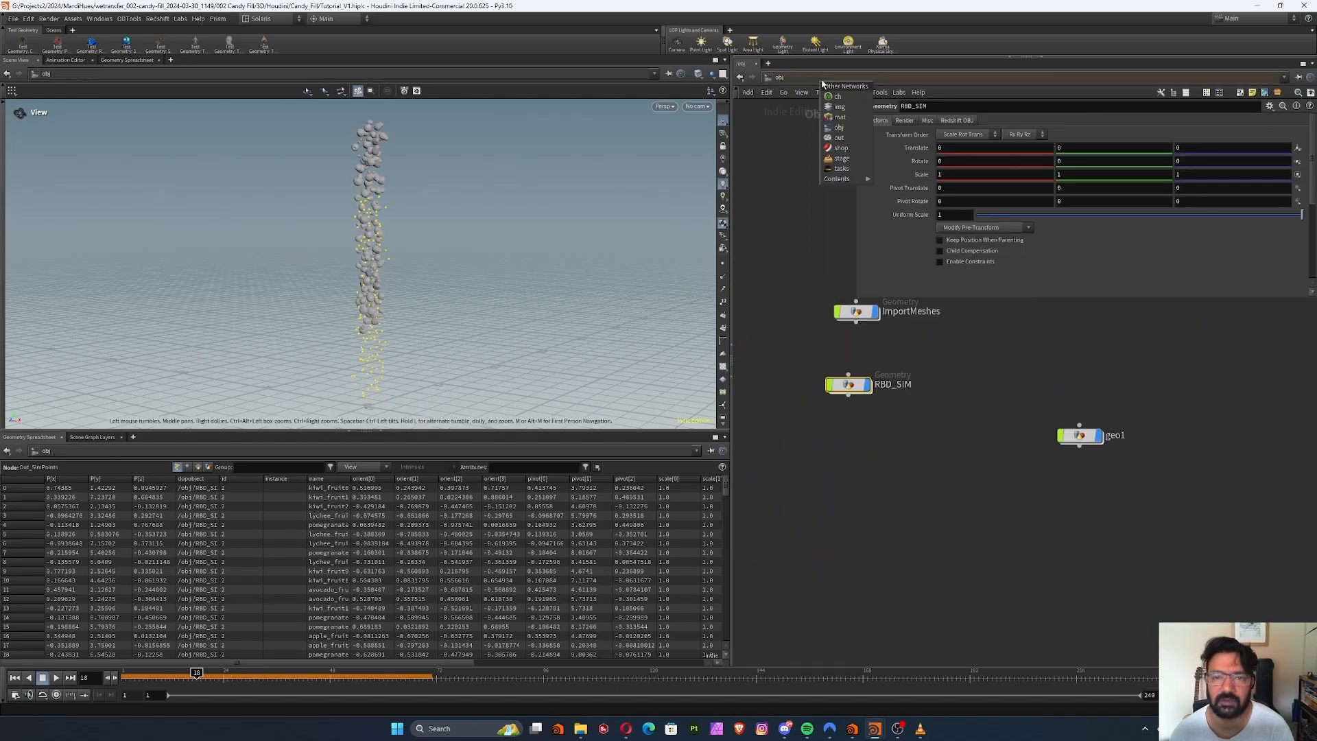
{"action": "left_click", "coordinate": [854, 150]}
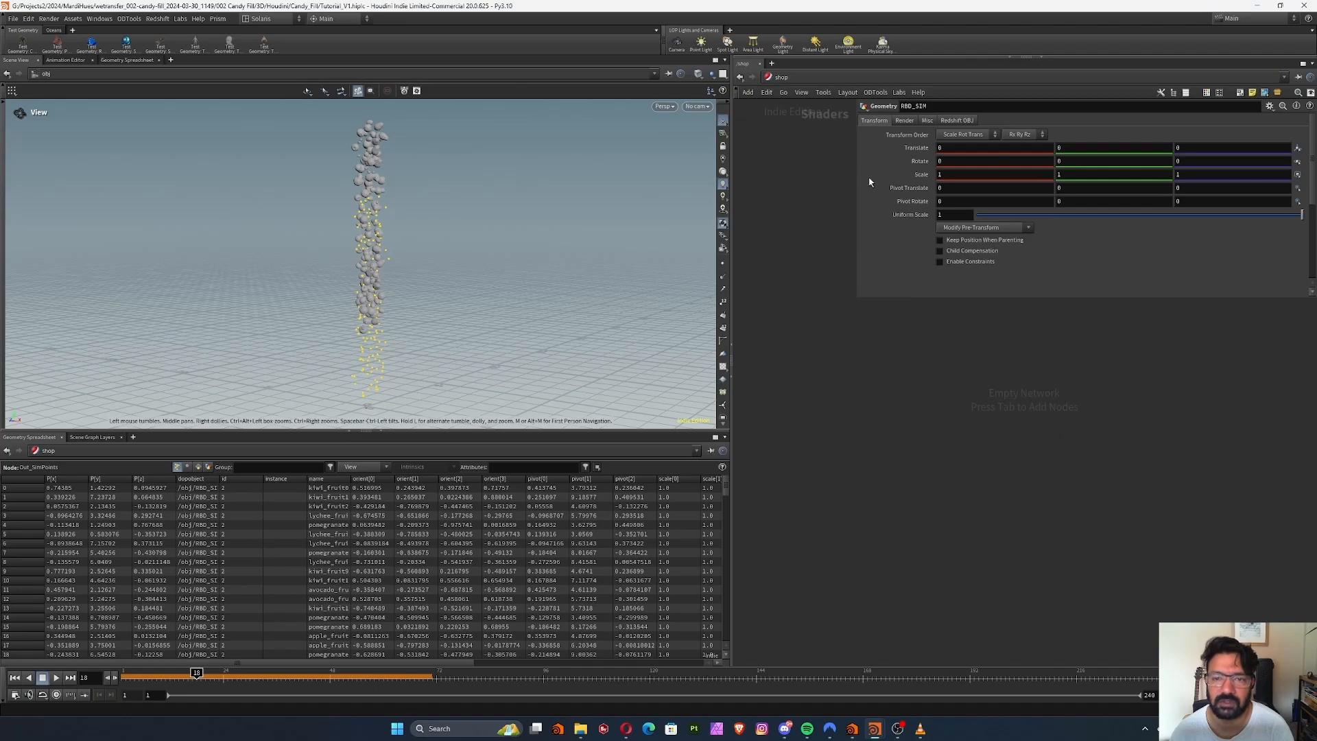
{"action": "left_click", "coordinate": [781, 77]}
{"action": "left_click", "coordinate": [851, 150]}
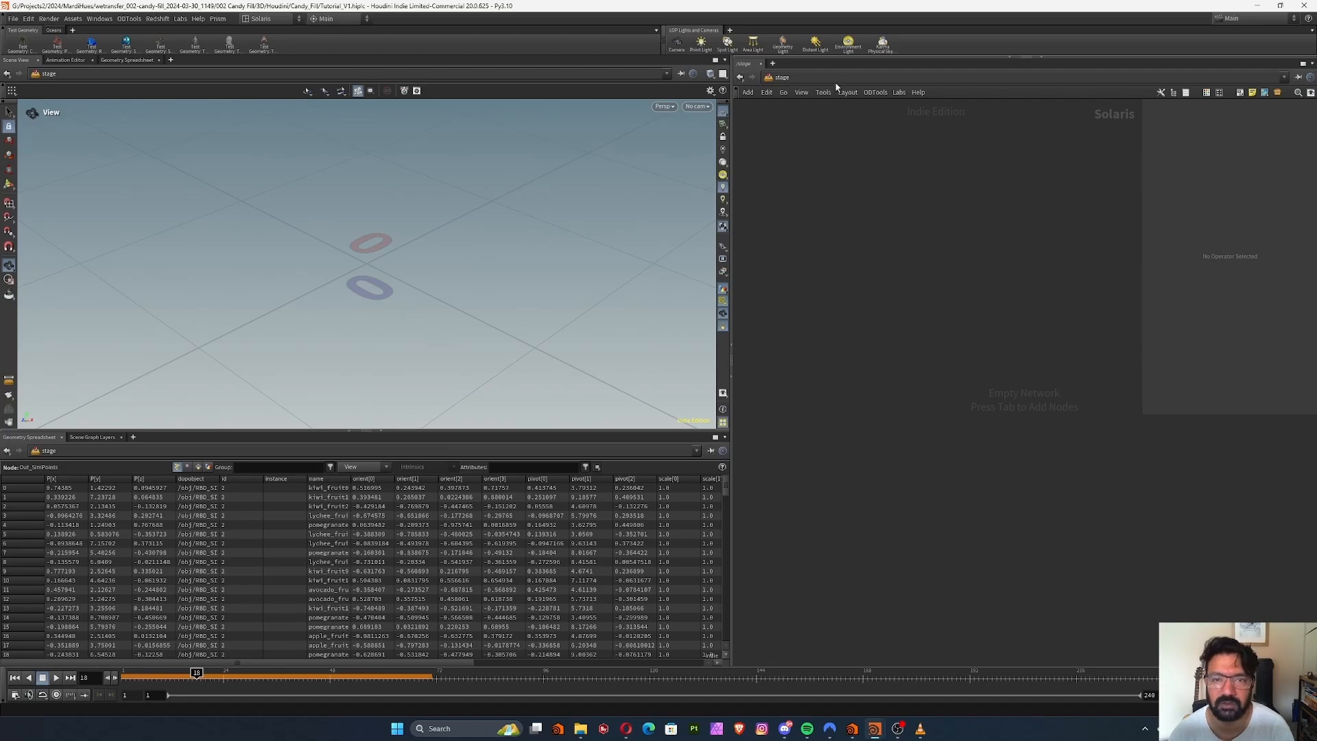
{"action": "left_click", "coordinate": [782, 77]}
{"action": "left_click", "coordinate": [865, 117]}
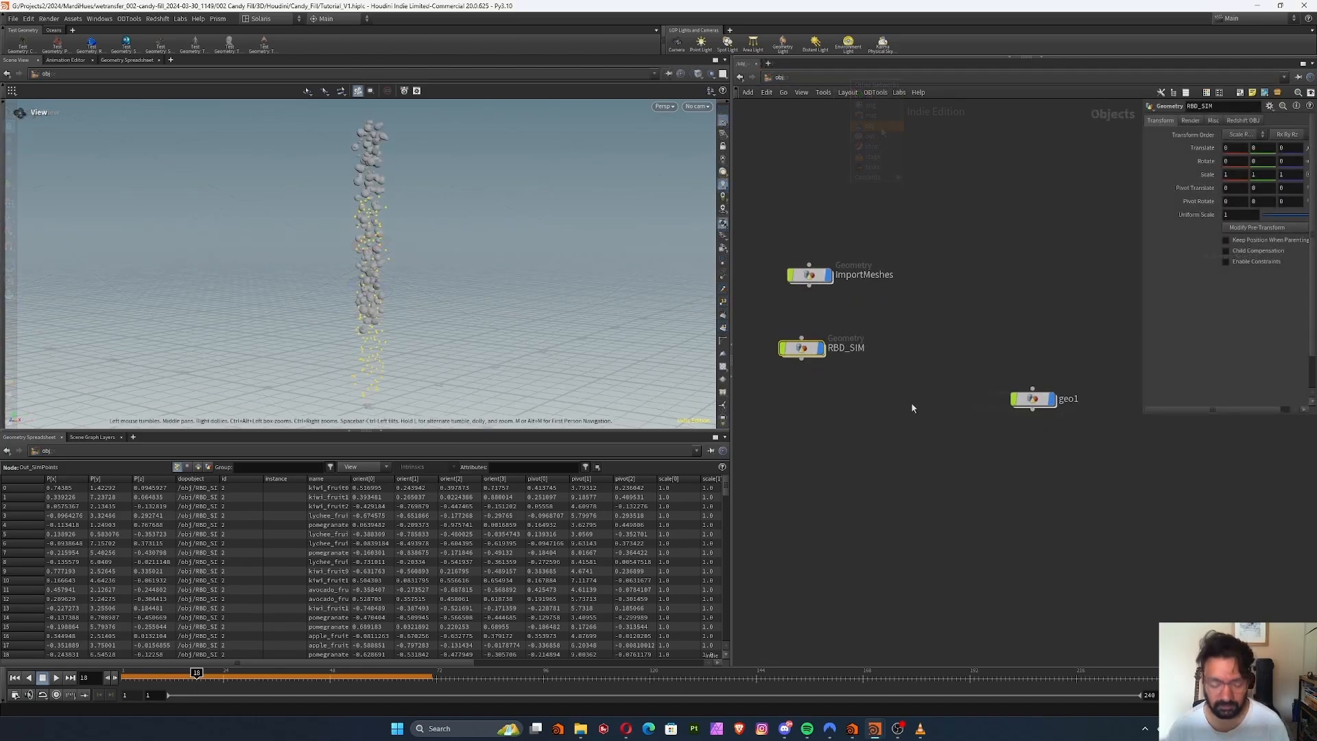
Try adding a LOP Network among the geometry objects and delete it again
{"action": "key", "text": "Tab"}
{"action": "type", "text": "lo"}
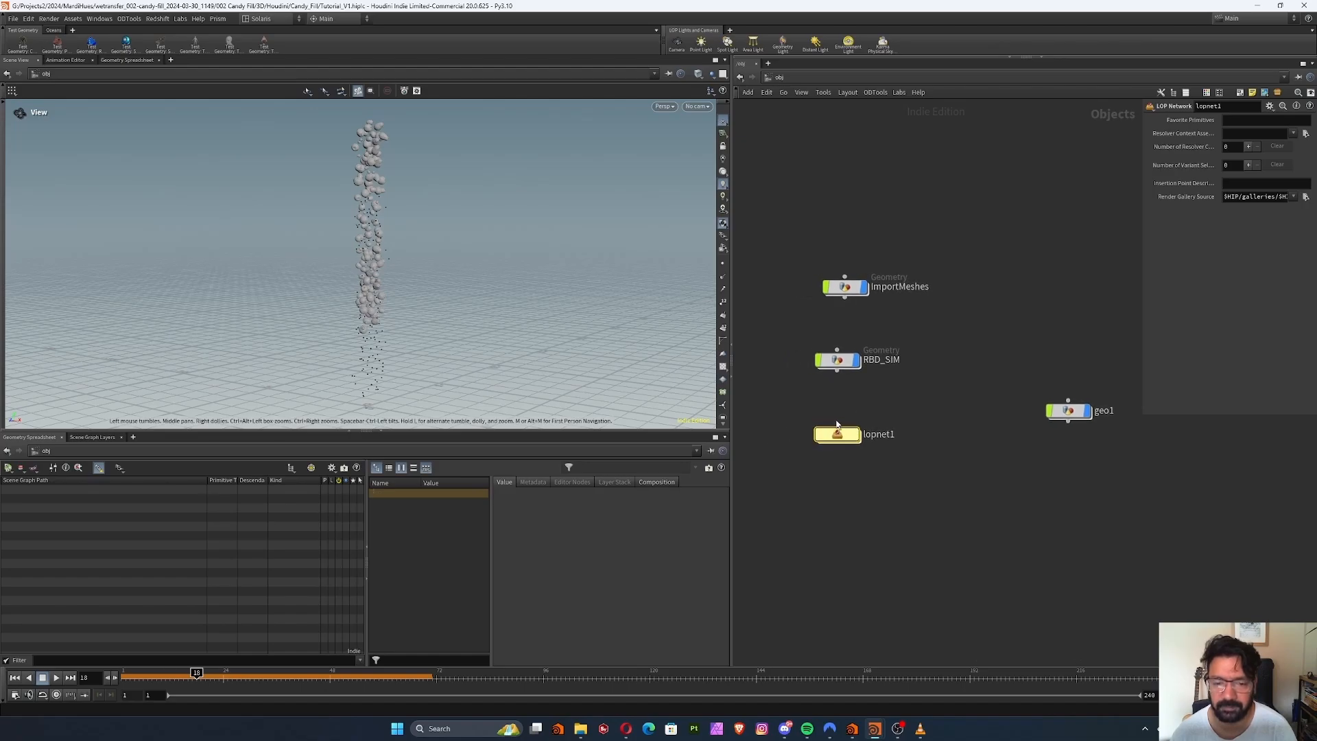
{"action": "key", "text": "Delete"}
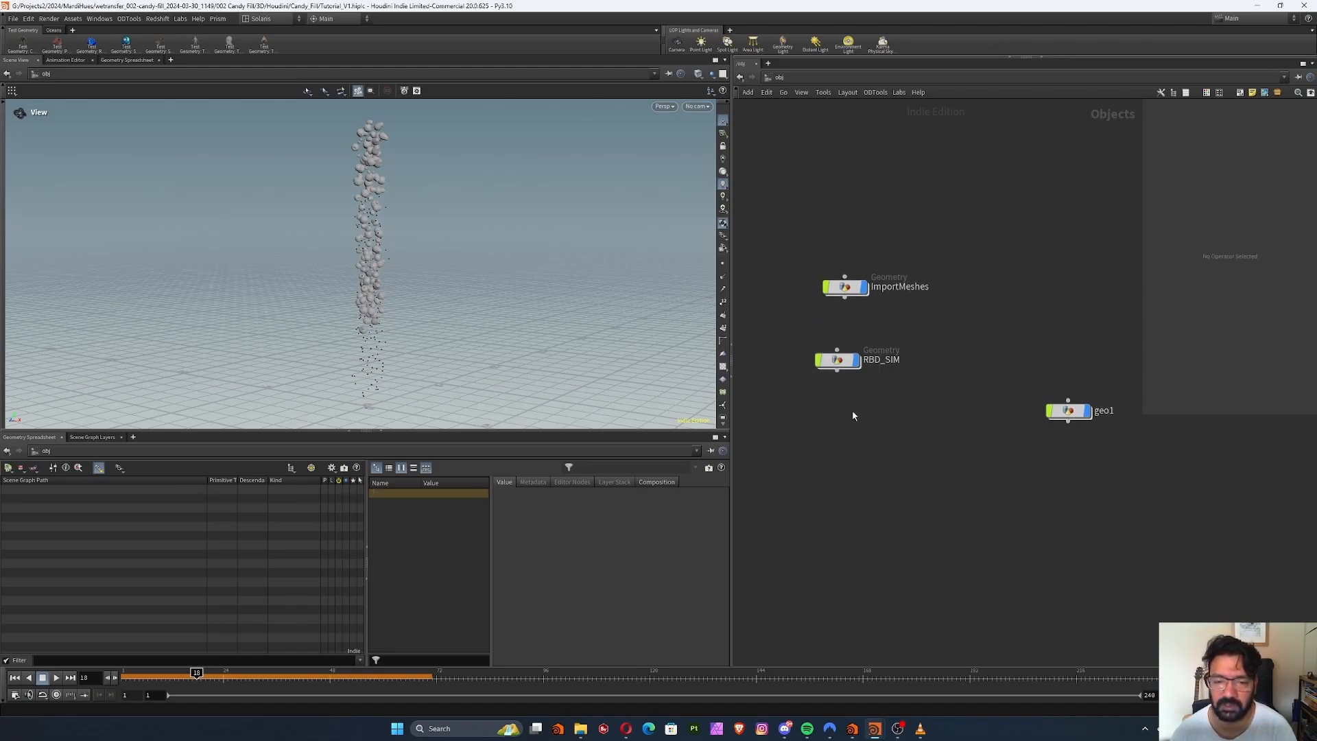
Align the RBD_SIM object directly beneath ImportMeshes
{"action": "left_click", "coordinate": [837, 371]}
{"action": "left_click_drag", "start_coordinate": [849, 372], "coordinate": [845, 373]}
{"action": "left_click_drag", "start_coordinate": [837, 366], "coordinate": [844, 363]}
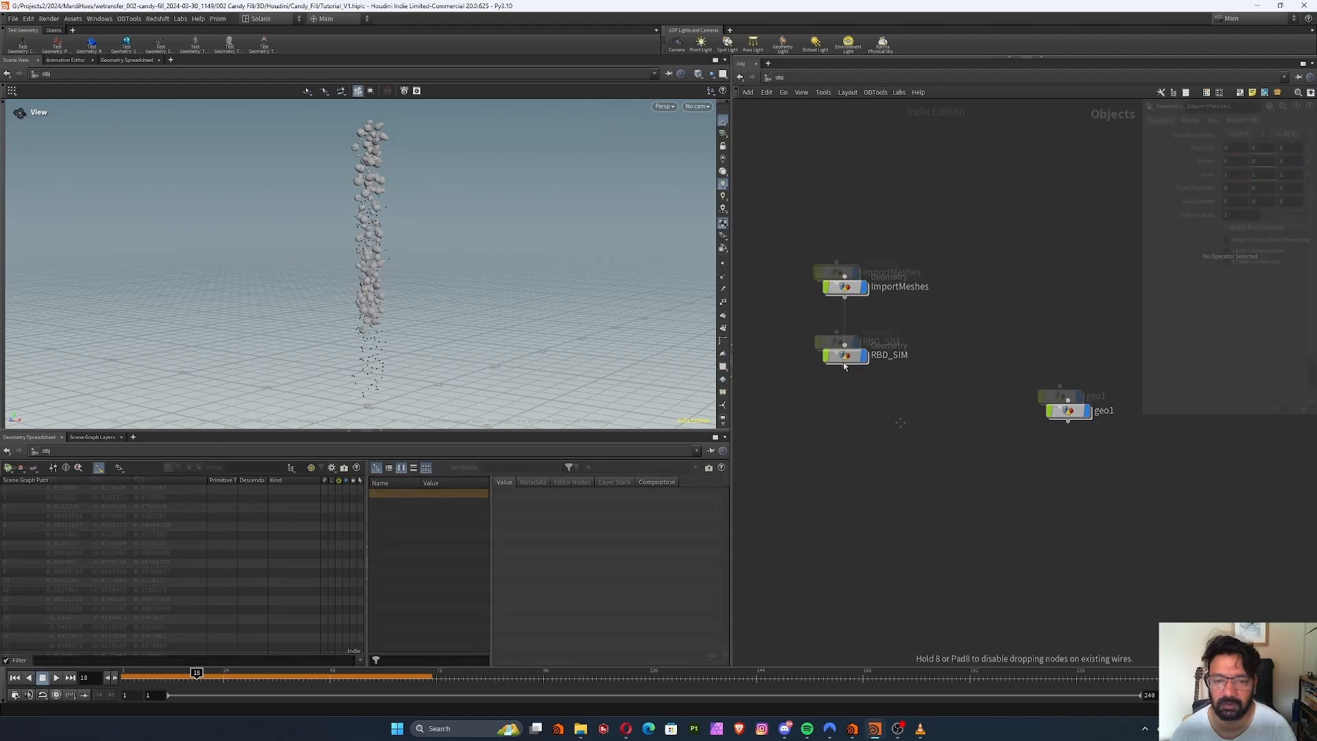
{"action": "middle_click_drag", "start_coordinate": [904, 429], "coordinate": [912, 428]}
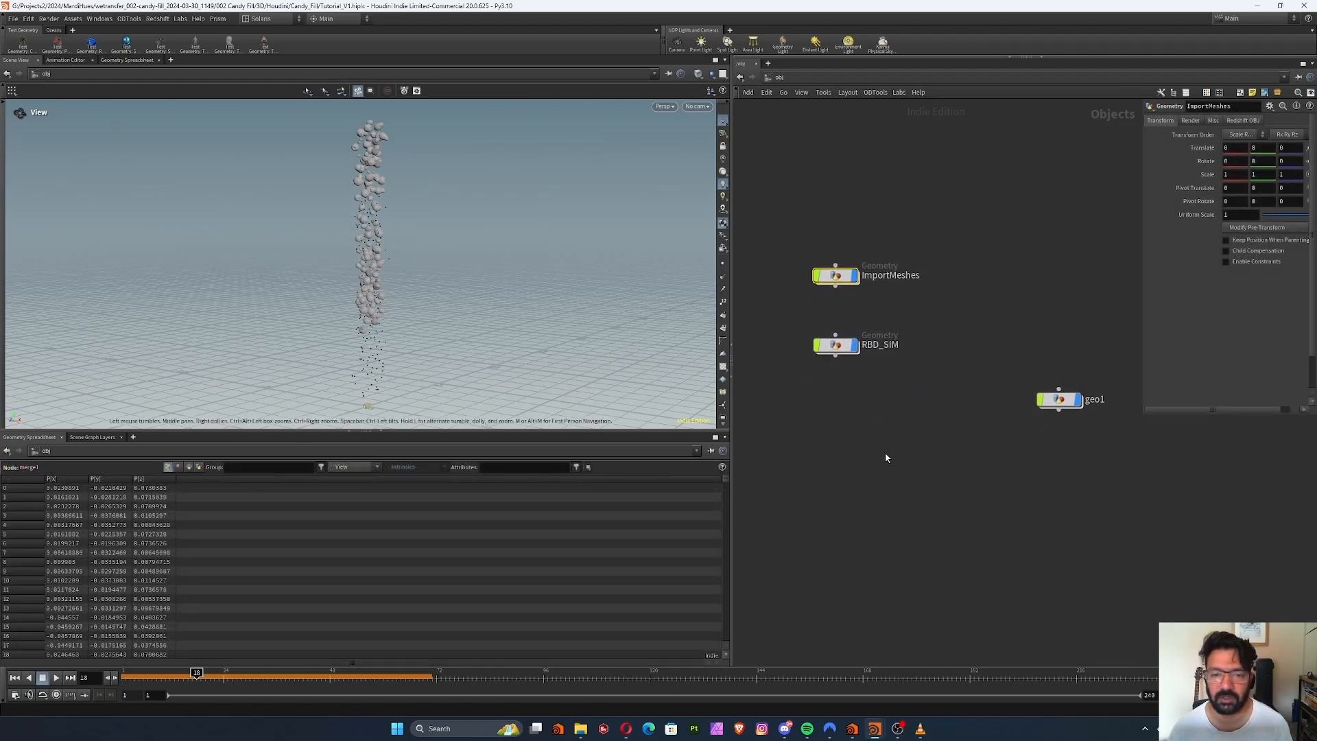
Open the stage network and add a SOP Import node
{"action": "left_click", "coordinate": [822, 77]}
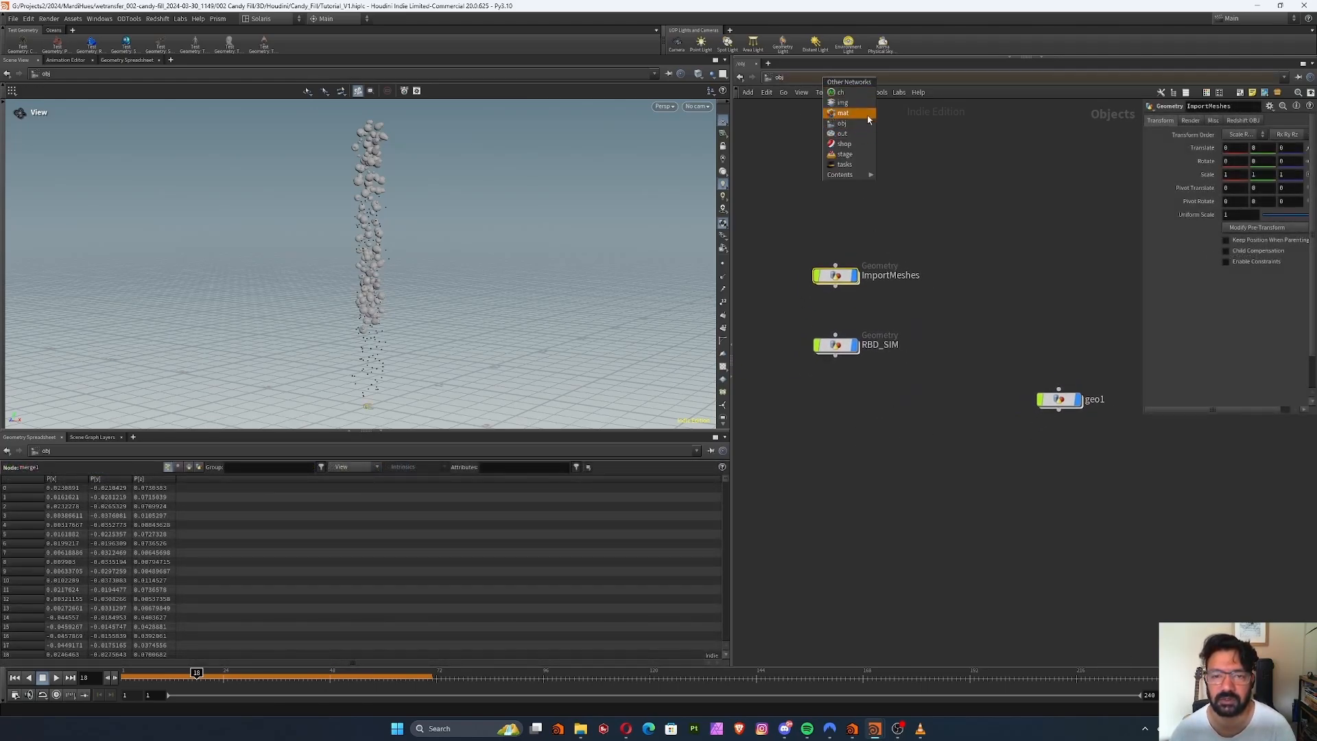
{"action": "left_click", "coordinate": [862, 155]}
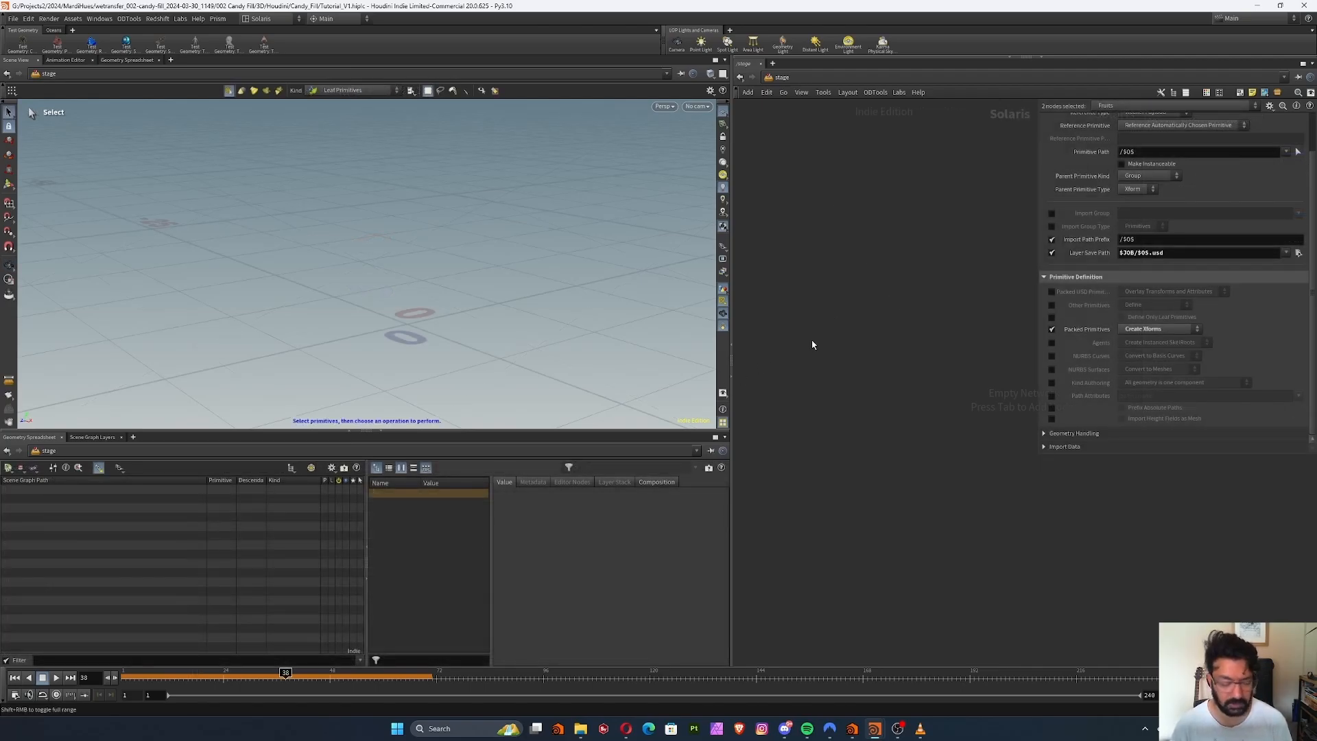
{"action": "key", "text": "Tab"}
{"action": "type", "text": "sop"}
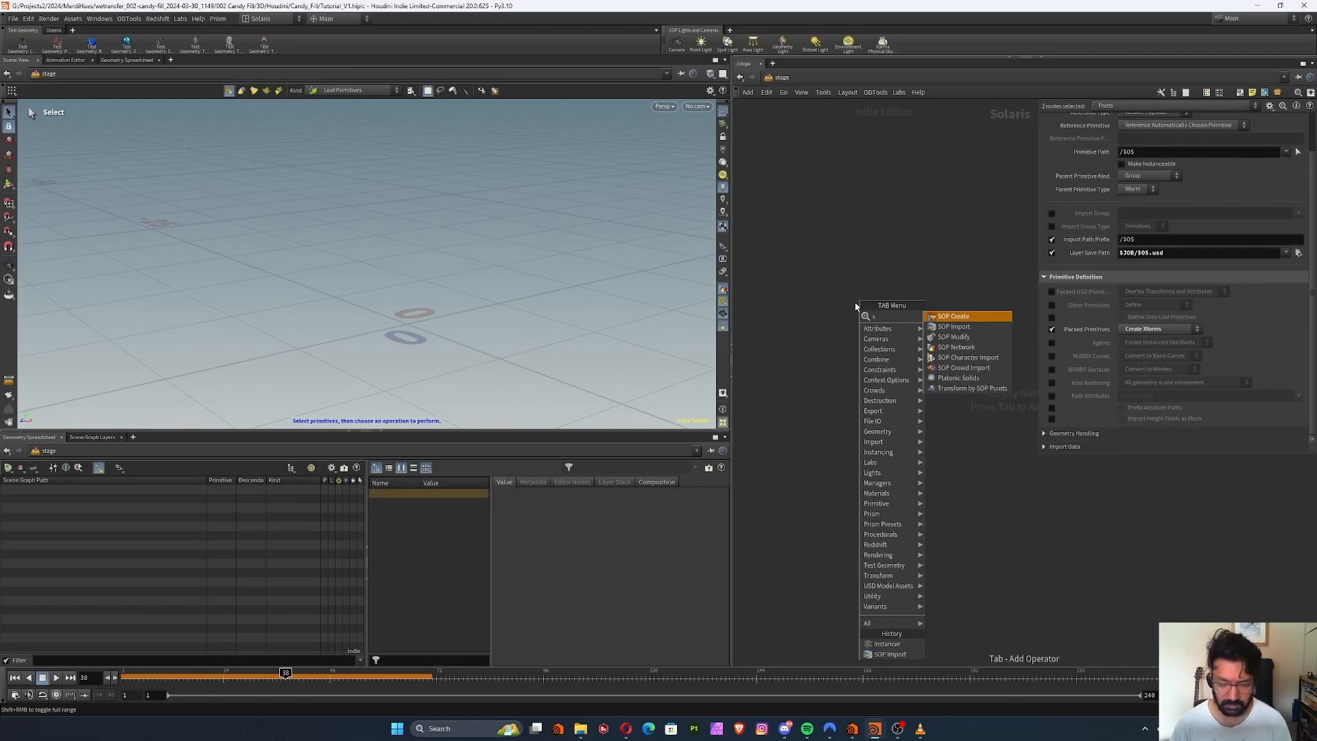
{"action": "left_click", "coordinate": [953, 326]}
{"action": "left_click", "coordinate": [862, 222]}
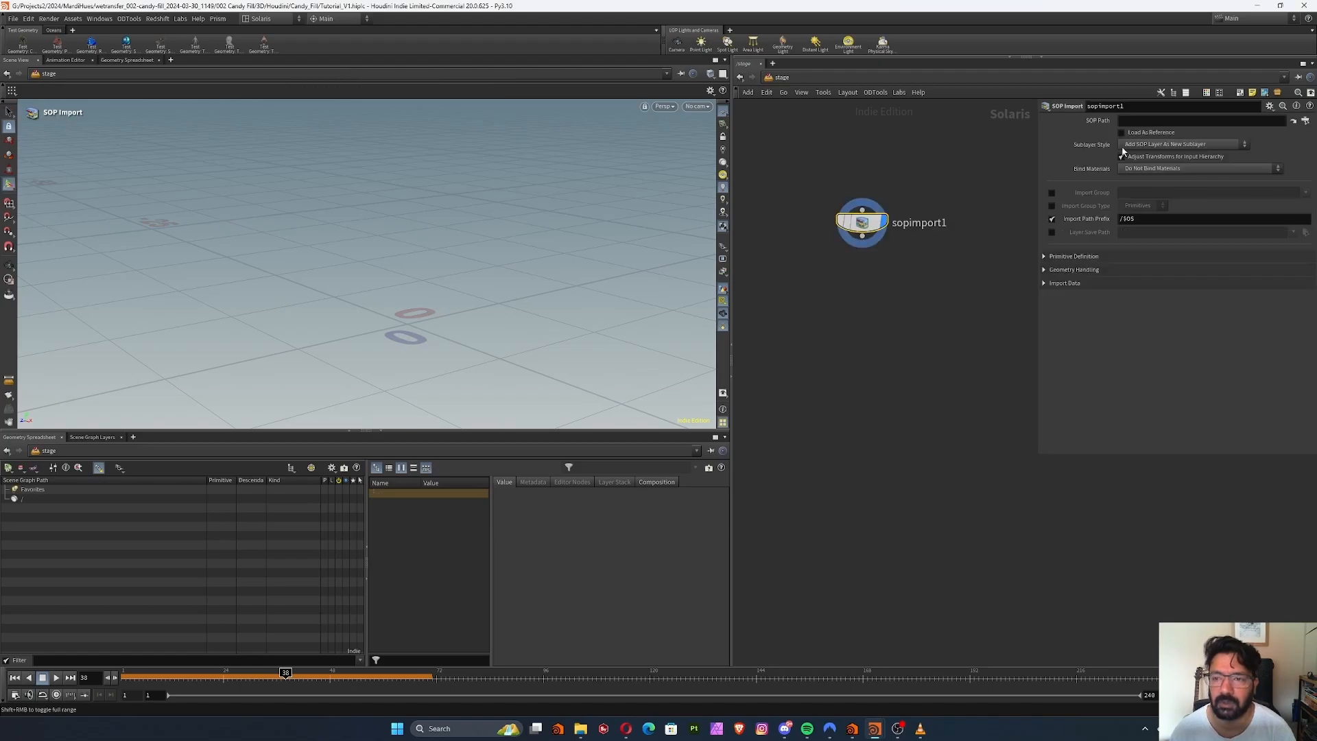
Rename the SOP Import node Fruits and set its SOP Path to /obj/RBD_SIM/Out_SimMesh
{"action": "double_click", "coordinate": [919, 222]}
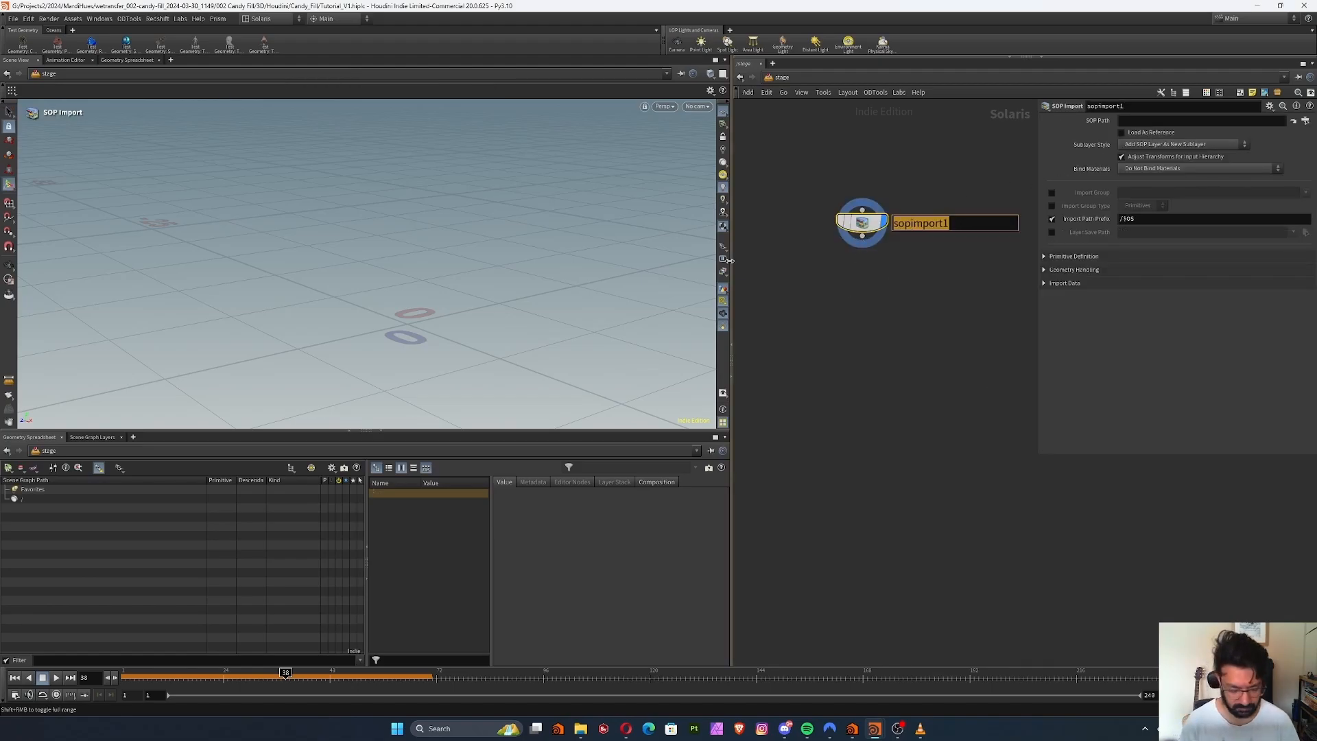
{"action": "type", "text": "Fruits"}
{"action": "key", "text": "Return"}
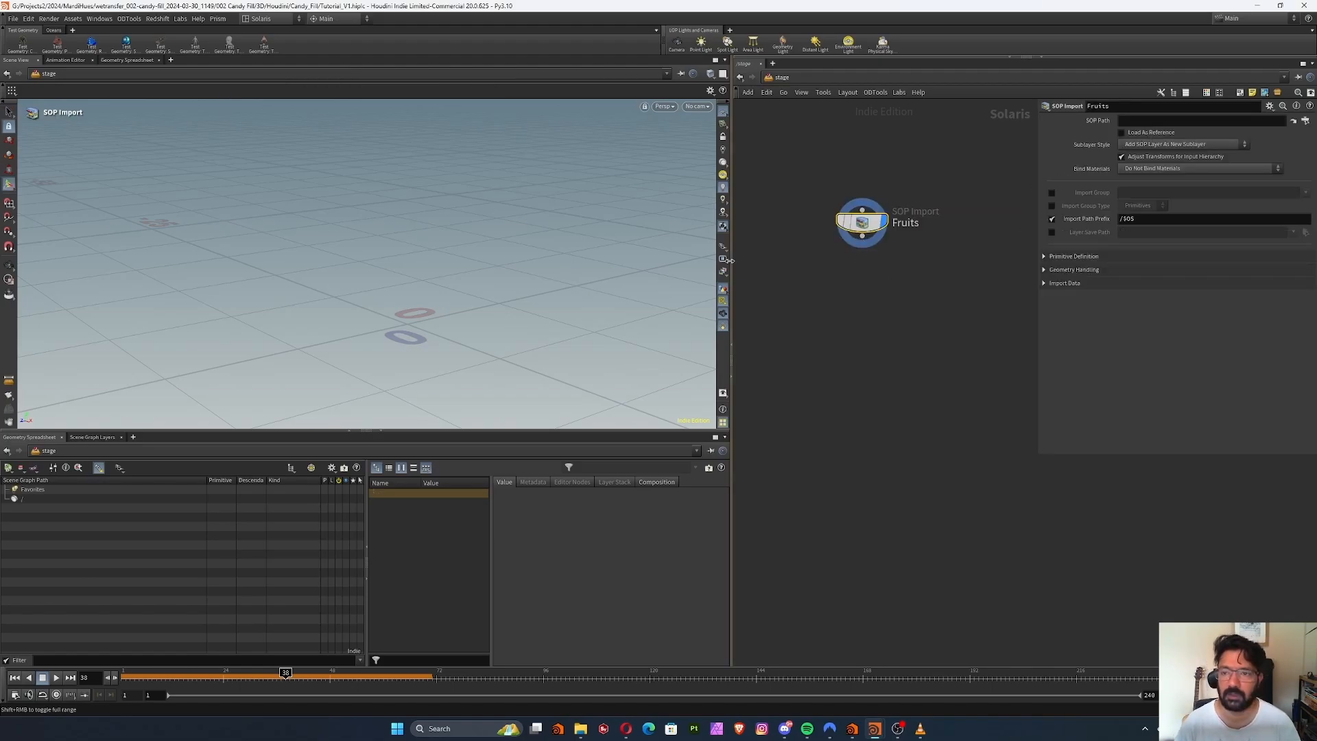
{"action": "left_click", "coordinate": [1305, 120]}
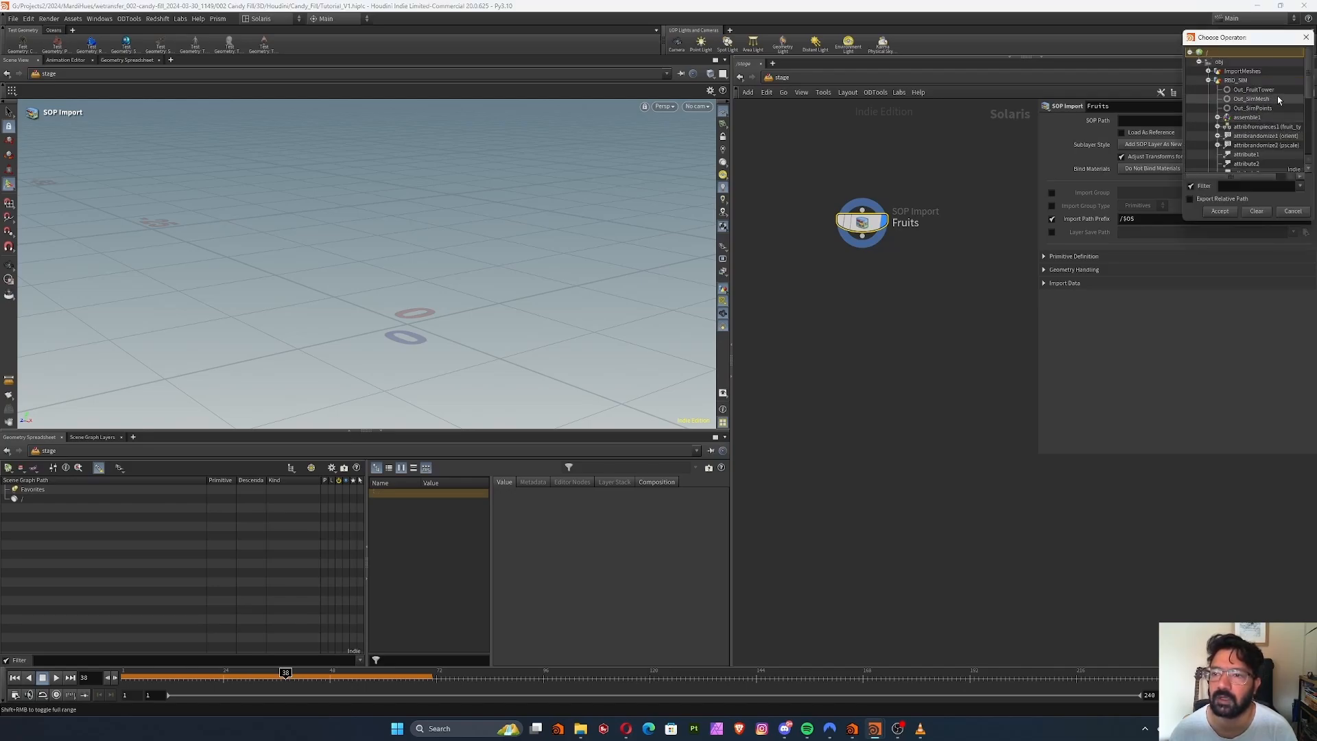
{"action": "left_click", "coordinate": [1262, 99]}
{"action": "left_click", "coordinate": [1220, 212]}
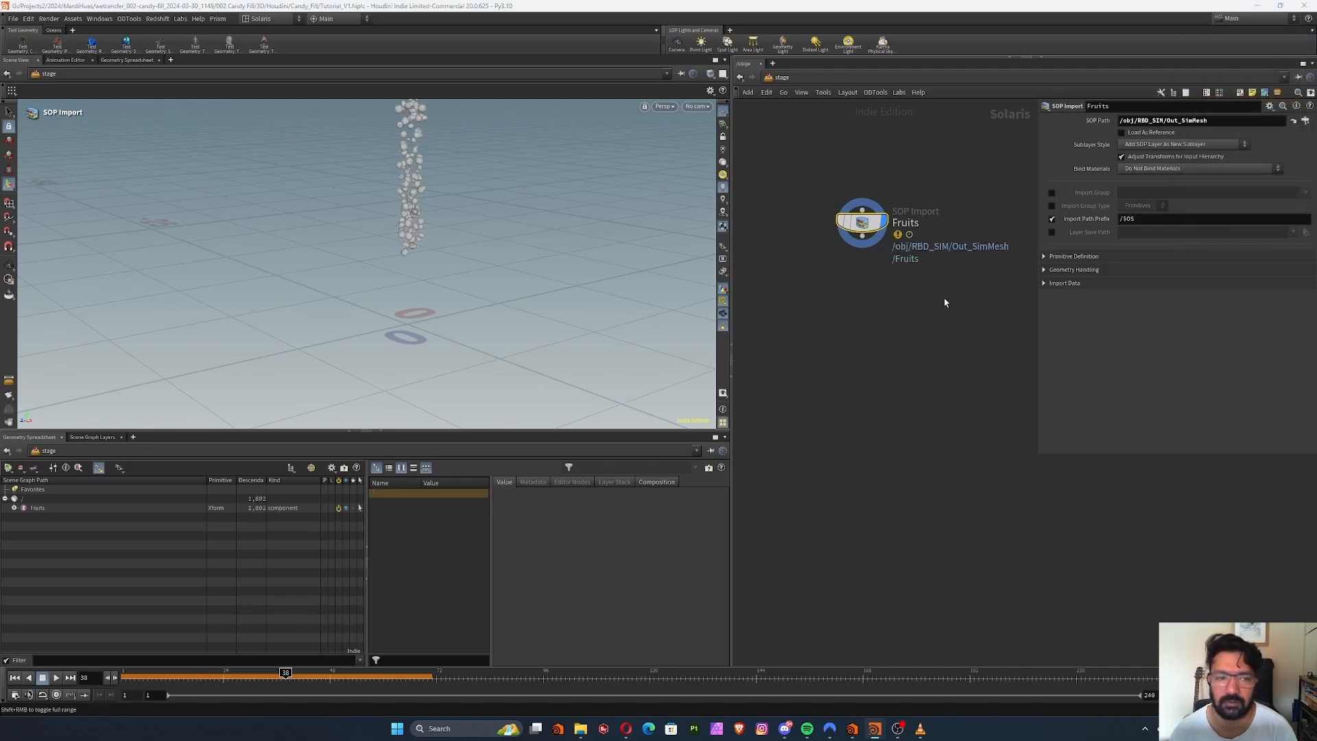
Set the Fruits SOP Import's Packed Primitives handling to Create Xforms
{"action": "left_click", "coordinate": [1043, 256]}
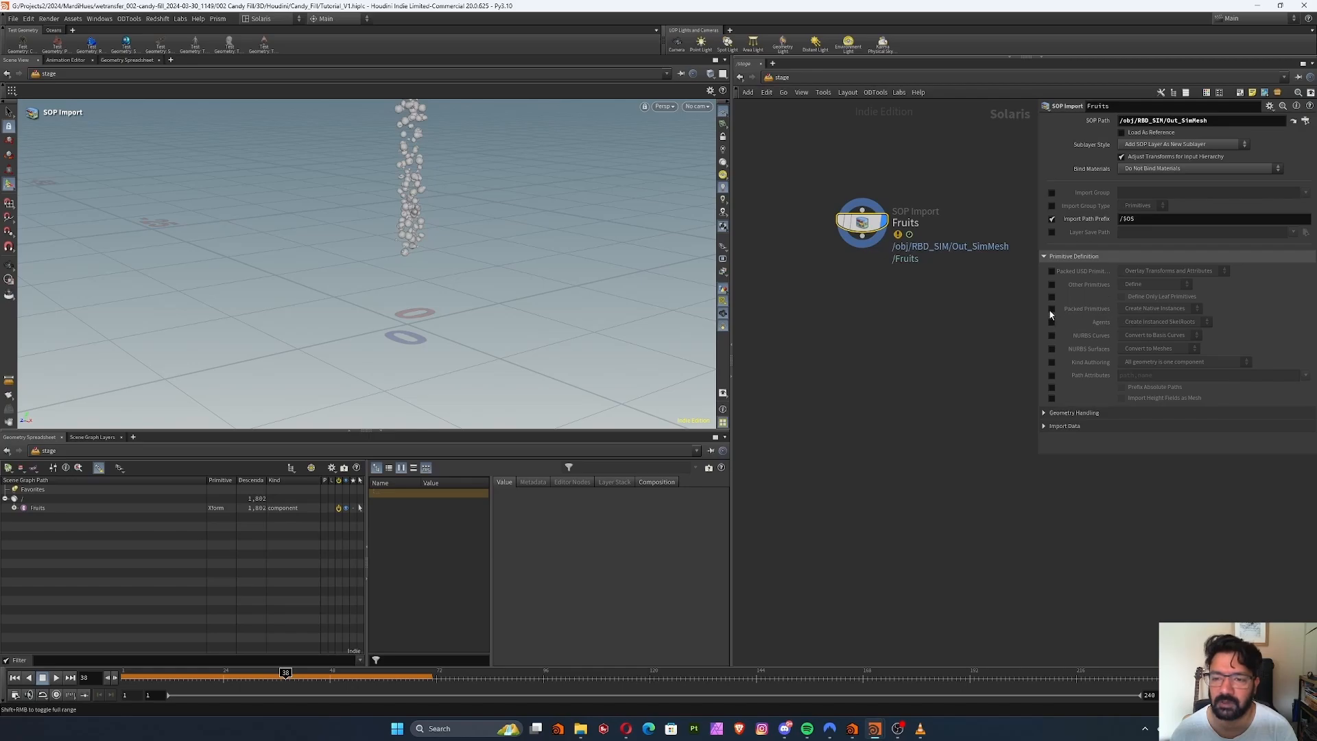
{"action": "left_click", "coordinate": [1158, 309]}
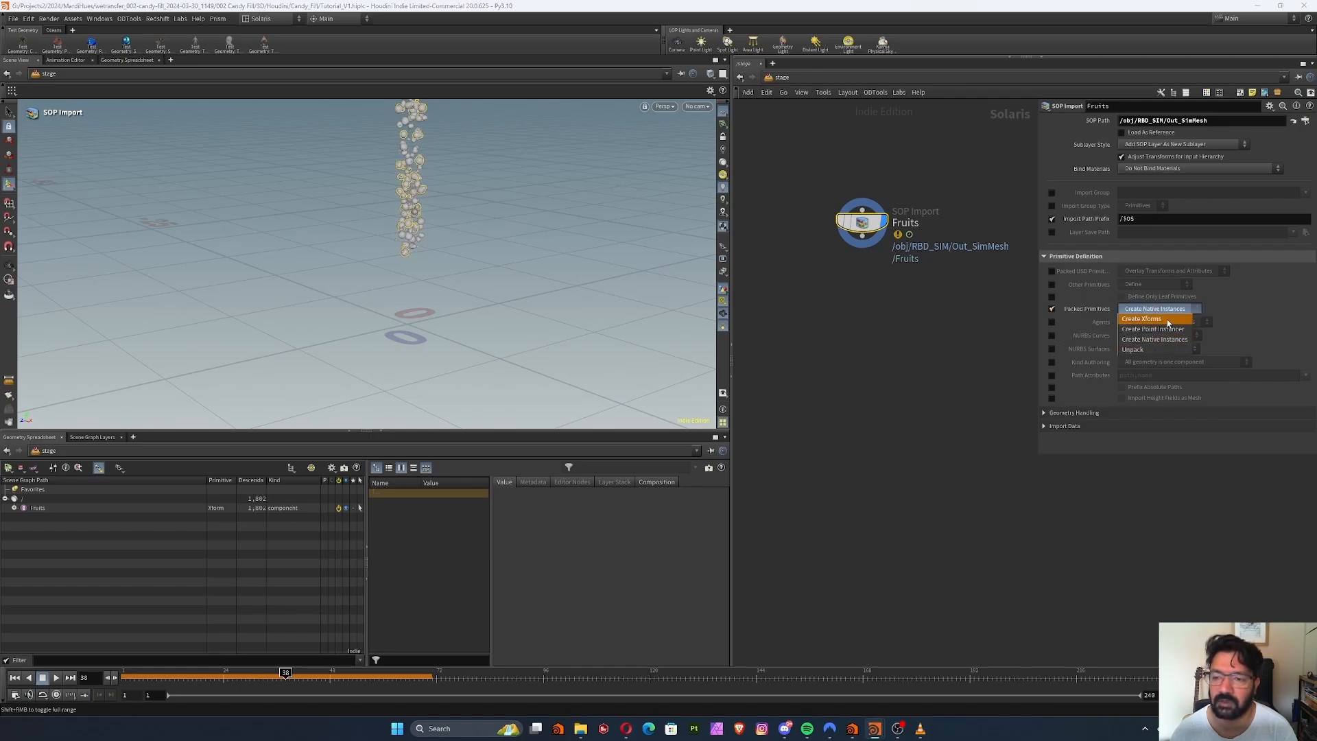
{"action": "left_click", "coordinate": [1166, 319]}
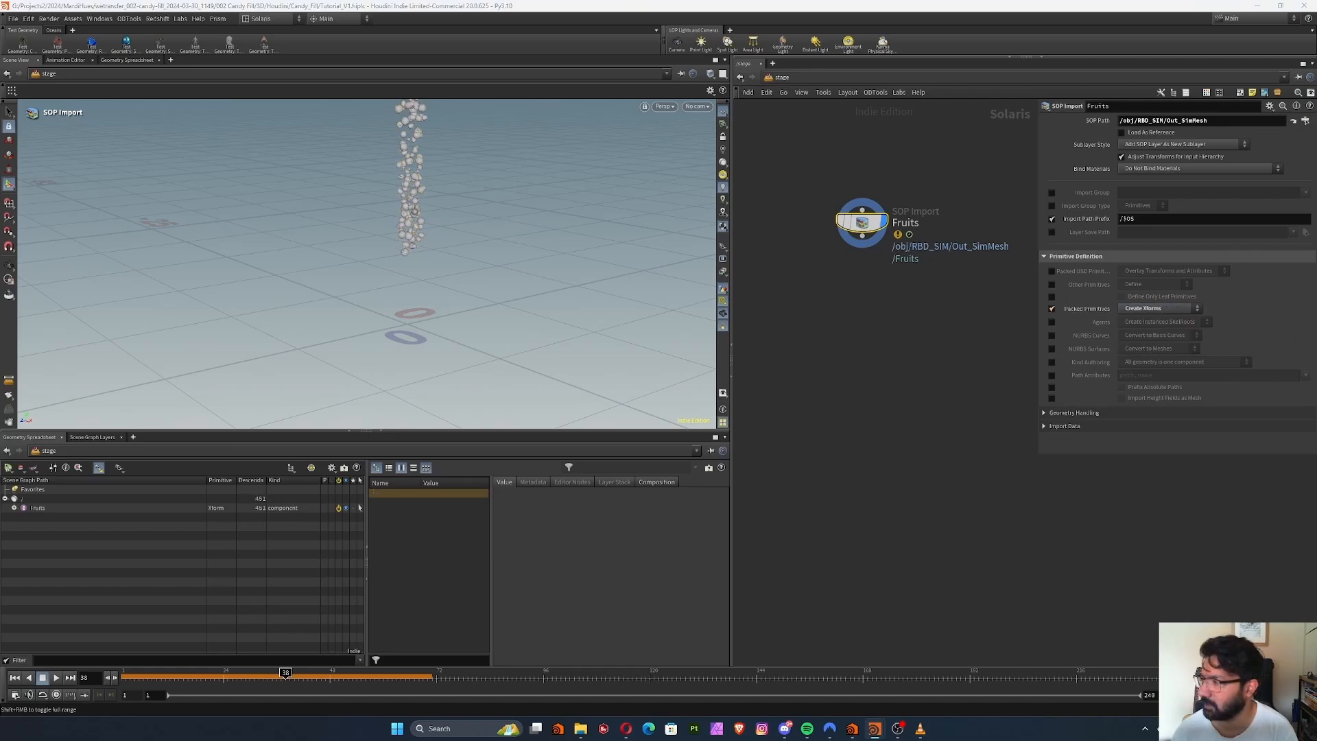
Add an Instancer node directly beneath the Fruits SOP Import
{"action": "key", "text": "Tab"}
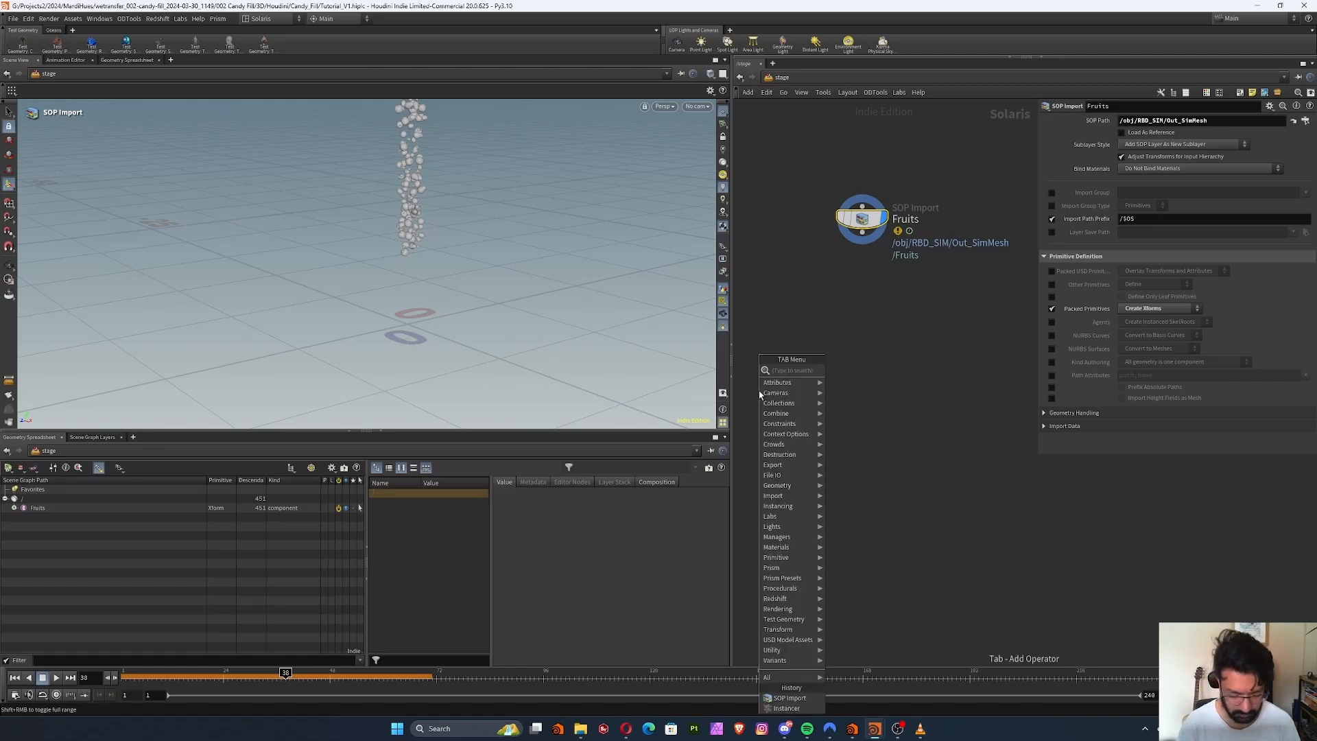
{"action": "type", "text": "ins"}
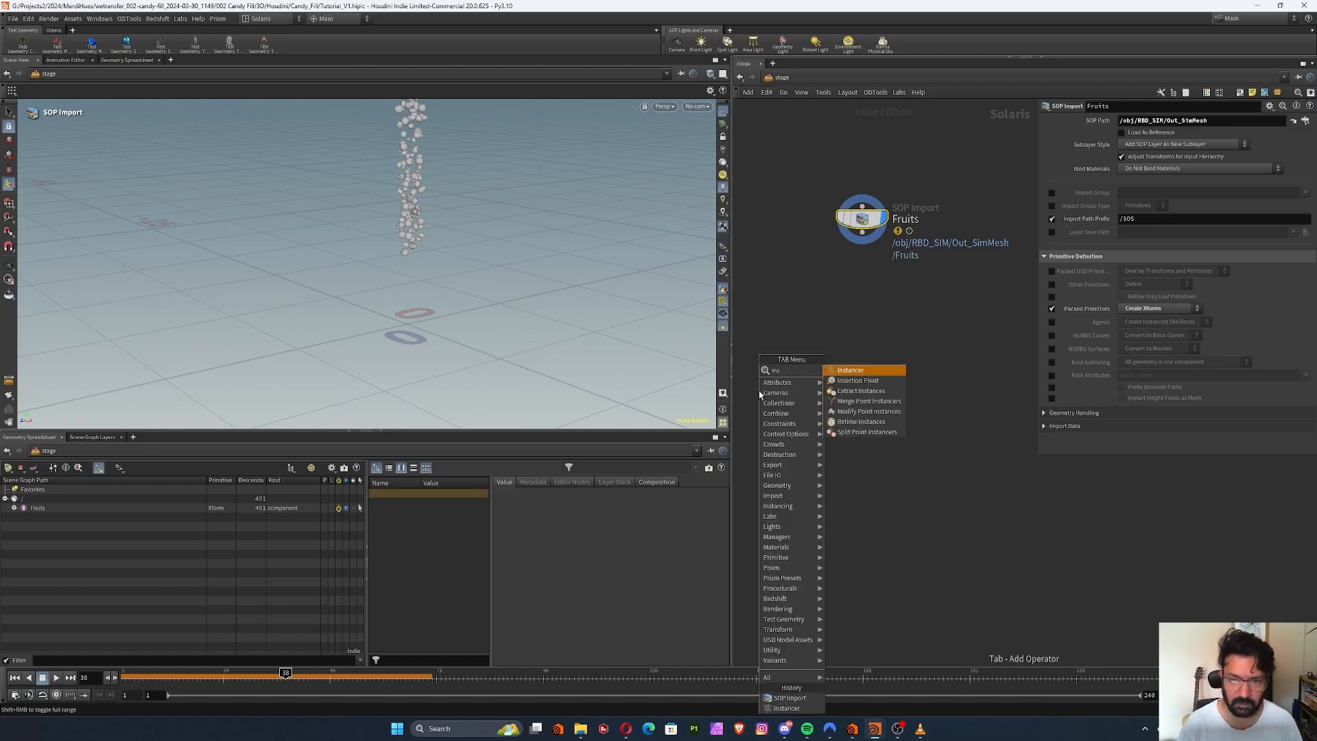
{"action": "left_click", "coordinate": [825, 370]}
{"action": "left_click", "coordinate": [826, 334]}
{"action": "left_click_drag", "start_coordinate": [825, 334], "coordinate": [861, 310]}
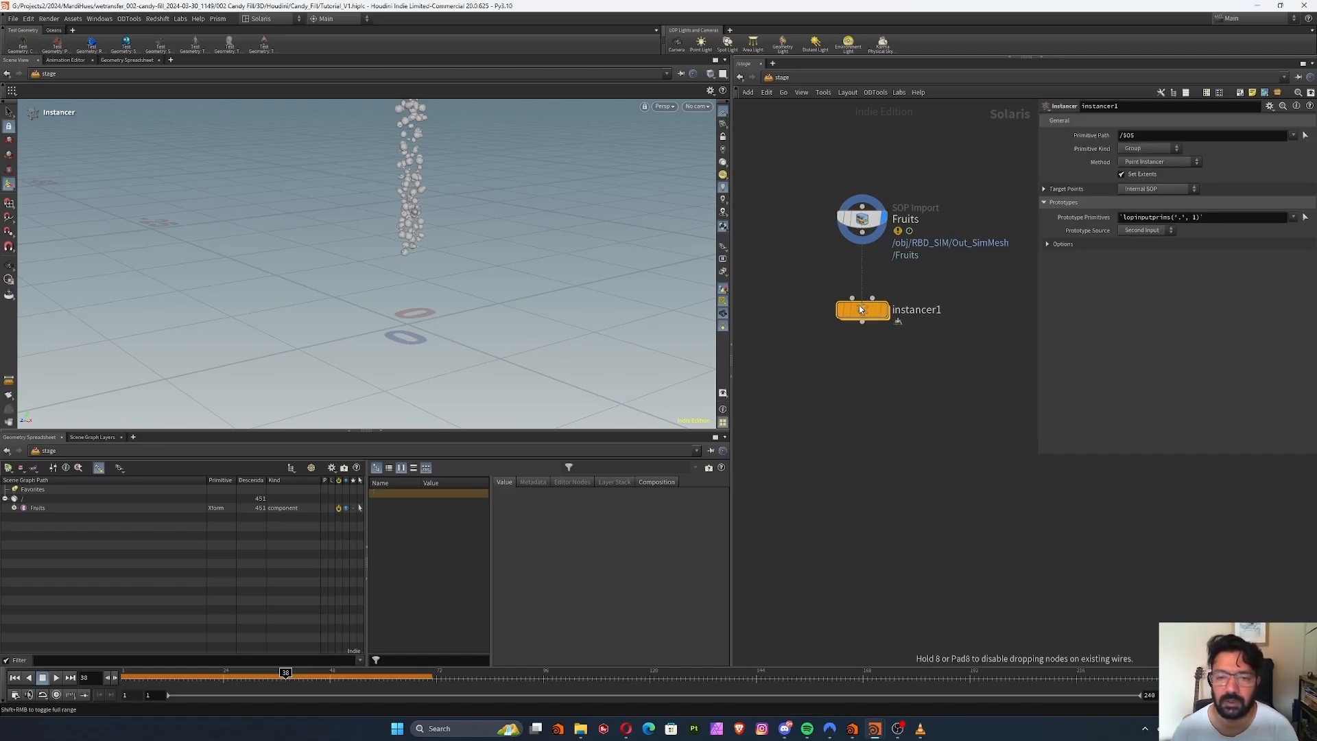
Inside the instancer, add an Object Merge that references /obj/RBD_SIM/Out_SimPoints
{"action": "double_click", "coordinate": [861, 309]}
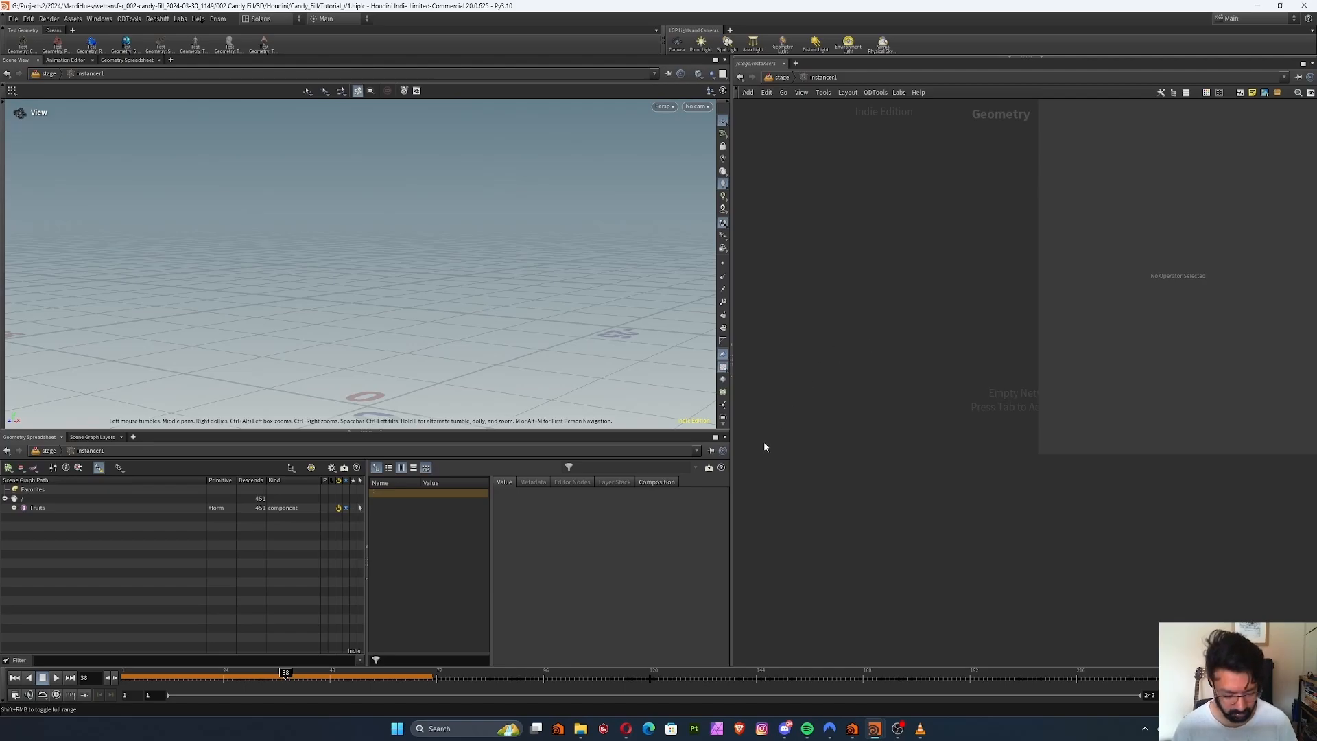
{"action": "key", "text": "Tab"}
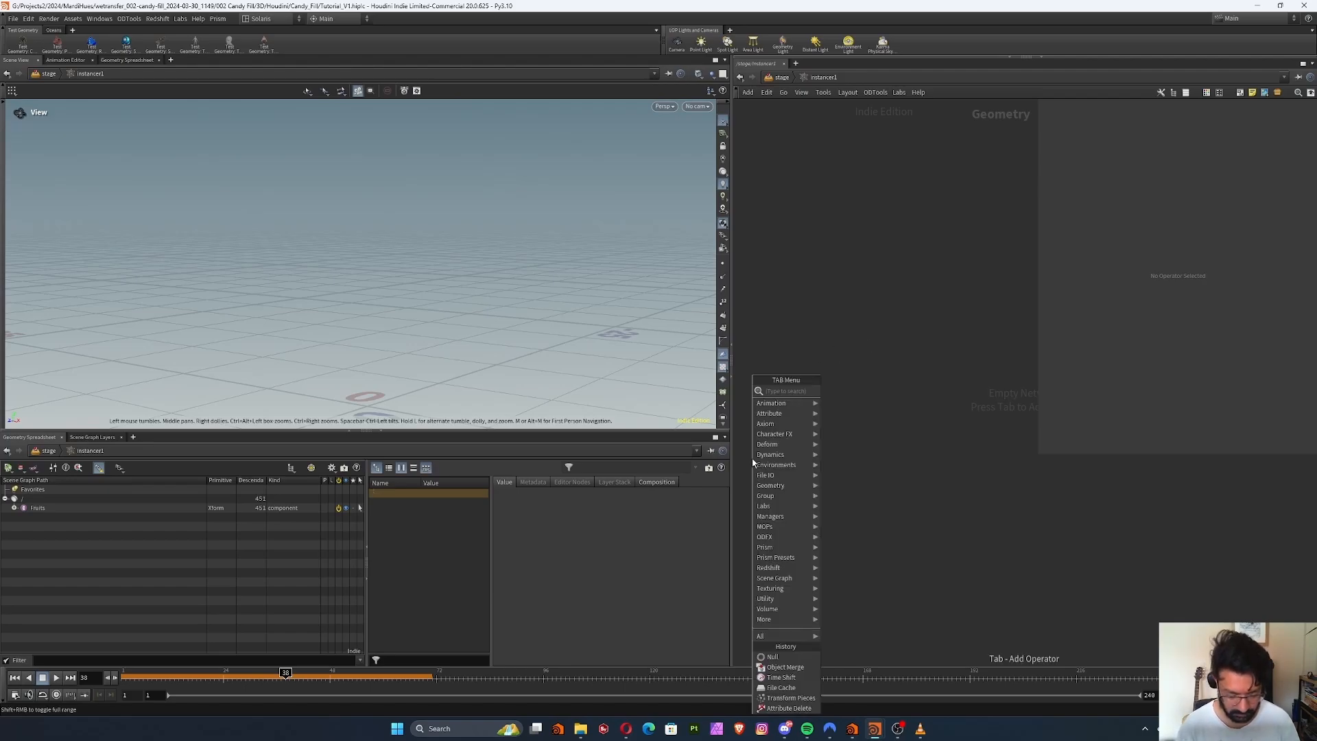
{"action": "type", "text": "ad"}
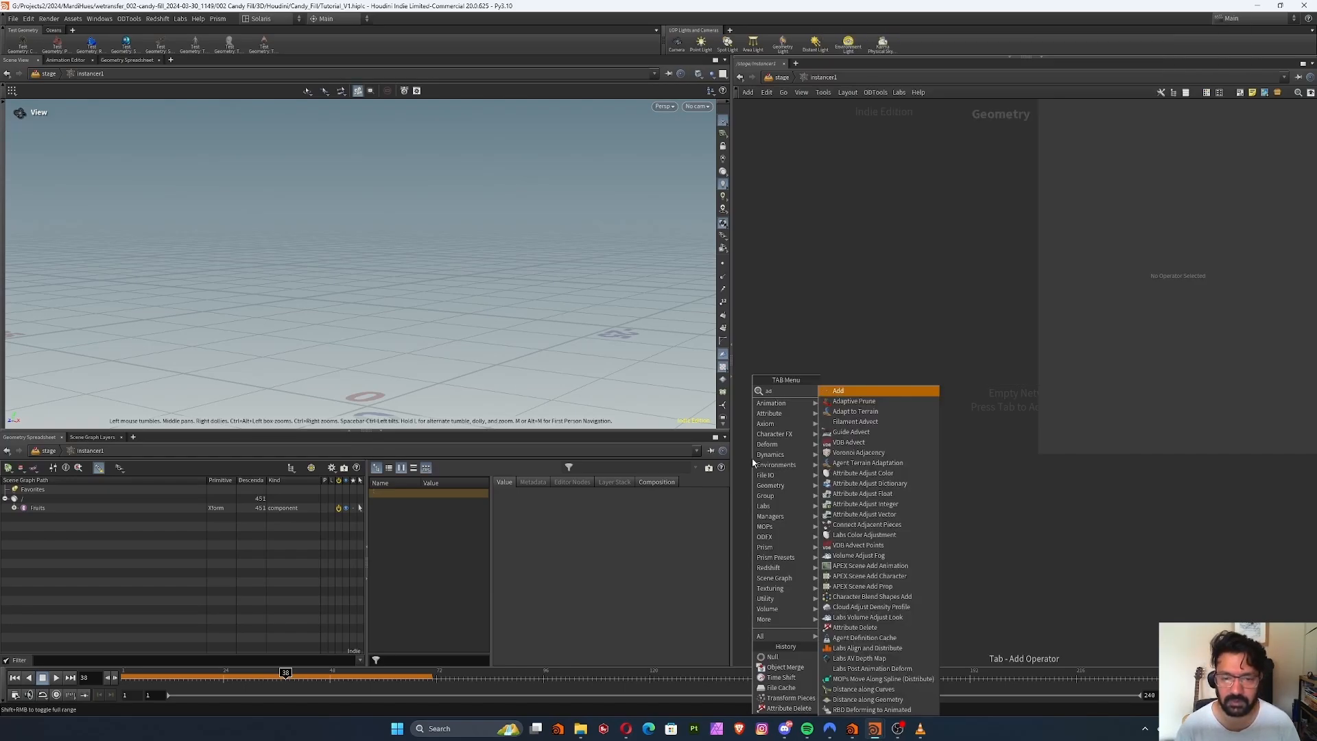
{"action": "key", "text": "BackSpace"}
{"action": "key", "text": "BackSpace"}
{"action": "type", "text": "ob"}
{"action": "key", "text": "Return"}
{"action": "key", "text": "Return"}
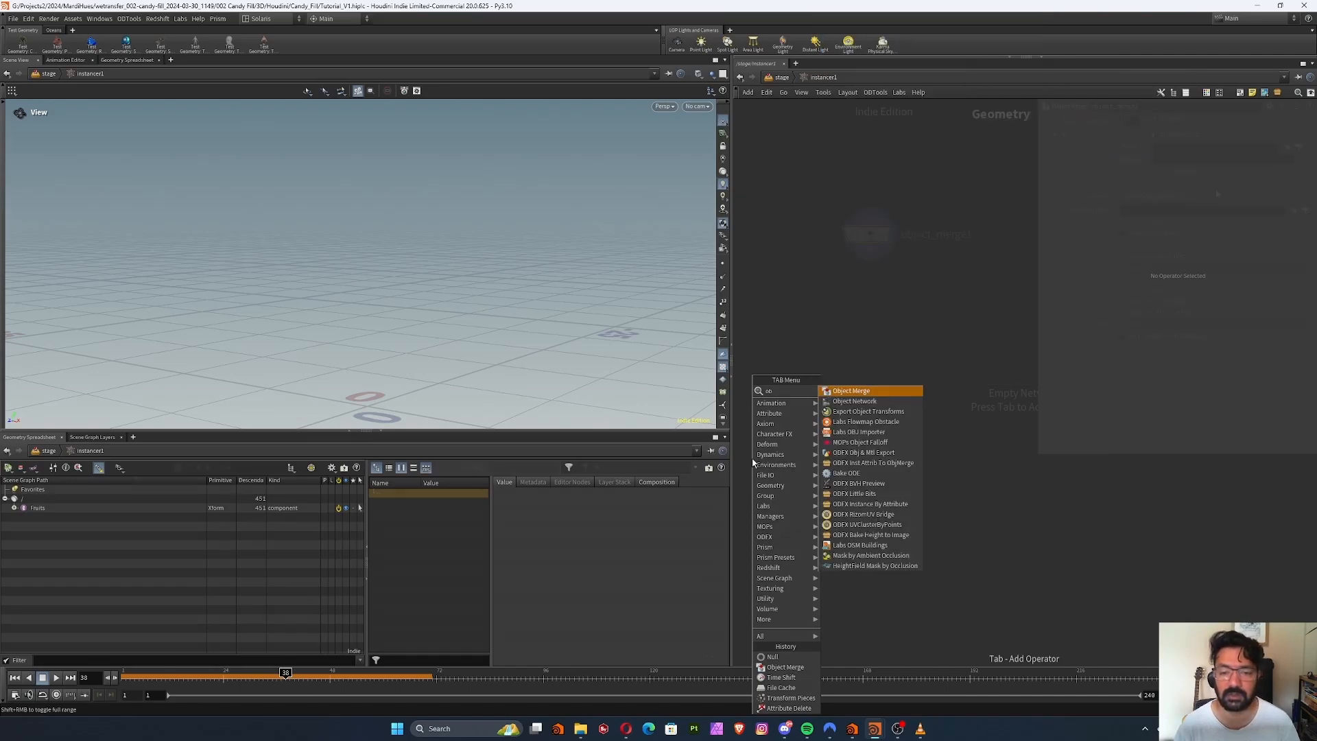
{"action": "left_click", "coordinate": [1295, 147]}
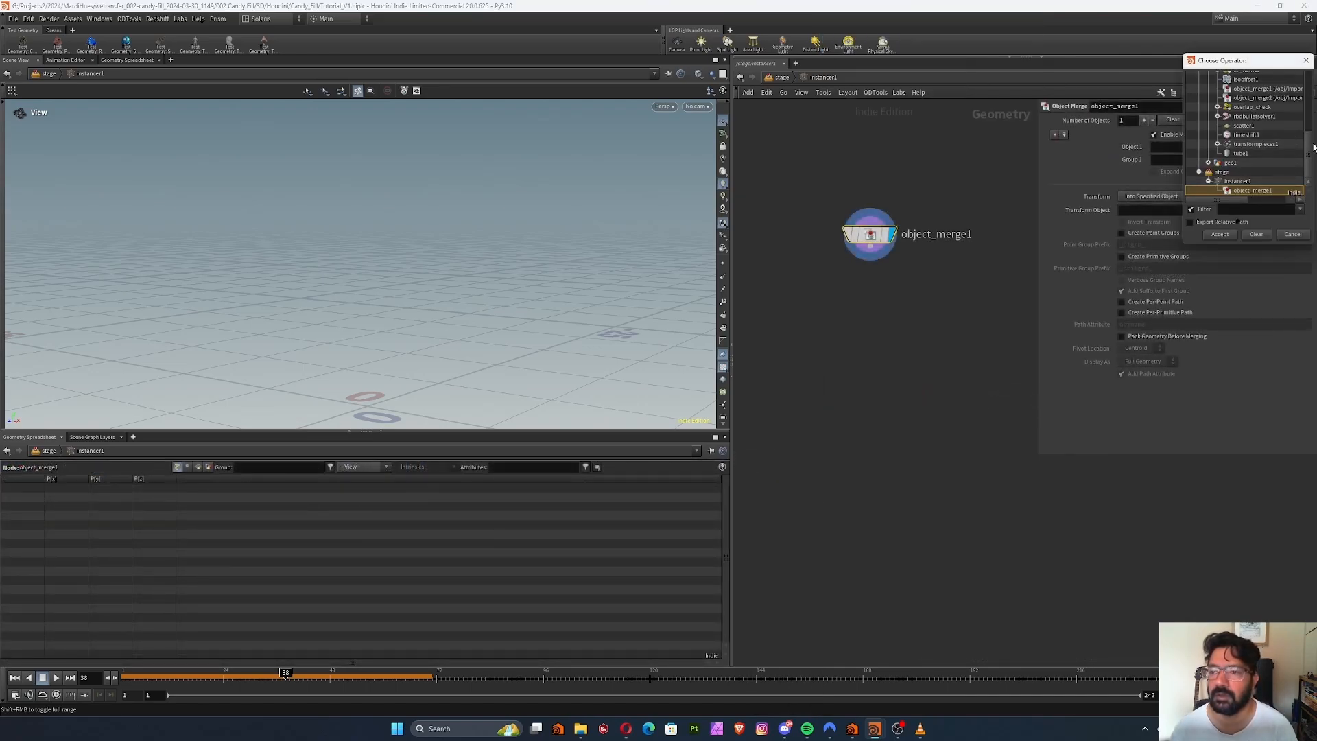
{"action": "left_click_drag", "start_coordinate": [1310, 152], "coordinate": [1313, 89]}
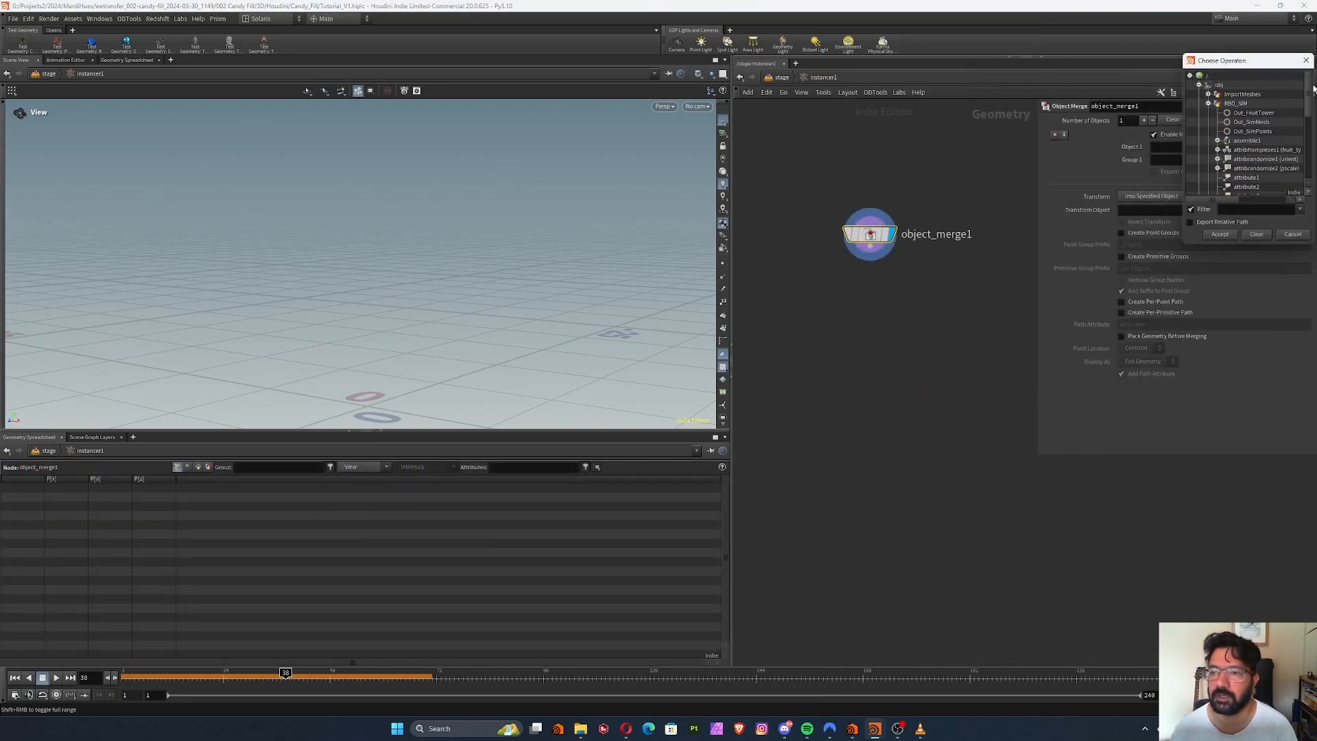
{"action": "double_click", "coordinate": [1265, 131]}
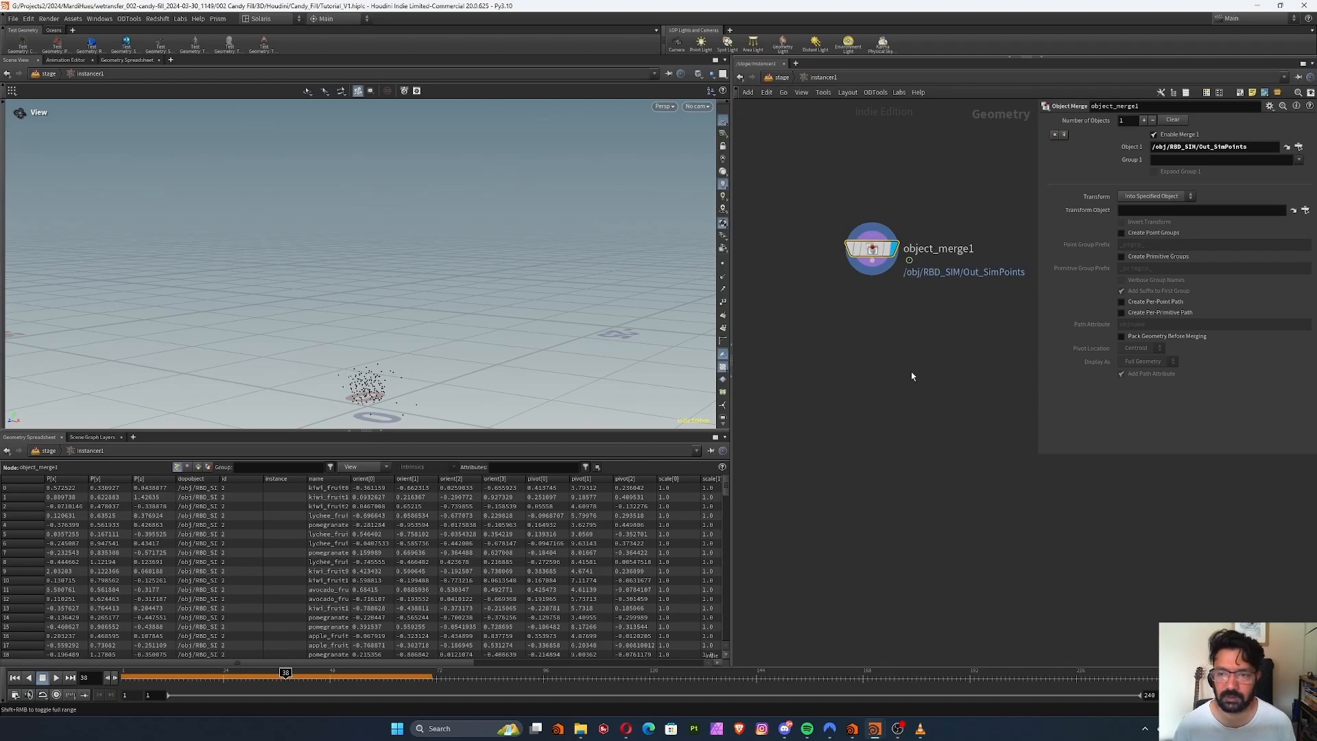
{"action": "key", "text": "Tab"}
{"action": "type", "text": "null"}
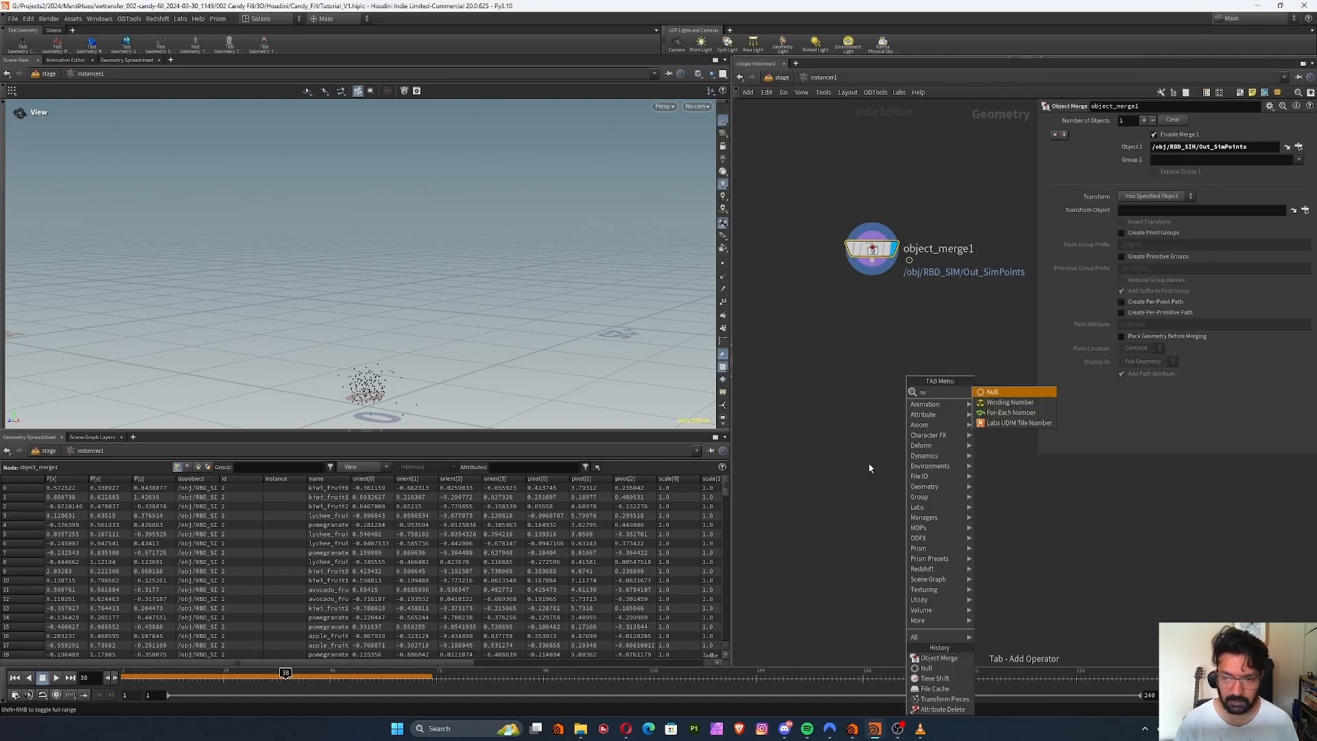
{"action": "key", "text": "Return"}
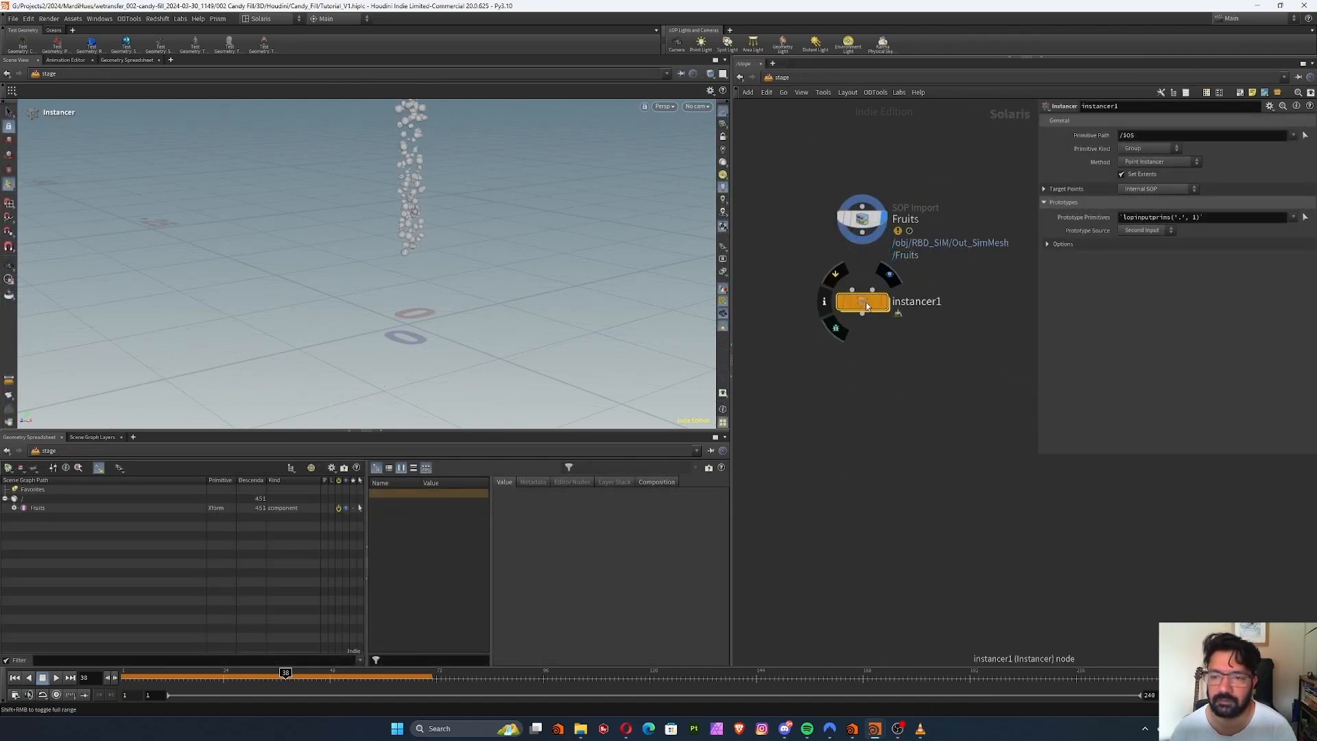
Connect the Fruits SOP Import to the instancer's second input and display the instancer
{"action": "left_click_drag", "start_coordinate": [866, 306], "coordinate": [854, 336]}
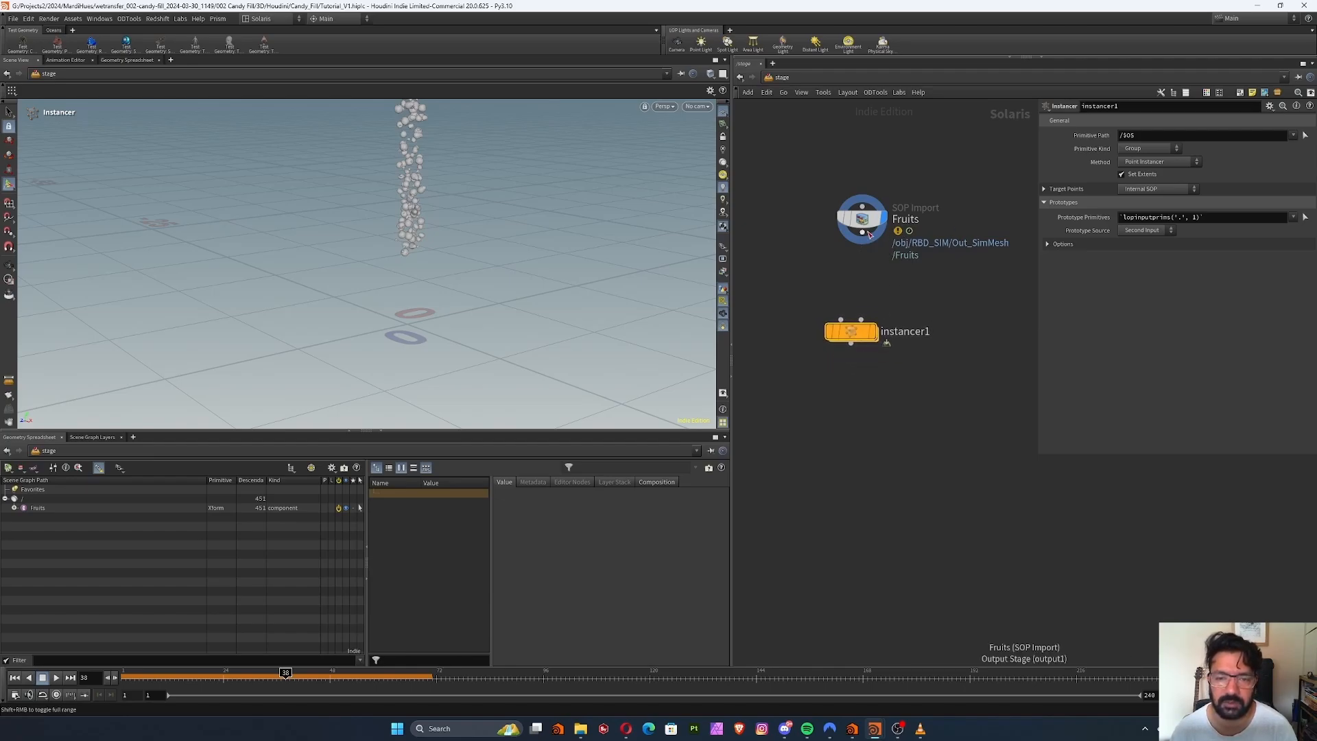
{"action": "left_click_drag", "start_coordinate": [863, 241], "coordinate": [875, 306]}
{"action": "left_click", "coordinate": [874, 335]}
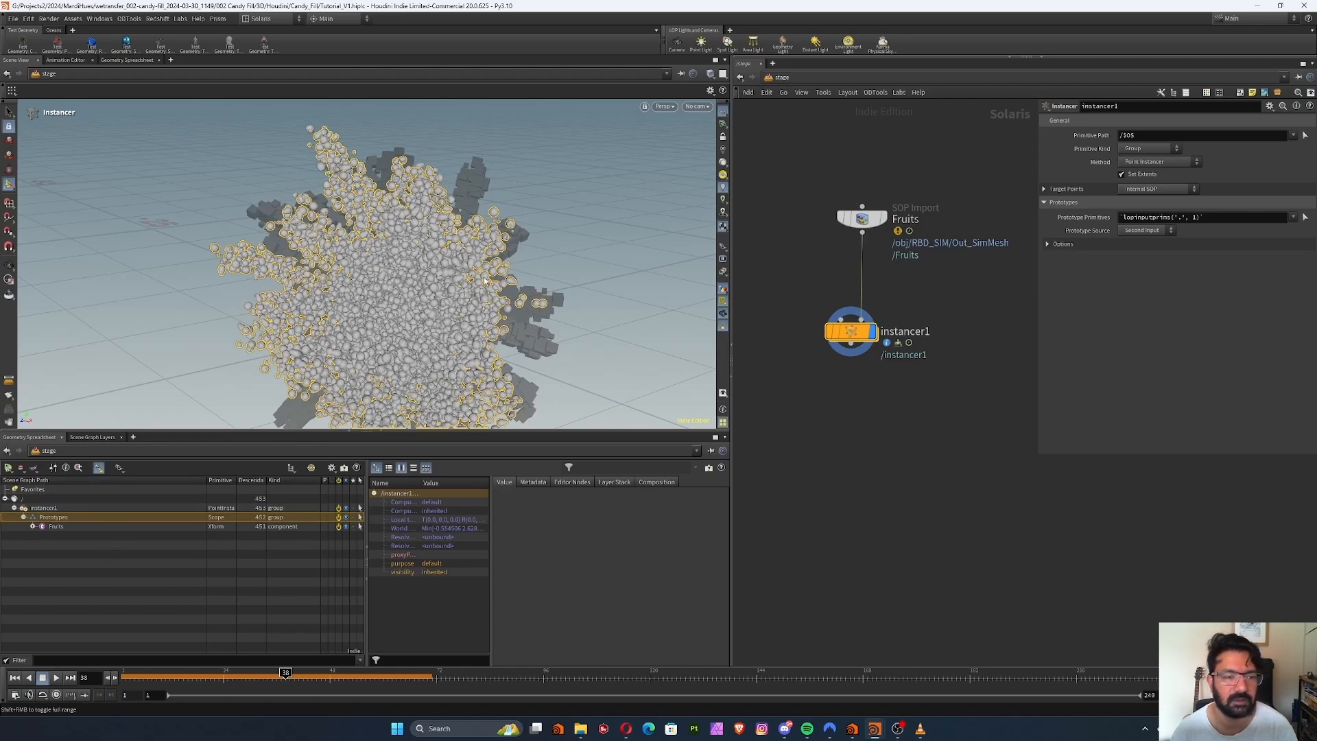
Set the instancer's Prototype Primitives to /Fruits/*
{"action": "left_click_drag", "start_coordinate": [781, 148], "coordinate": [944, 272]}
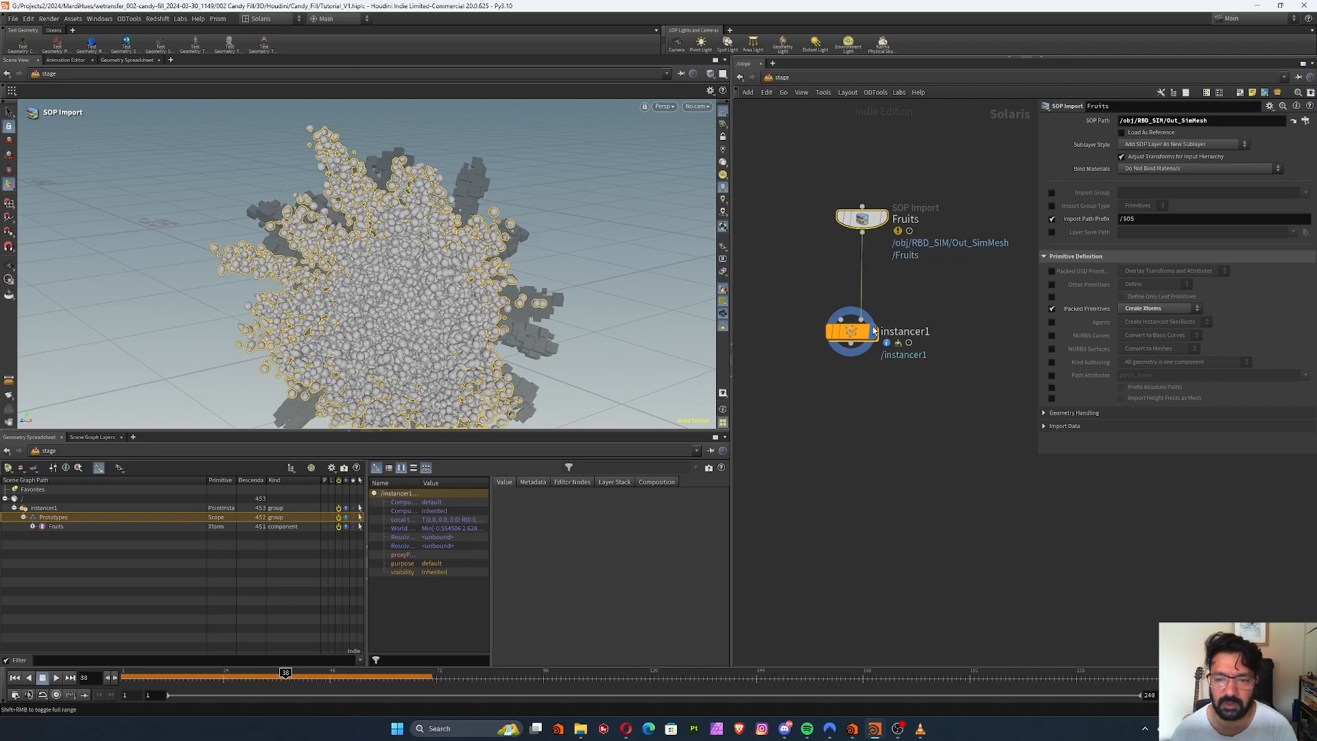
{"action": "left_click", "coordinate": [850, 331]}
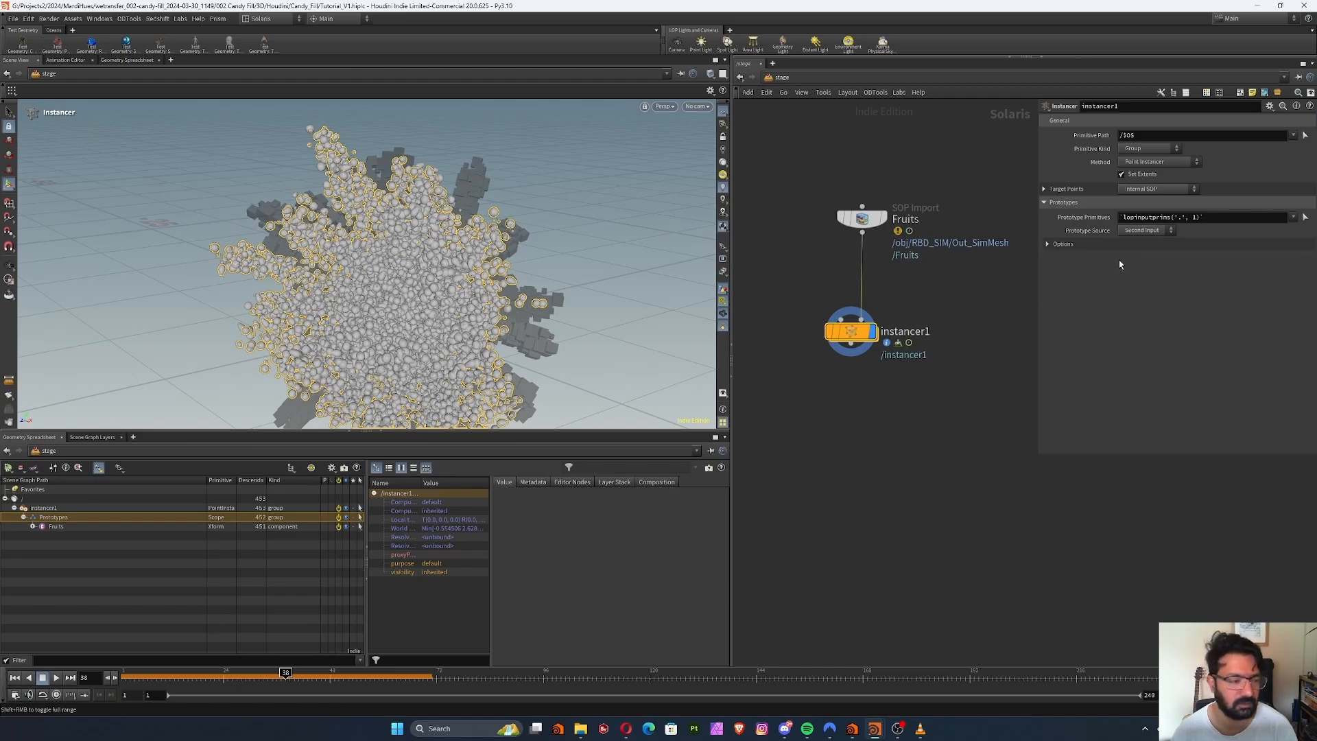
{"action": "left_click", "coordinate": [56, 527]}
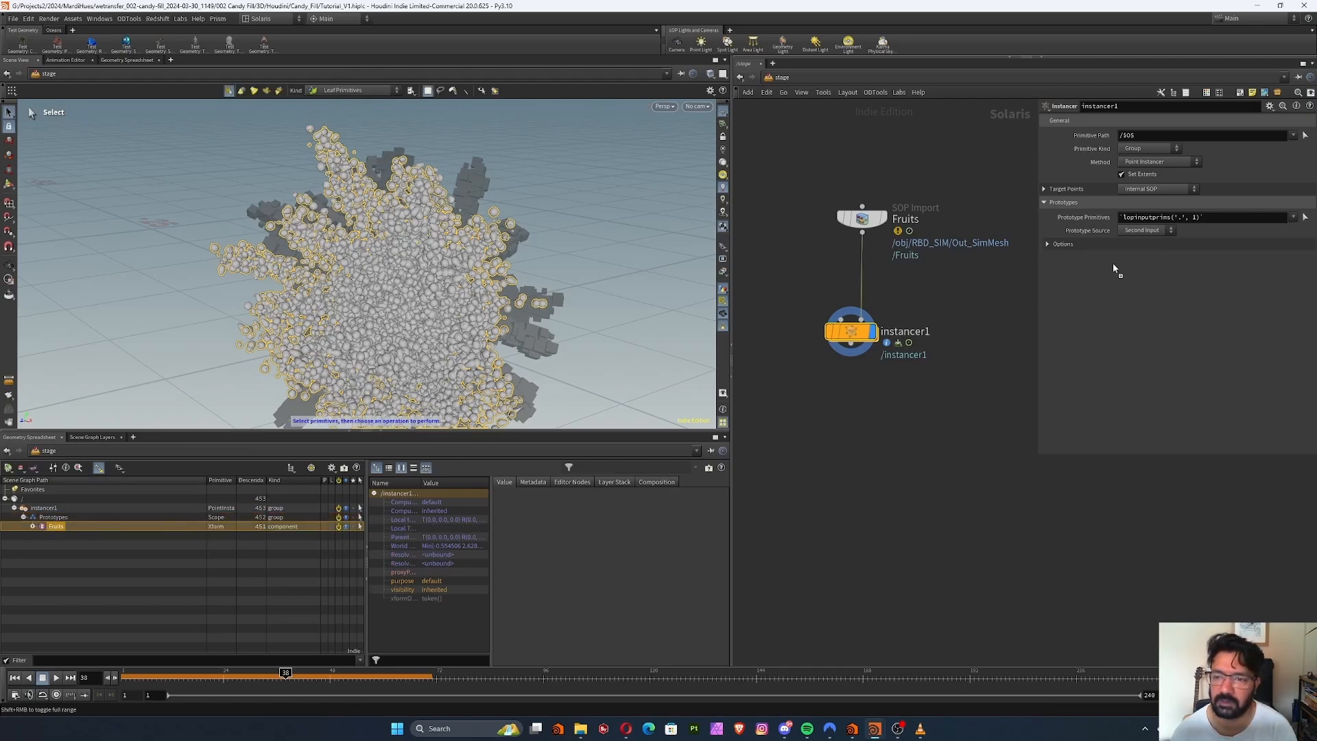
{"action": "left_click_drag", "start_coordinate": [1223, 244], "coordinate": [1212, 217]}
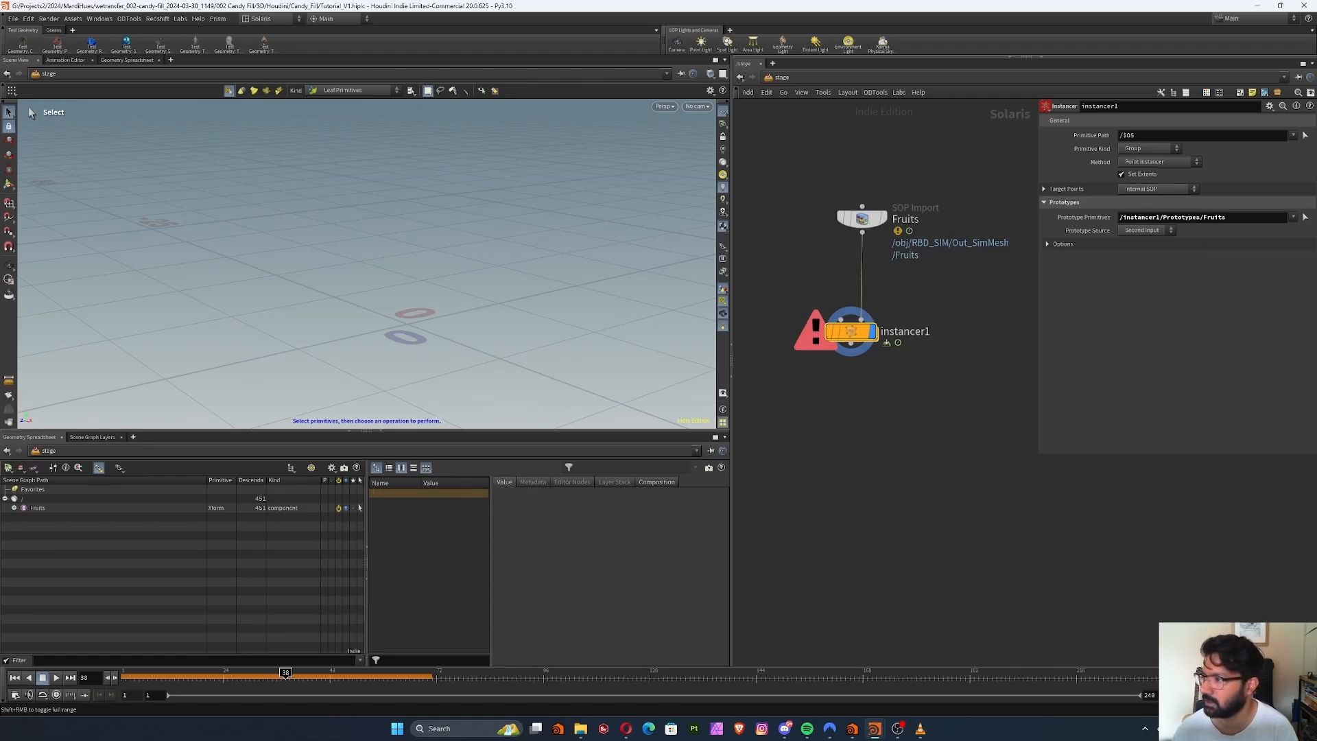
{"action": "left_click_drag", "start_coordinate": [1199, 217], "coordinate": [1111, 288]}
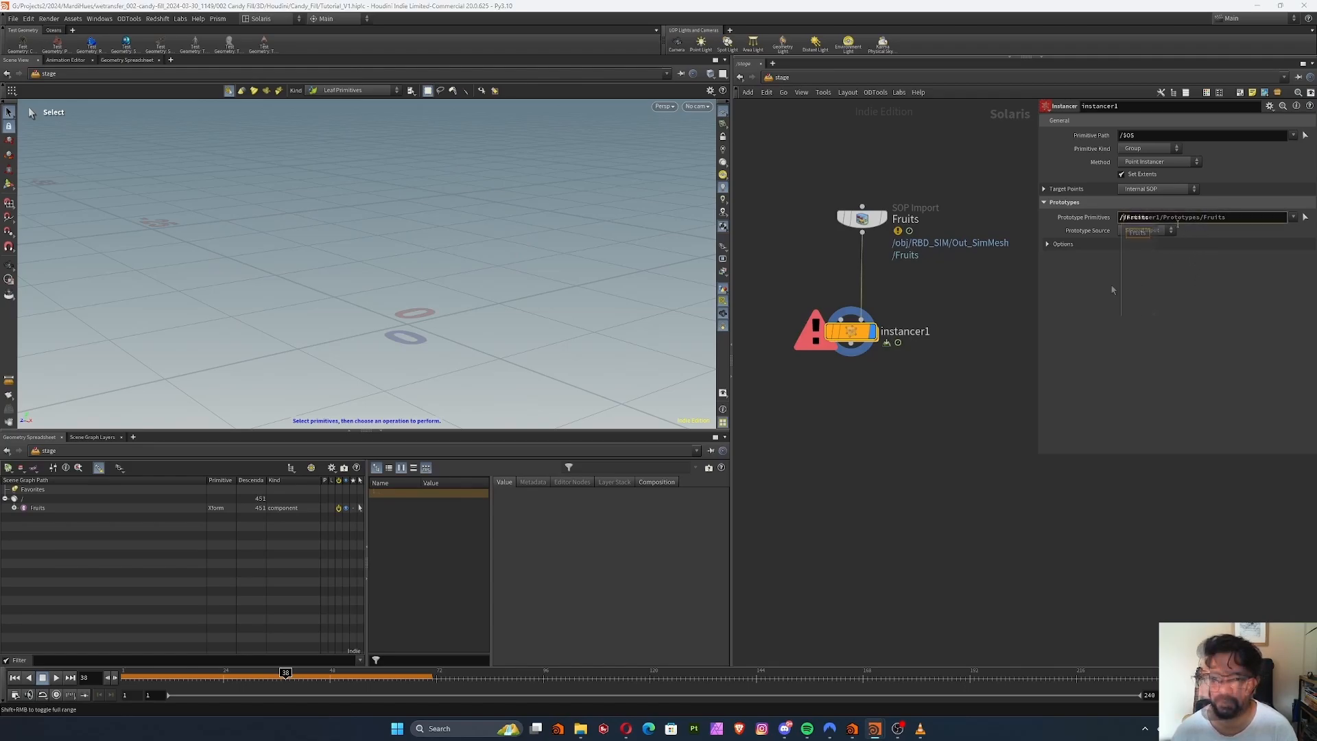
{"action": "key", "text": "BackSpace"}
{"action": "left_click", "coordinate": [1163, 219]}
{"action": "type", "text": "/*"}
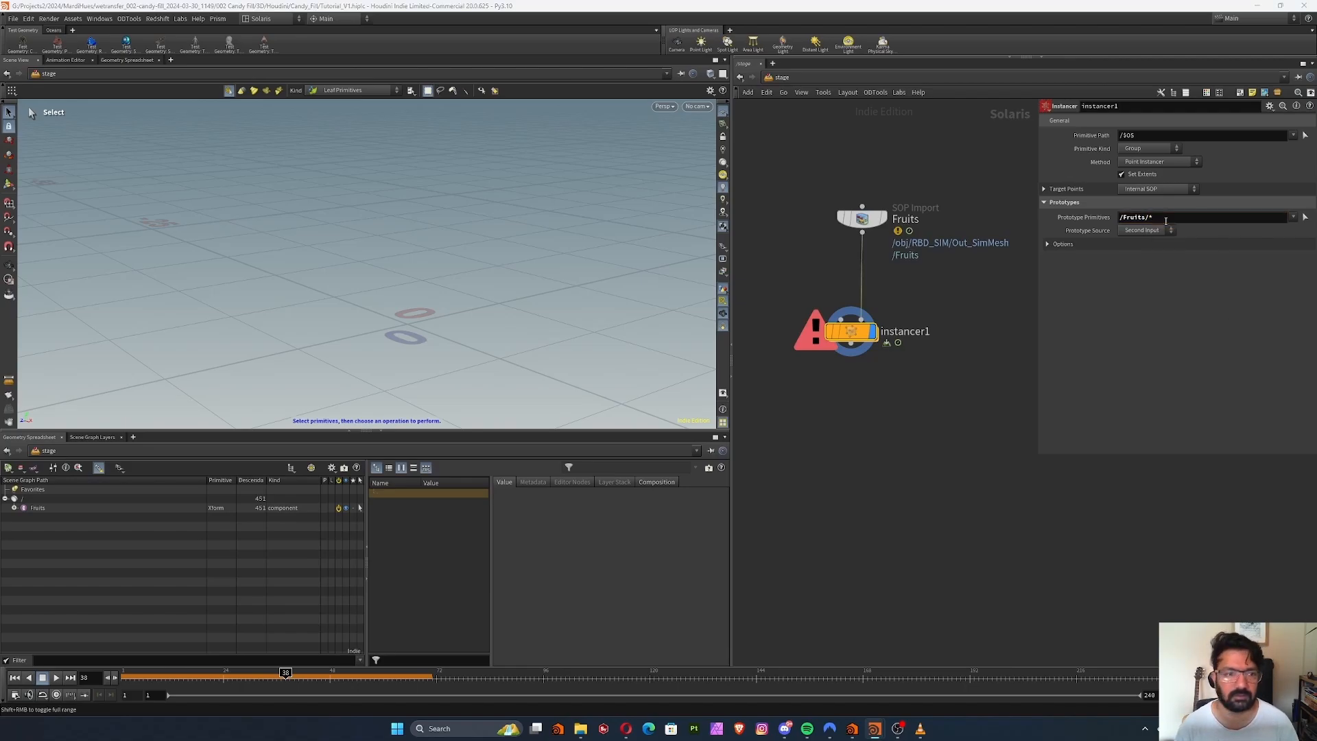
{"action": "key", "text": "Return"}
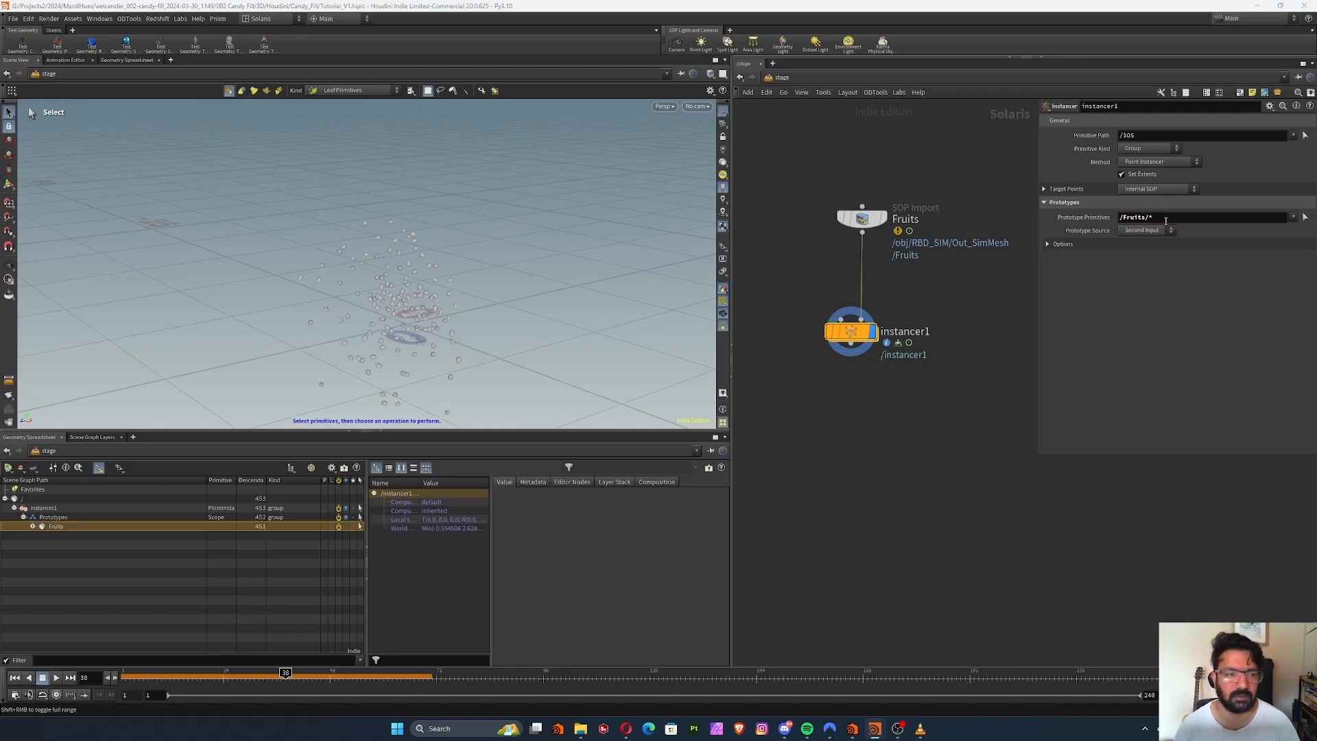
Scrub to frame 17 and set the instancer's Prototype Index to Name Attribute in the prototype options
{"action": "mouse_move", "coordinate": [203, 677]}
{"action": "left_mouse_down"}
{"action": "mouse_move", "coordinate": [126, 677]}
{"action": "mouse_move", "coordinate": [192, 673]}
{"action": "left_mouse_up"}
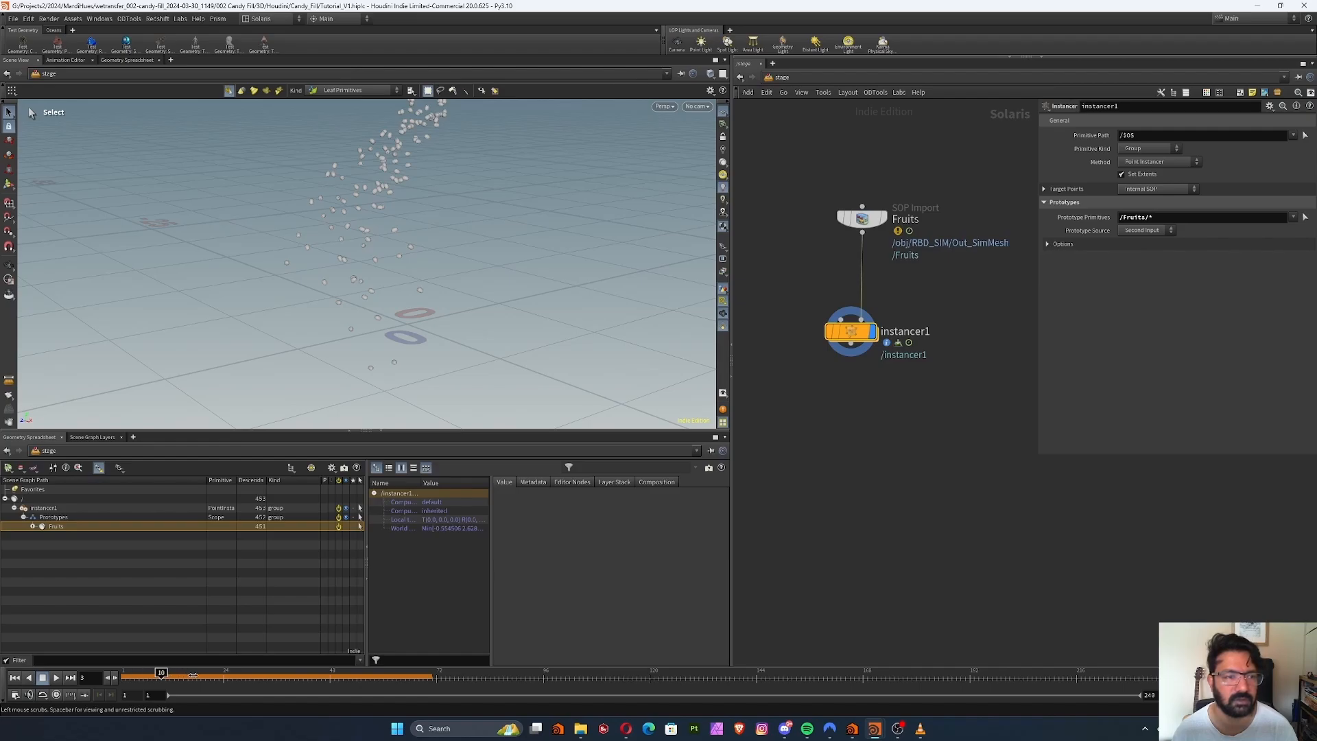
{"action": "left_click", "coordinate": [1047, 245]}
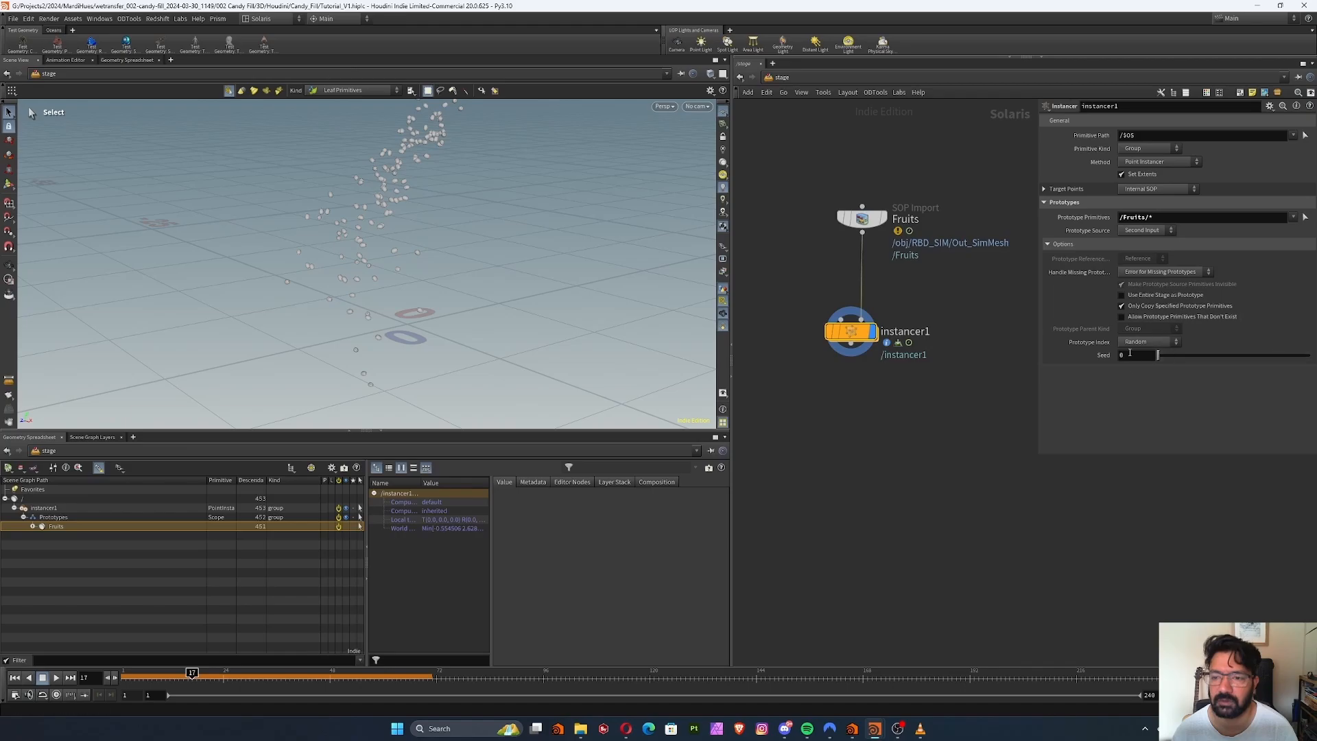
{"action": "left_click", "coordinate": [1133, 343]}
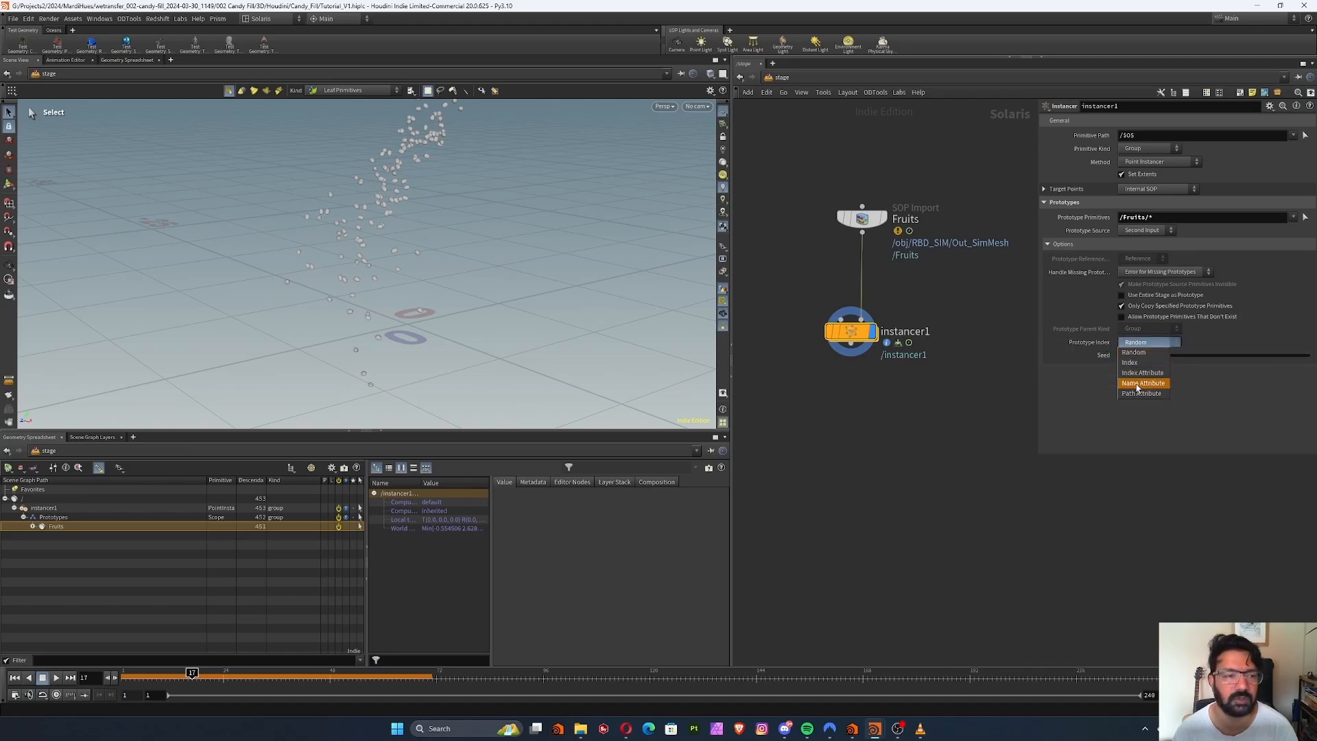
{"action": "left_click", "coordinate": [1141, 383]}
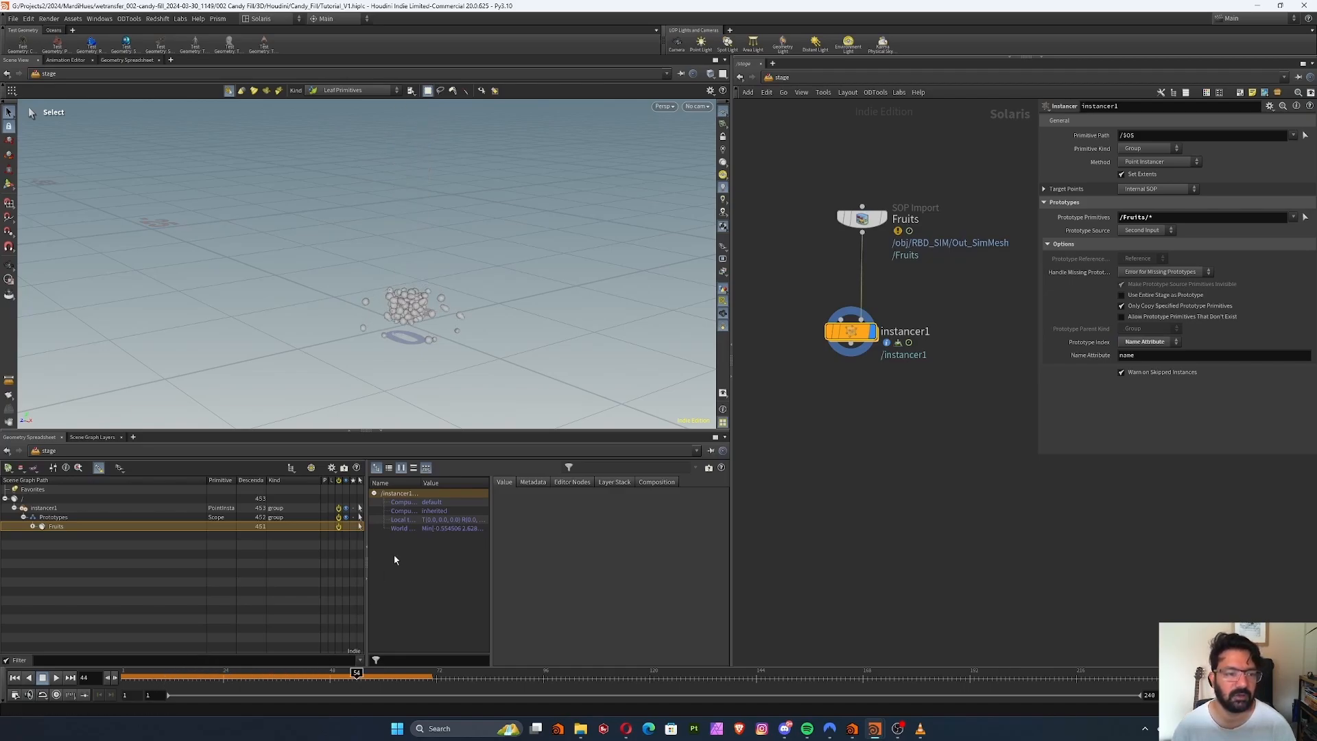
{"action": "mouse_move", "coordinate": [393, 307]}
{"action": "right_mouse_down", "text": "alt"}
{"action": "mouse_move", "coordinate": [428, 325]}
{"action": "mouse_move", "coordinate": [420, 338]}
{"action": "mouse_move", "coordinate": [403, 307]}
{"action": "right_mouse_up", "text": "alt"}
{"action": "mouse_move", "coordinate": [402, 307]}
{"action": "left_mouse_down", "text": "alt"}
{"action": "mouse_move", "coordinate": [433, 306]}
{"action": "mouse_move", "coordinate": [418, 300]}
{"action": "mouse_move", "coordinate": [390, 322]}
{"action": "left_mouse_up", "text": "alt"}
{"action": "middle_click_drag", "start_coordinate": [934, 373], "coordinate": [900, 363]}
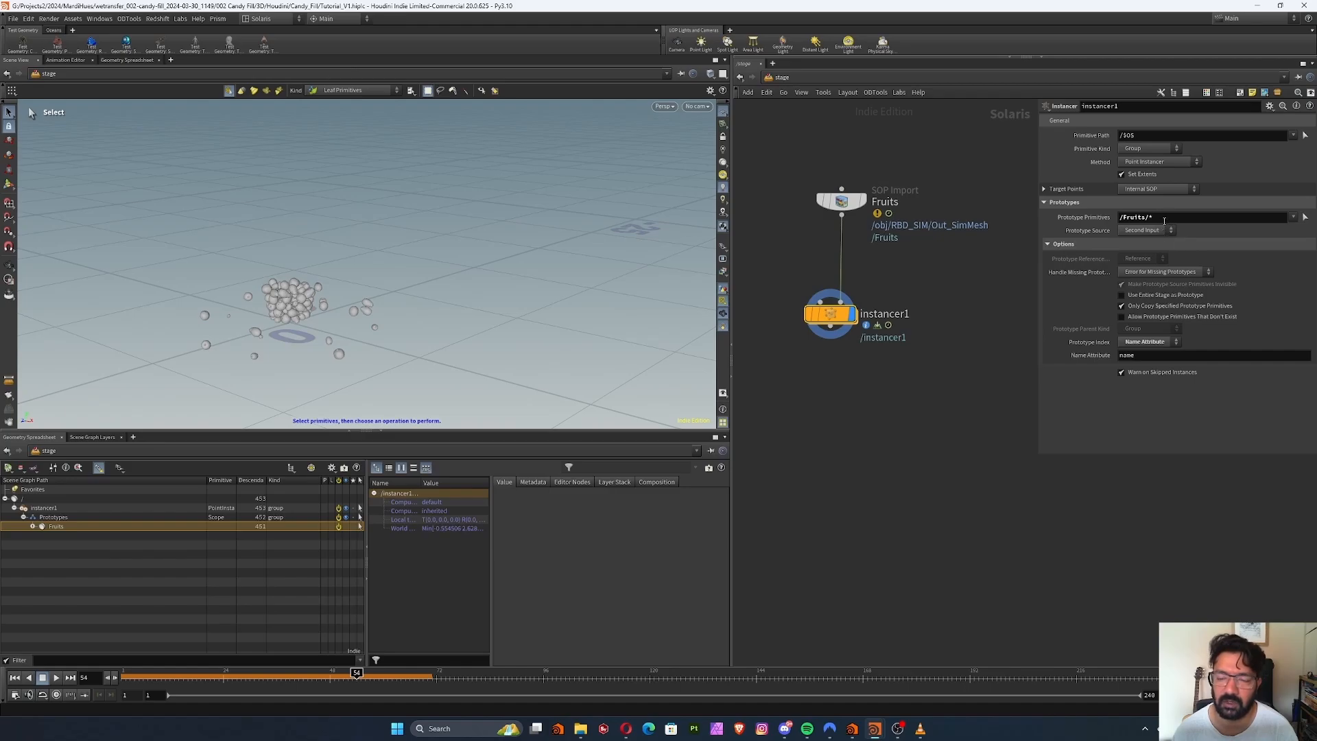
{"action": "left_click", "coordinate": [1174, 218]}
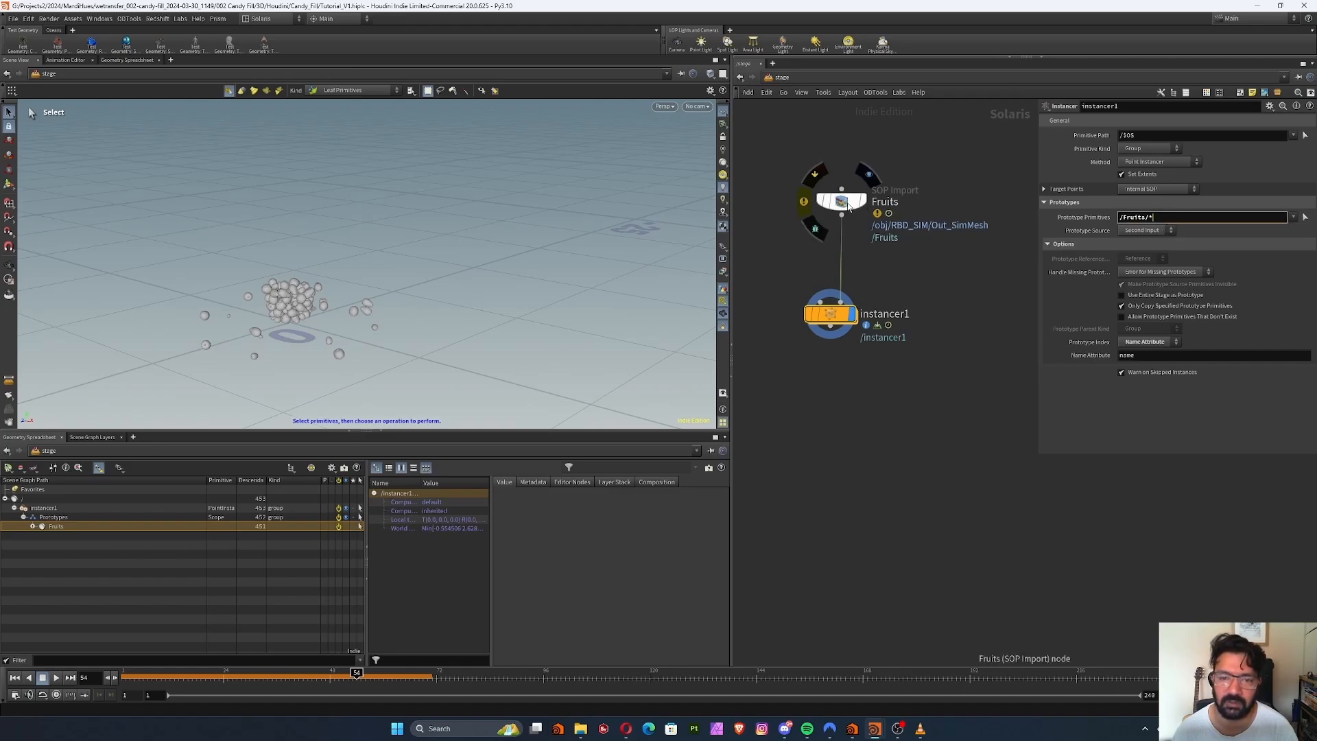
{"action": "left_click_drag", "start_coordinate": [843, 202], "coordinate": [841, 208]}
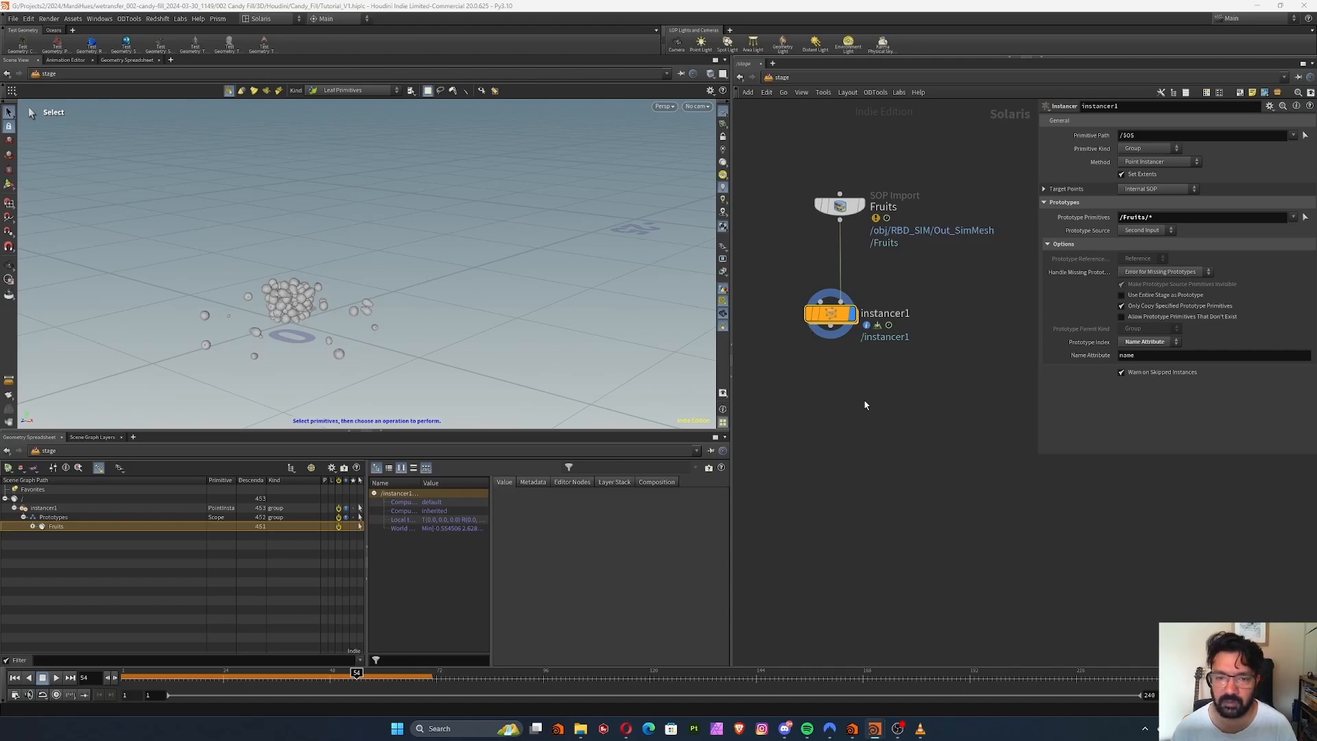
Add a second SOP Import node to the stage, just below and beside the instancer
{"action": "middle_click_drag", "start_coordinate": [905, 431], "coordinate": [897, 406]}
{"action": "key", "text": "Tab"}
{"action": "type", "text": "sopi"}
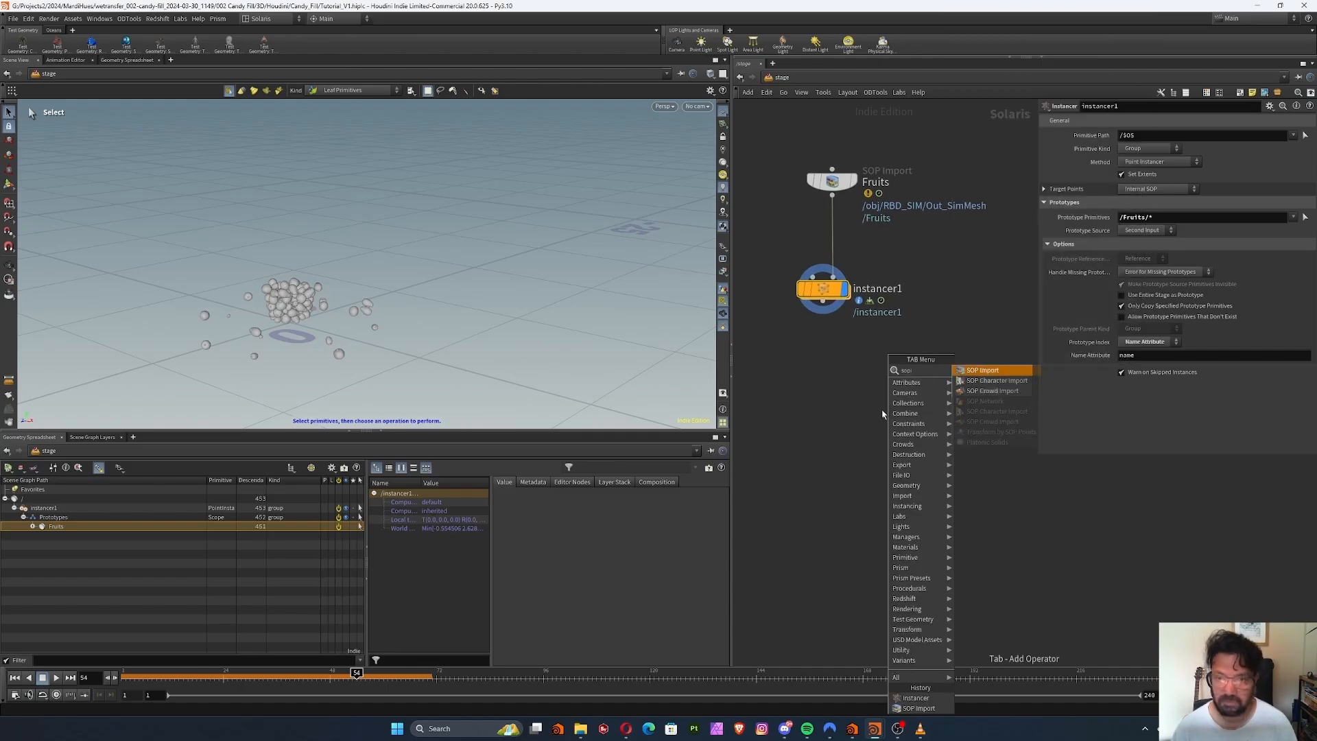
{"action": "left_click", "coordinate": [982, 370]}
{"action": "left_click", "coordinate": [922, 356]}
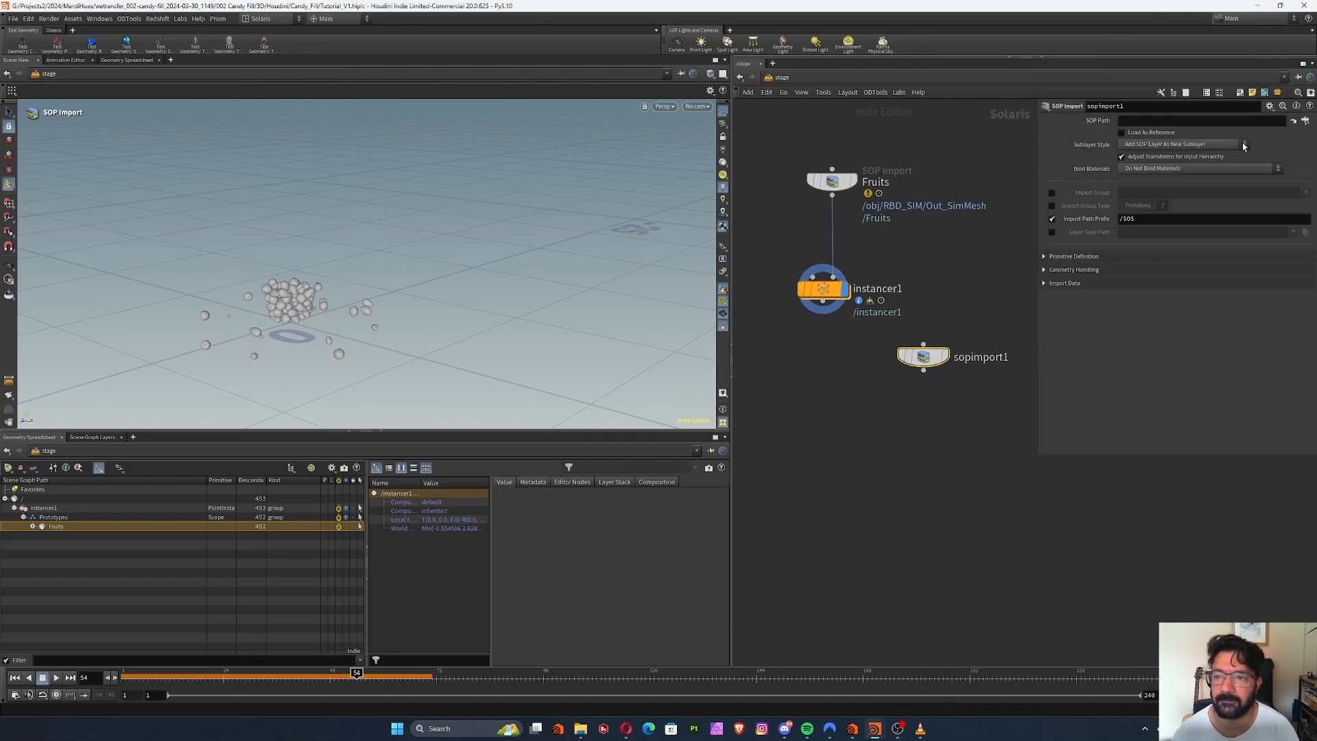
Set the new SOP Import's SOP Path to the RenderBucket node, /obj/ImportMeshes/RenderBucket
{"action": "left_click", "coordinate": [1305, 121]}
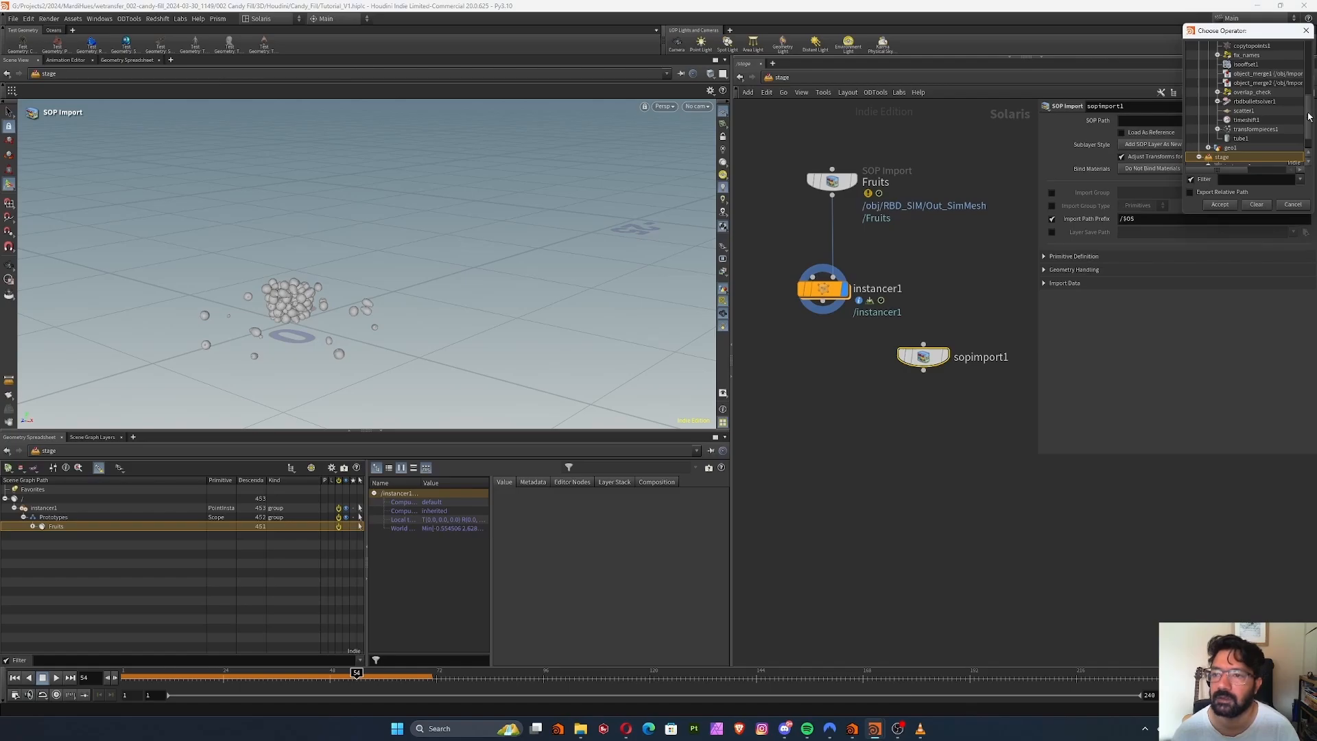
{"action": "scroll", "coordinate": [1210, 103], "scroll_direction": "up", "scroll_amount": 8}
{"action": "left_click", "coordinate": [1210, 73]}
{"action": "left_click", "coordinate": [1211, 64]}
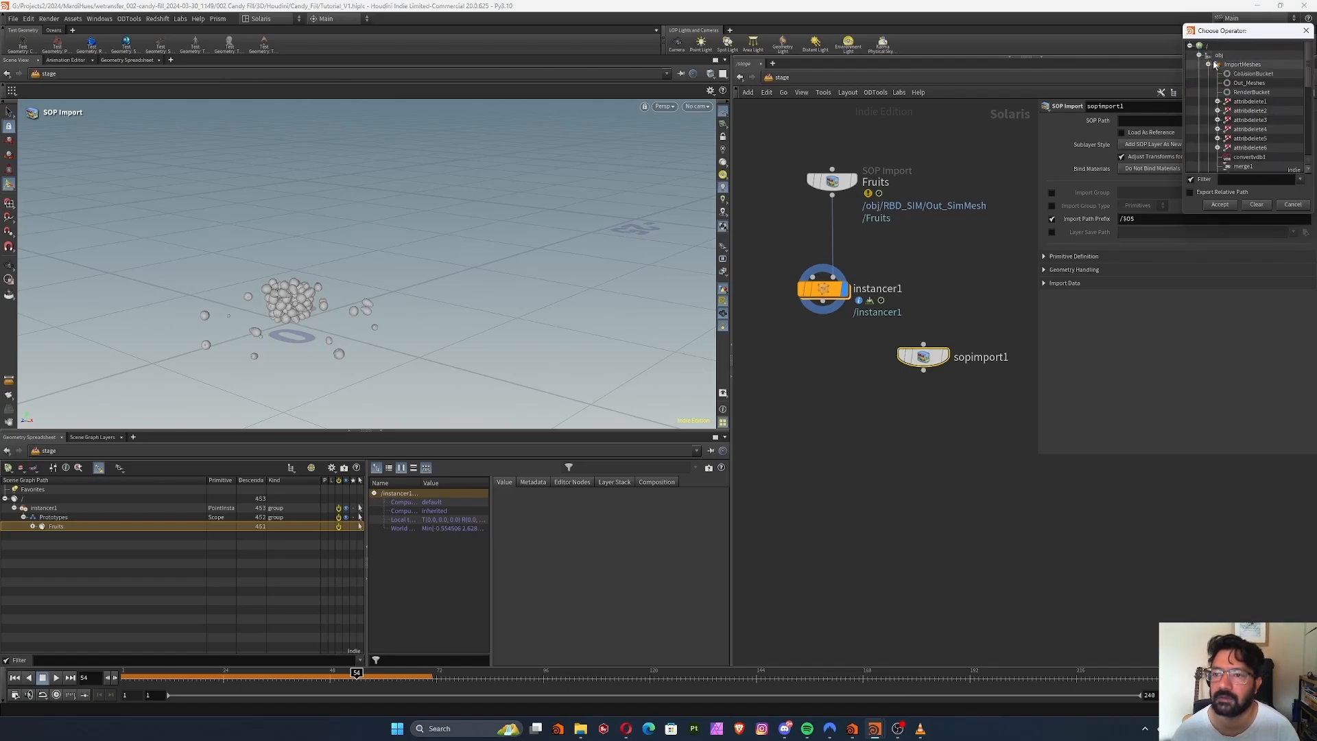
{"action": "left_click", "coordinate": [1252, 92]}
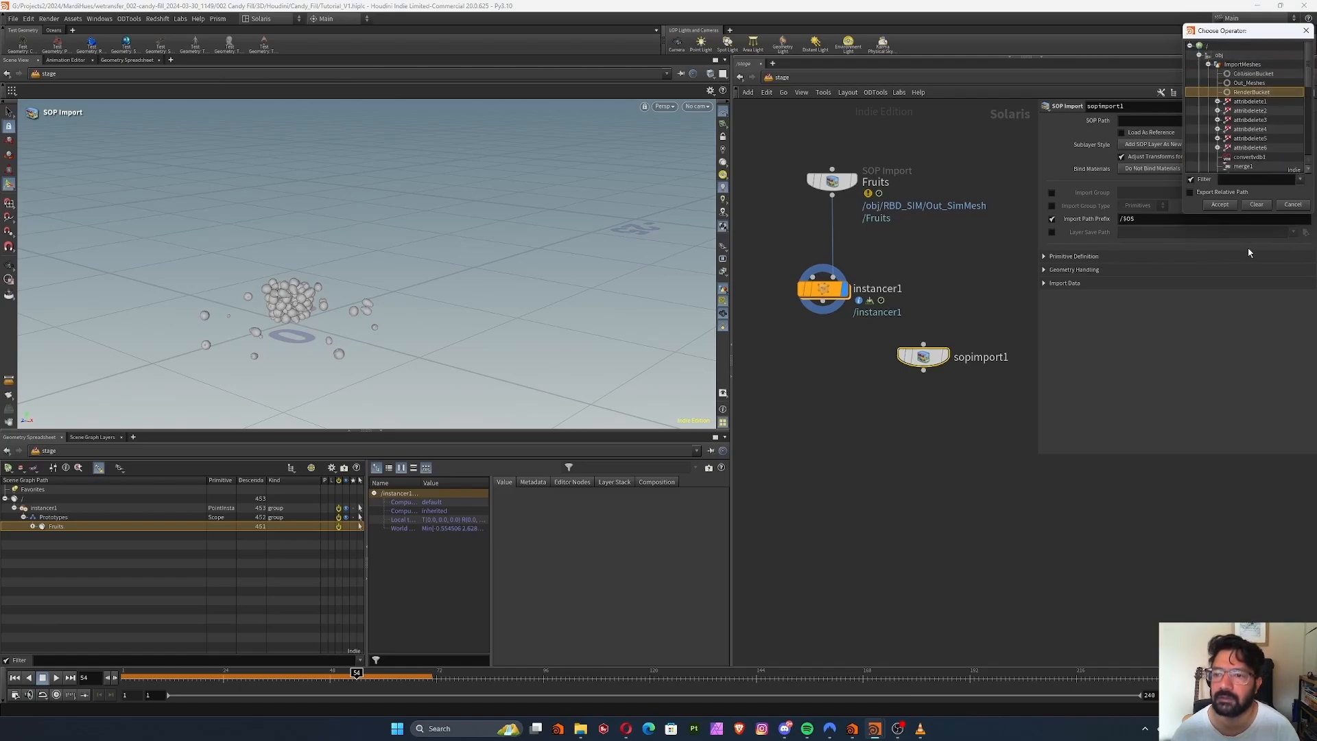
{"action": "left_click", "coordinate": [1219, 204]}
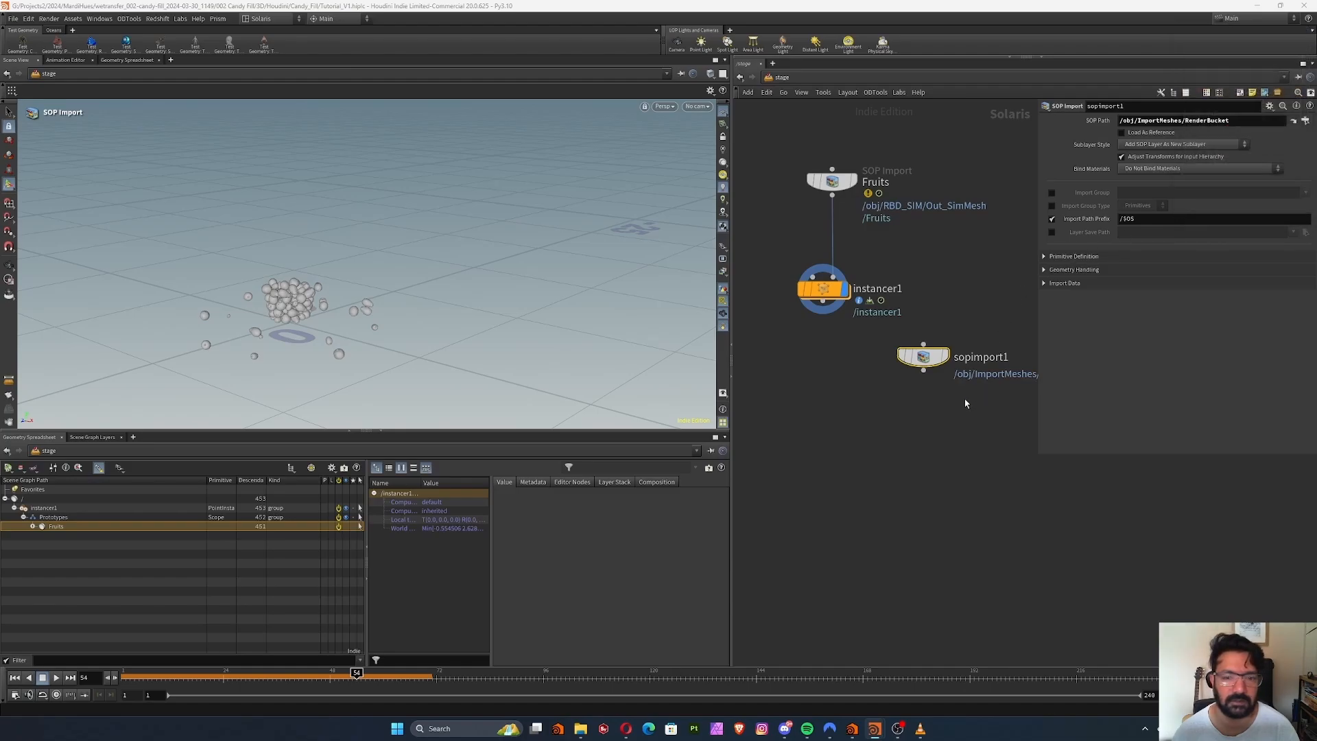
Add a Merge combining the instancer with the bucket's SOP Import, and display the merged result
{"action": "left_click", "coordinate": [822, 312]}
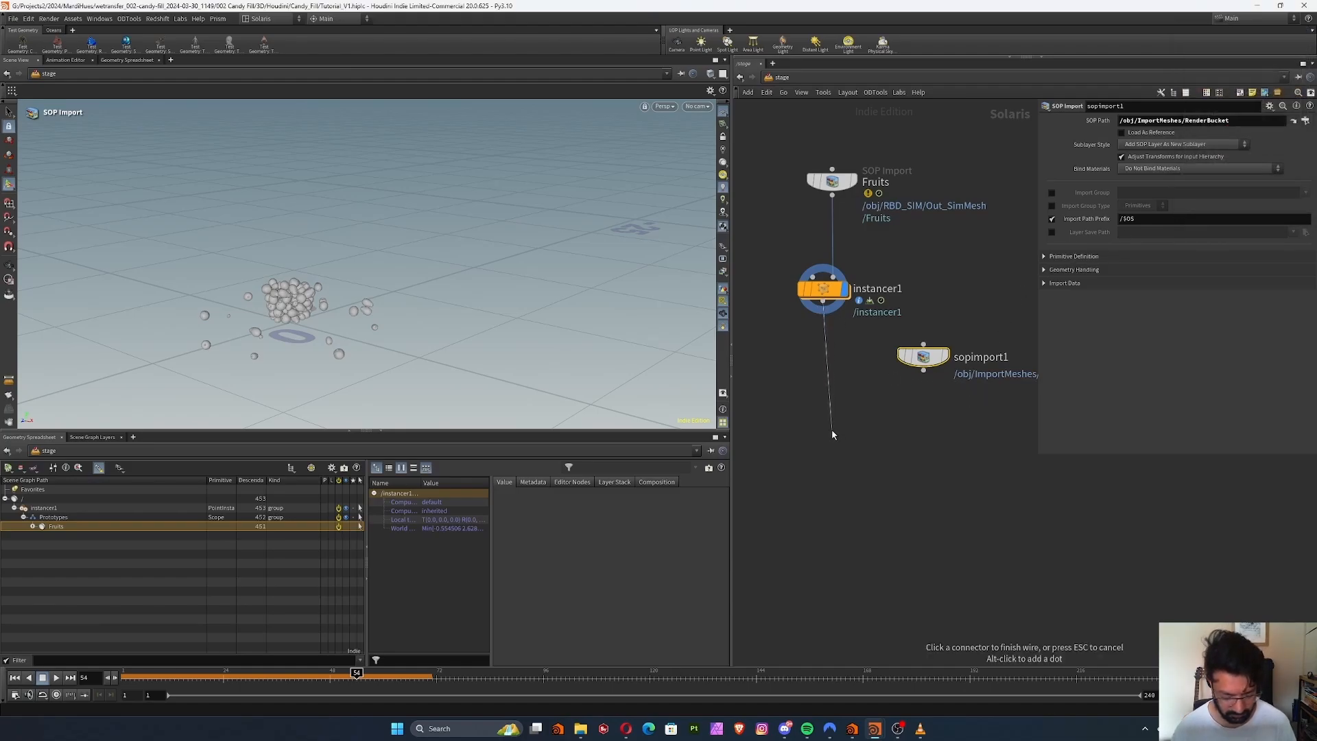
{"action": "key", "text": "Tab"}
{"action": "type", "text": "m"}
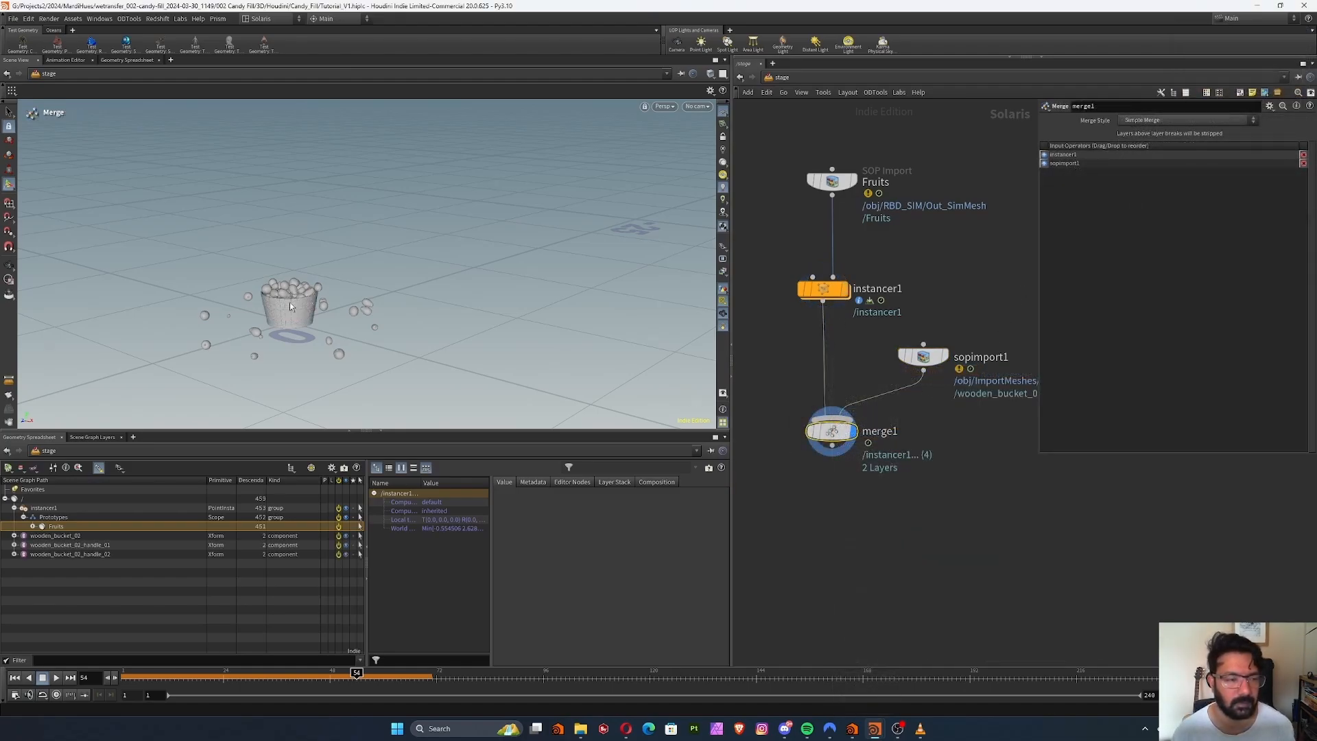
{"action": "left_click_drag", "start_coordinate": [340, 272], "coordinate": [245, 280], "text": "alt"}
{"action": "right_click_drag", "start_coordinate": [245, 280], "coordinate": [333, 269]}
{"action": "middle_click_drag", "start_coordinate": [333, 269], "coordinate": [378, 233]}
{"action": "left_click_drag", "start_coordinate": [350, 276], "coordinate": [416, 320]}
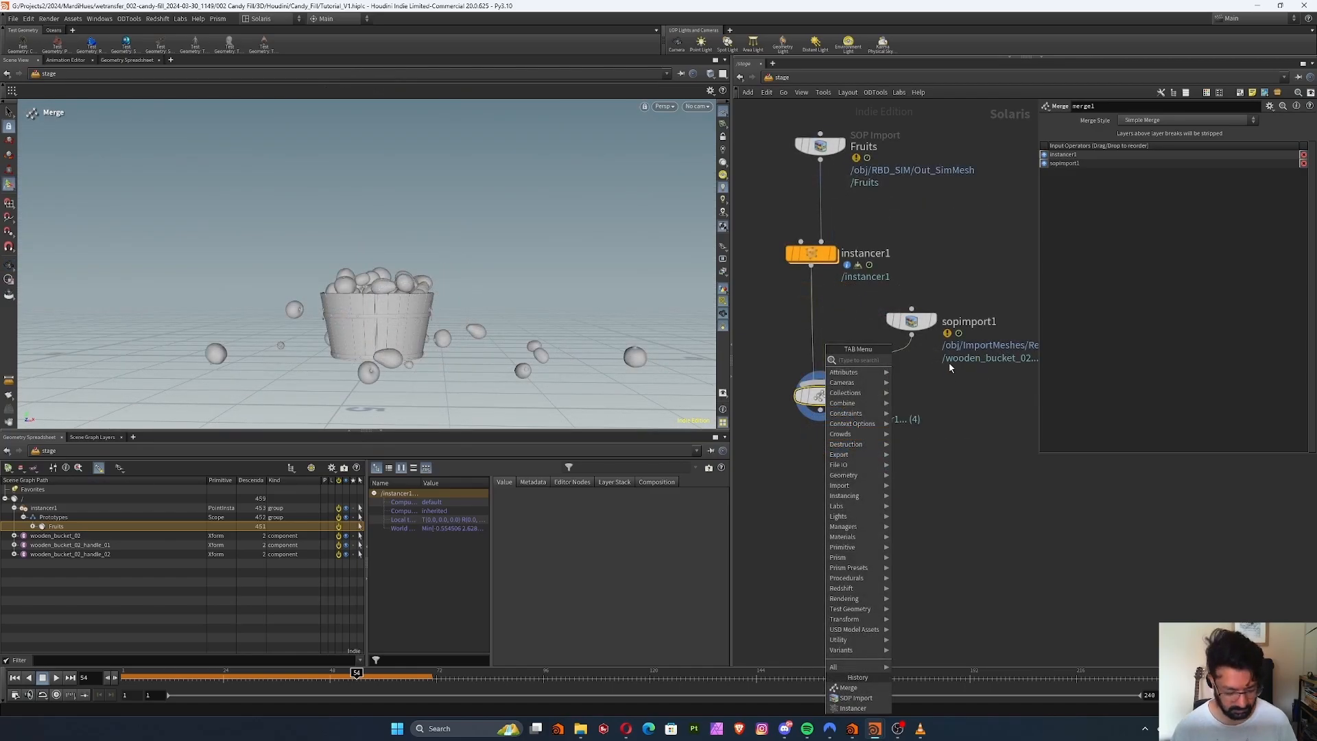
{"action": "type", "text": "camer"}
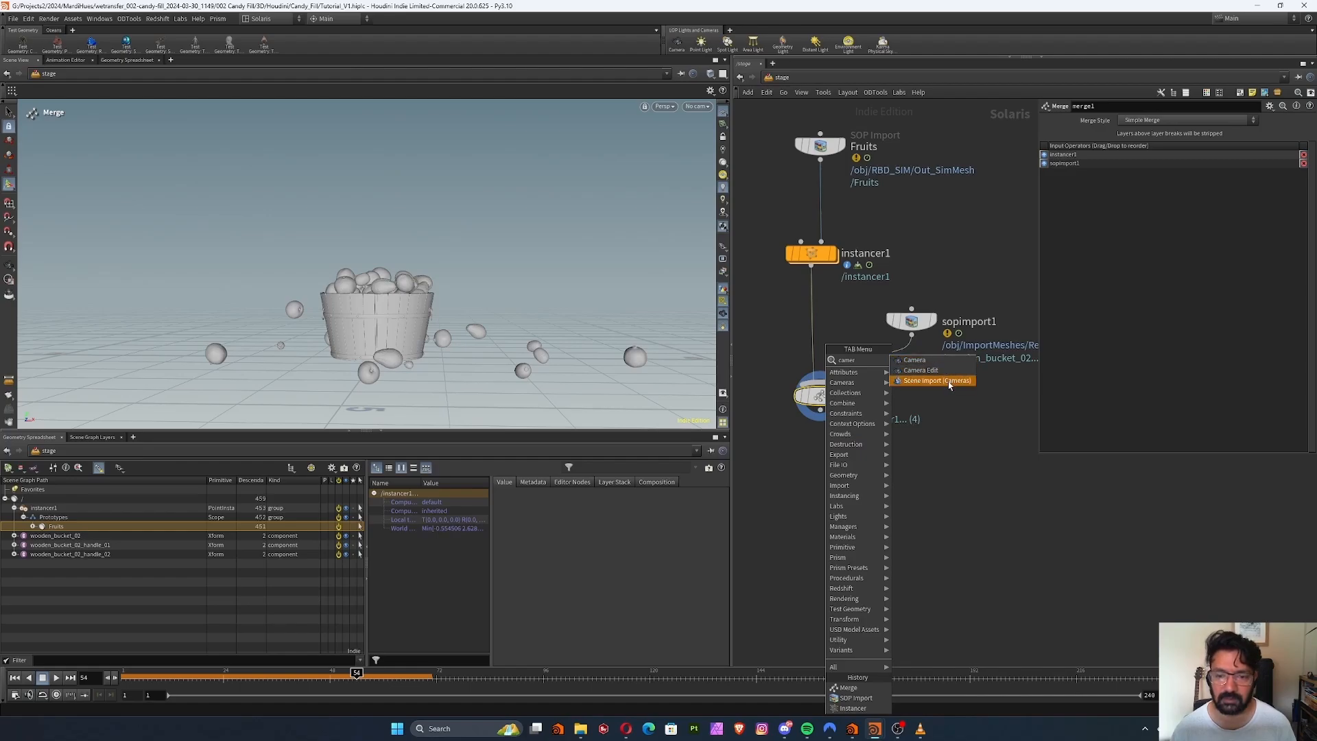
{"action": "left_click", "coordinate": [957, 466]}
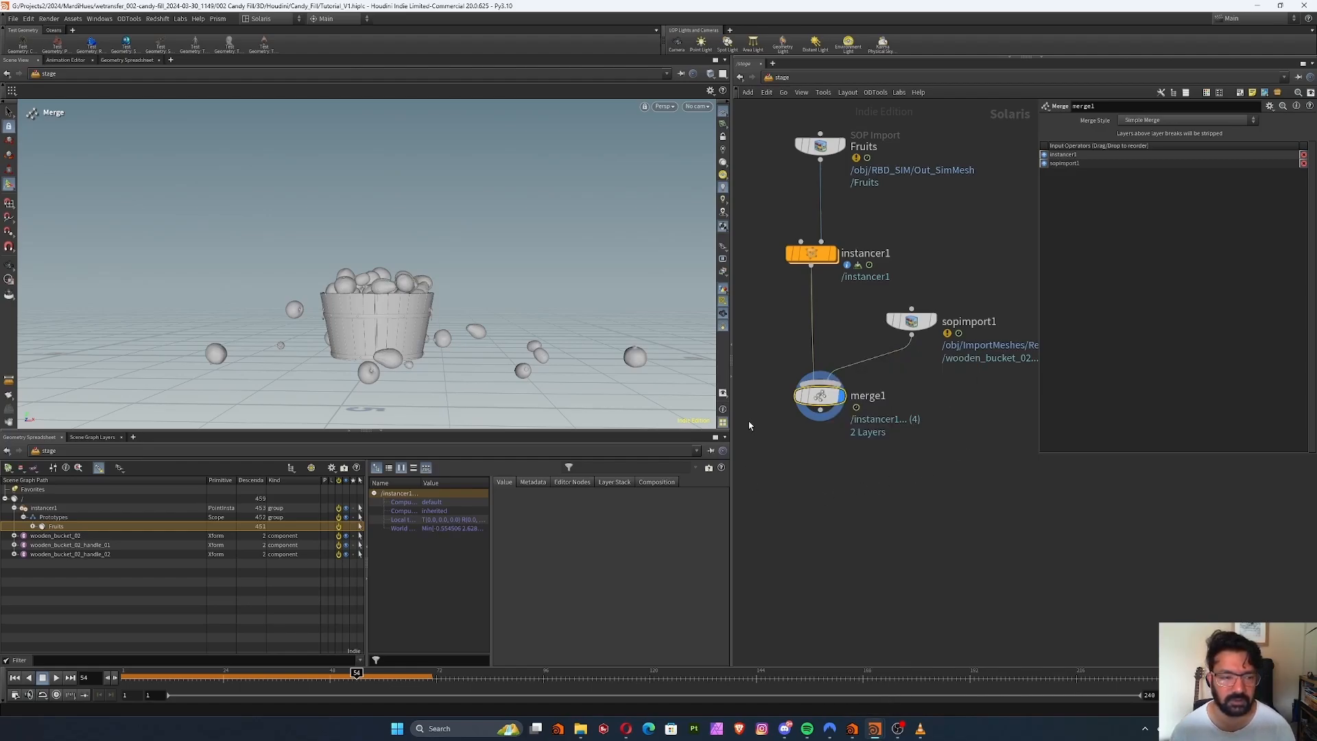
{"action": "key", "text": "Escape"}
Create a camera from the current view of the bucket beneath the merge, and scrub back to an earlier frame
{"action": "left_click_drag", "start_coordinate": [546, 247], "coordinate": [567, 276]}
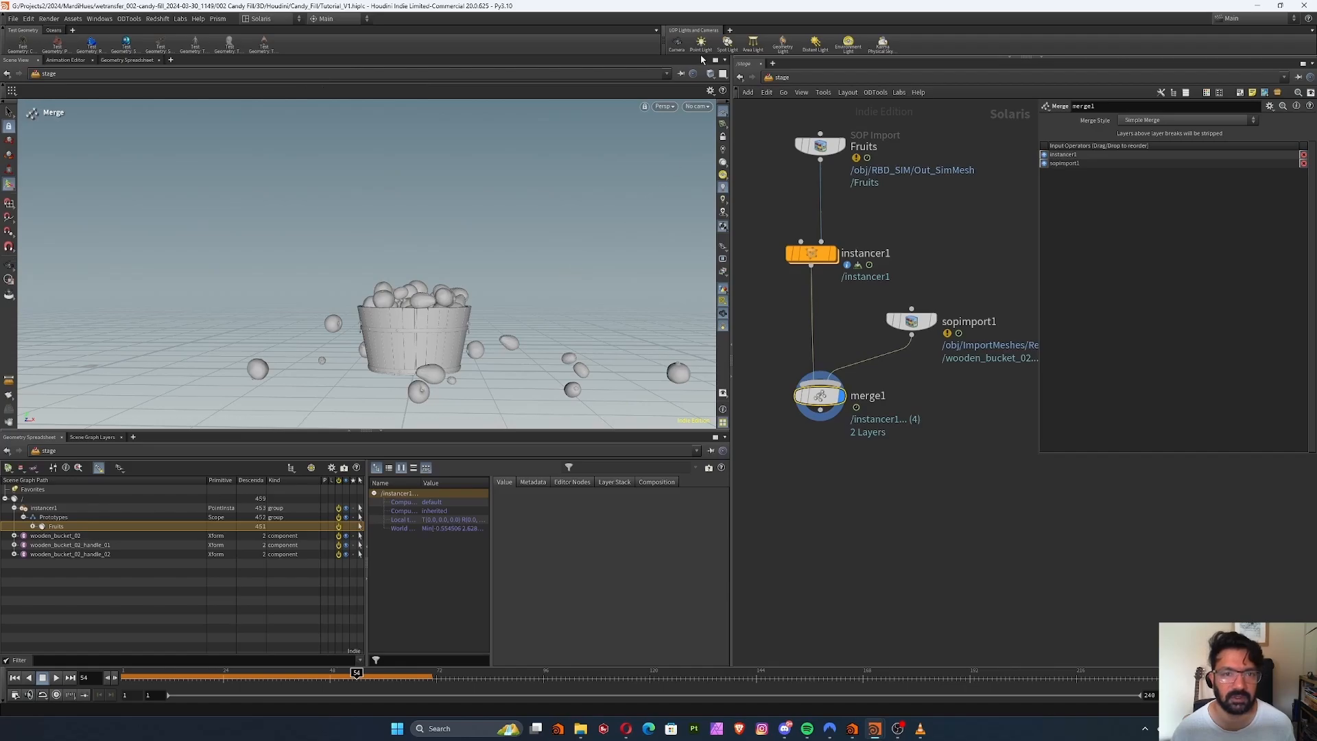
{"action": "left_click", "coordinate": [676, 45]}
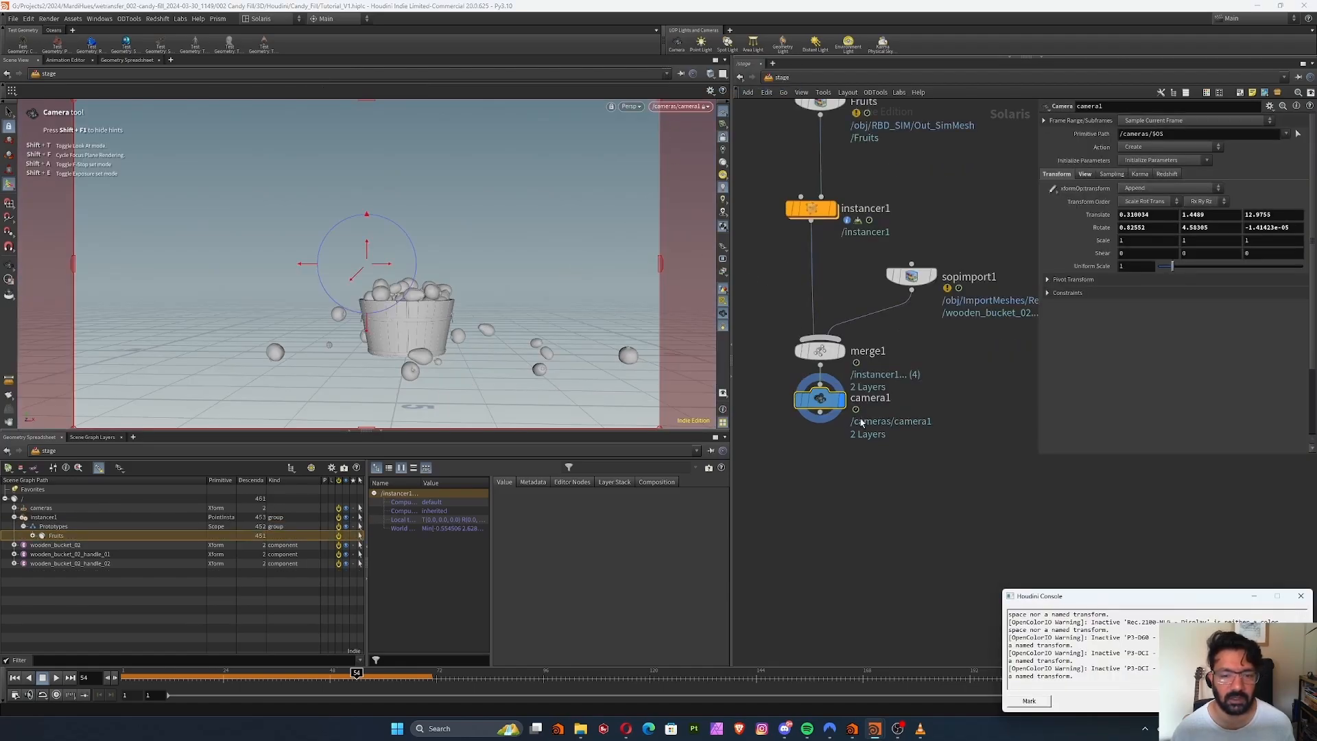
{"action": "left_click_drag", "start_coordinate": [807, 403], "coordinate": [807, 426]}
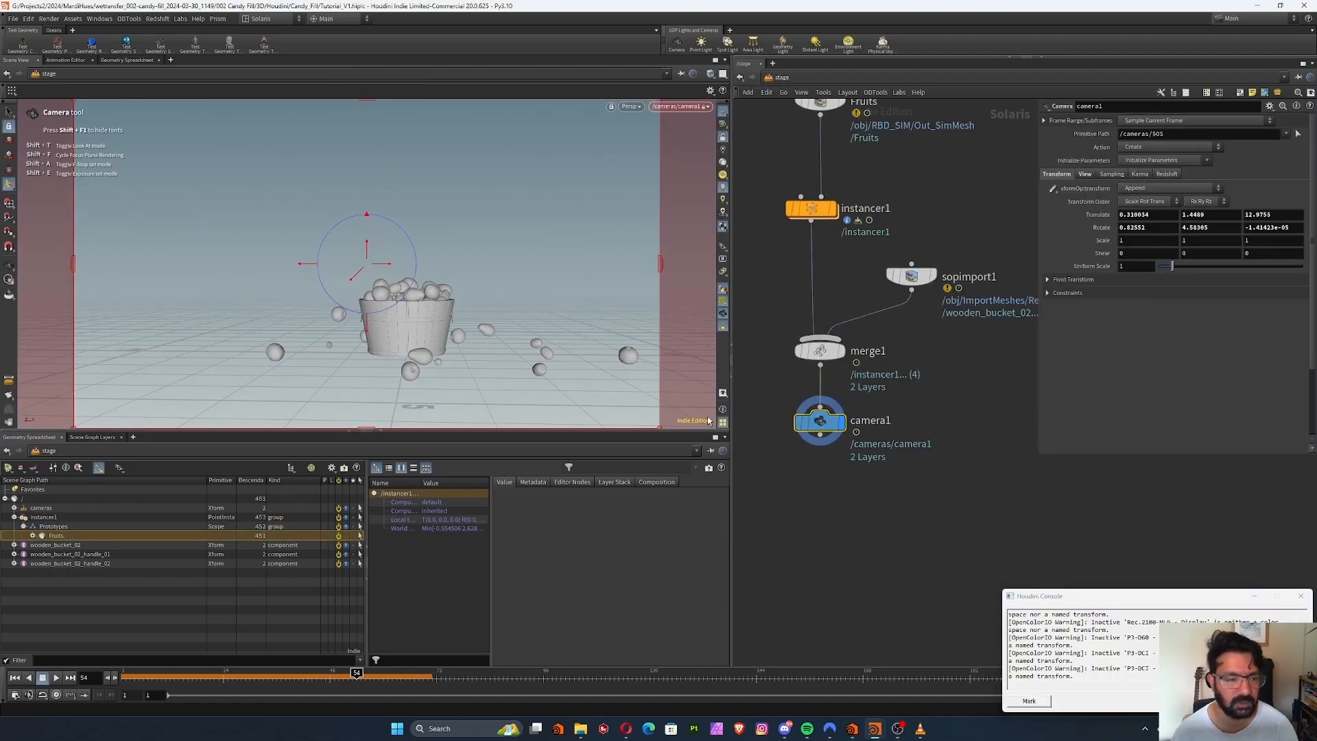
{"action": "left_click_drag", "start_coordinate": [151, 681], "coordinate": [277, 682]}
{"action": "left_click", "coordinate": [1300, 595]}
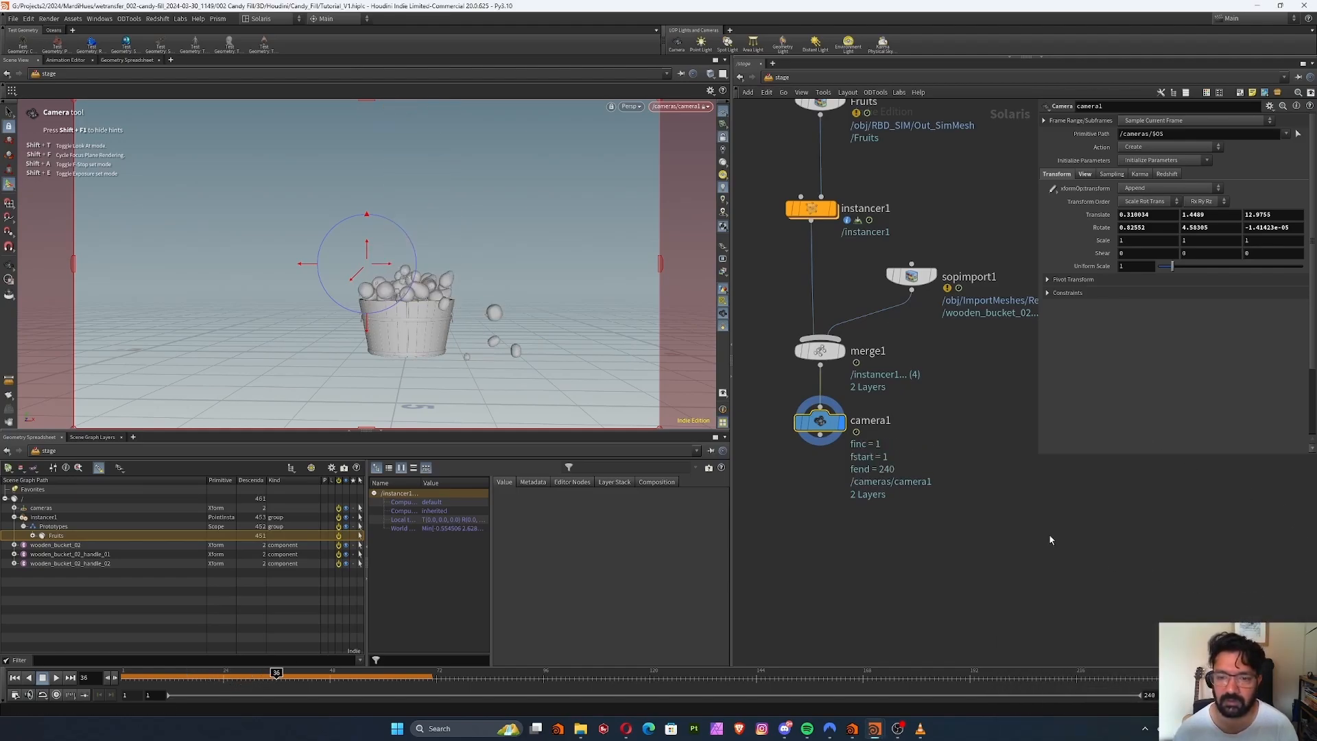
Lower the merge, camera and bucket import to make room, and add a SOP Create node beside the instancer
{"action": "left_click_drag", "start_coordinate": [820, 350], "coordinate": [811, 417], "text": "ctrl"}
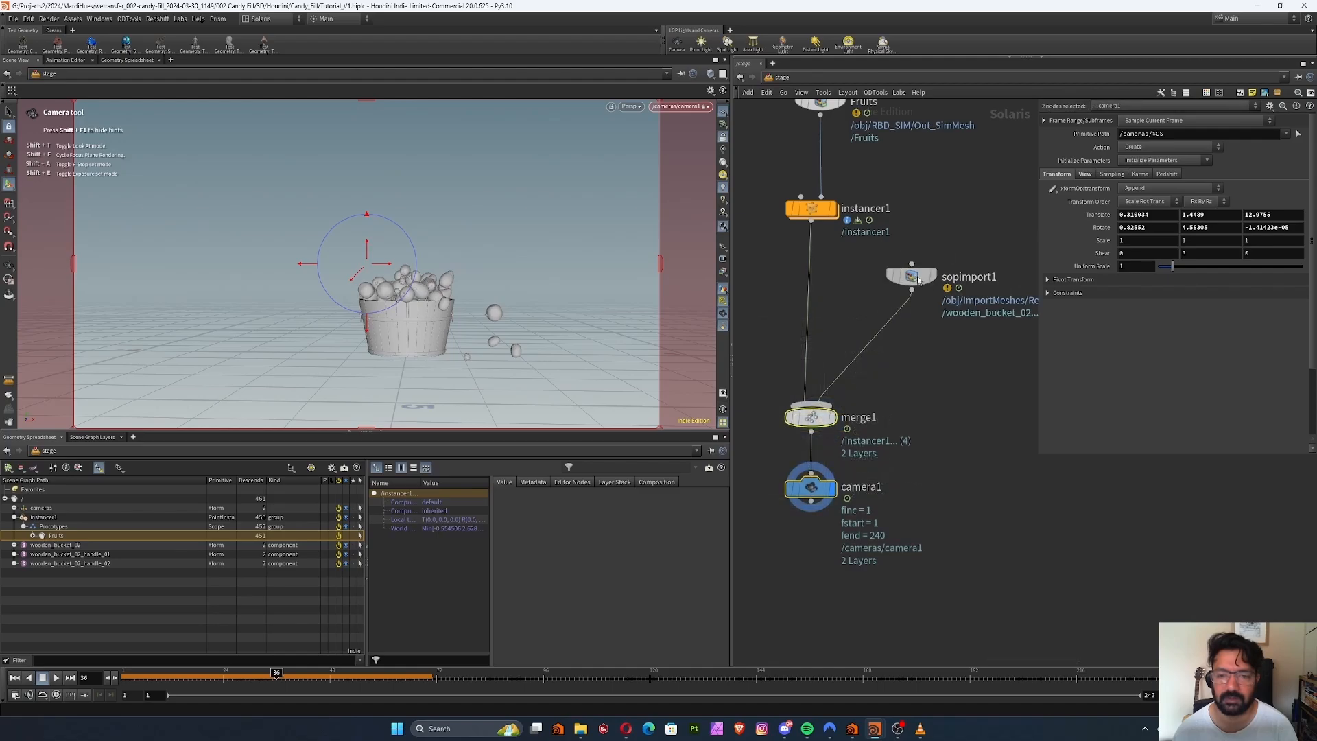
{"action": "left_click_drag", "start_coordinate": [917, 277], "coordinate": [913, 381]}
{"action": "key", "text": "Tab"}
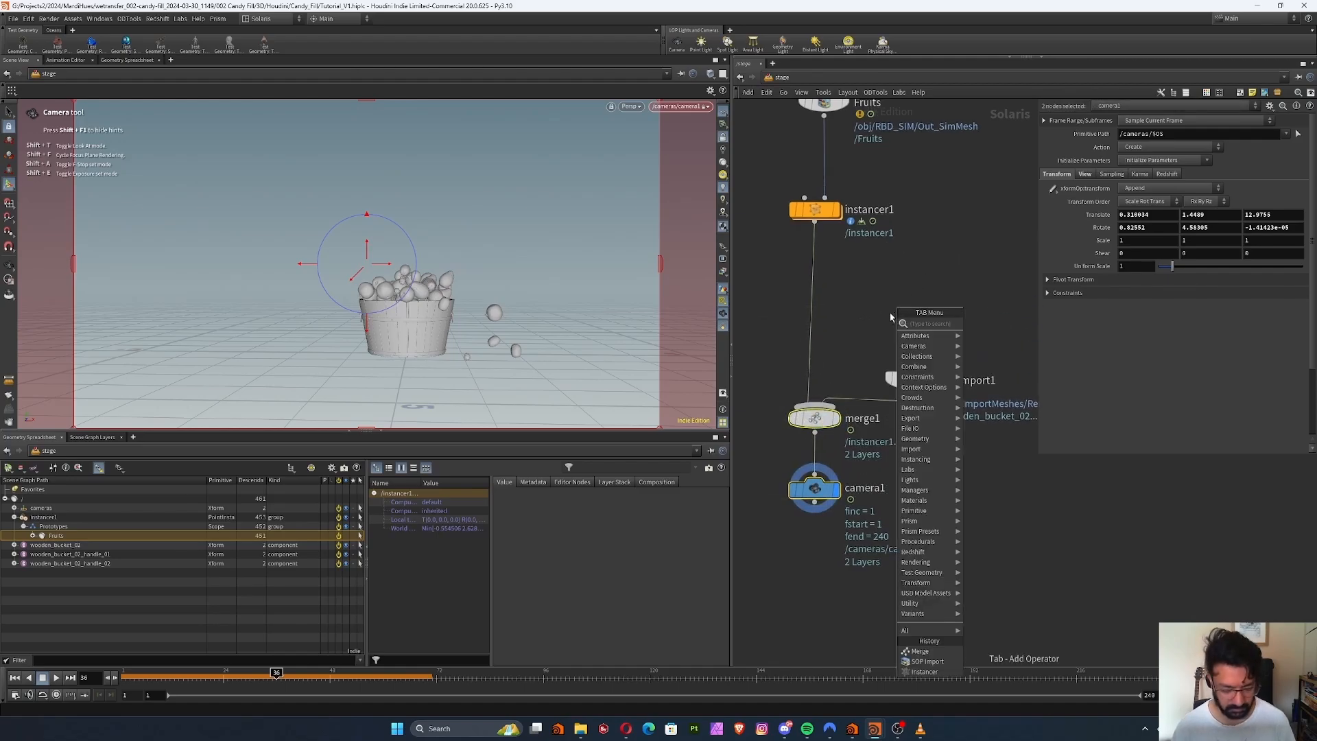
{"action": "type", "text": "sop"}
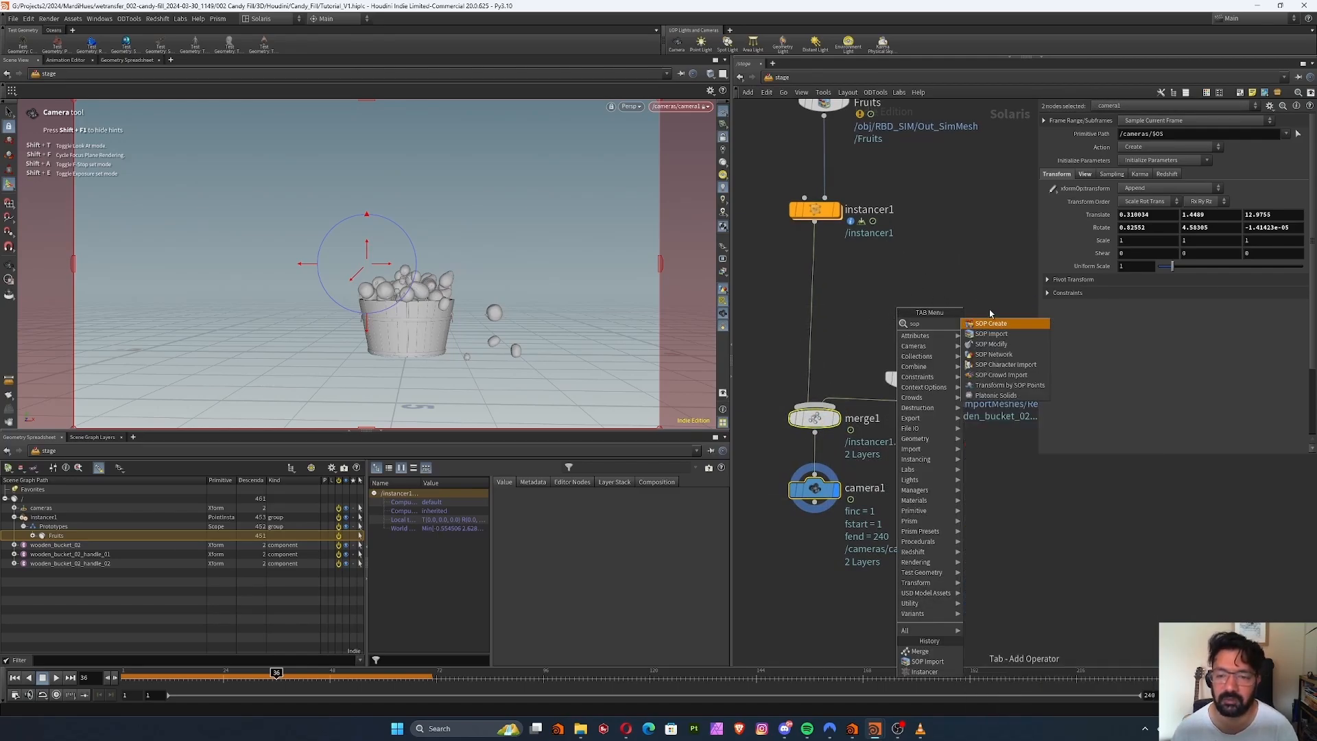
{"action": "left_click", "coordinate": [991, 325]}
{"action": "left_click", "coordinate": [910, 289]}
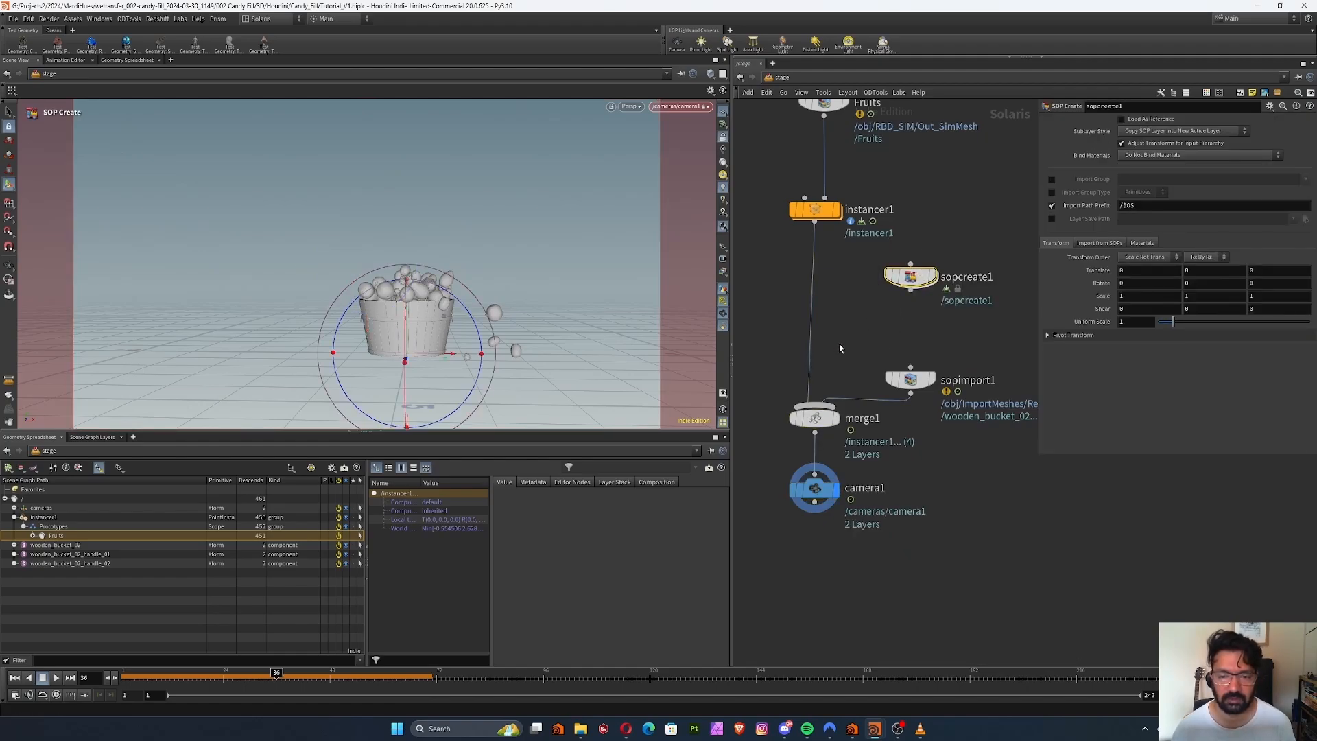
Insert a second Merge on the wire between the instancer and the first merge, and connect the SOP Create to it
{"action": "key", "text": "Tab"}
{"action": "type", "text": "m"}
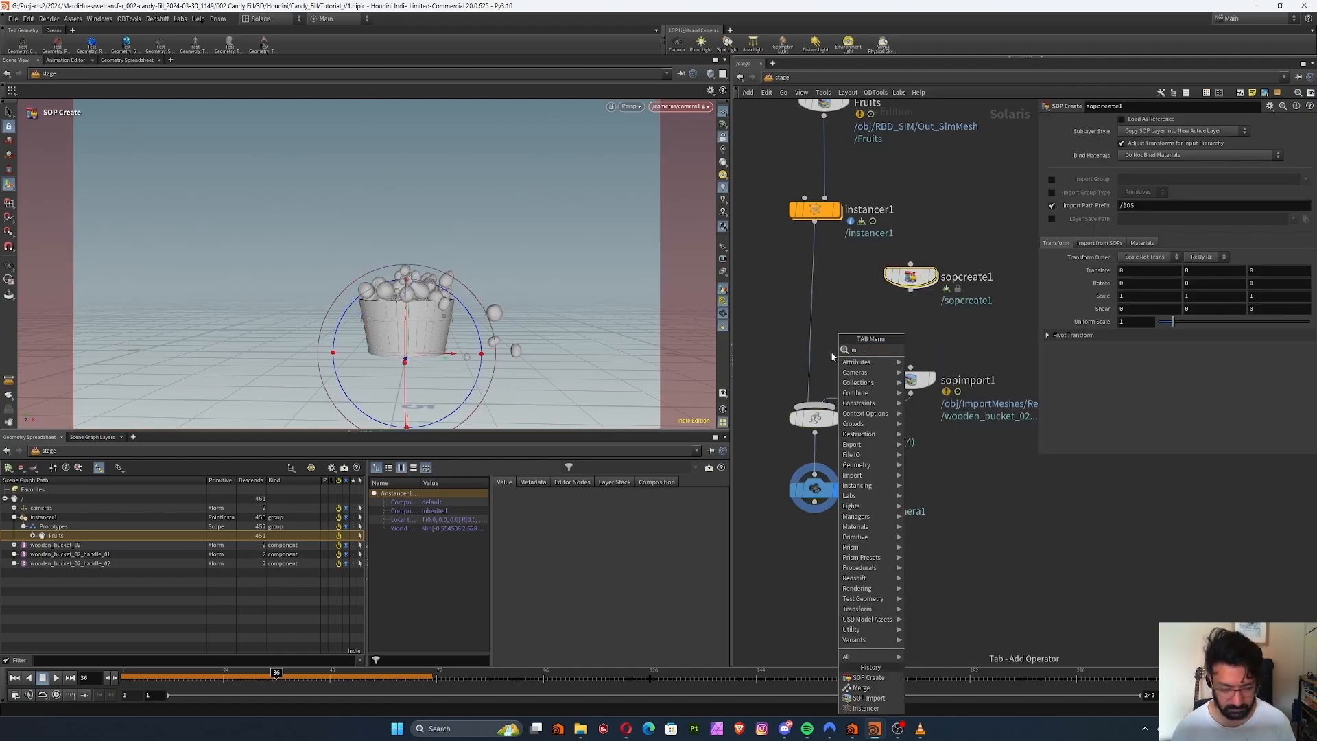
{"action": "left_click", "coordinate": [922, 349]}
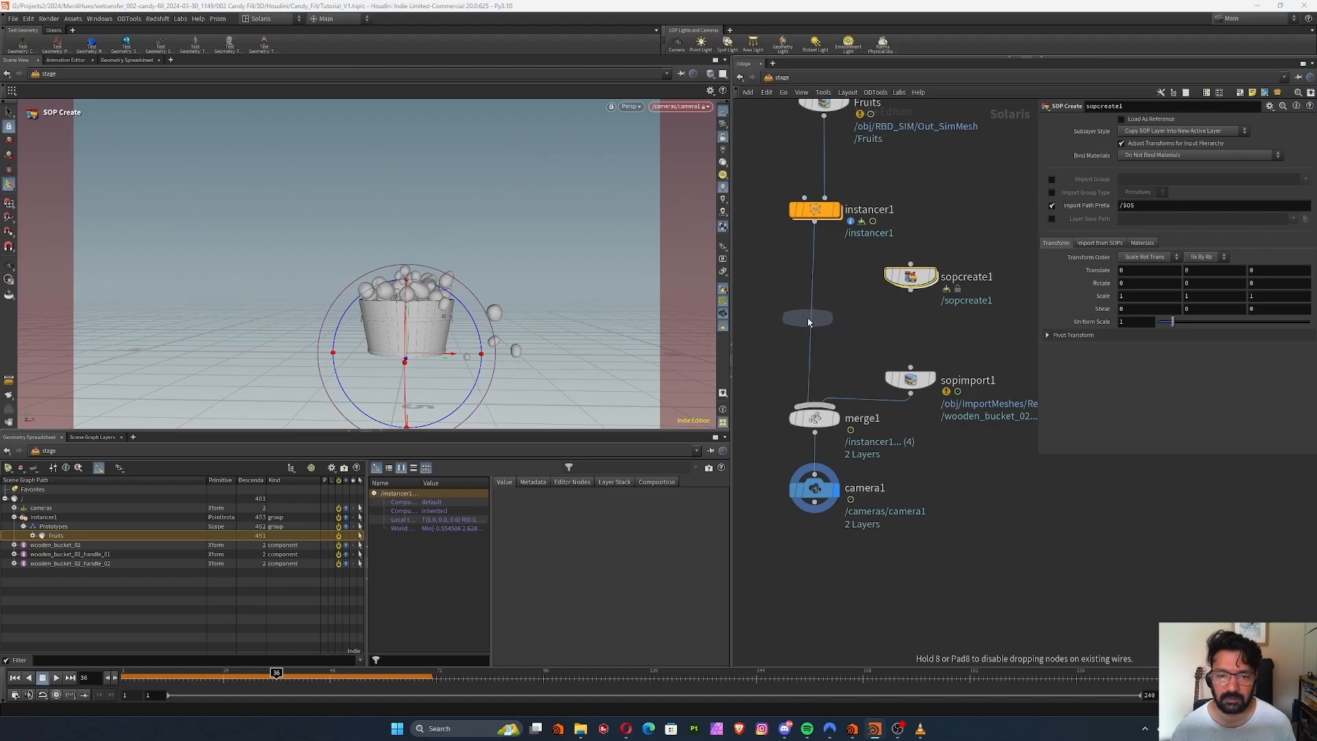
{"action": "left_click", "coordinate": [801, 321]}
{"action": "left_click_drag", "start_coordinate": [804, 324], "coordinate": [819, 324]}
{"action": "left_click_drag", "start_coordinate": [911, 277], "coordinate": [845, 304]}
{"action": "left_click", "coordinate": [816, 312]}
Add a Grid inside the SOP Create network as the floor and return to the stage
{"action": "double_click", "coordinate": [910, 261]}
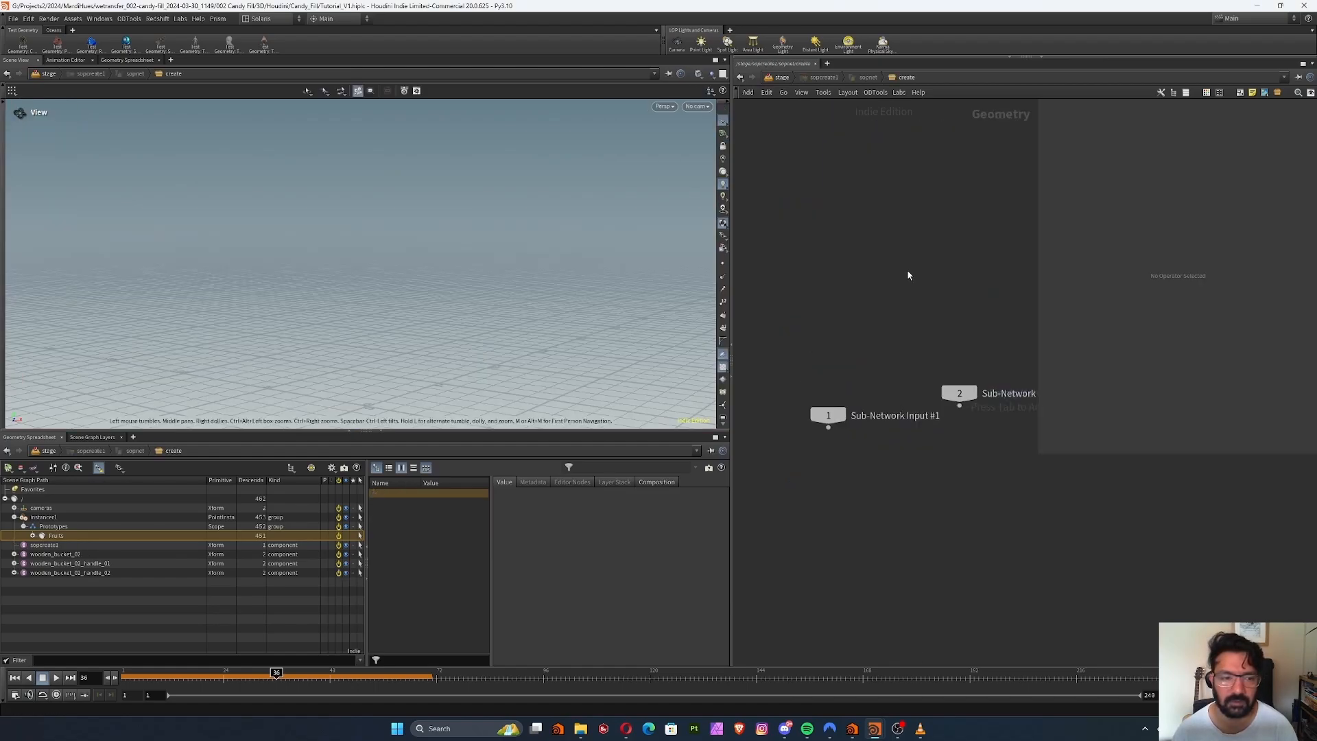
{"action": "key", "text": "Tab"}
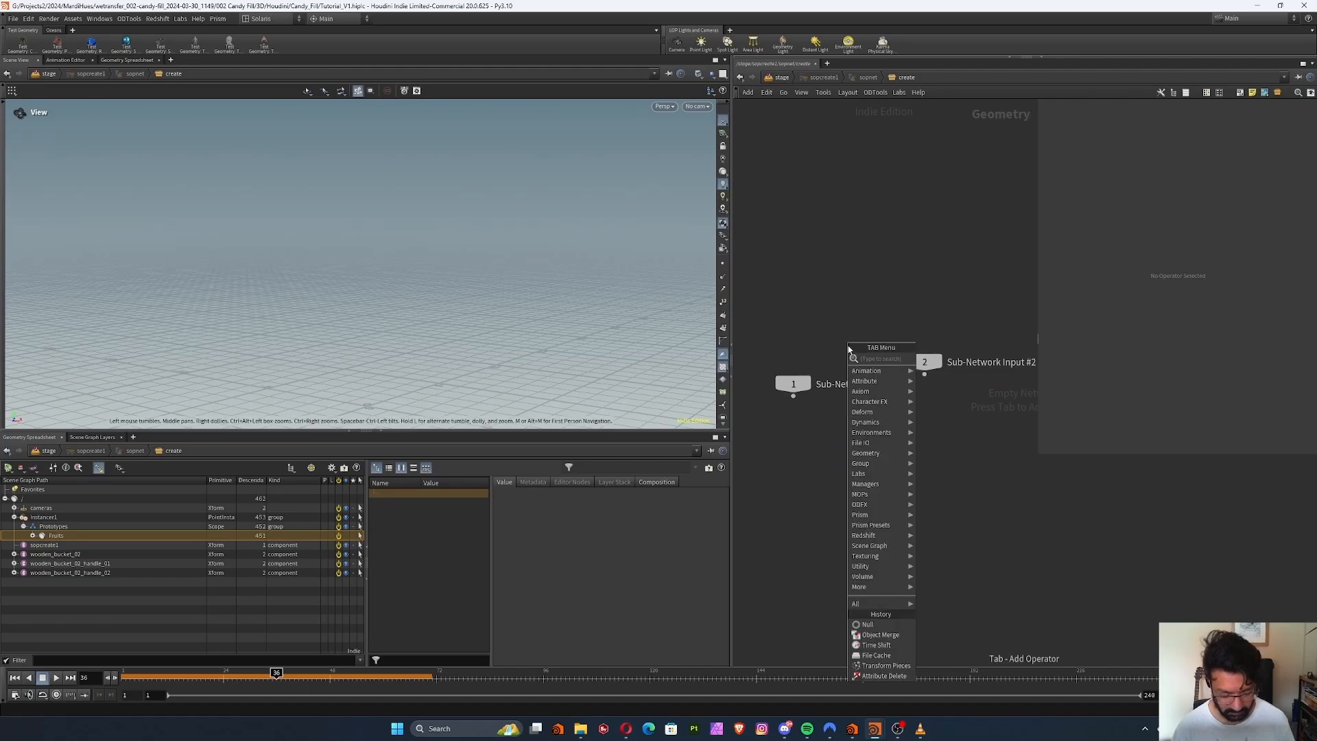
{"action": "type", "text": "grid"}
{"action": "left_click", "coordinate": [933, 358]}
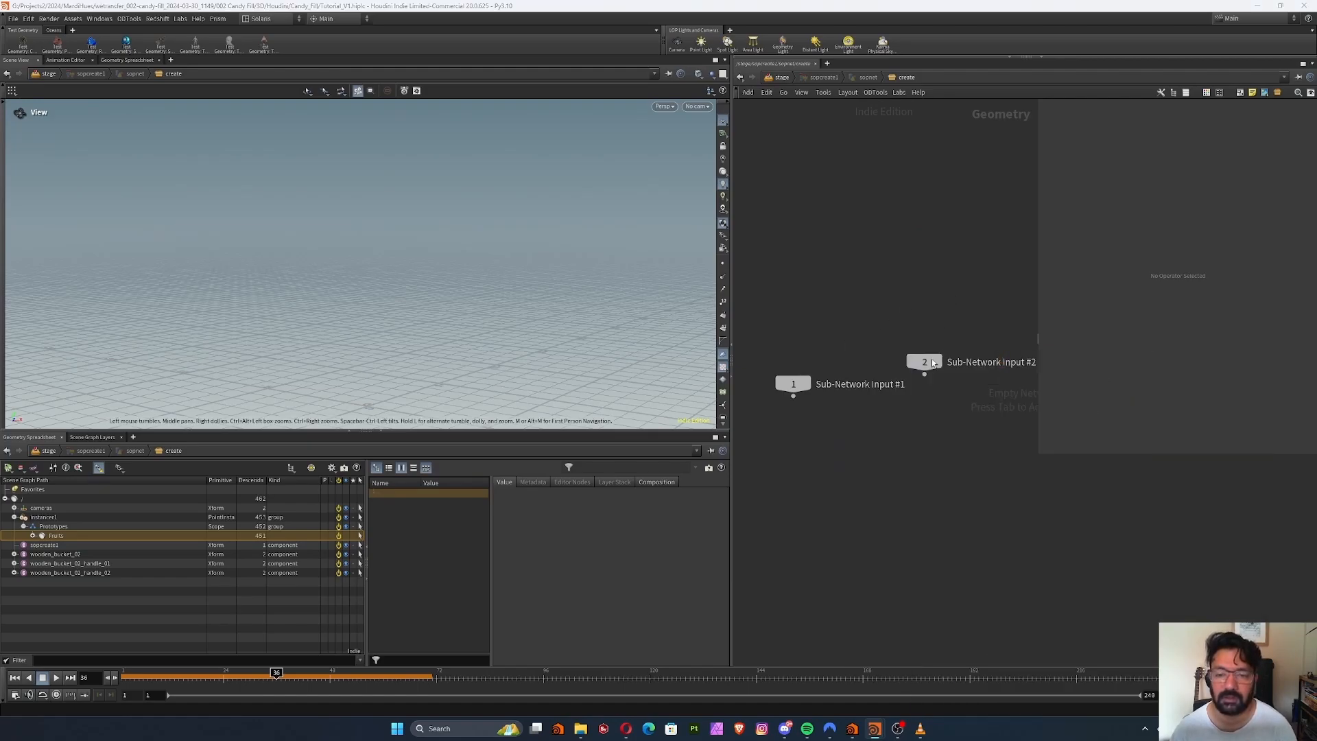
{"action": "left_click", "coordinate": [837, 464]}
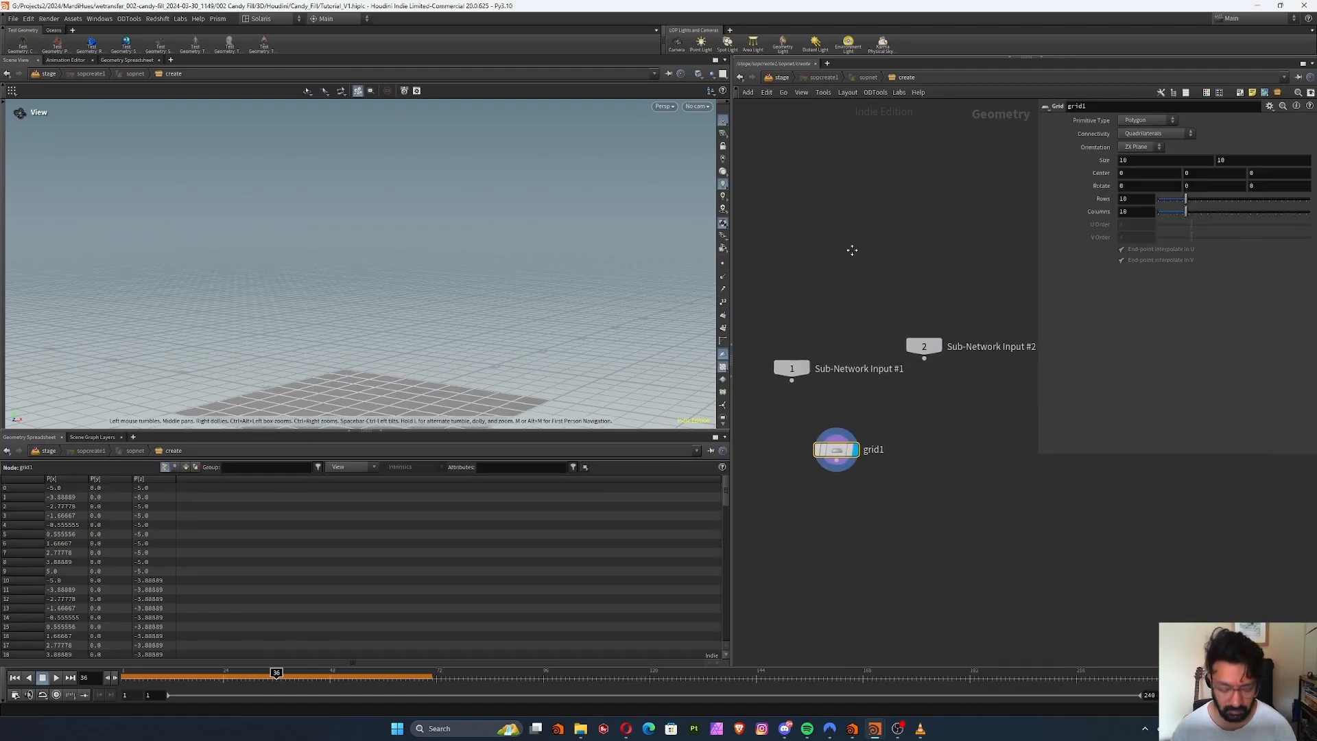
{"action": "key", "text": "u"}
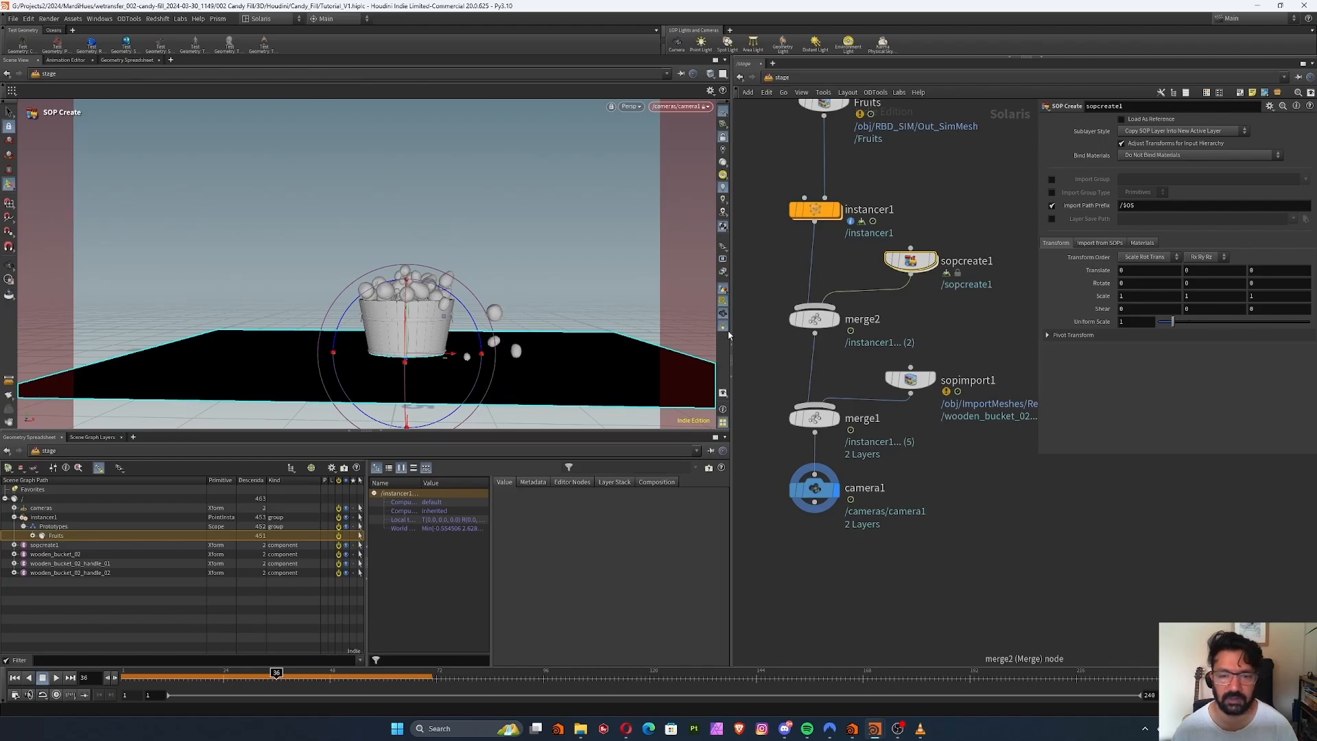
Space out the stage network by lowering the bucket import, both merges, the camera and the SOP Create node
{"action": "left_click_drag", "start_coordinate": [814, 320], "coordinate": [814, 330]}
{"action": "left_click_drag", "start_coordinate": [773, 372], "coordinate": [926, 553]}
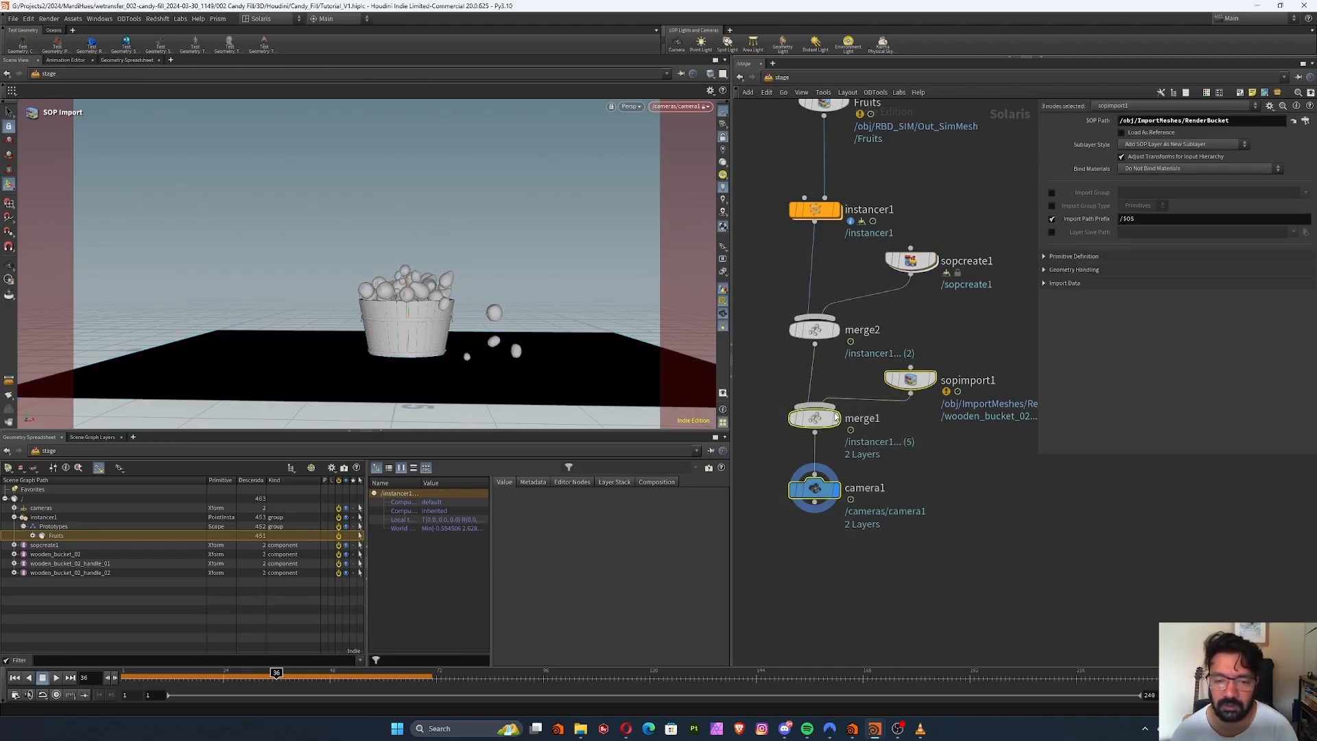
{"action": "left_click_drag", "start_coordinate": [814, 419], "coordinate": [814, 467]}
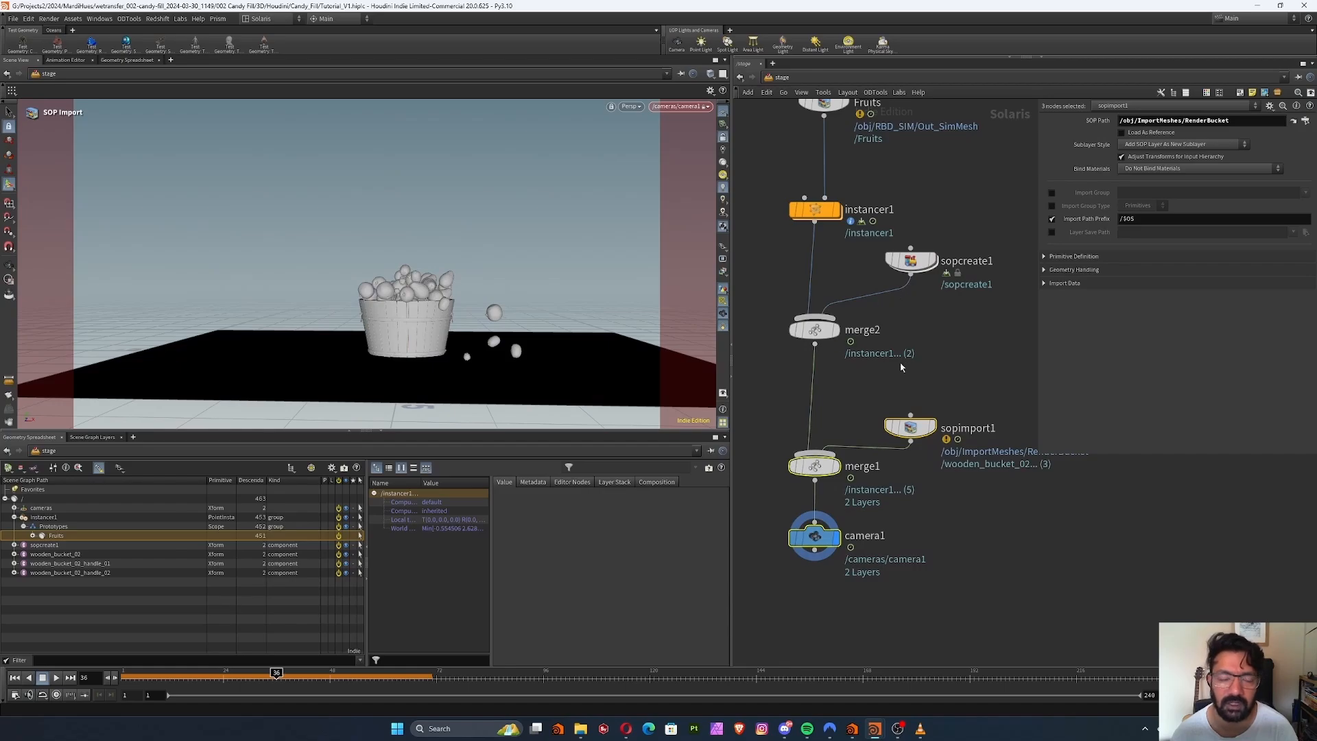
{"action": "middle_click_drag", "start_coordinate": [897, 332], "coordinate": [900, 354]}
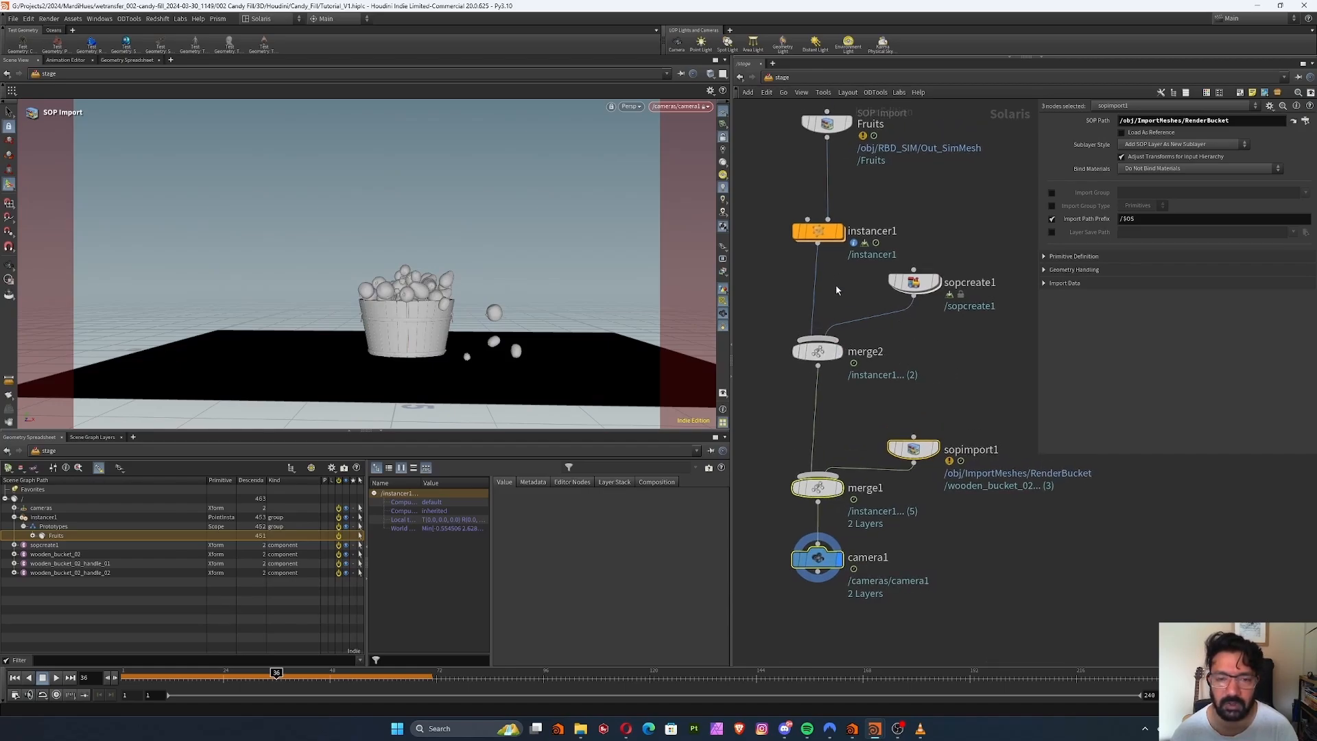
{"action": "middle_click_drag", "start_coordinate": [825, 288], "coordinate": [827, 310]}
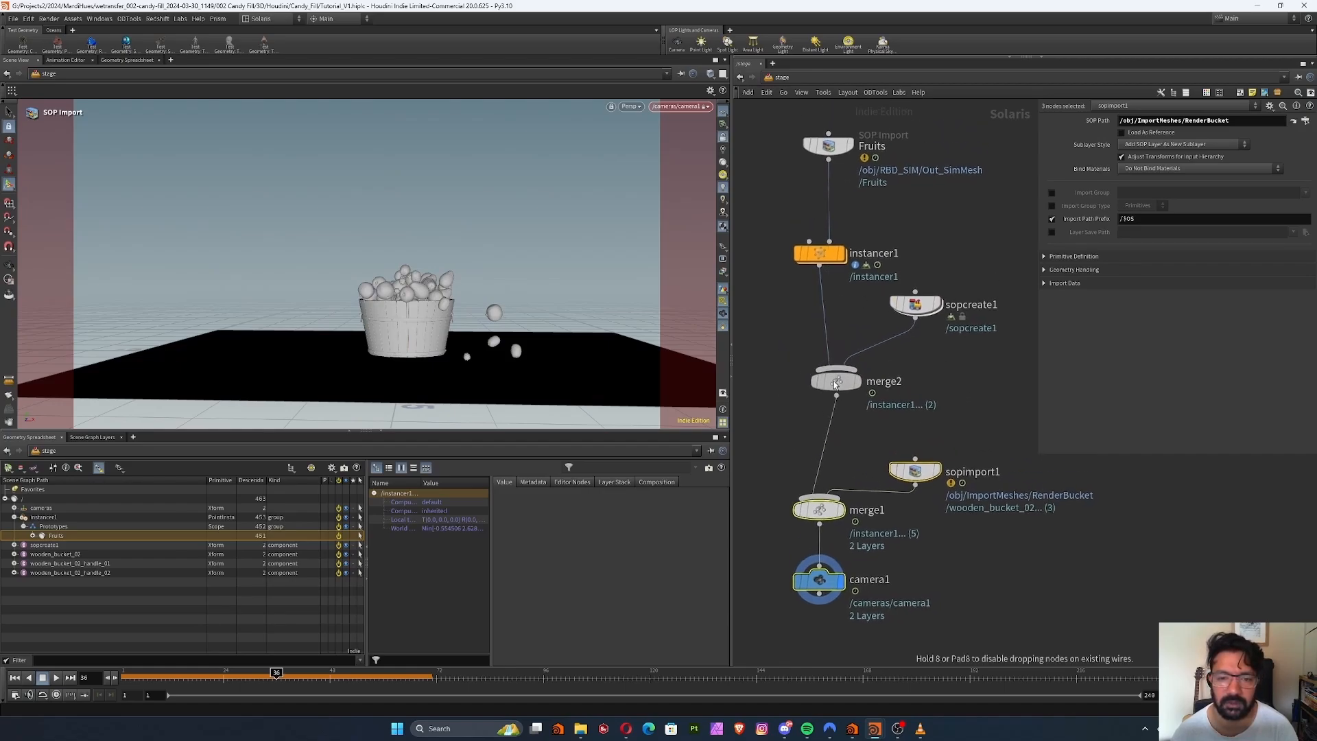
{"action": "left_click_drag", "start_coordinate": [916, 304], "coordinate": [928, 332]}
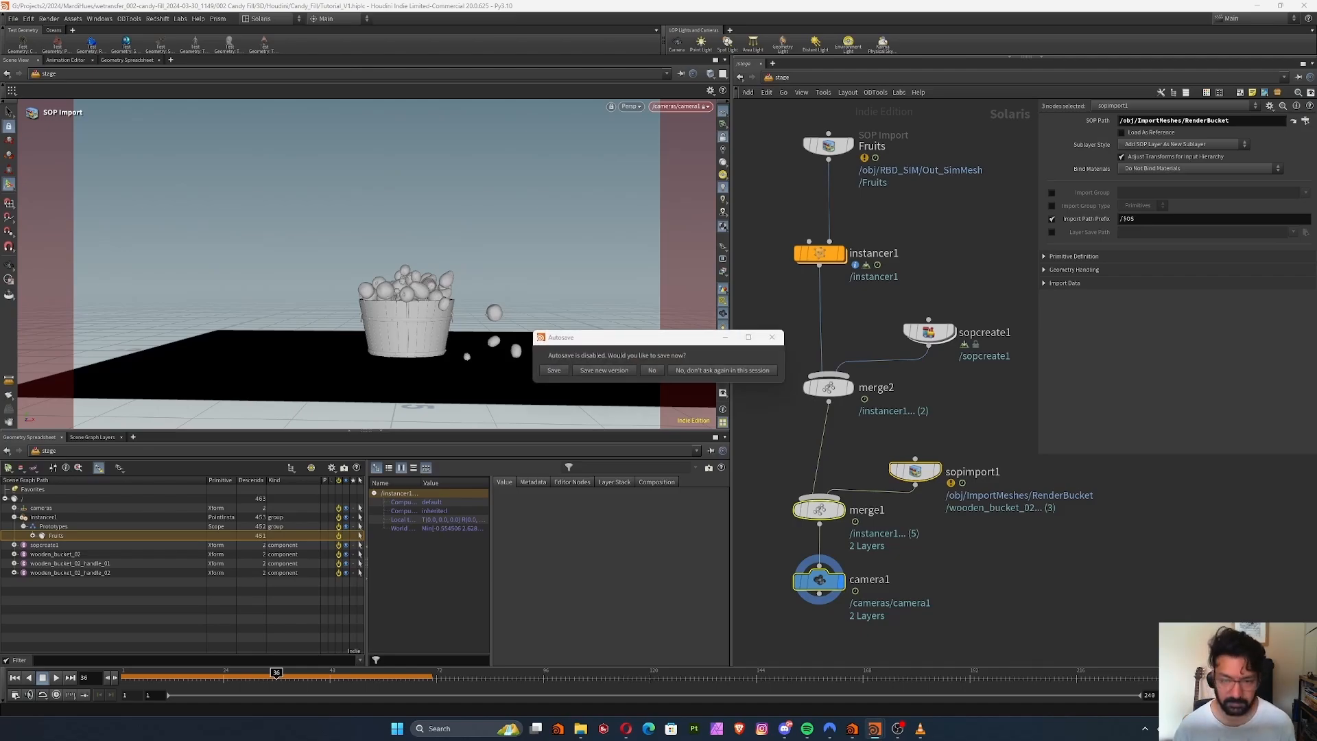
Replace the grid inside SOP Create with the copied box, matchsize, blast and polybevel backdrop nodes, declining the save, and return to the stage
{"action": "double_click", "coordinate": [934, 332]}
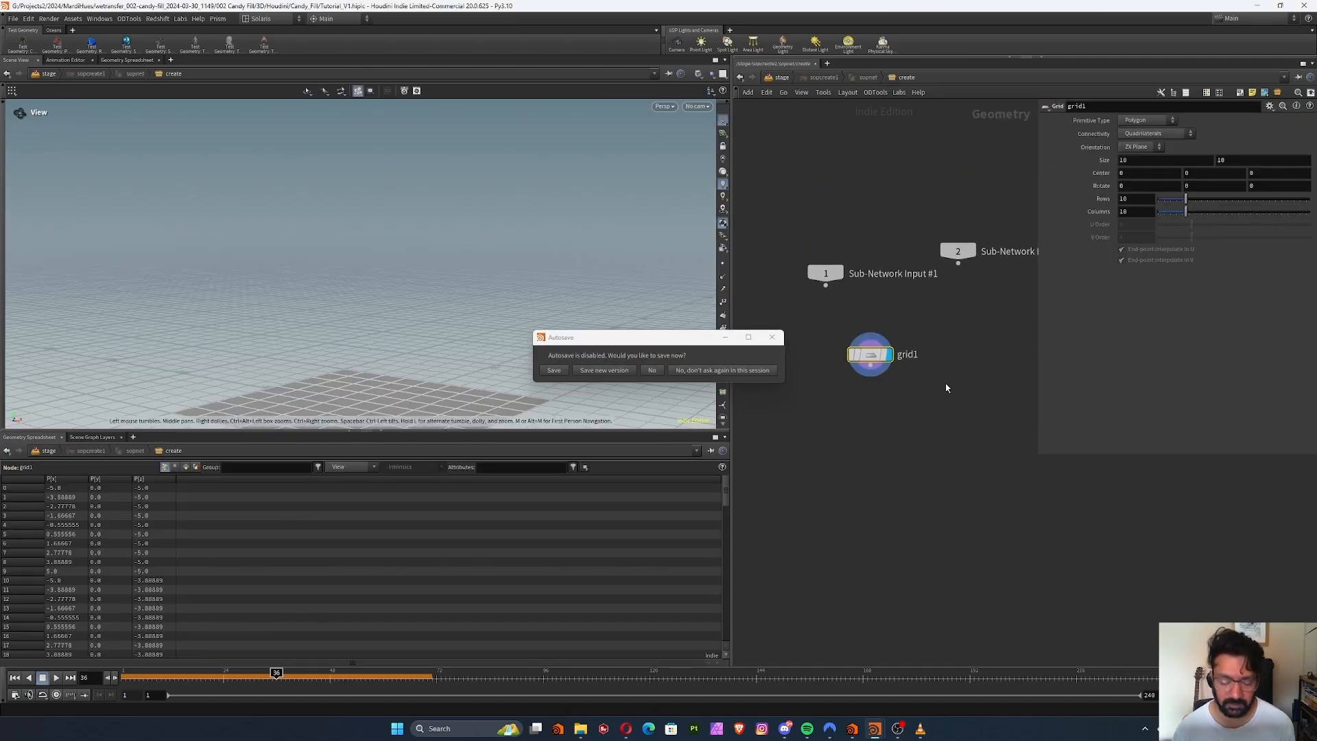
{"action": "key", "text": "ctrl+v"}
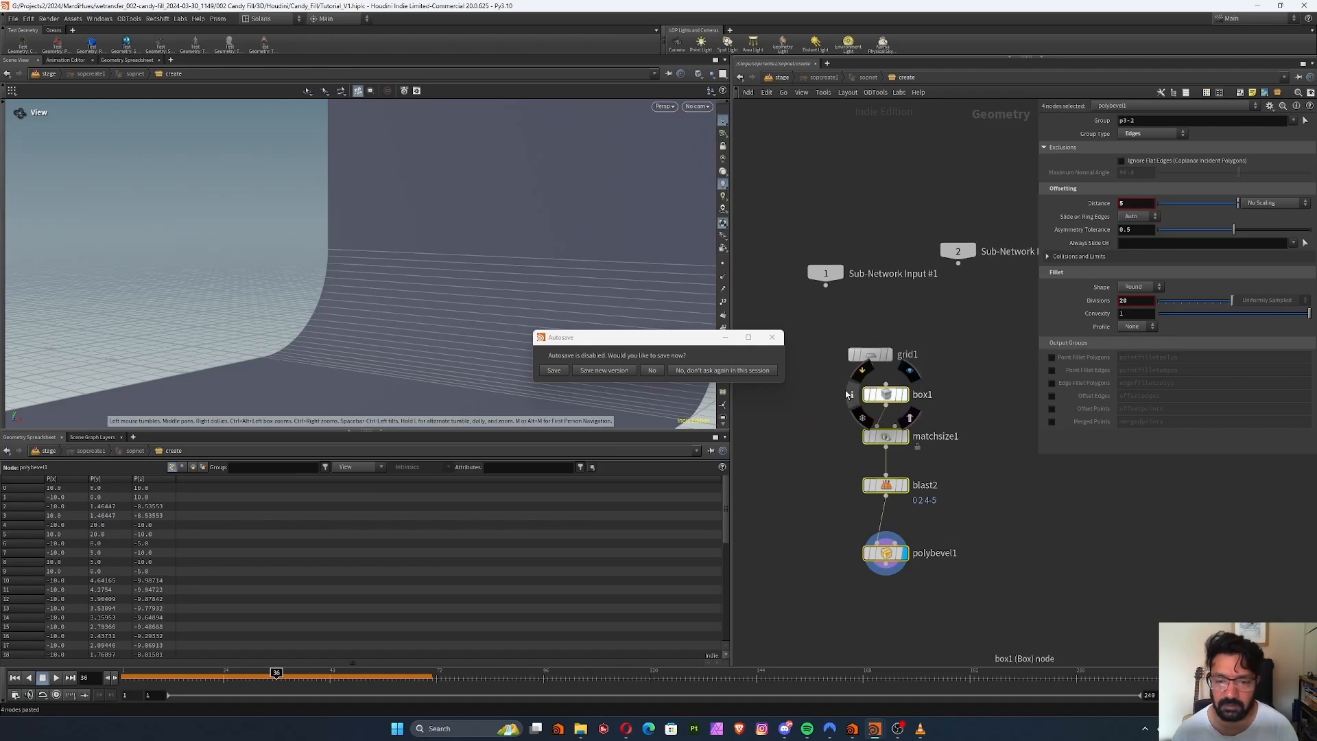
{"action": "left_click_drag", "start_coordinate": [817, 313], "coordinate": [903, 370]}
{"action": "key", "text": "Delete"}
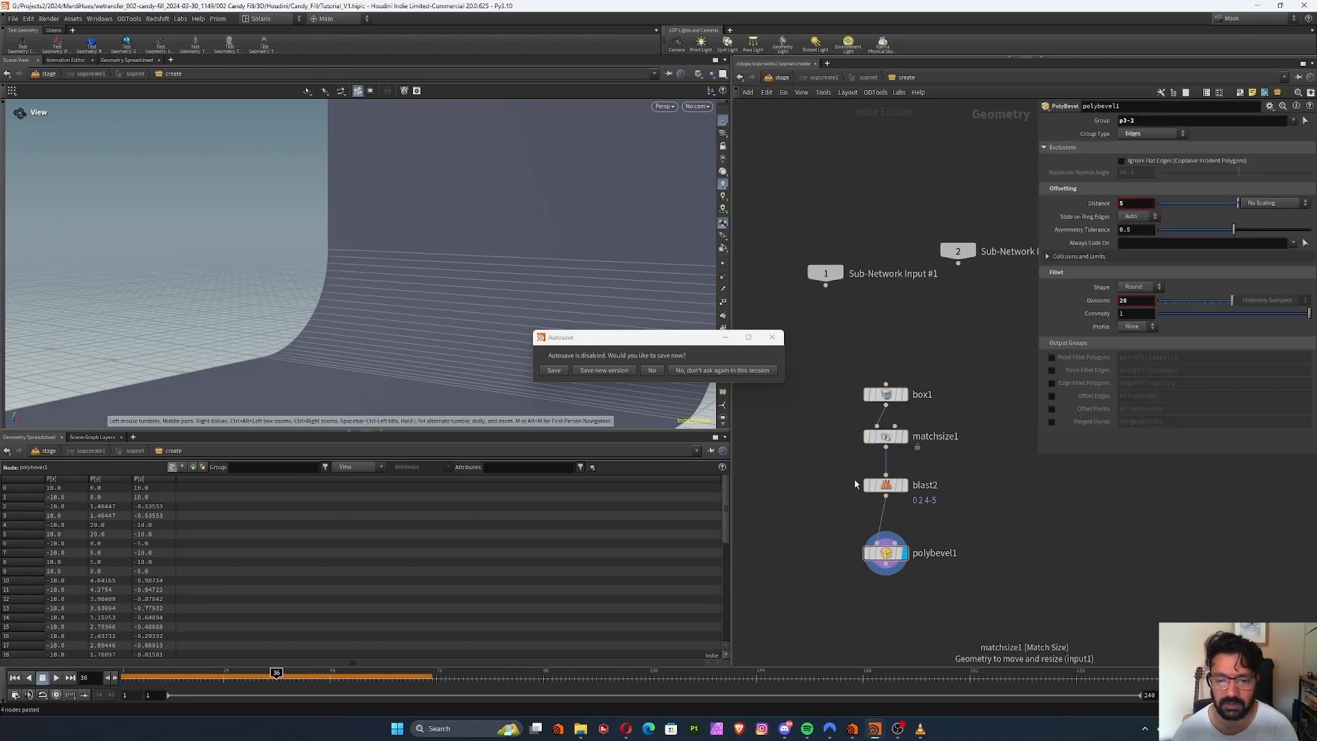
{"action": "left_click", "coordinate": [652, 370]}
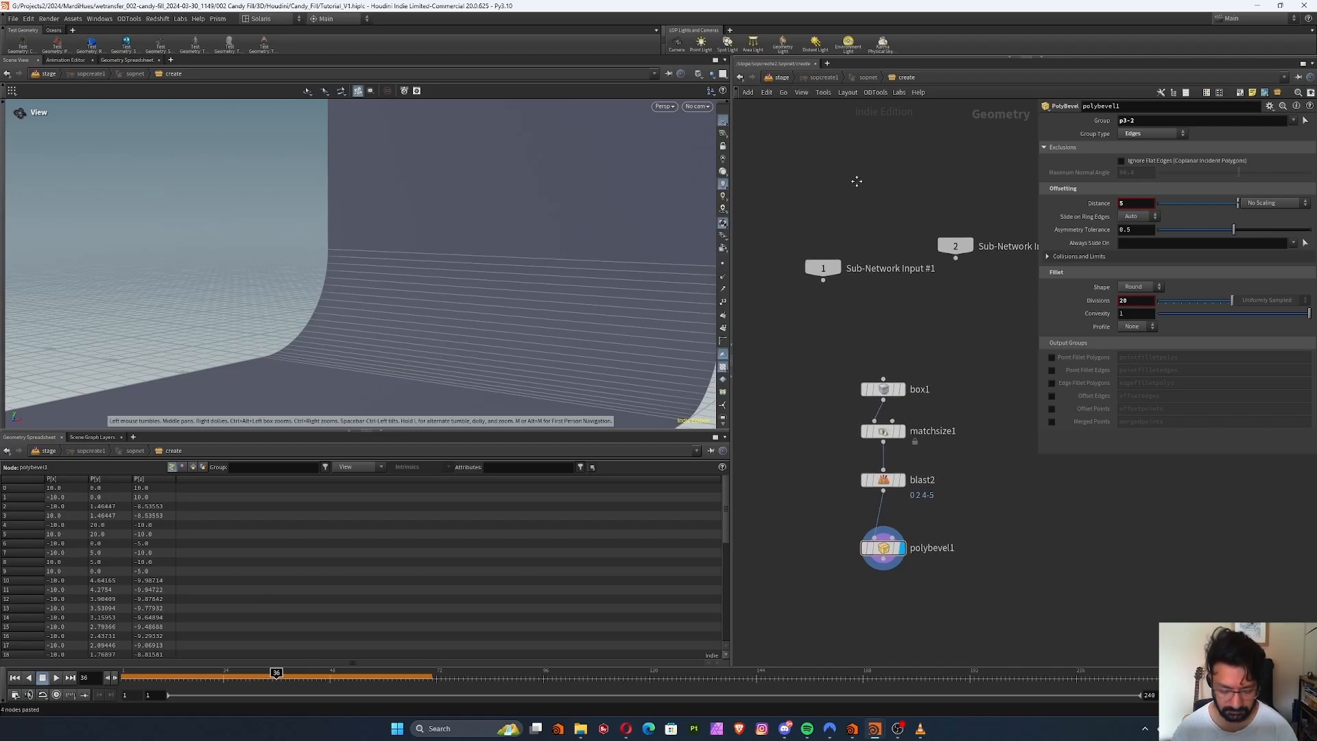
{"action": "key", "text": "u"}
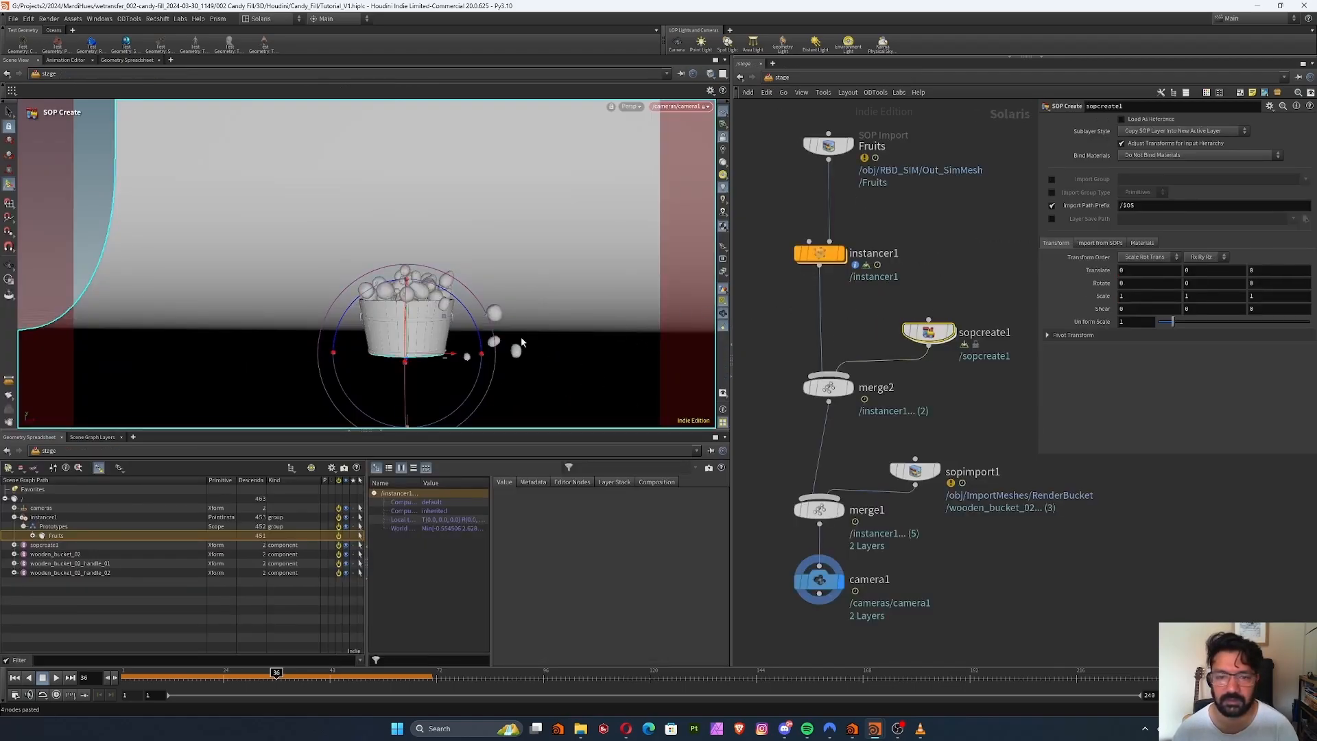
Move the backdrop to about -1.59 on X, and align the bucket import, lower merge and camera nodes closer beneath the upper merge
{"action": "left_click_drag", "start_coordinate": [449, 352], "coordinate": [362, 351]}
{"action": "middle_click_drag", "start_coordinate": [931, 519], "coordinate": [931, 395]}
{"action": "left_click_drag", "start_coordinate": [818, 396], "coordinate": [827, 374]}
{"action": "left_click_drag", "start_coordinate": [915, 346], "coordinate": [929, 305]}
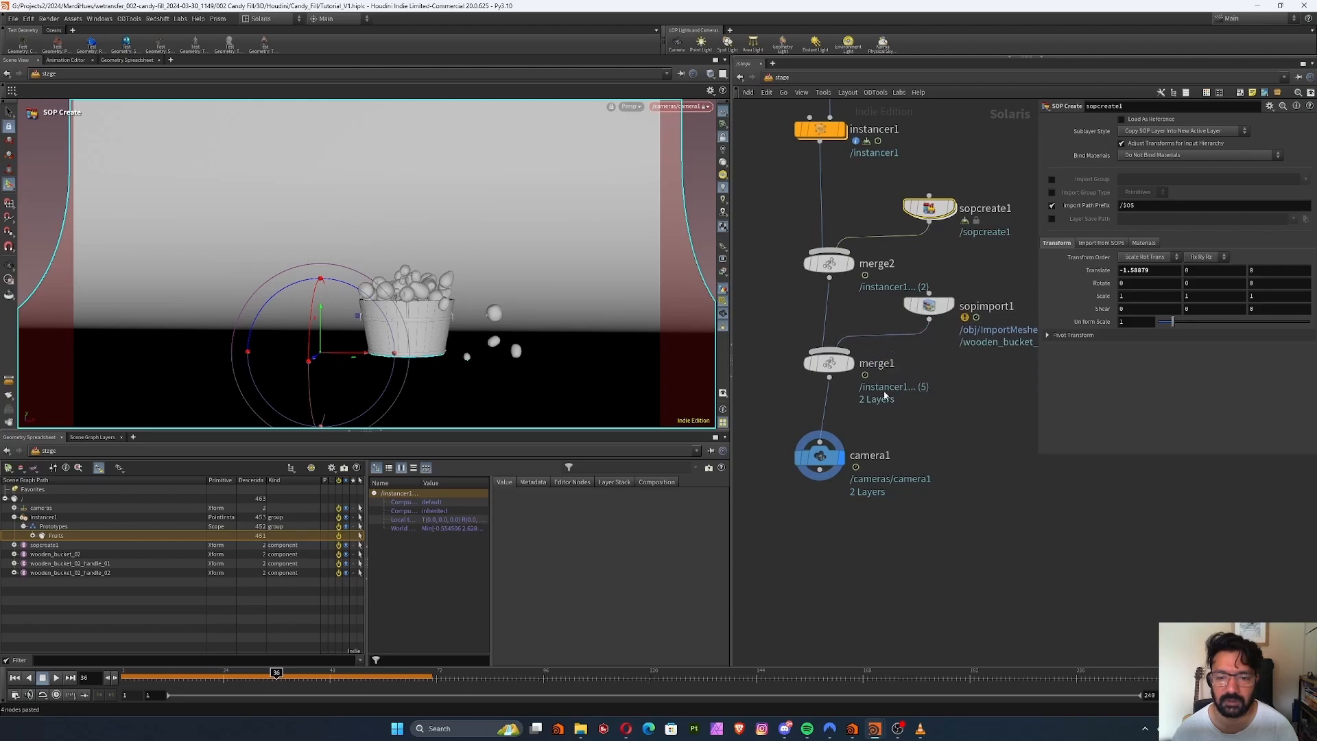
{"action": "left_click_drag", "start_coordinate": [820, 461], "coordinate": [829, 445]}
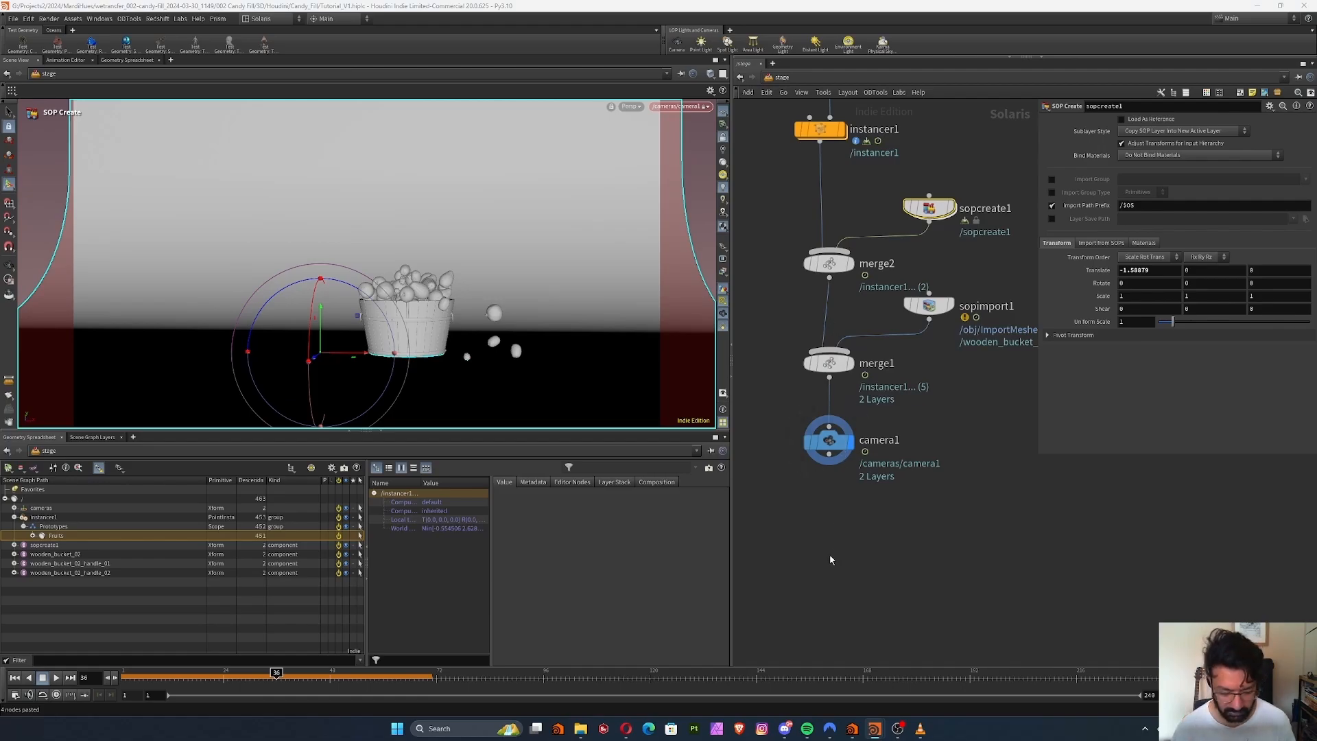
Add a Material Library node to the stage network, wired directly beneath the camera and aligned with it
{"action": "scroll", "coordinate": [858, 508], "scroll_direction": "up", "scroll_amount": 5}
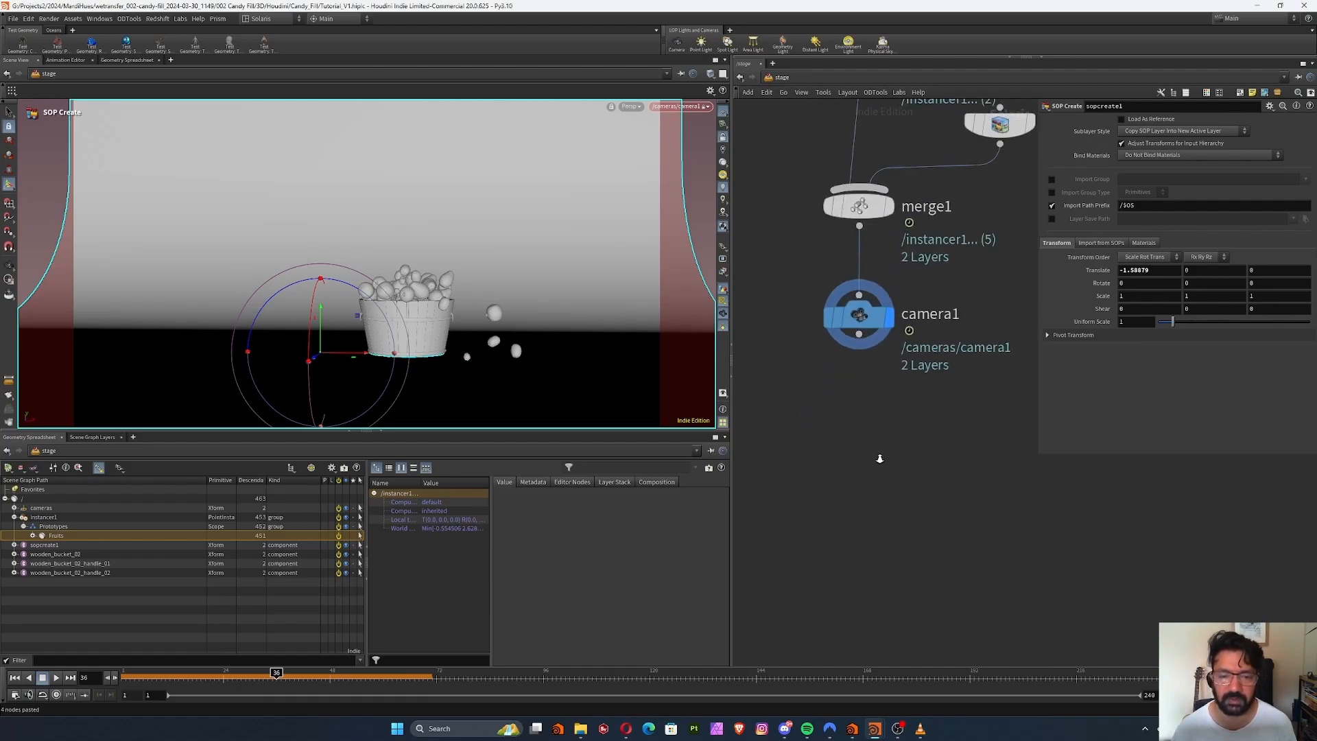
{"action": "key", "text": "Tab"}
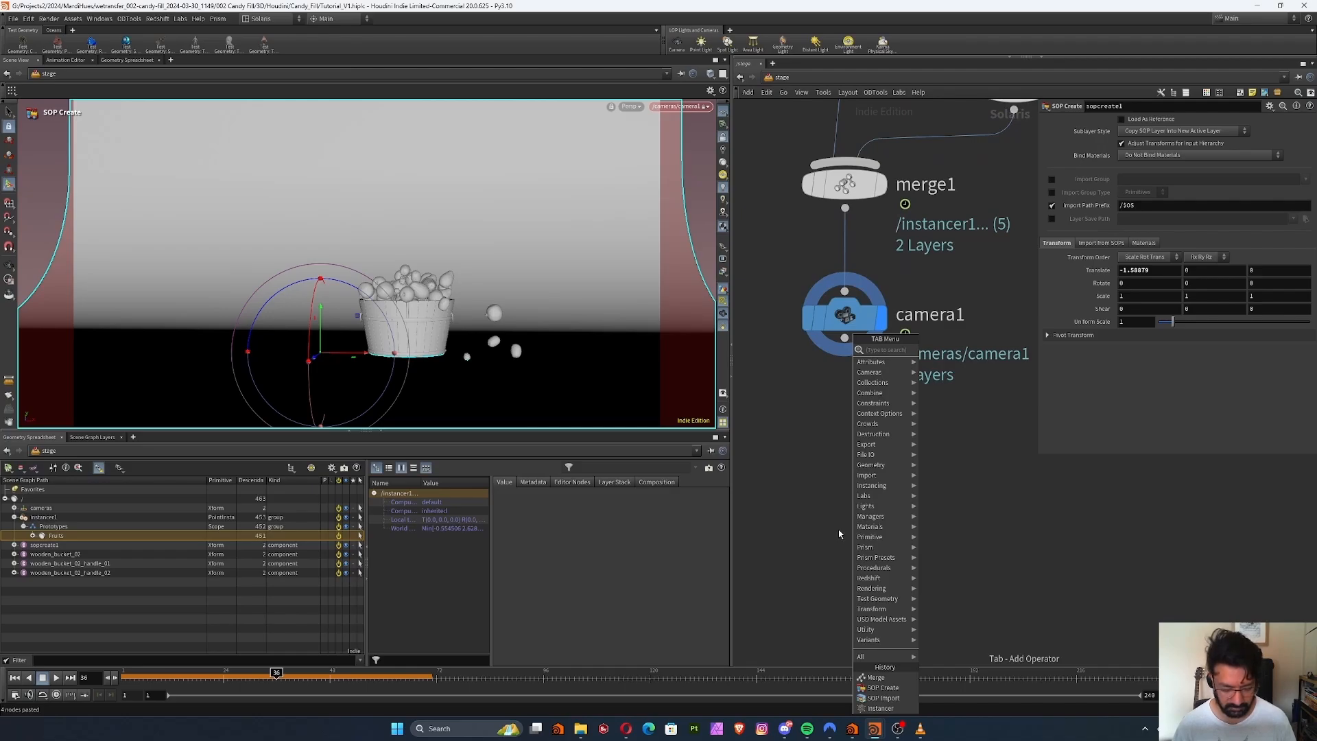
{"action": "type", "text": "mat"}
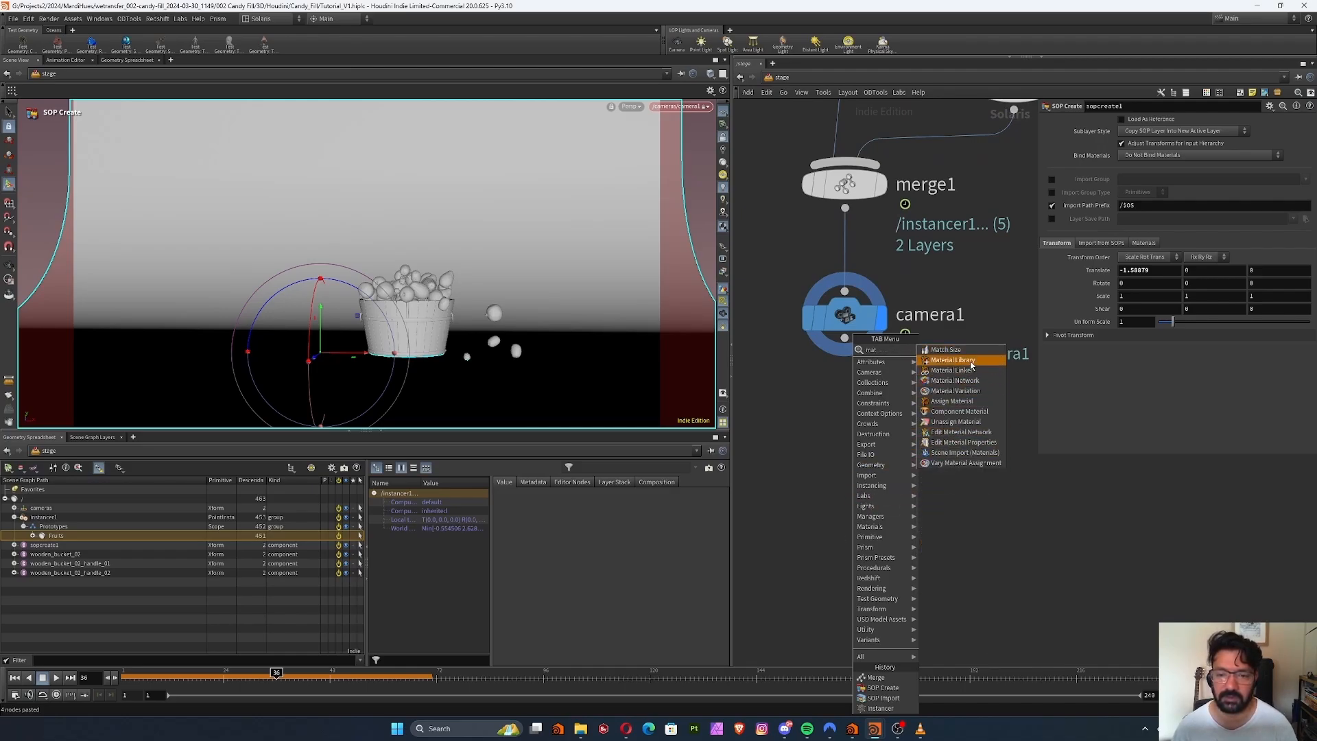
{"action": "left_click", "coordinate": [952, 360]}
{"action": "left_click", "coordinate": [832, 428]}
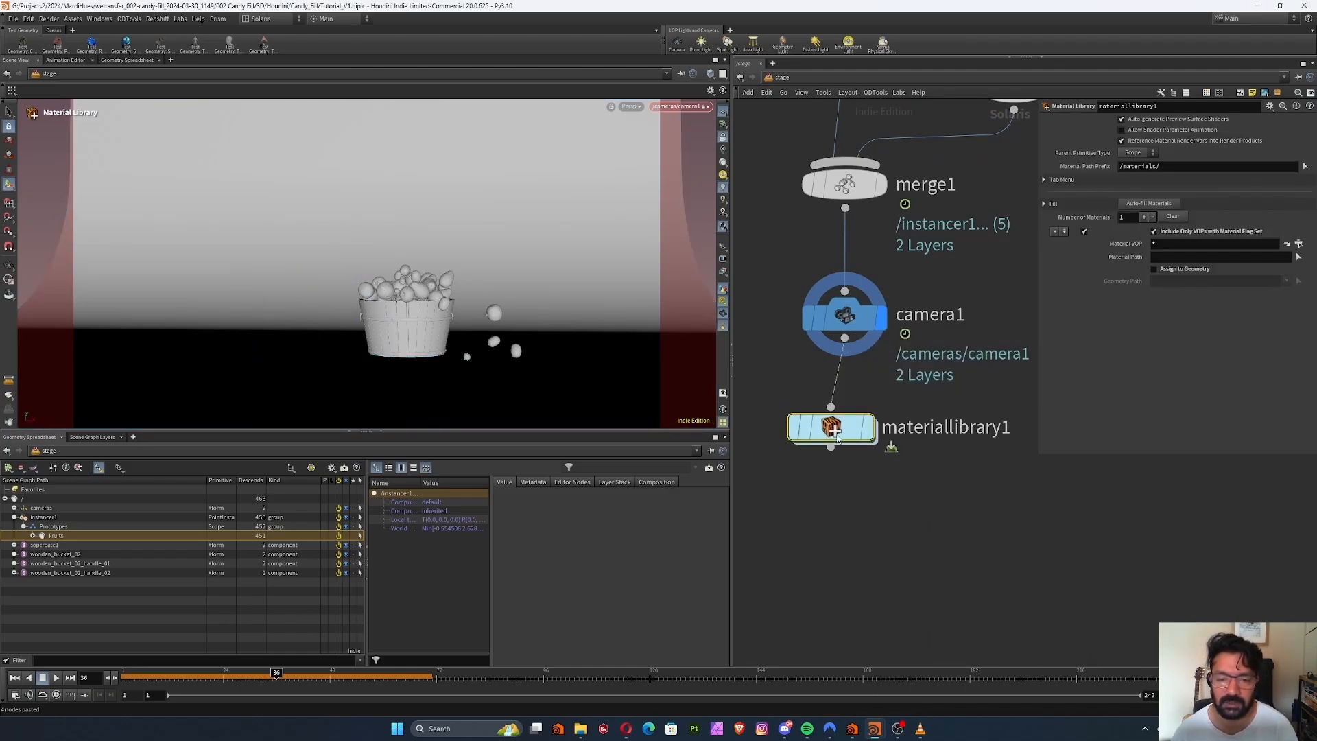
{"action": "left_click_drag", "start_coordinate": [835, 437], "coordinate": [849, 426]}
Add an Assign Material node beneath the material library
{"action": "key", "text": "Tab"}
{"action": "type", "text": "assi"}
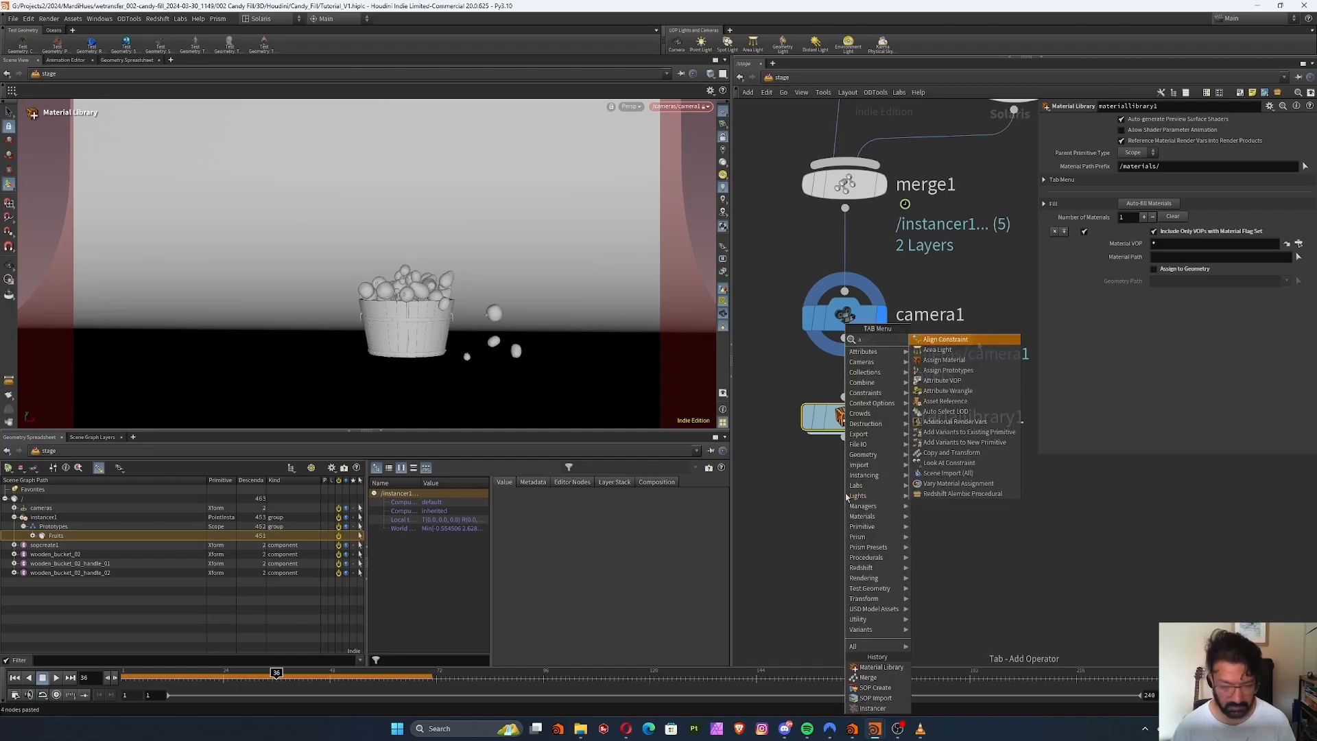
{"action": "left_click", "coordinate": [954, 342]}
{"action": "left_click", "coordinate": [845, 515]}
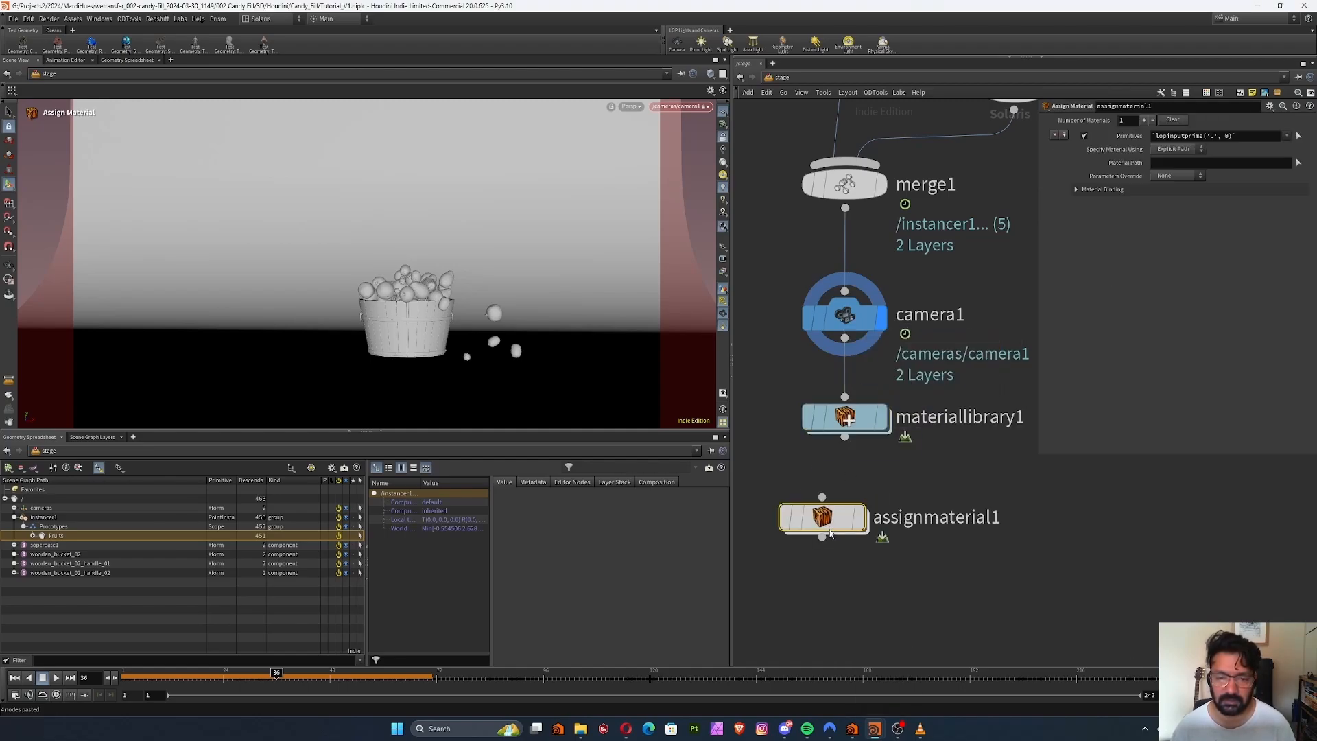
Add a Material Linker node, move the Assign Material node aside and wire the linker beneath the material library
{"action": "key", "text": "Tab"}
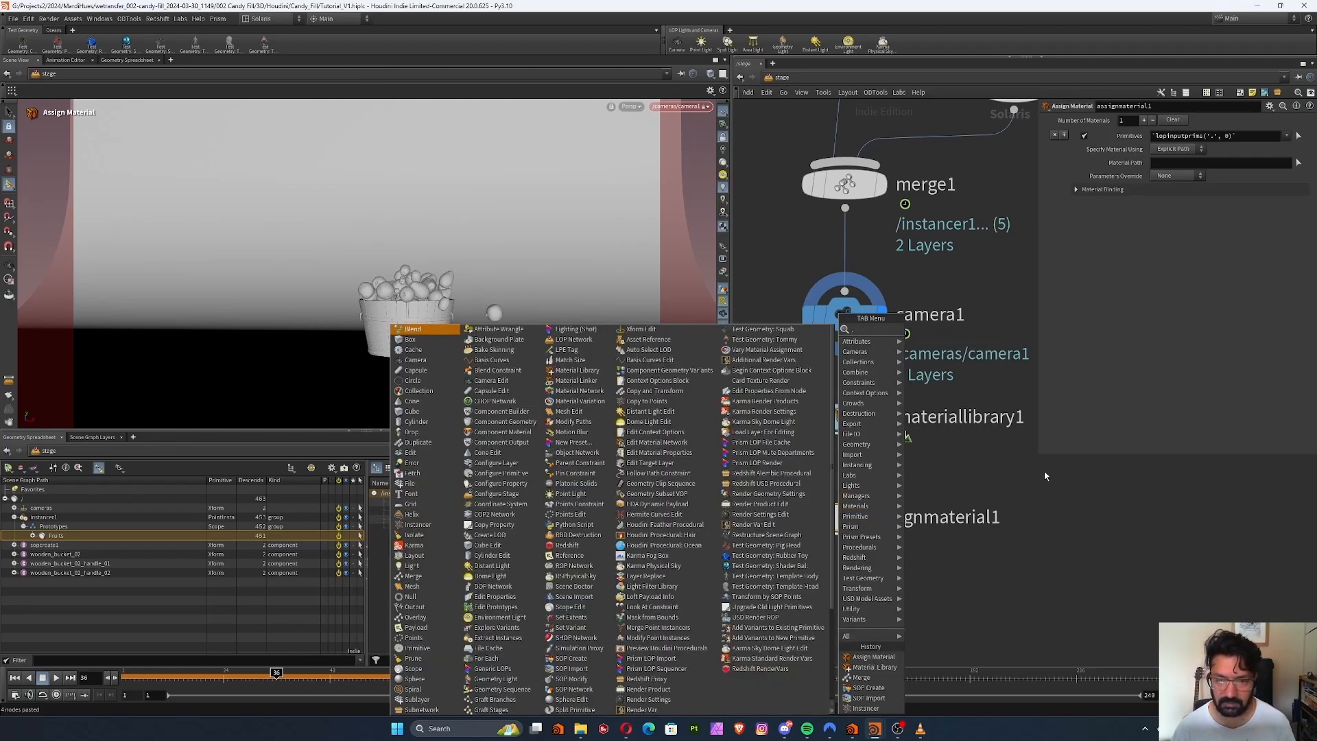
{"action": "key", "text": "Escape"}
{"action": "key", "text": "Tab"}
{"action": "type", "text": "ma"}
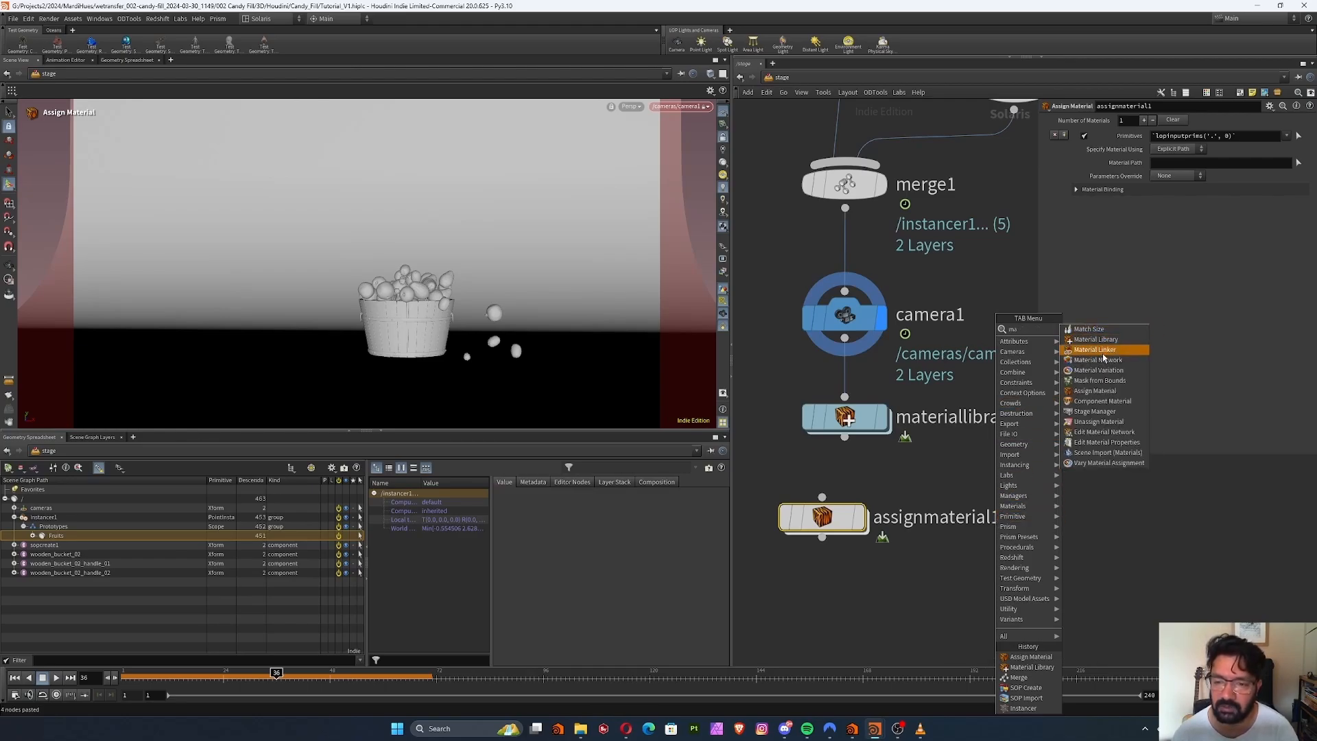
{"action": "left_click", "coordinate": [1103, 350]}
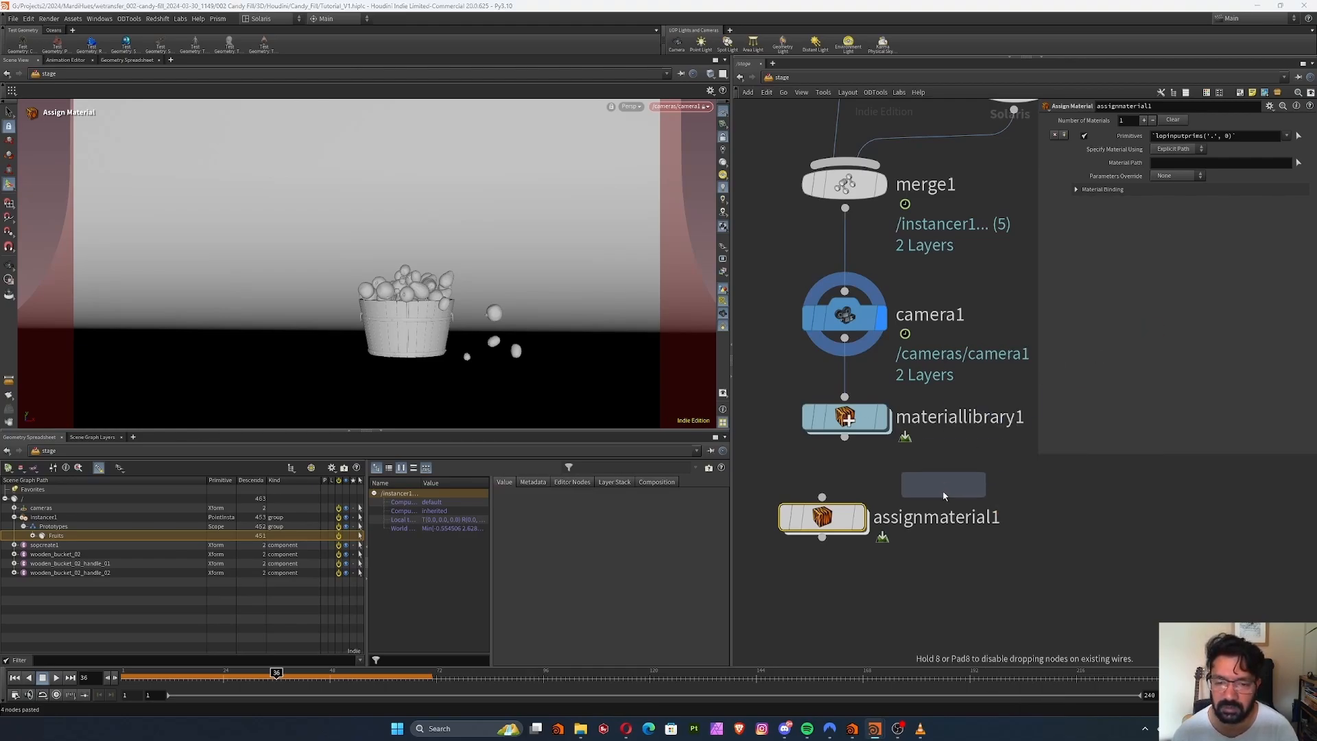
{"action": "left_click", "coordinate": [972, 502]}
{"action": "left_click_drag", "start_coordinate": [833, 524], "coordinate": [1049, 596]}
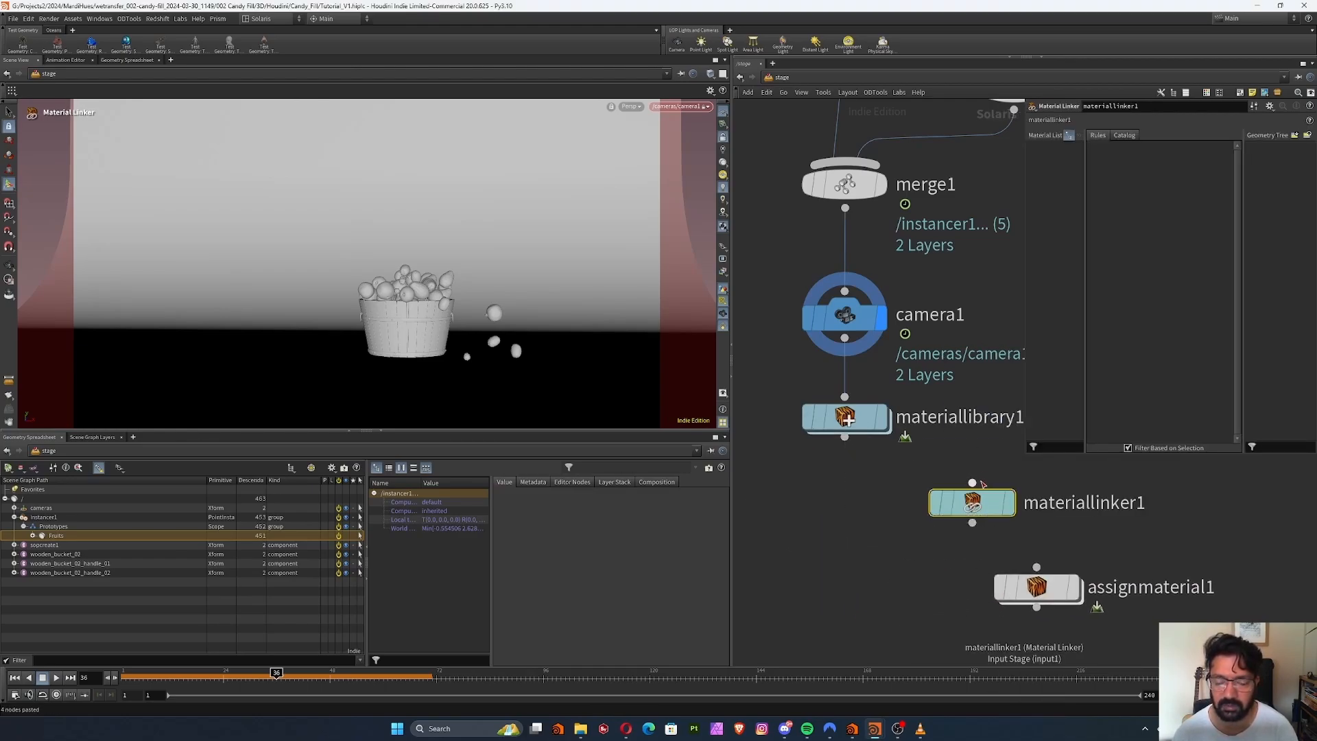
{"action": "left_click_drag", "start_coordinate": [973, 505], "coordinate": [846, 525]}
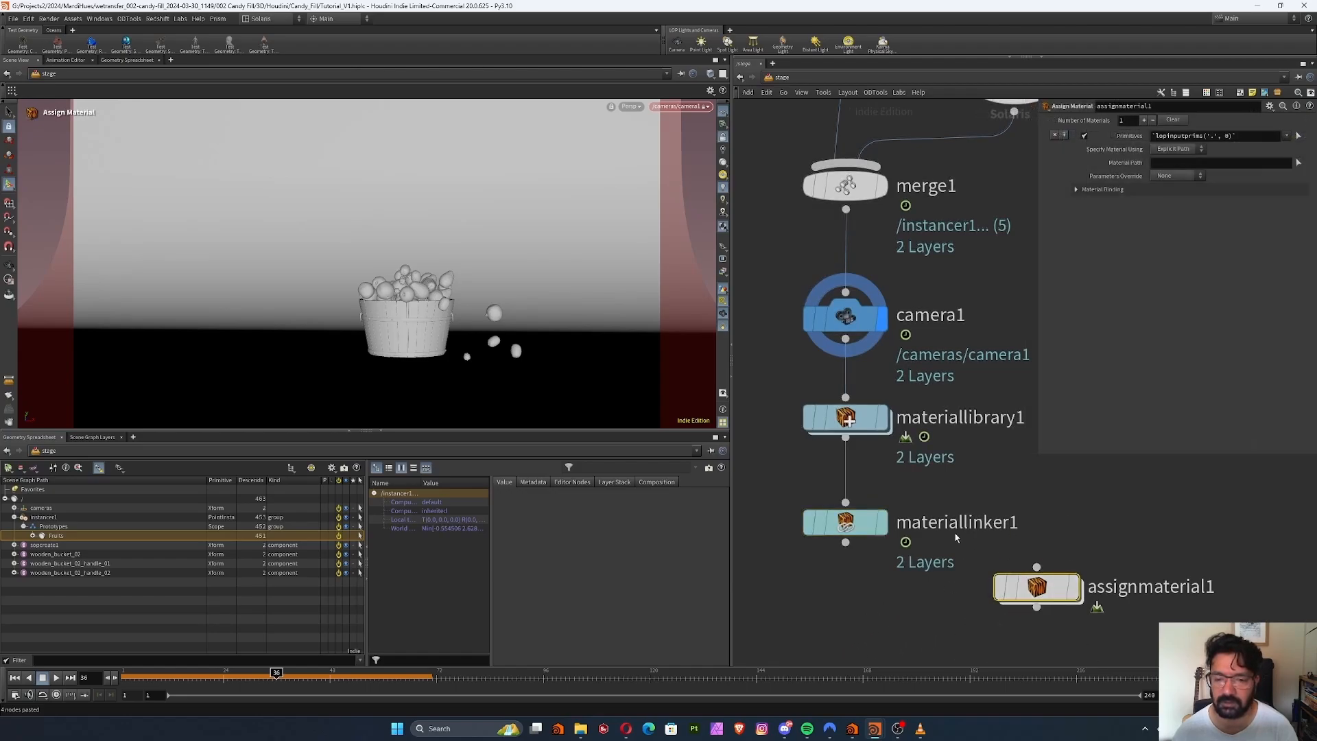
Display the material library, go inside it, expand the Fruits group in the scene graph and add a Karma Material Builder
{"action": "left_click", "coordinate": [865, 414]}
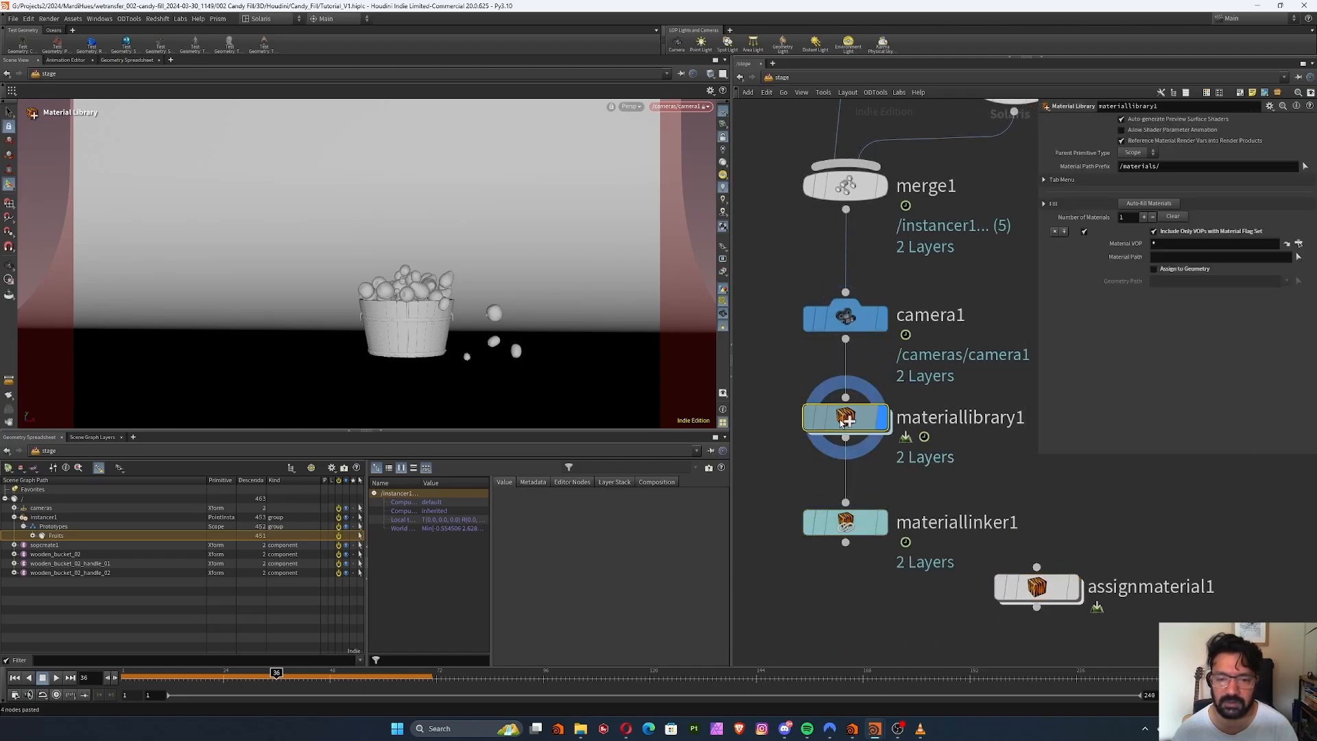
{"action": "double_click", "coordinate": [873, 410]}
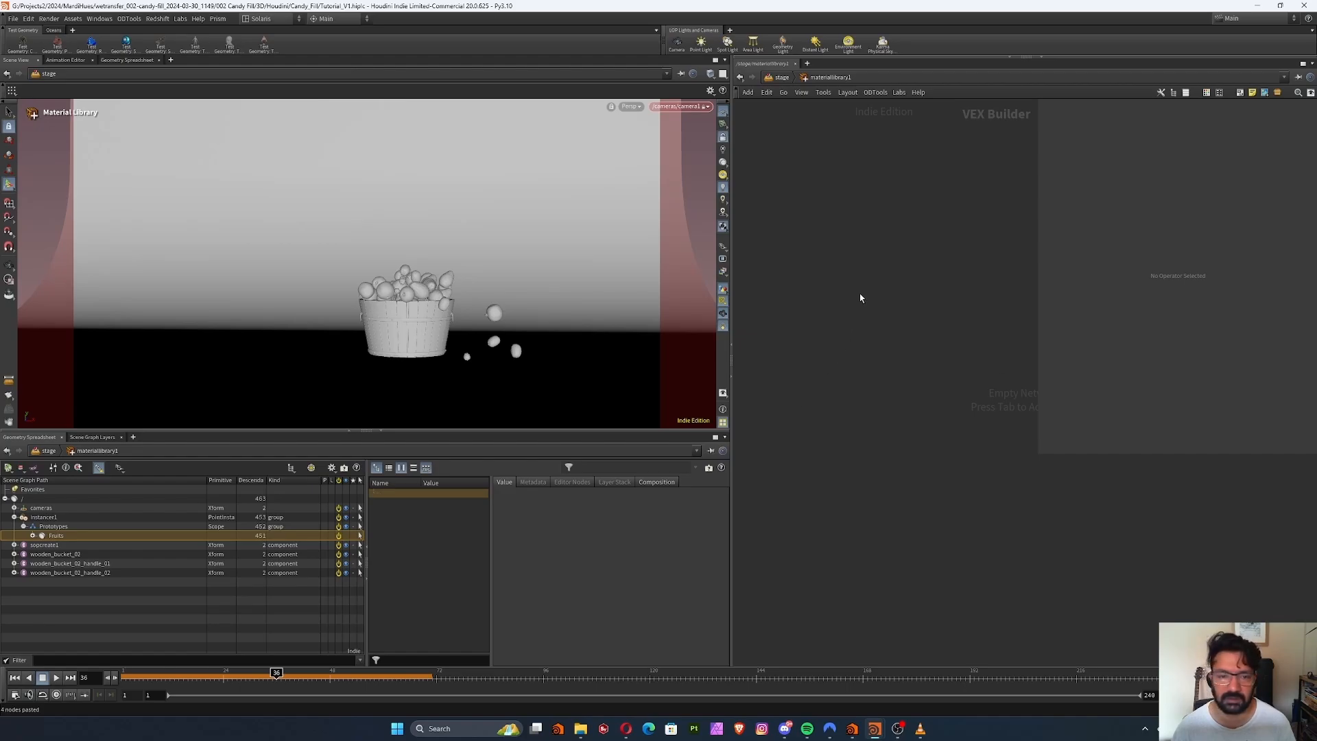
{"action": "left_click", "coordinate": [32, 535]}
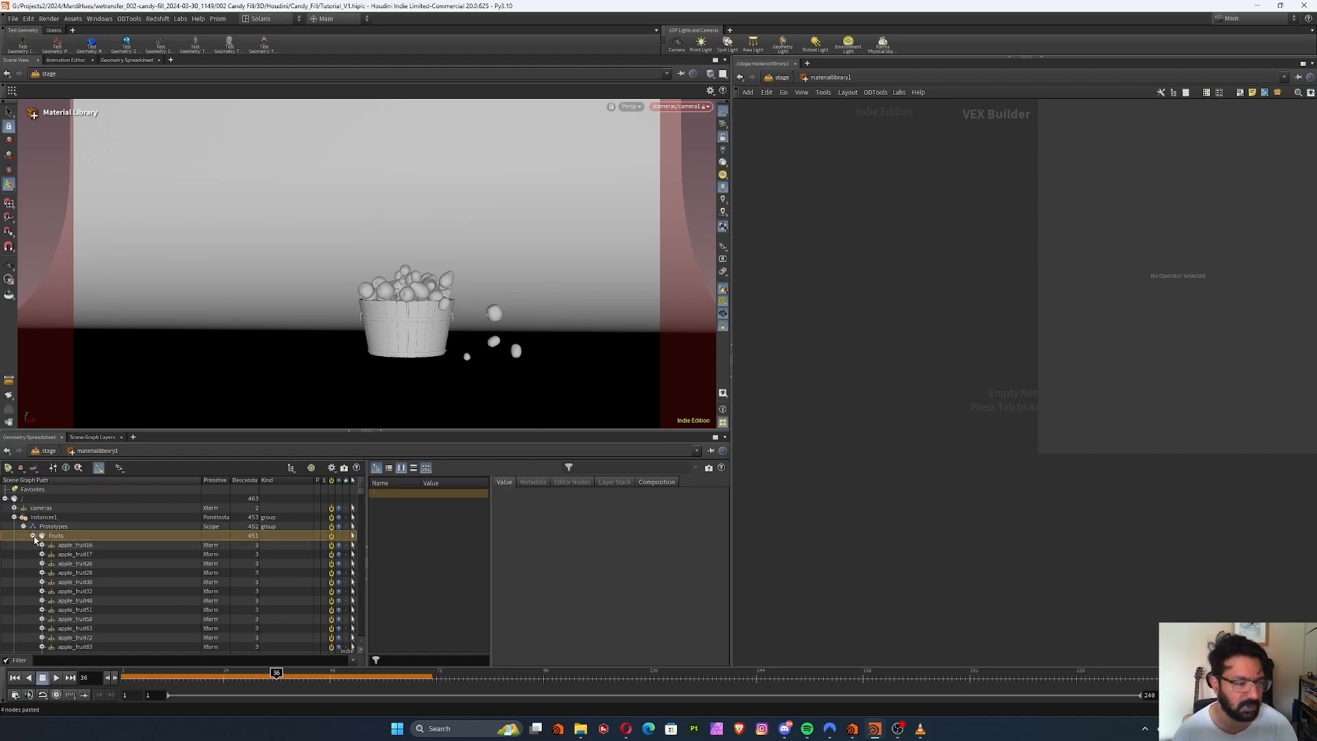
{"action": "mouse_move", "coordinate": [361, 491]}
{"action": "left_mouse_down"}
{"action": "mouse_move", "coordinate": [367, 646]}
{"action": "mouse_move", "coordinate": [356, 478]}
{"action": "left_mouse_up"}
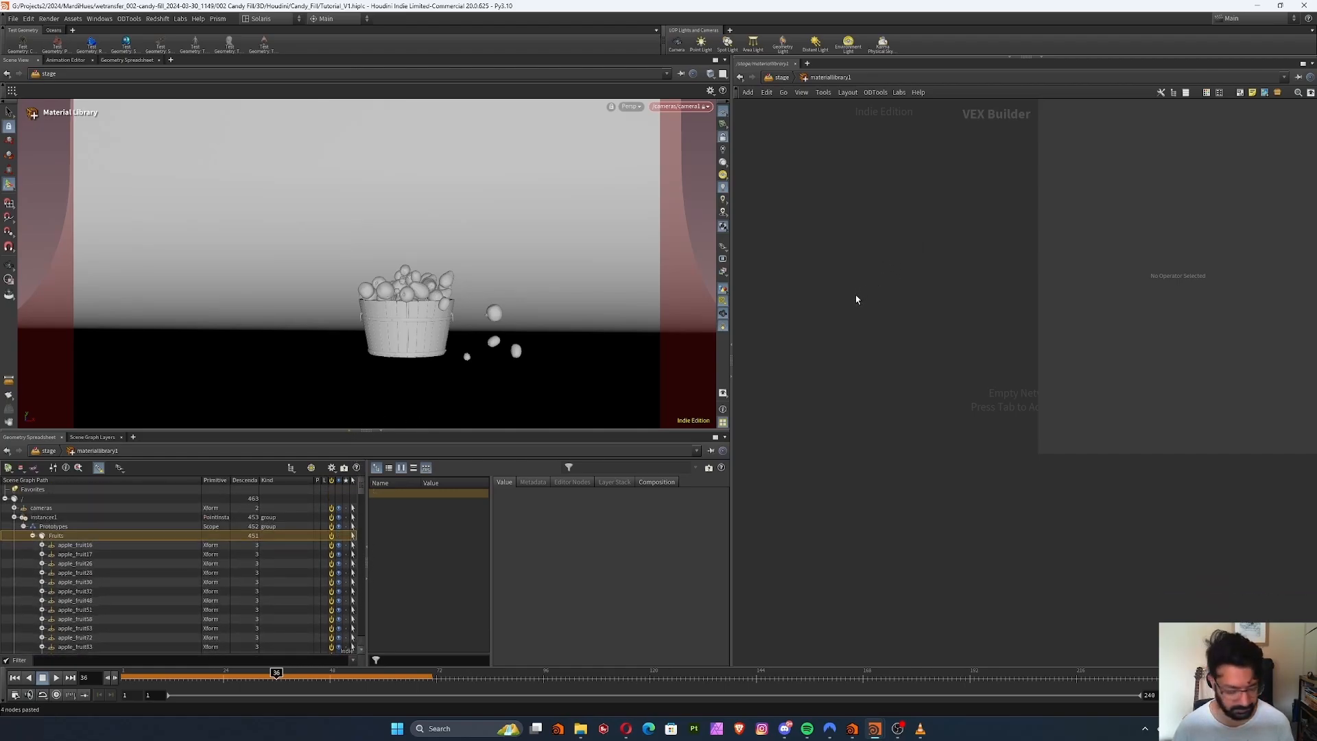
{"action": "key", "text": "Tab"}
{"action": "type", "text": "k"}
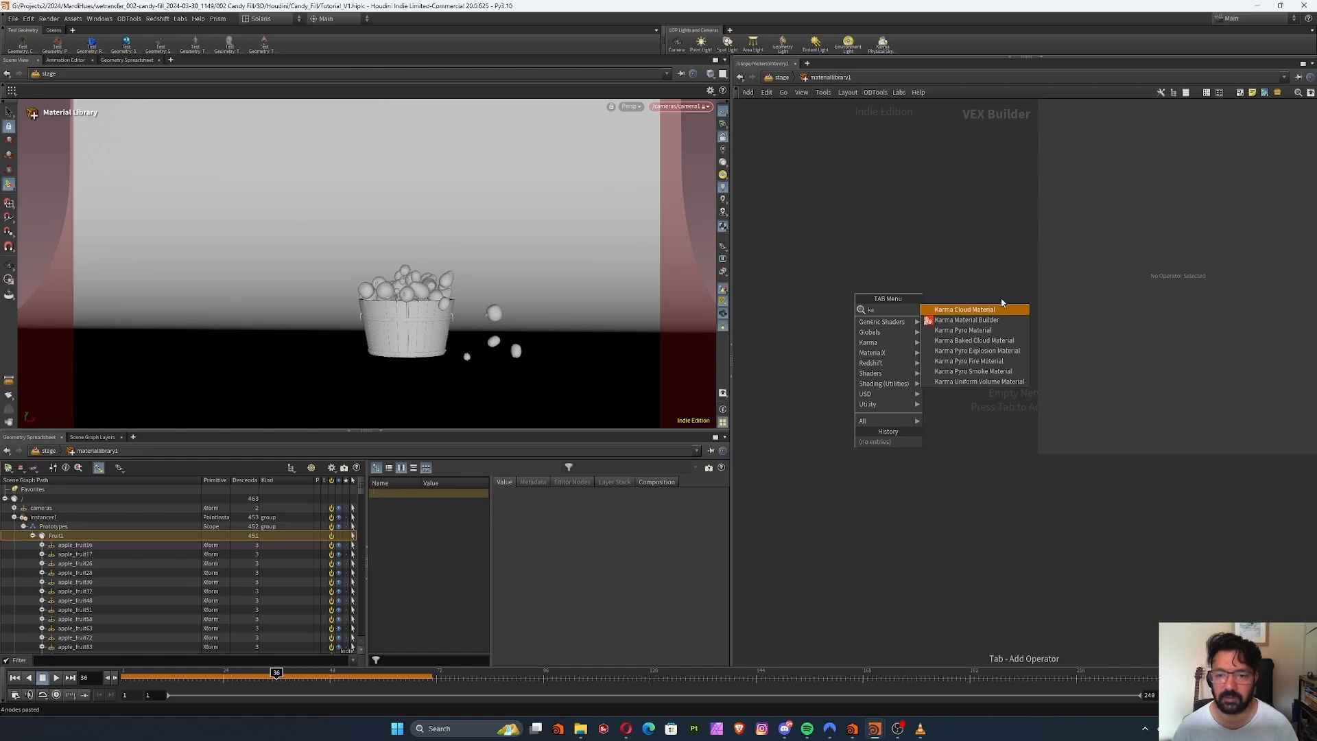
{"action": "left_click", "coordinate": [975, 321]}
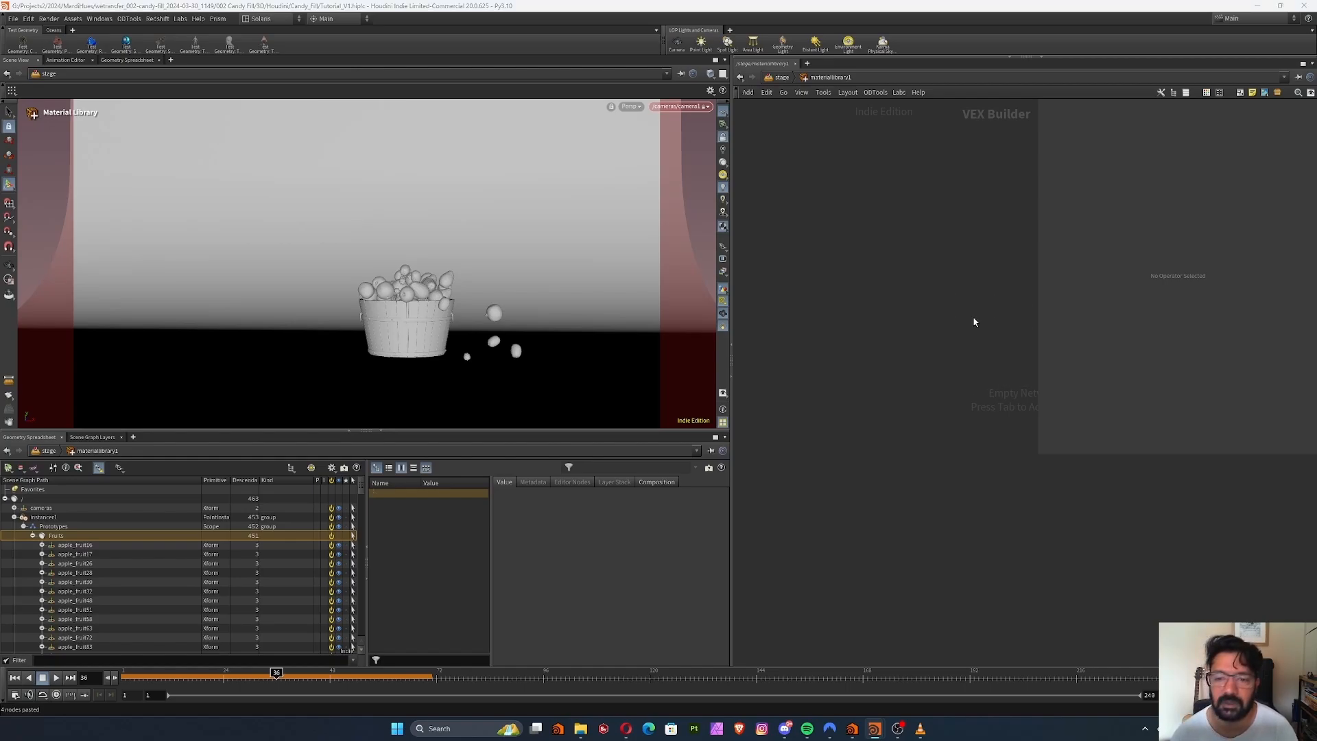
{"action": "left_click", "coordinate": [826, 261]}
Duplicate the Karma material into a column of five and rename the first one karmamaterial_apple
{"action": "left_click_drag", "start_coordinate": [817, 242], "coordinate": [826, 436], "text": "alt"}
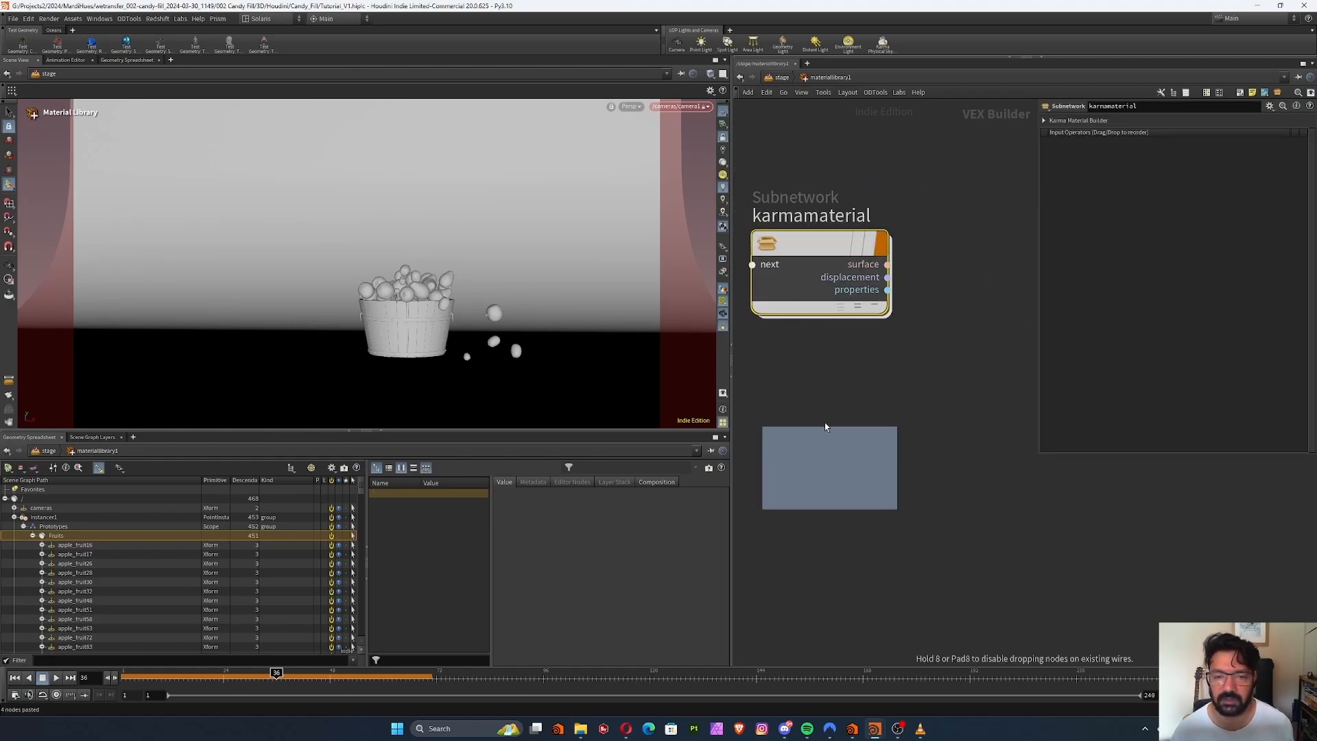
{"action": "left_click_drag", "start_coordinate": [828, 440], "coordinate": [829, 583], "text": "alt"}
{"action": "left_click", "coordinate": [889, 217]}
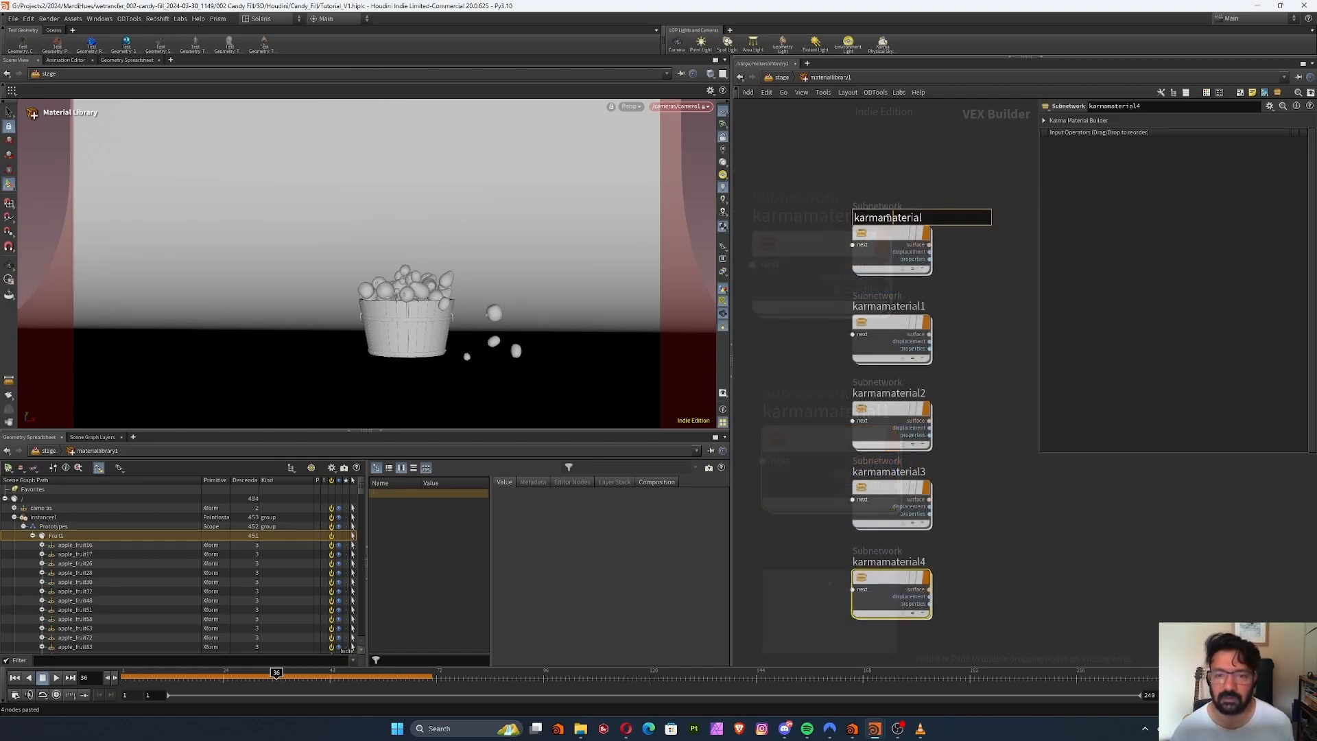
{"action": "left_click_drag", "start_coordinate": [923, 218], "coordinate": [905, 218]}
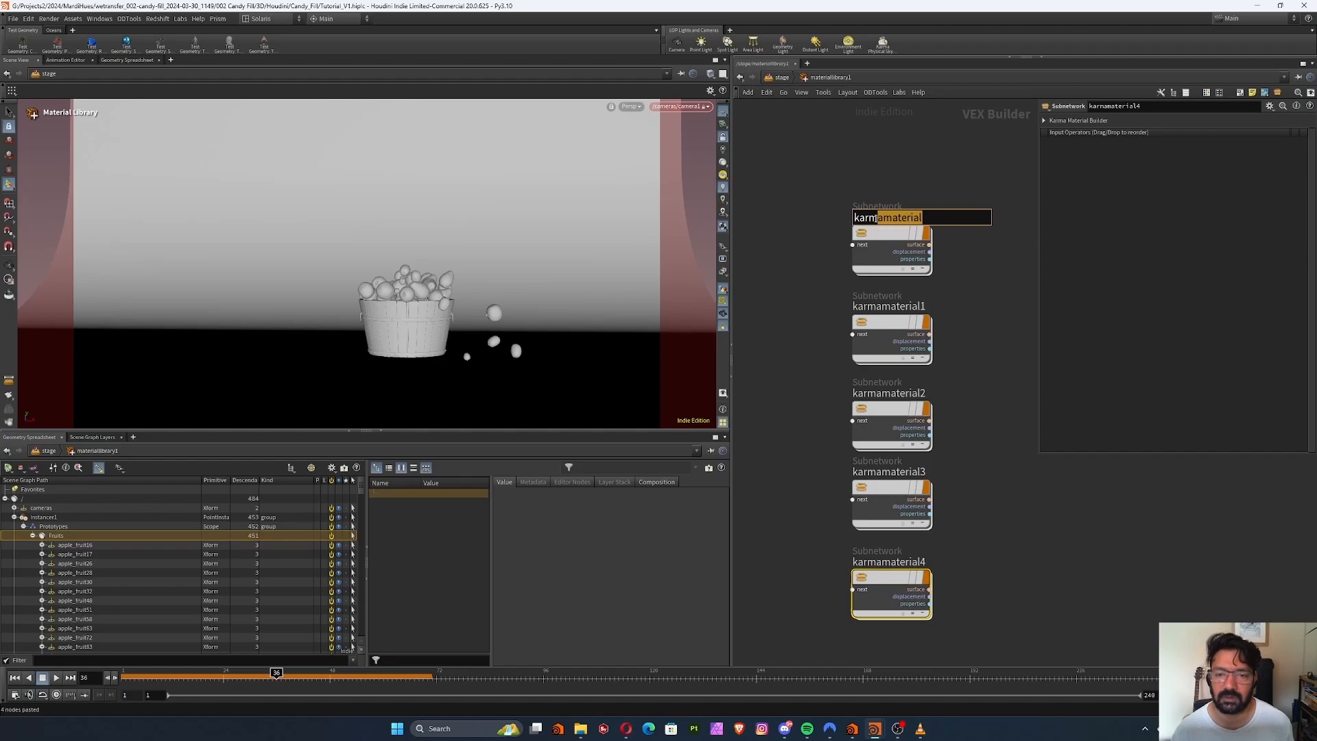
{"action": "left_click", "coordinate": [947, 215]}
{"action": "key", "text": "BackSpace"}
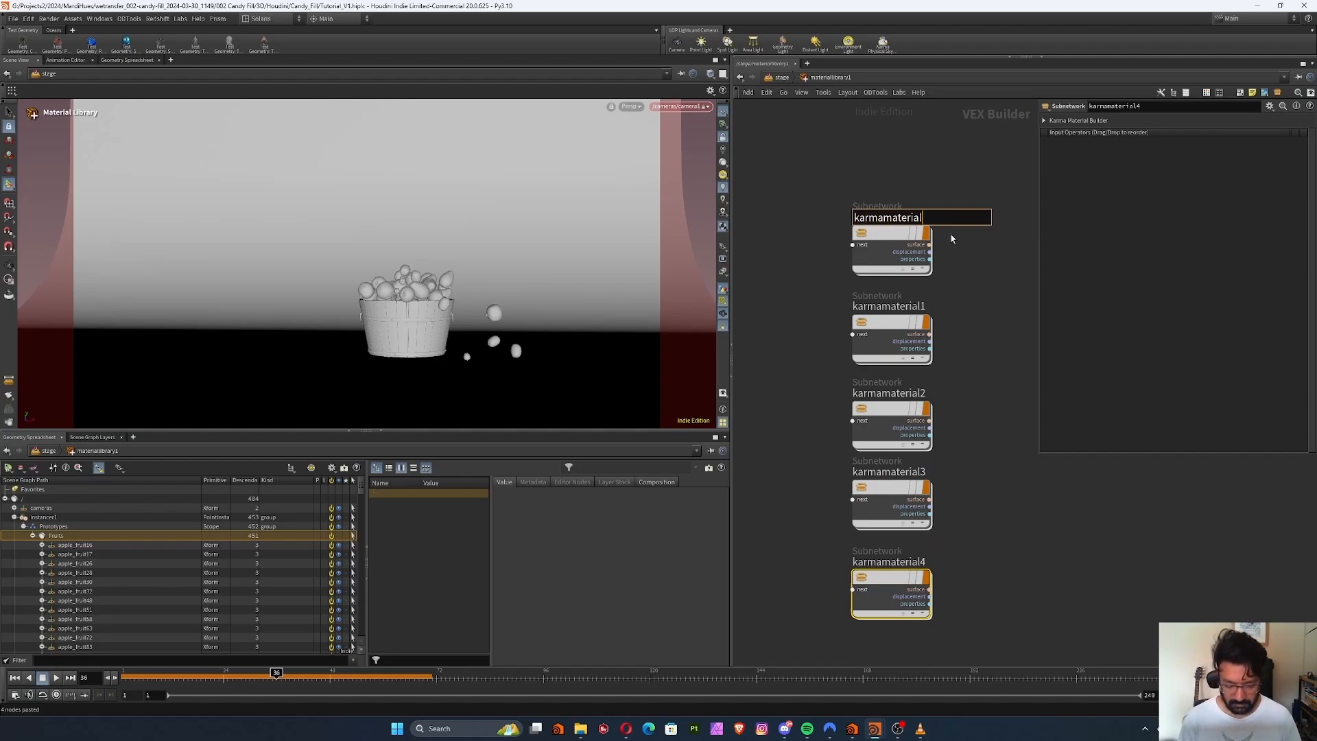
{"action": "type", "text": "l_apple"}
{"action": "key", "text": "Return"}
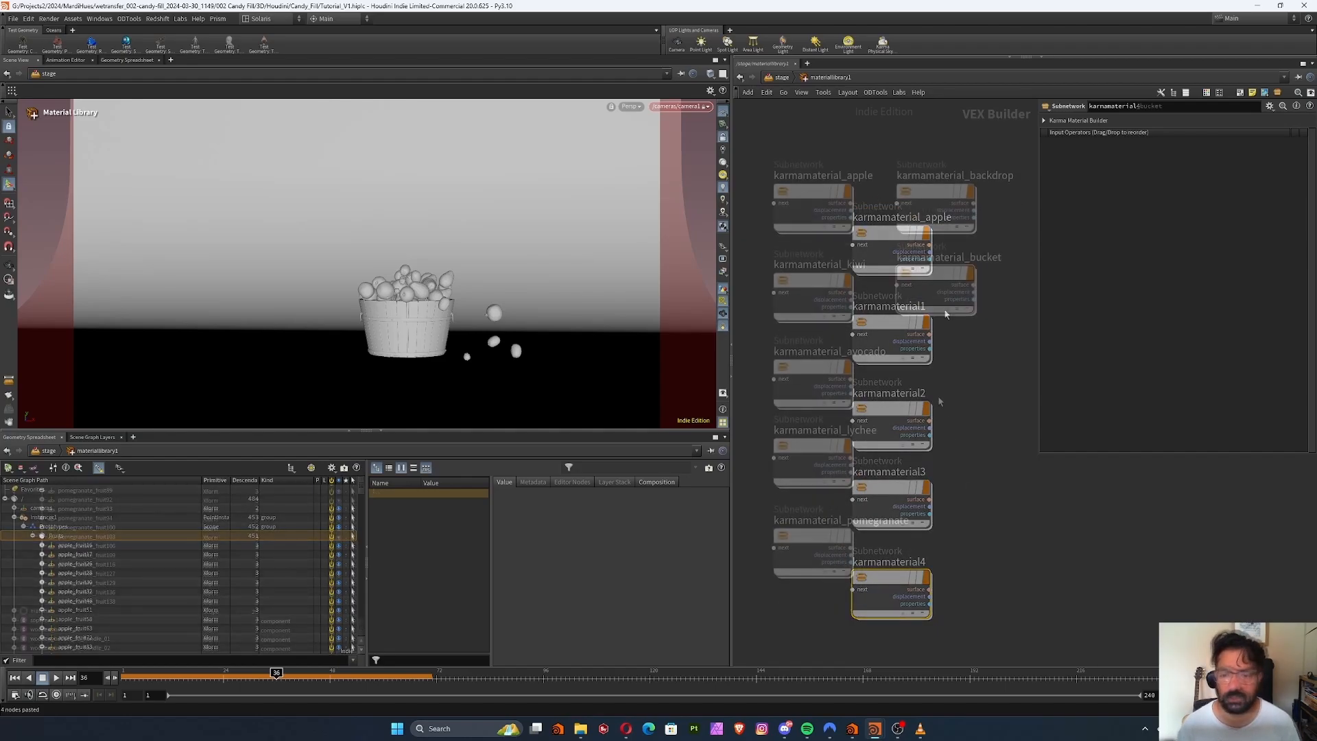
Lower the pomegranate material slightly beneath the lychee material and return to the stage network
{"action": "middle_click_drag", "start_coordinate": [981, 398], "coordinate": [994, 406]}
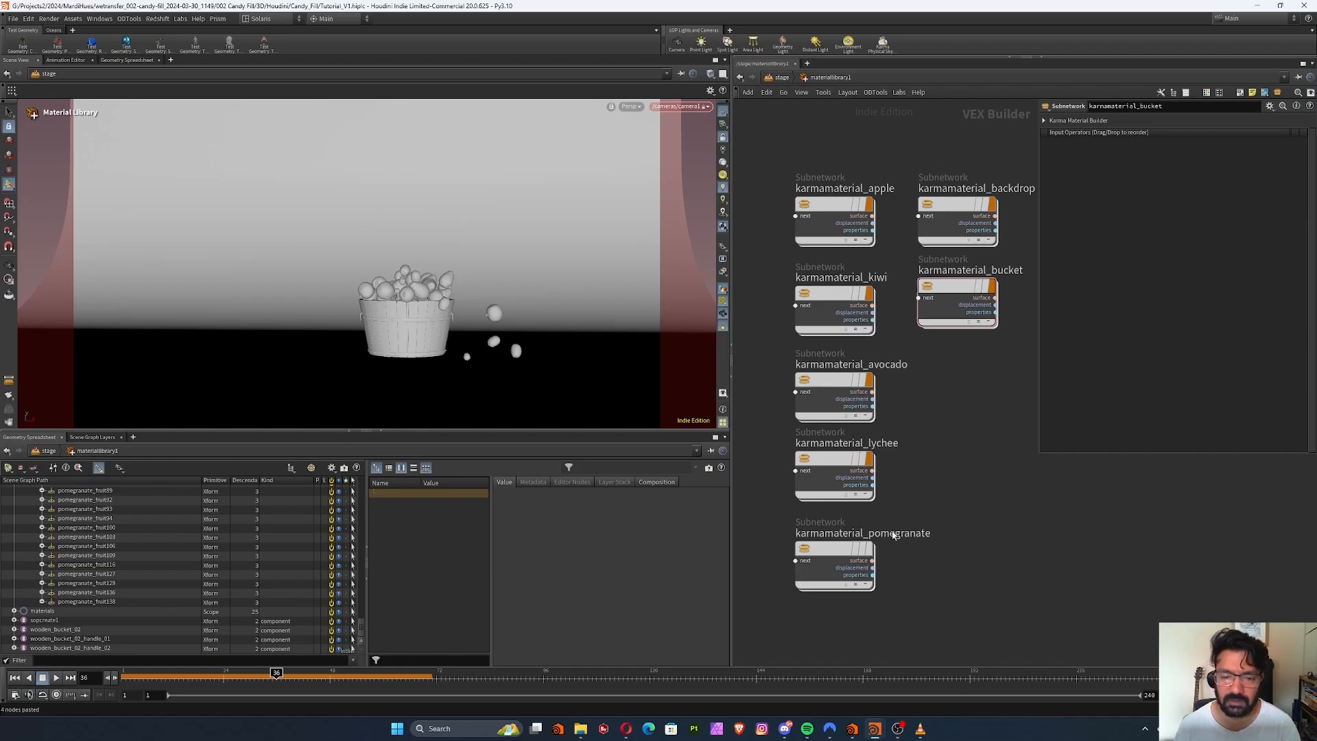
{"action": "left_click_drag", "start_coordinate": [844, 549], "coordinate": [844, 556]}
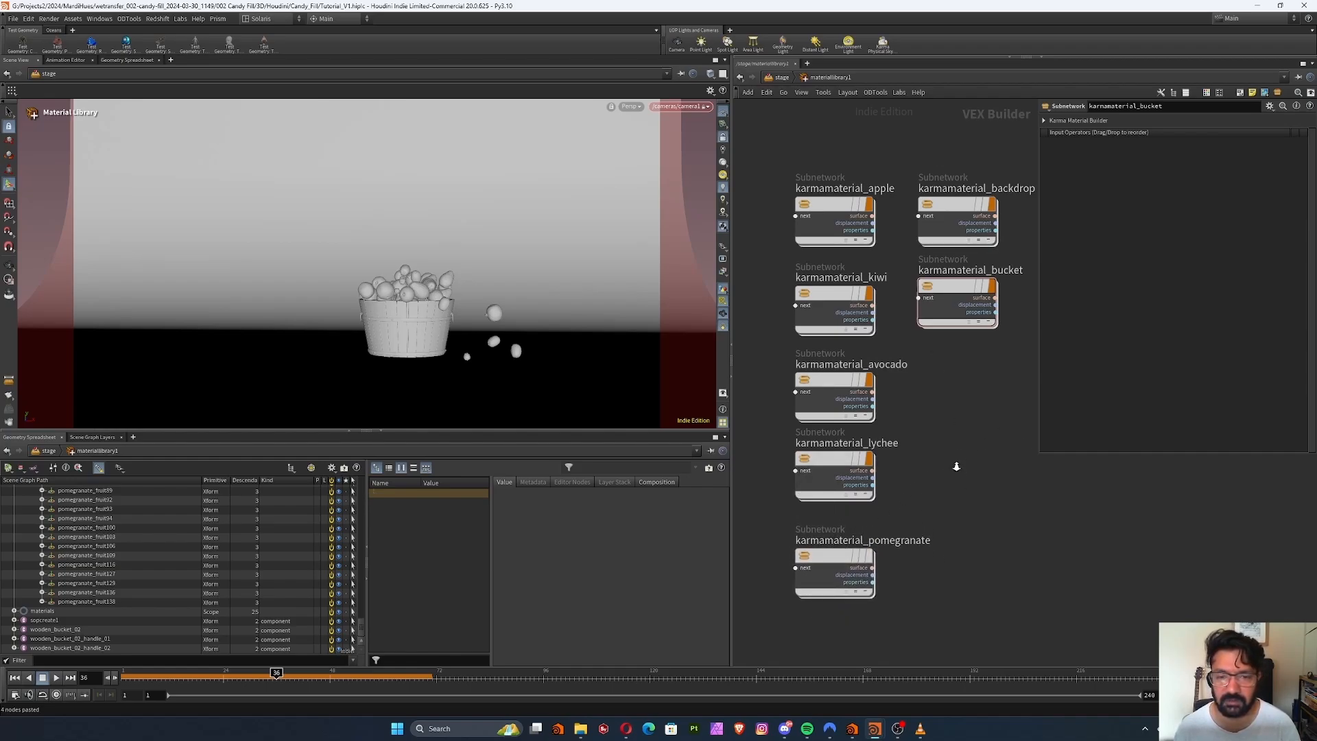
{"action": "scroll", "coordinate": [956, 466], "scroll_direction": "down", "scroll_amount": 2}
{"action": "left_click_drag", "start_coordinate": [803, 193], "coordinate": [785, 314]}
{"action": "left_click", "coordinate": [779, 78]}
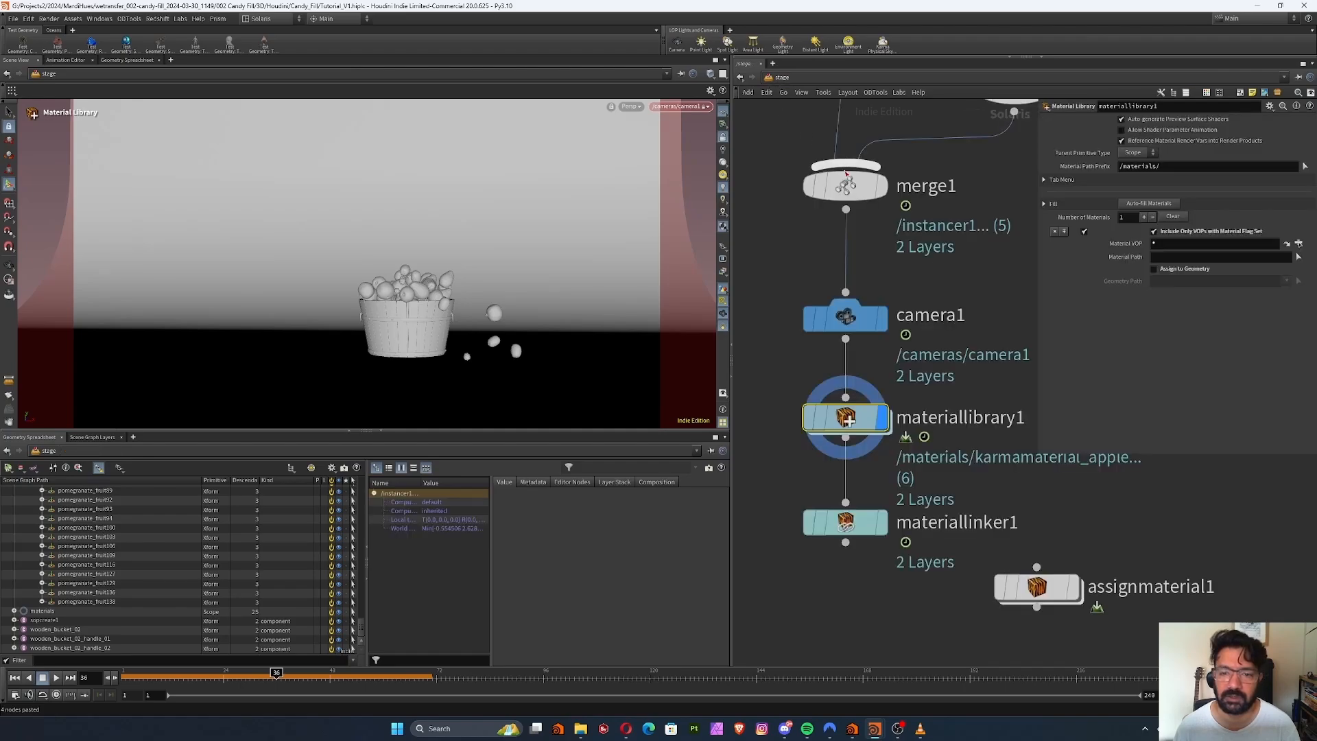
Move the Material Linker closer beneath the material library, display it and widen its parameter area so the material names are readable
{"action": "middle_click_drag", "start_coordinate": [866, 551], "coordinate": [833, 479]}
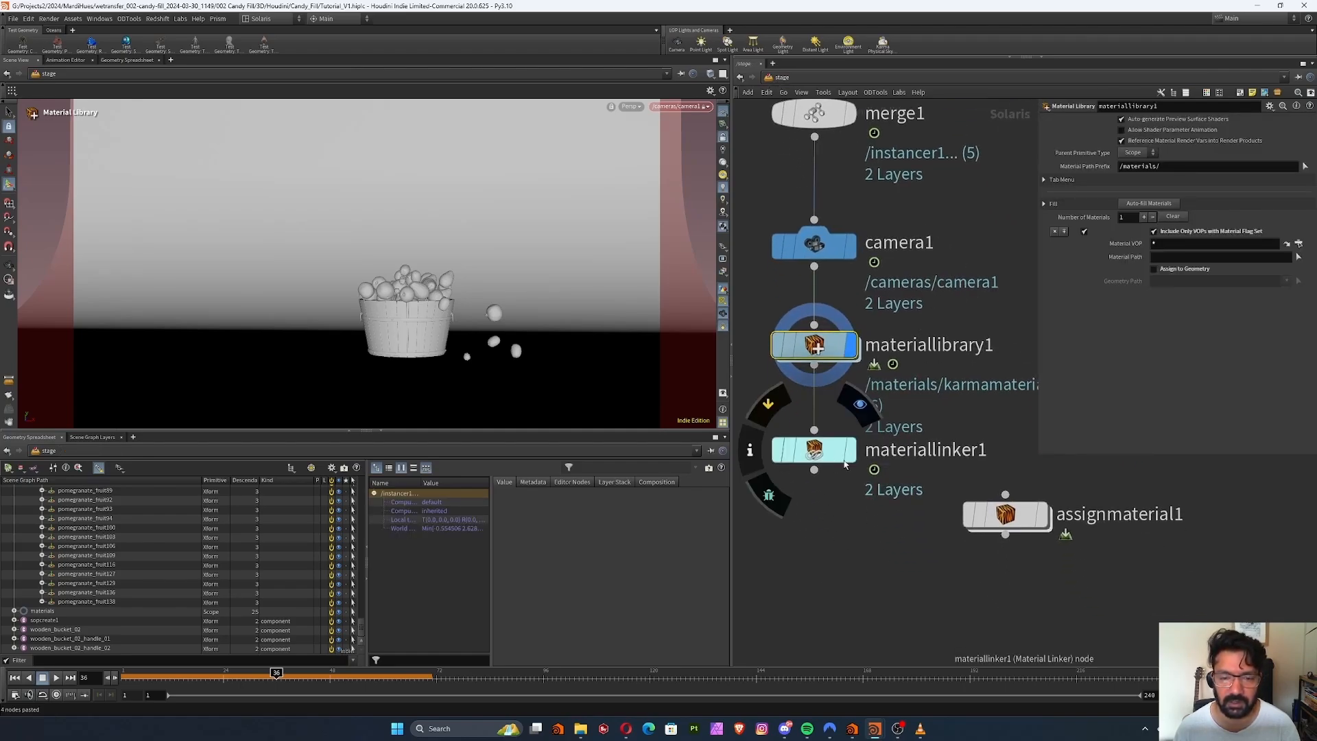
{"action": "left_click_drag", "start_coordinate": [817, 458], "coordinate": [816, 442]}
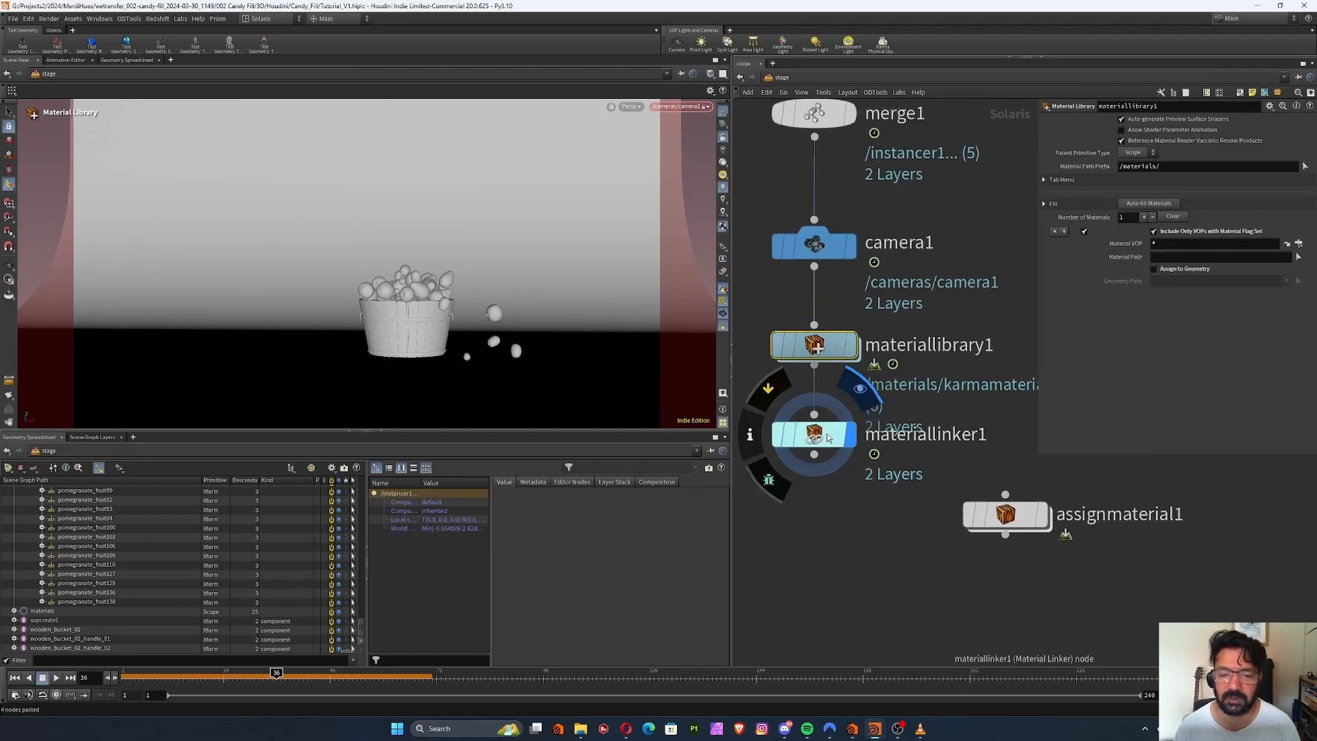
{"action": "left_click", "coordinate": [827, 438]}
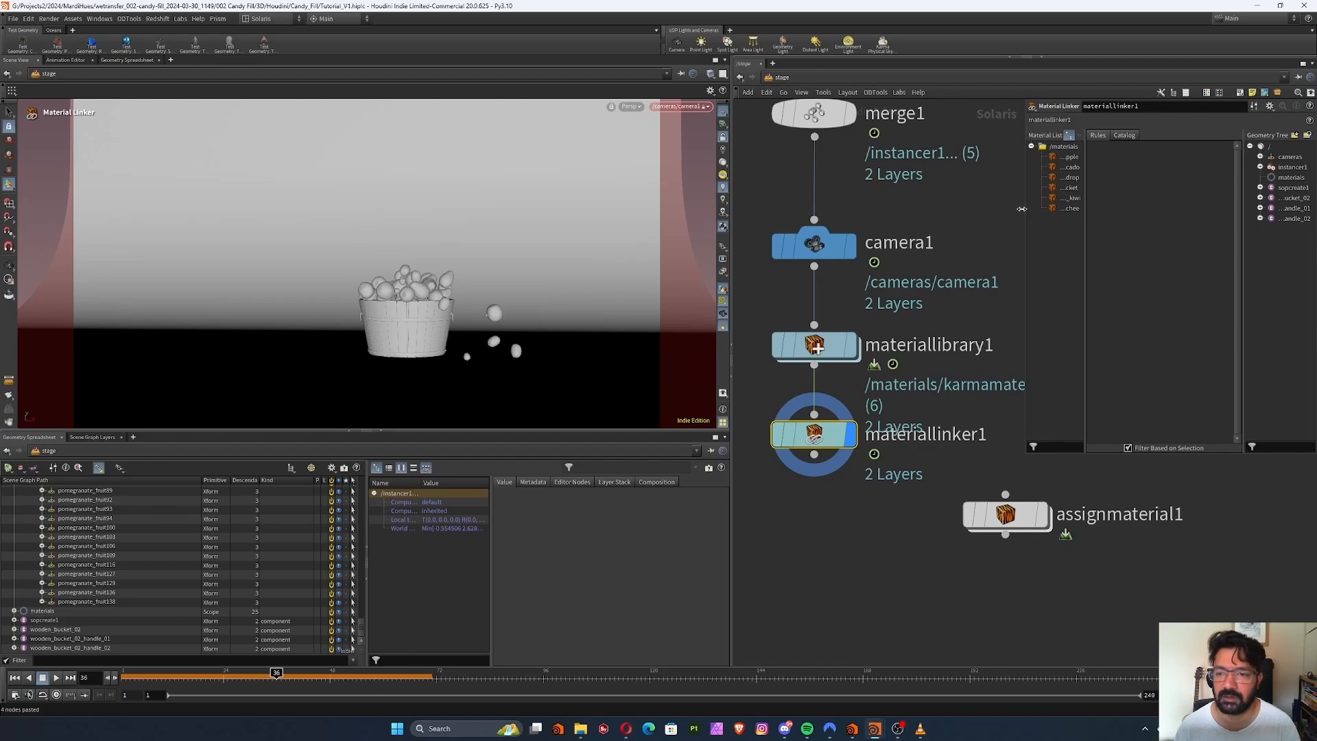
{"action": "left_click_drag", "start_coordinate": [1021, 209], "coordinate": [866, 226]}
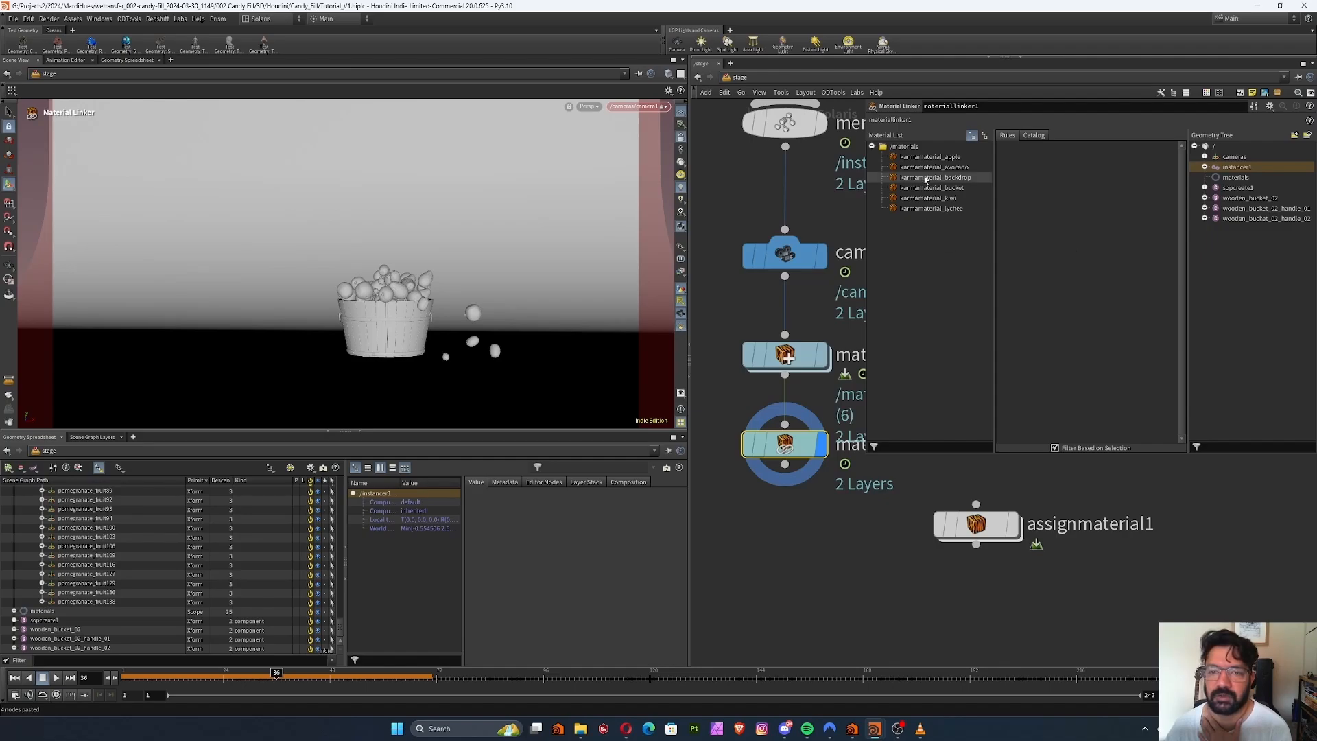
Create a rule for karmamaterial_apple in the Material Linker with the primitive pattern /instancer1/Prototypes/Fruits/apple*
{"action": "left_click_drag", "start_coordinate": [932, 160], "coordinate": [1060, 189]}
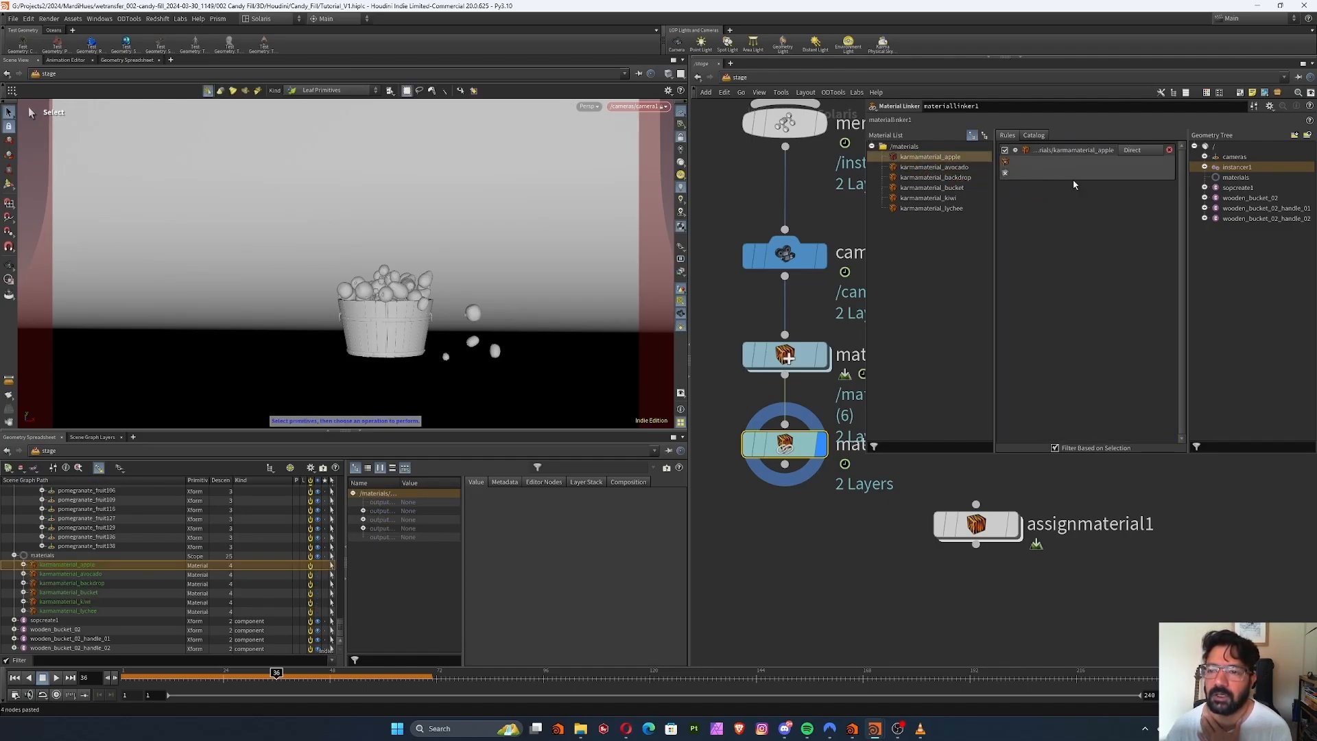
{"action": "left_click", "coordinate": [1204, 167]}
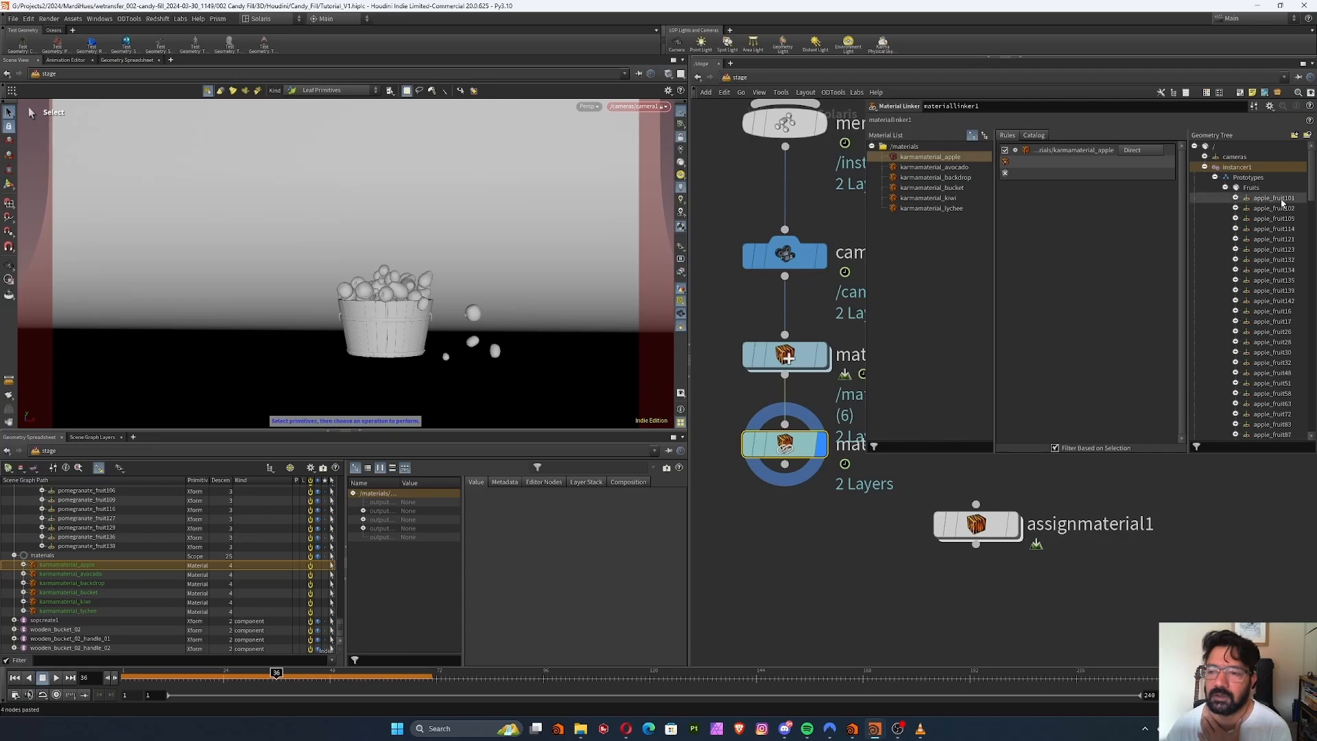
{"action": "left_click_drag", "start_coordinate": [1280, 199], "coordinate": [1062, 171]}
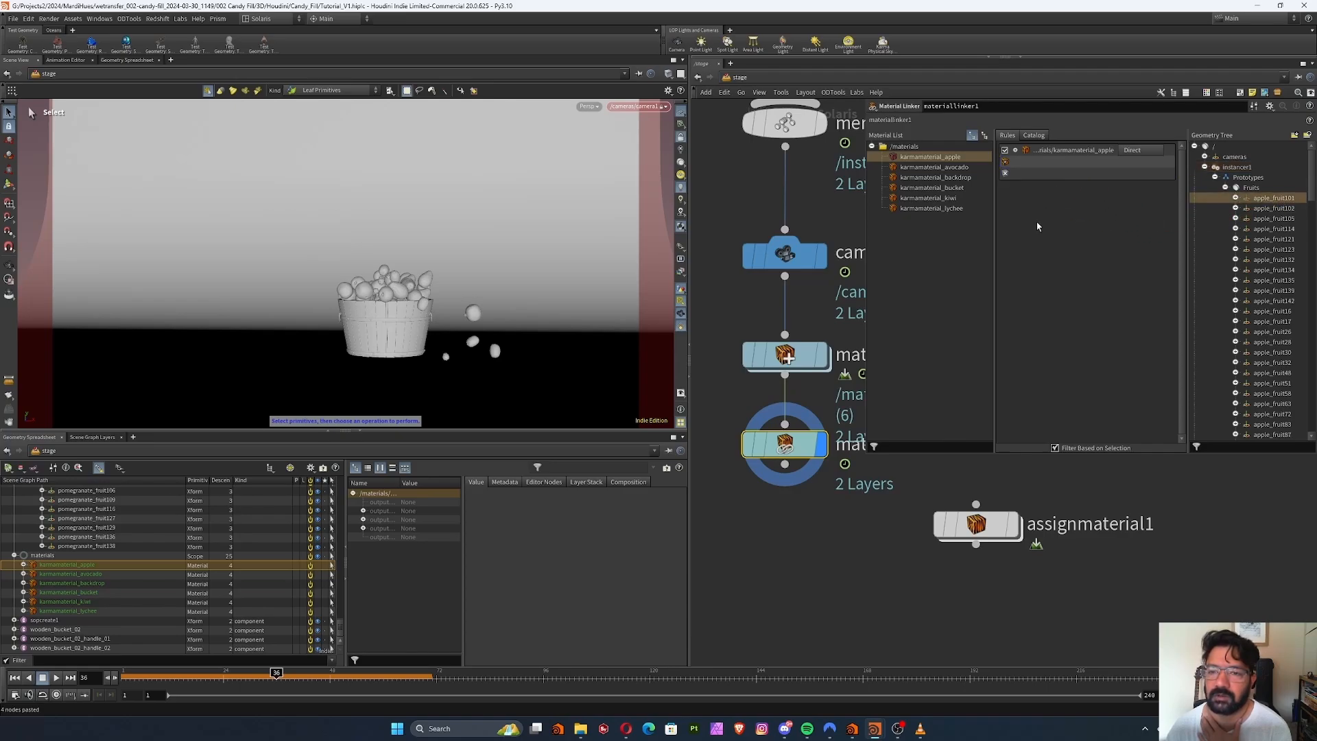
{"action": "double_click", "coordinate": [1059, 163]}
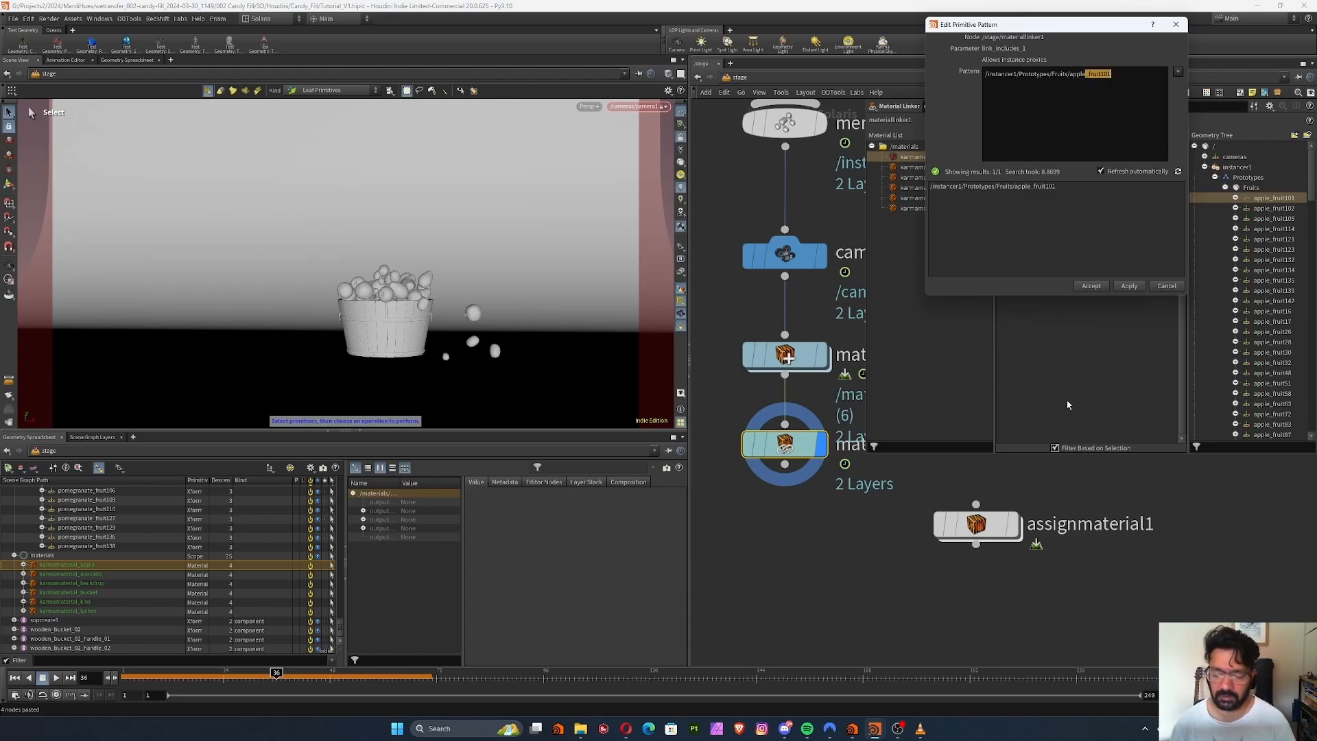
{"action": "type", "text": "*"}
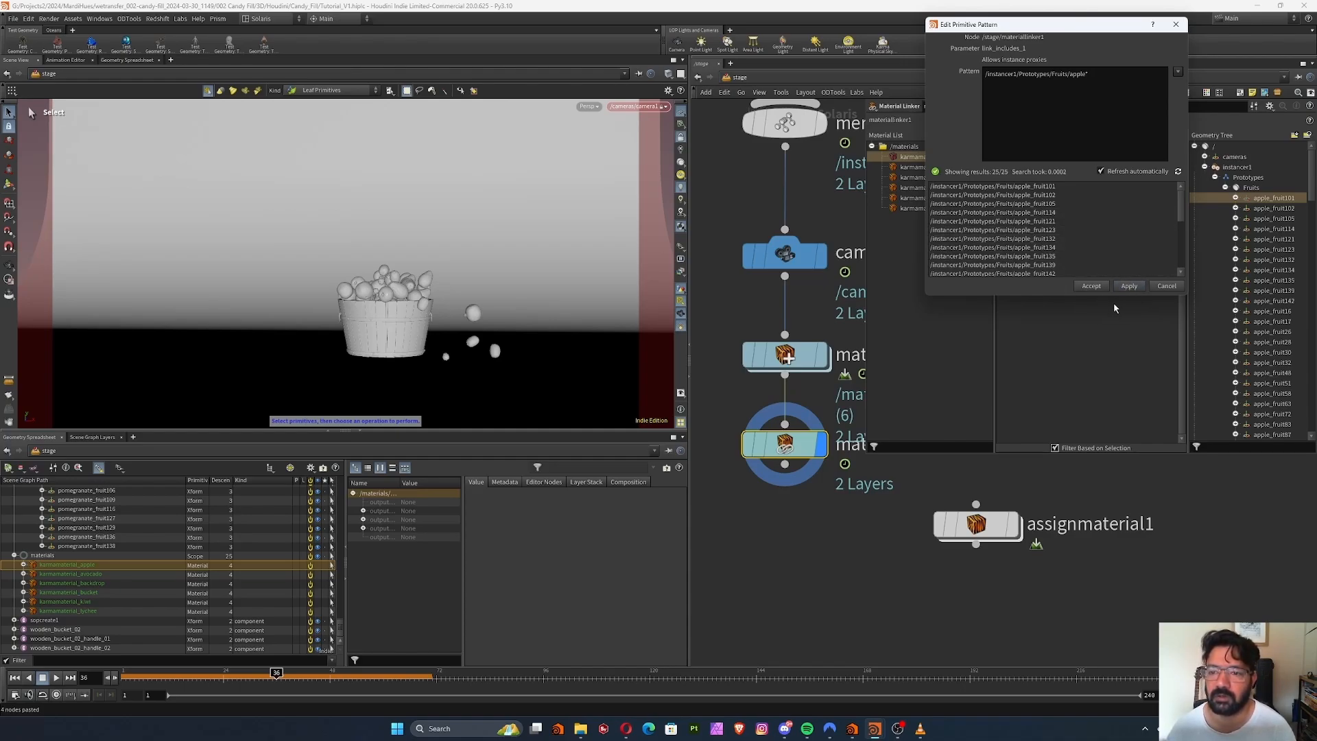
{"action": "left_click", "coordinate": [1091, 286]}
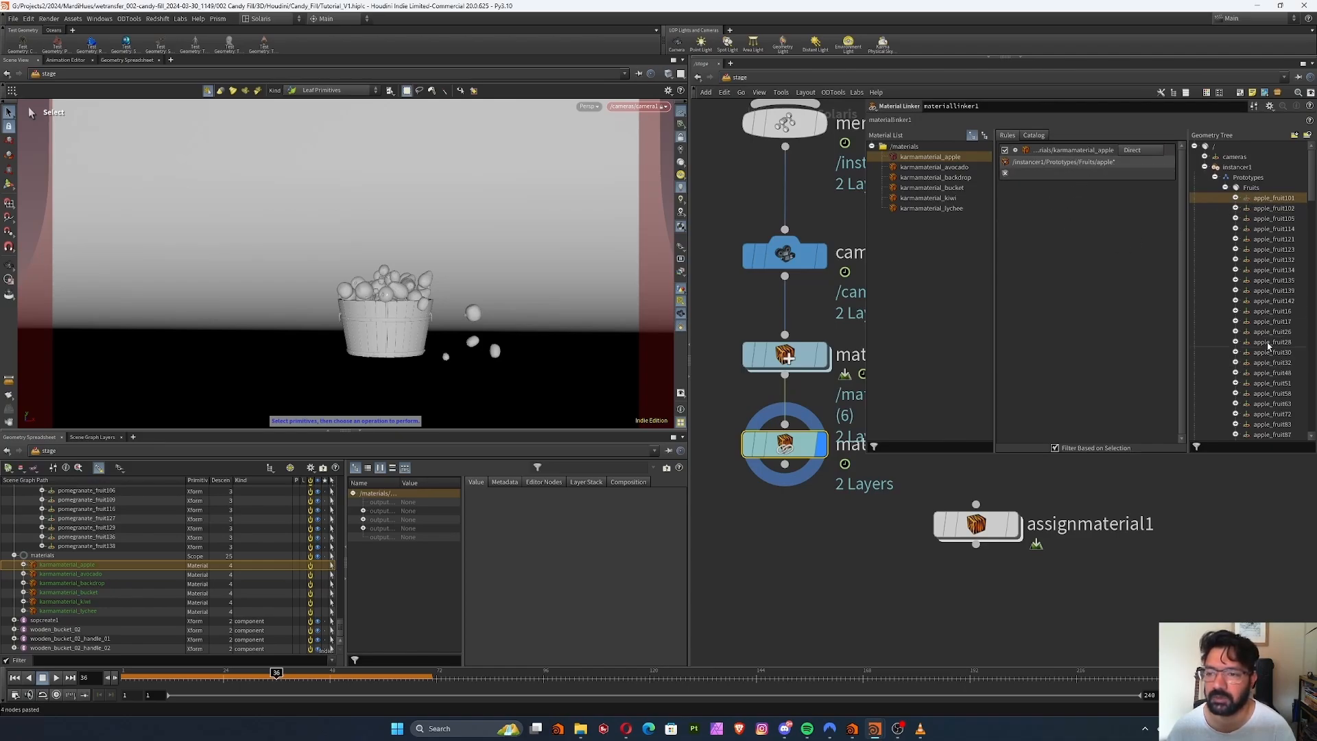
Create a Material Linker rule for karmamaterial_avocado with the primitive pattern /instancer1/Prototypes/Fruits/avocado*
{"action": "left_click", "coordinate": [947, 167]}
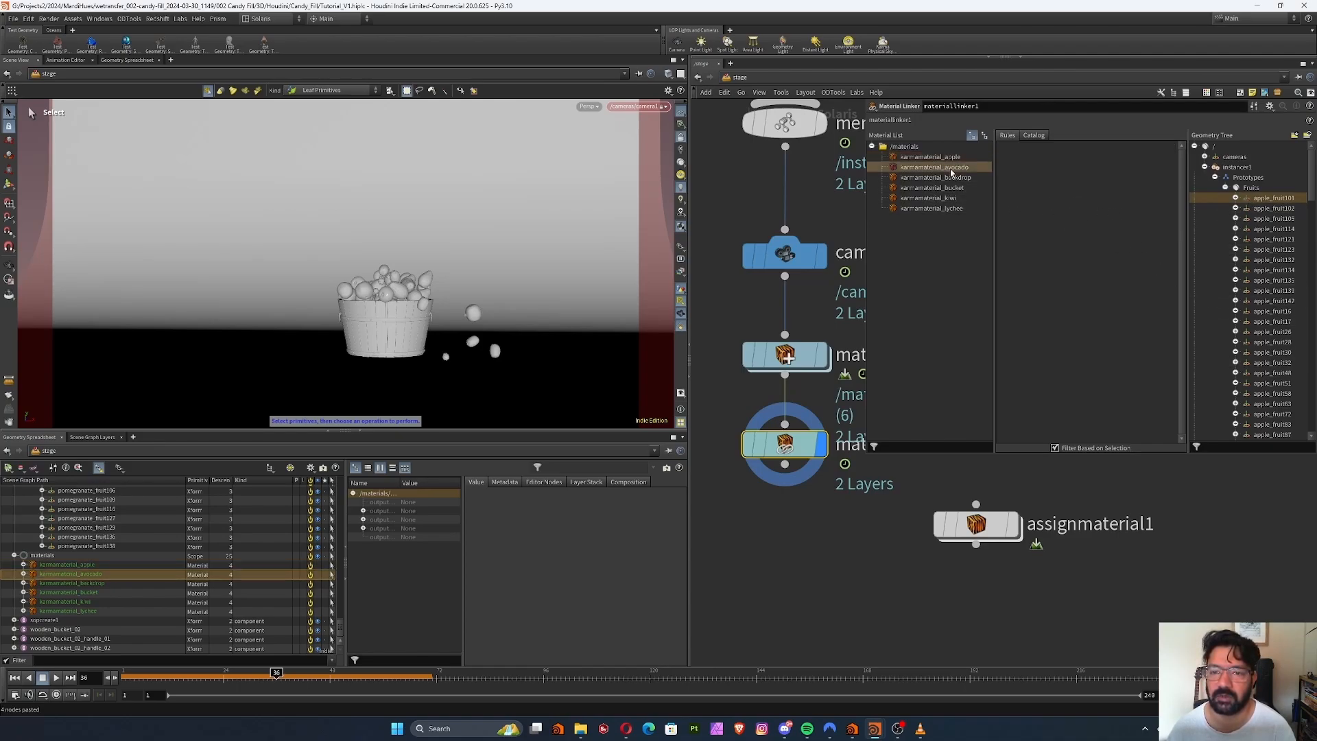
{"action": "left_click_drag", "start_coordinate": [951, 173], "coordinate": [1084, 189]}
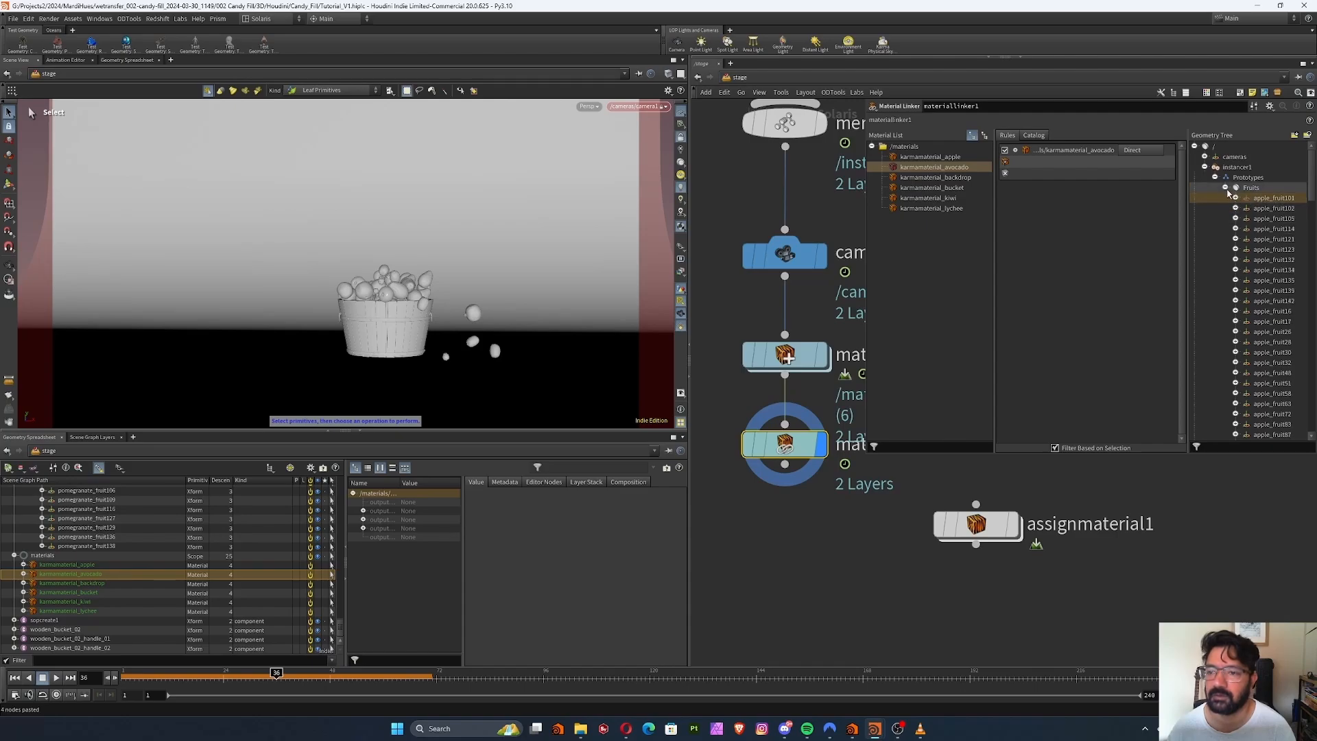
{"action": "left_click_drag", "start_coordinate": [1309, 172], "coordinate": [1312, 253]}
{"action": "left_click_drag", "start_coordinate": [1270, 208], "coordinate": [1081, 165]}
{"action": "double_click", "coordinate": [1062, 165]}
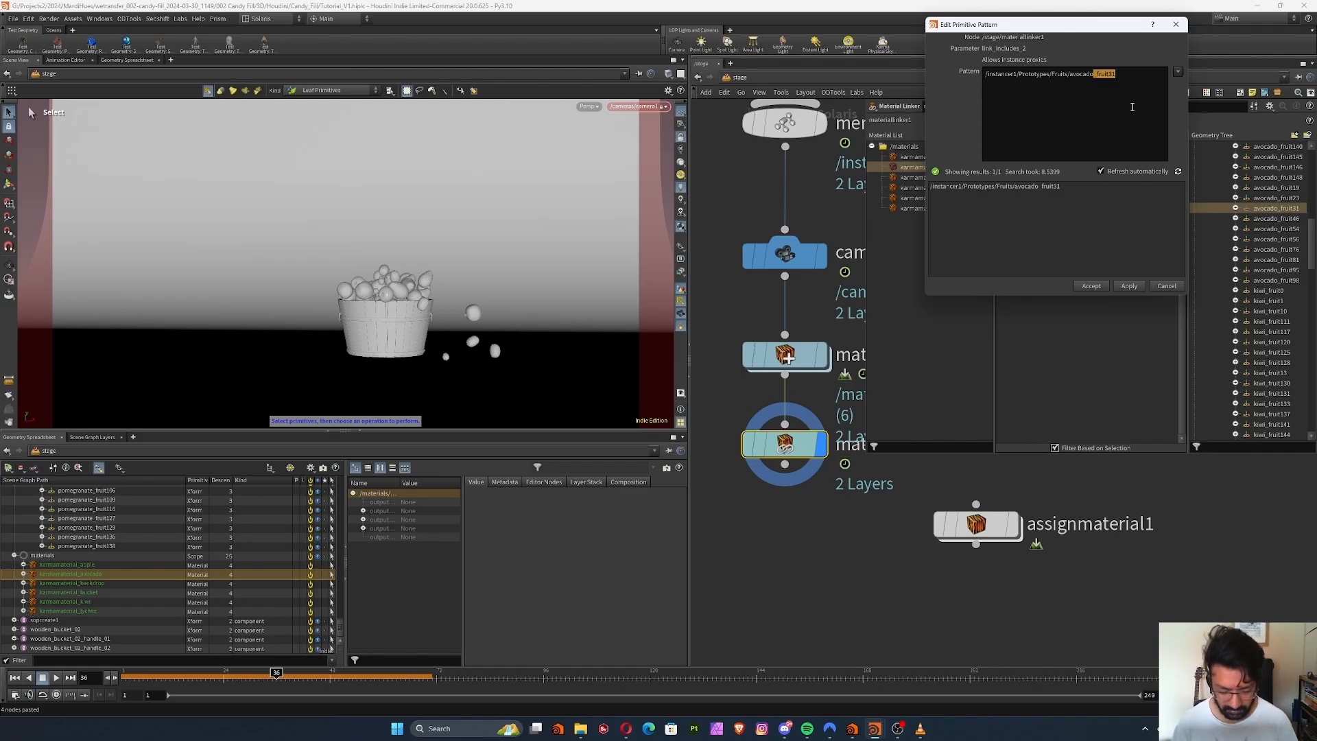
{"action": "type", "text": "*"}
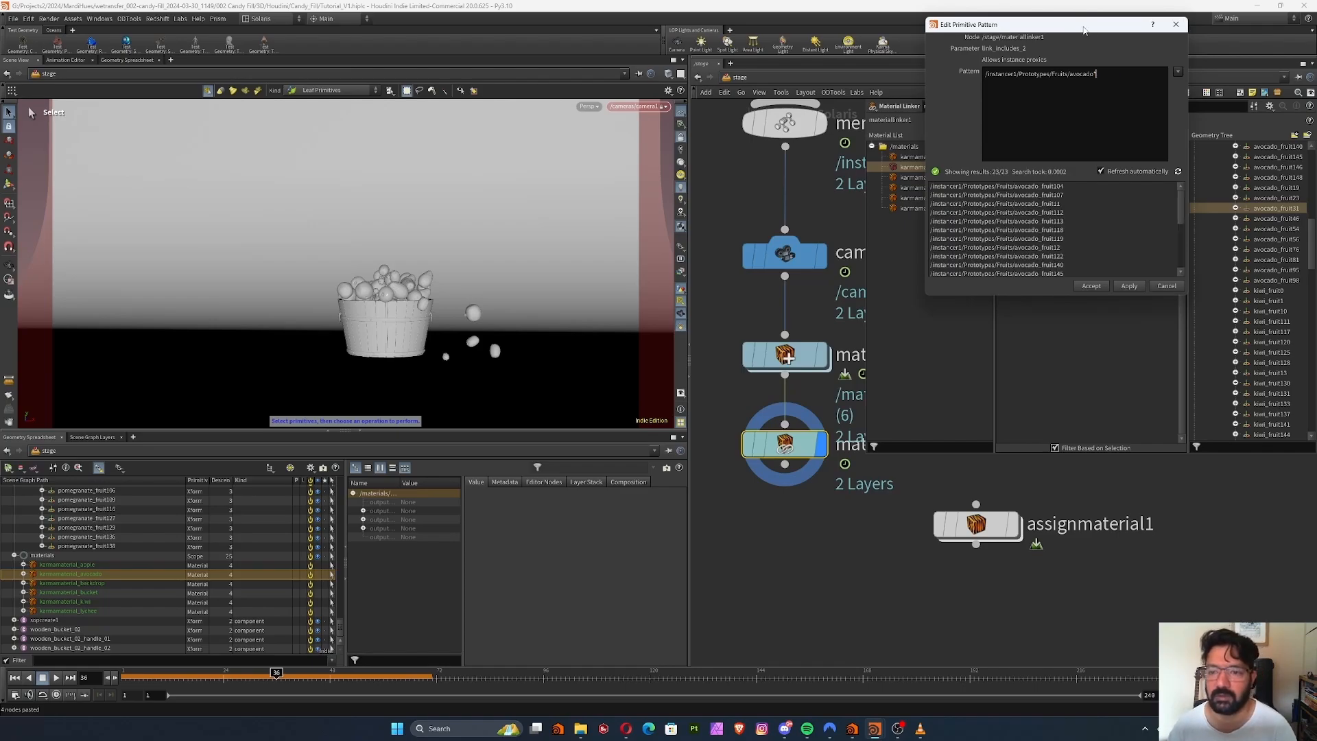
{"action": "left_click", "coordinate": [1092, 286]}
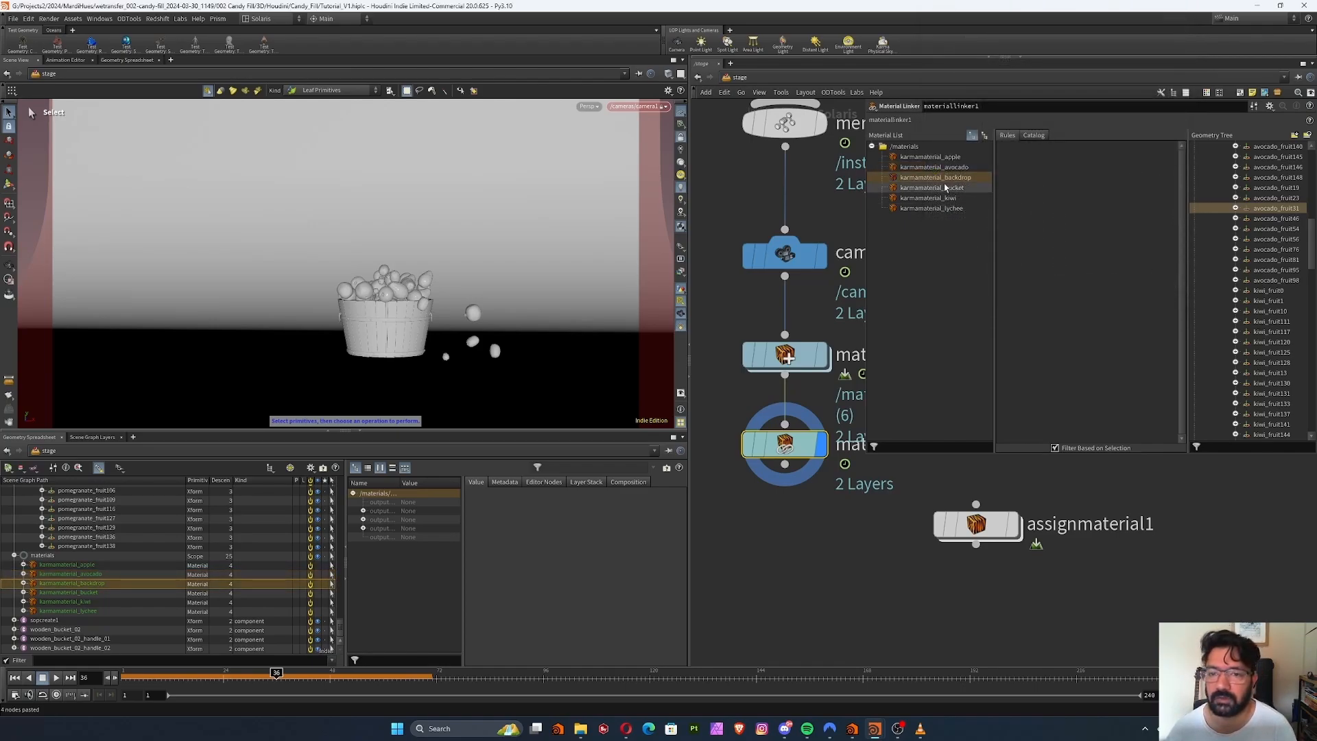
Rename the SOP Create node to Backdrop and create a Material Linker rule assigning karmamaterial_backdrop to the /Backdrop primitive
{"action": "left_click_drag", "start_coordinate": [951, 179], "coordinate": [1069, 156]}
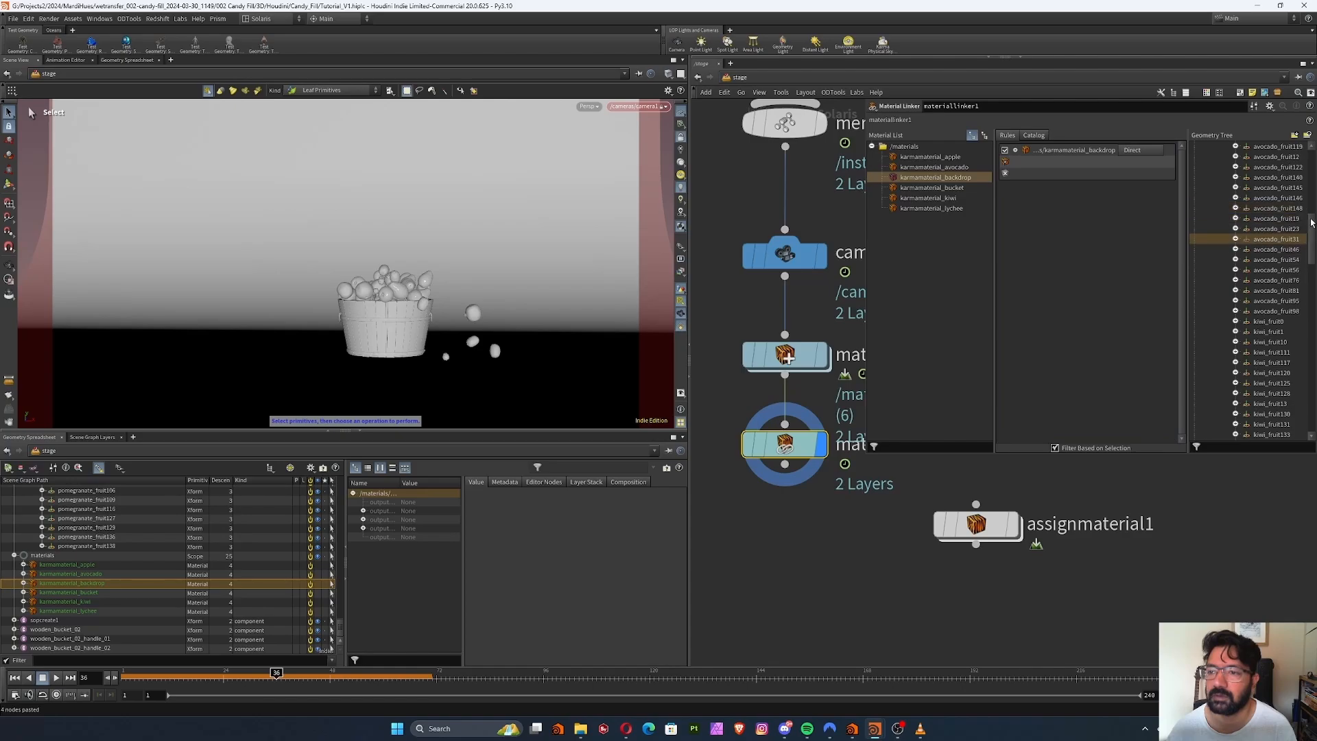
{"action": "left_click", "coordinate": [1224, 187]}
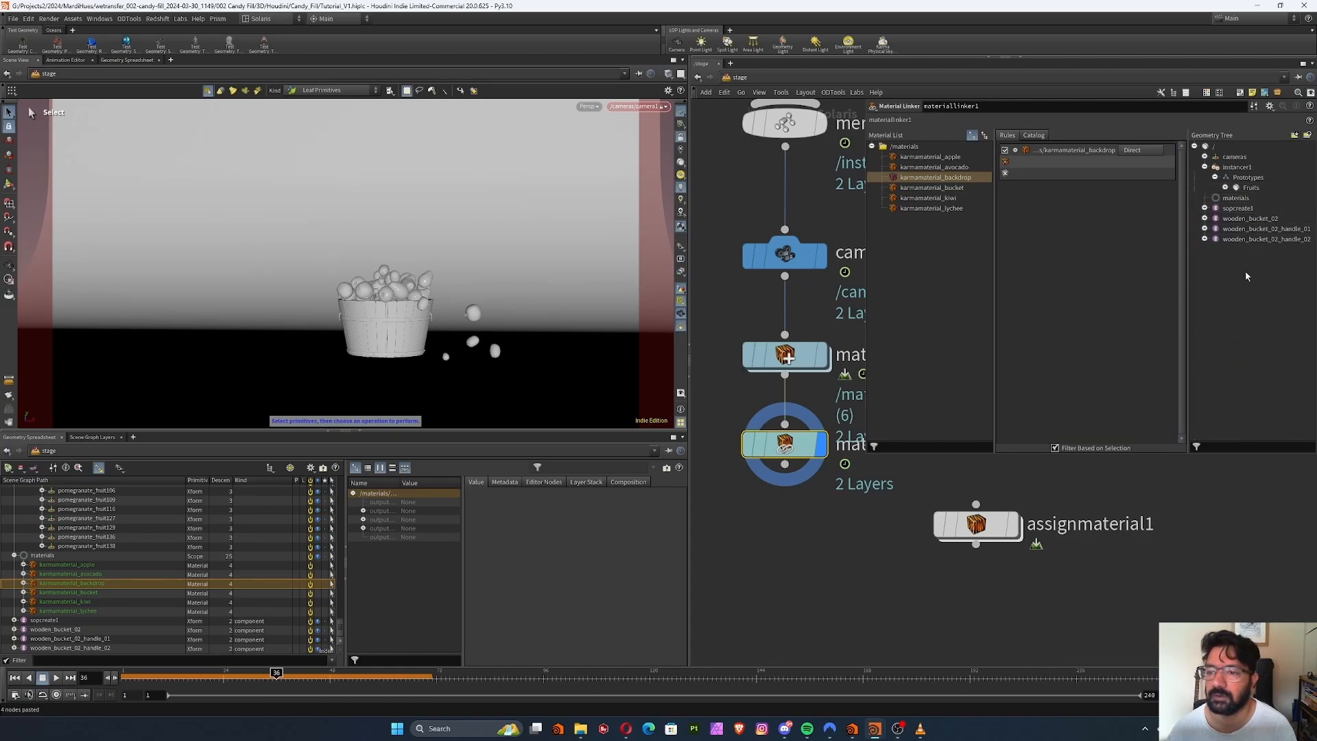
{"action": "middle_click_drag", "start_coordinate": [861, 211], "coordinate": [801, 727]}
{"action": "middle_click_drag", "start_coordinate": [985, 518], "coordinate": [931, 585]}
{"action": "left_click", "coordinate": [956, 524]}
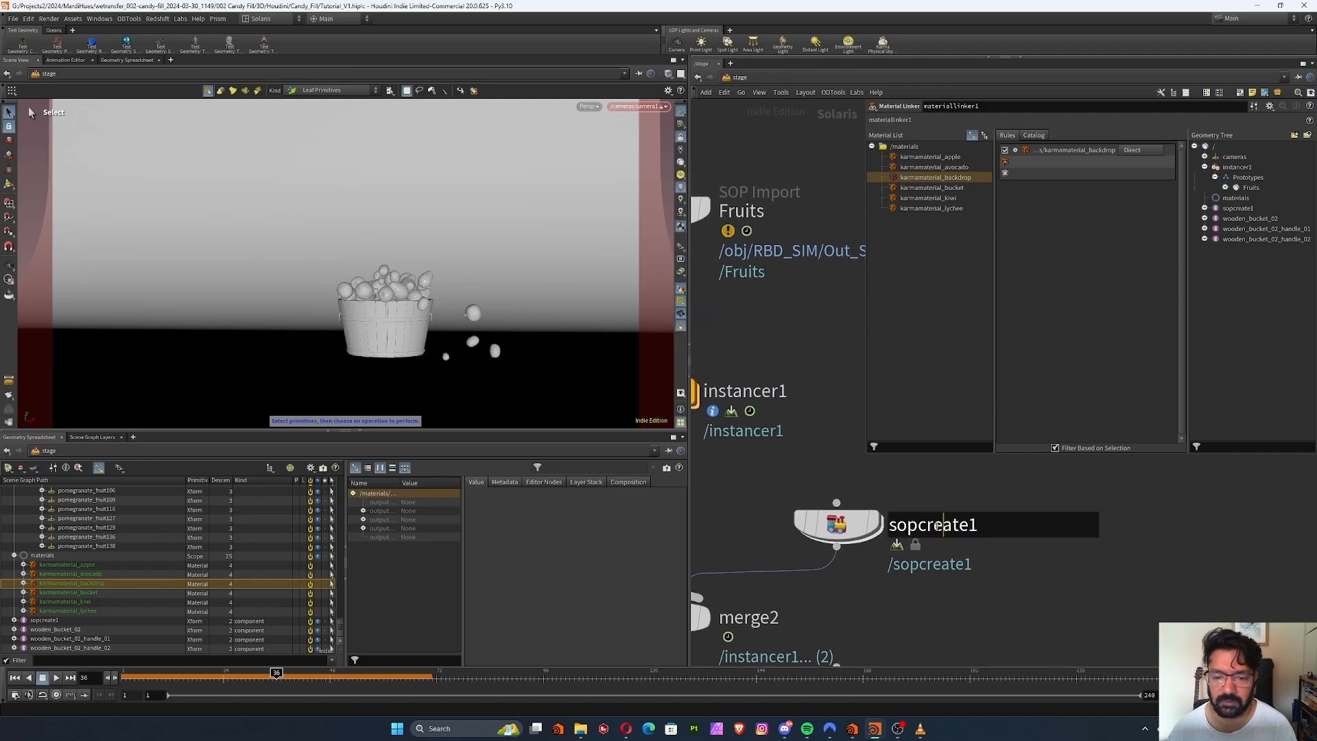
{"action": "key", "text": "ctrl+a"}
{"action": "type", "text": "Backdrop"}
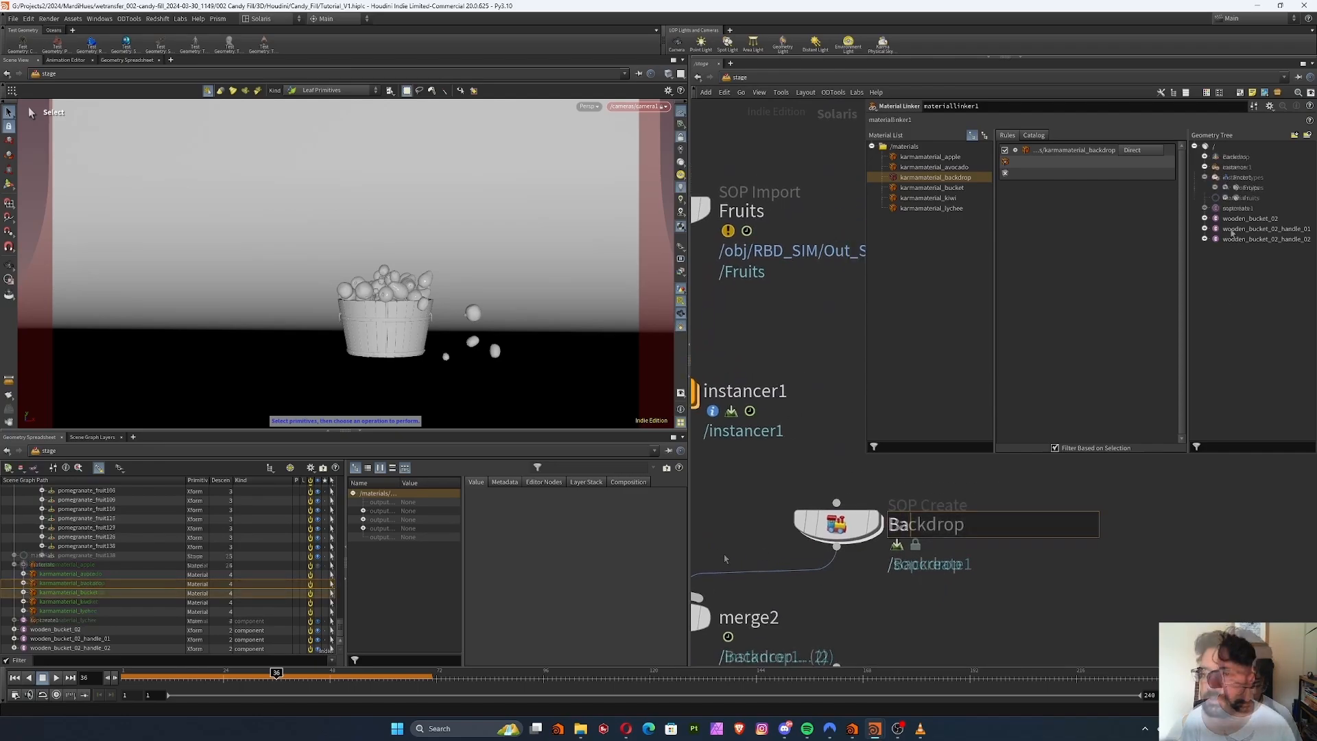
{"action": "key", "text": "Return"}
{"action": "left_click_drag", "start_coordinate": [1235, 156], "coordinate": [1090, 168]}
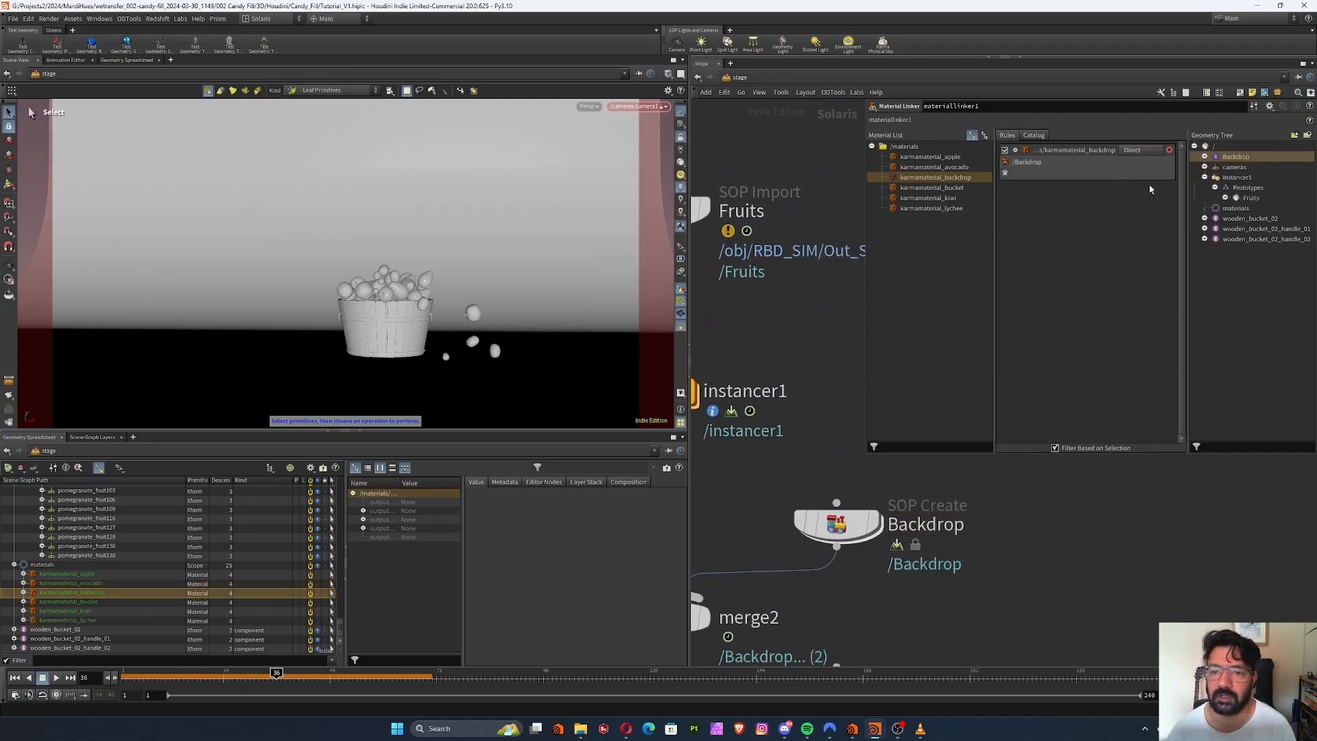
Review the Material Linker rules of the bucket, apple, avocado and kiwi materials
{"action": "left_click", "coordinate": [931, 187]}
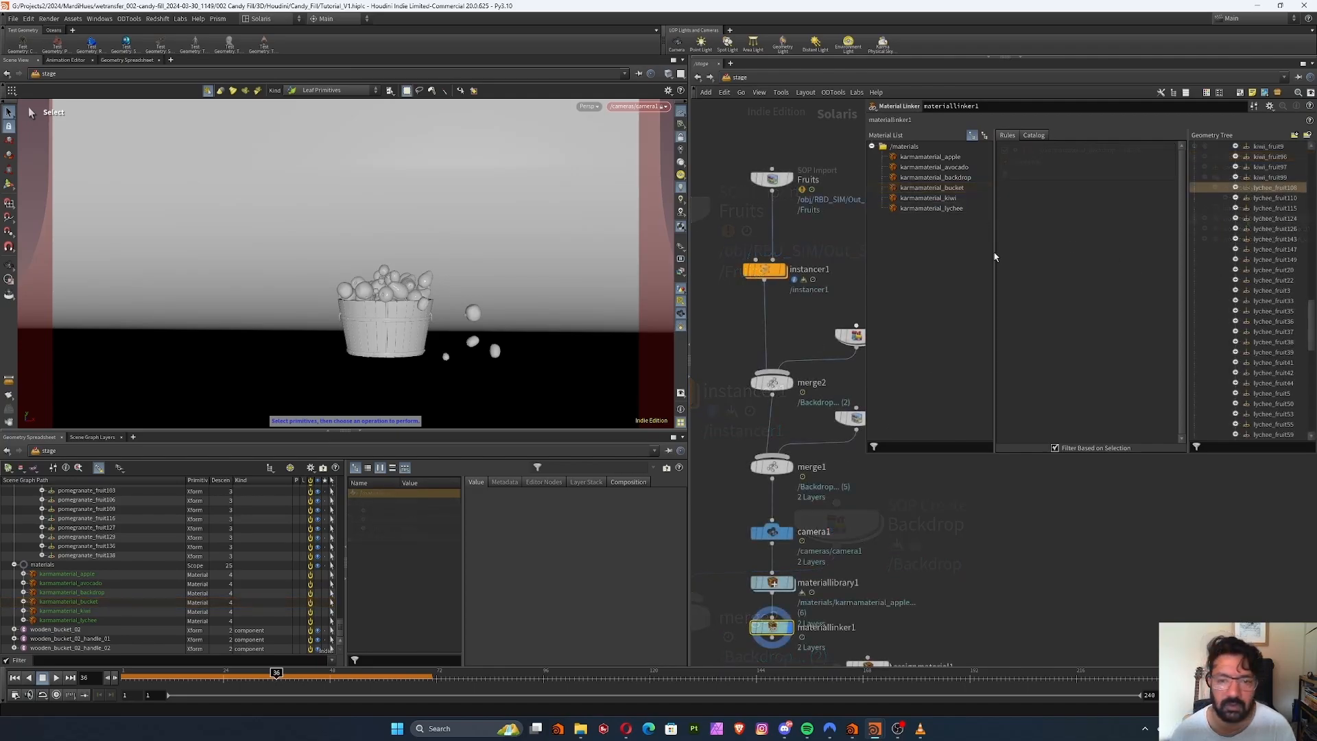
{"action": "left_click", "coordinate": [936, 156]}
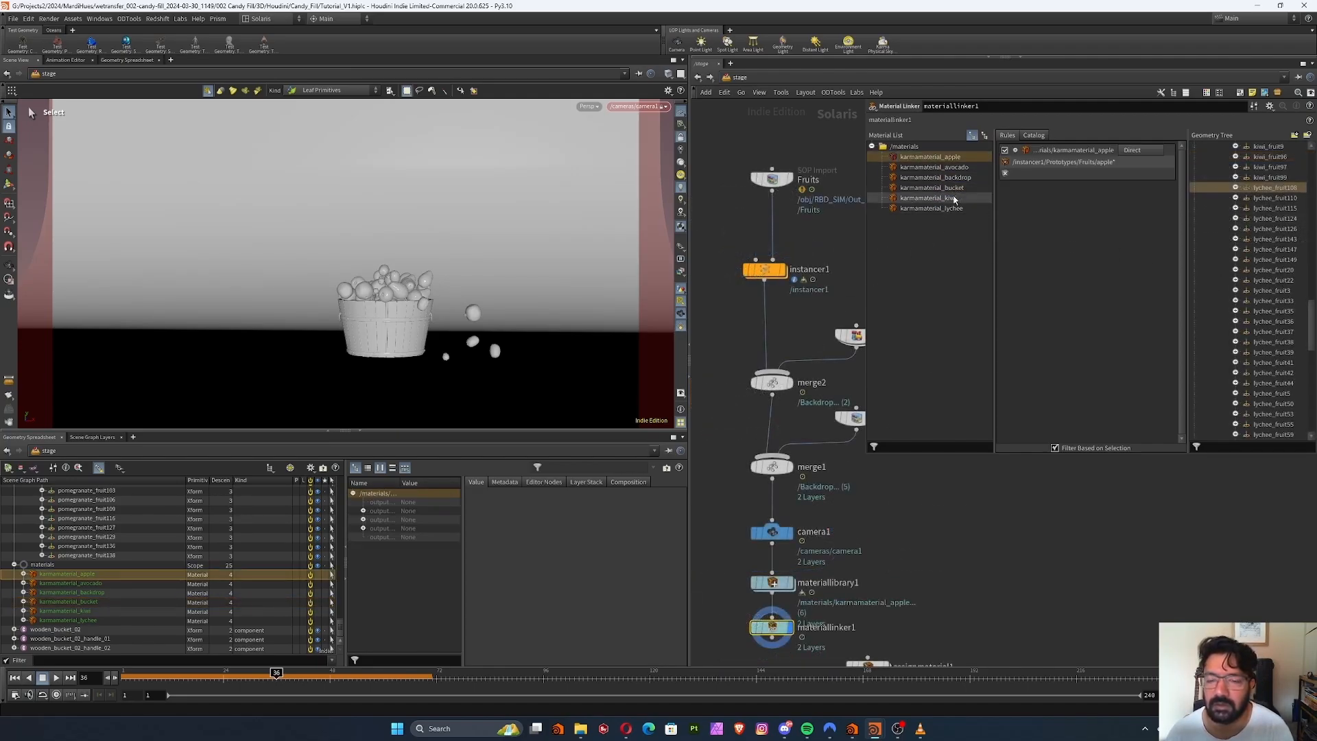
{"action": "left_click", "coordinate": [933, 167]}
{"action": "left_click", "coordinate": [929, 197]}
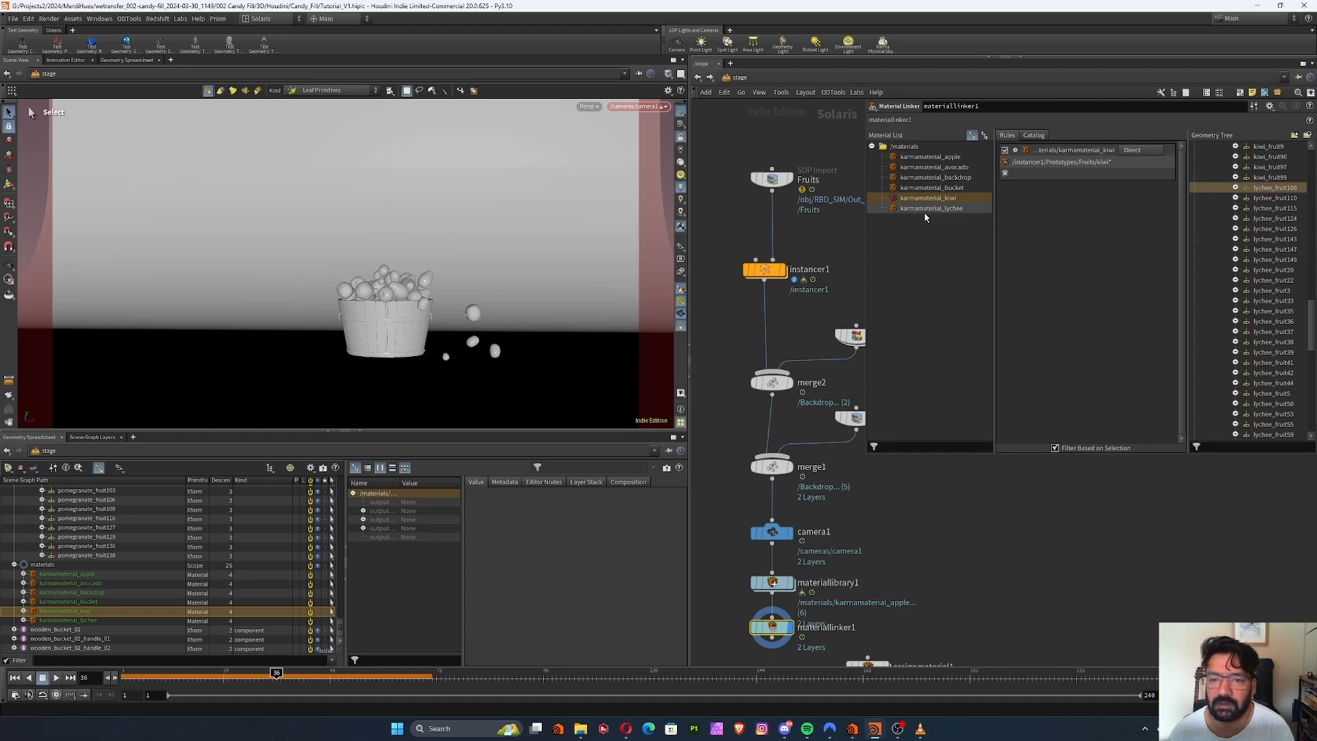
Go to frame 12 and leave the locked camera view to frame the whole column of falling fruits and the backdrop
{"action": "mouse_move", "coordinate": [985, 498]}
{"action": "middle_mouse_down"}
{"action": "mouse_move", "coordinate": [970, 497]}
{"action": "mouse_move", "coordinate": [952, 443]}
{"action": "middle_mouse_up"}
{"action": "middle_click_drag", "start_coordinate": [834, 541], "coordinate": [865, 512]}
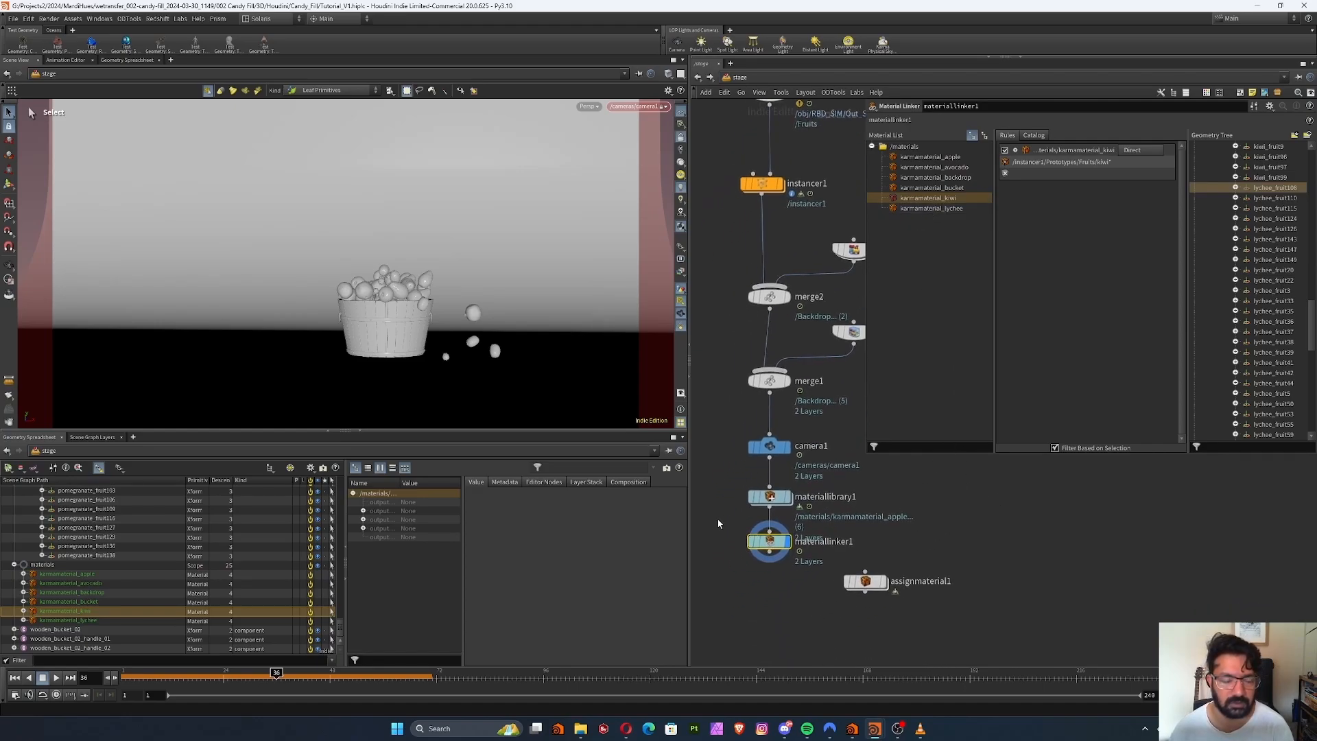
{"action": "left_click", "coordinate": [170, 672]}
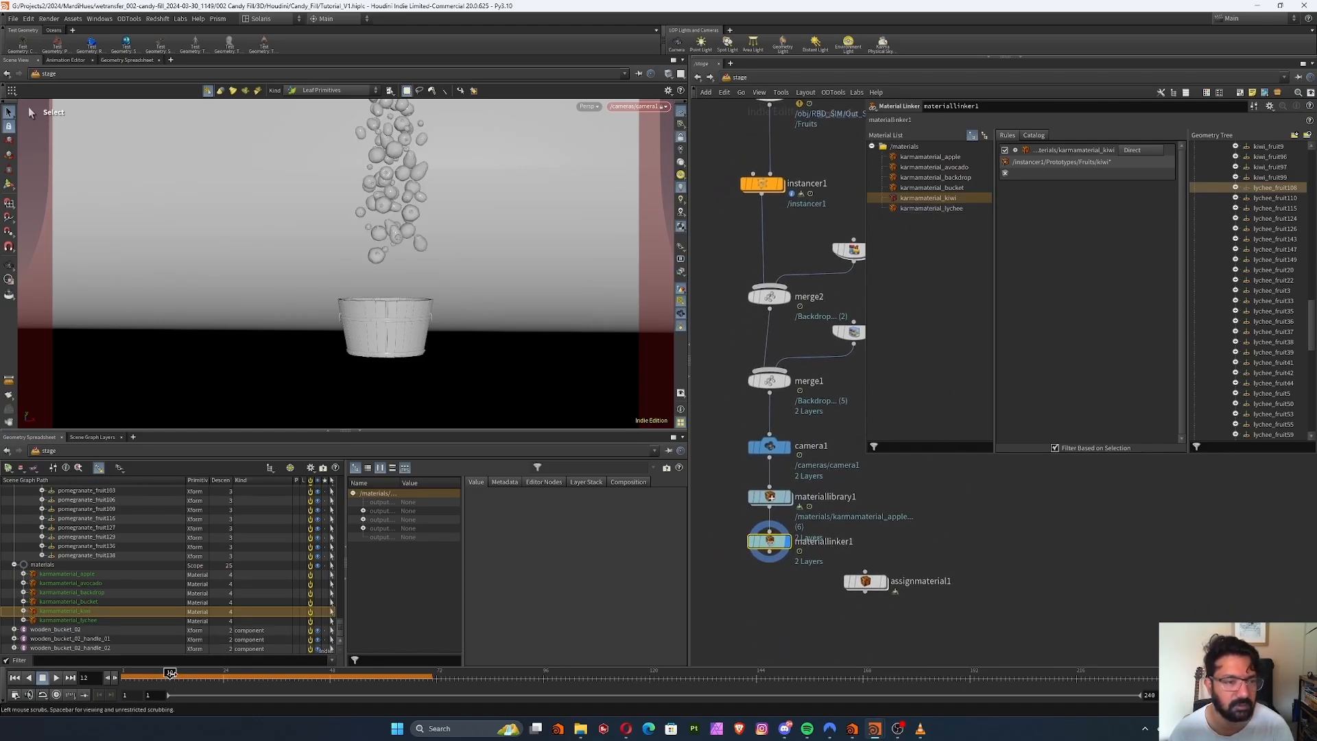
{"action": "left_click", "coordinate": [684, 136]}
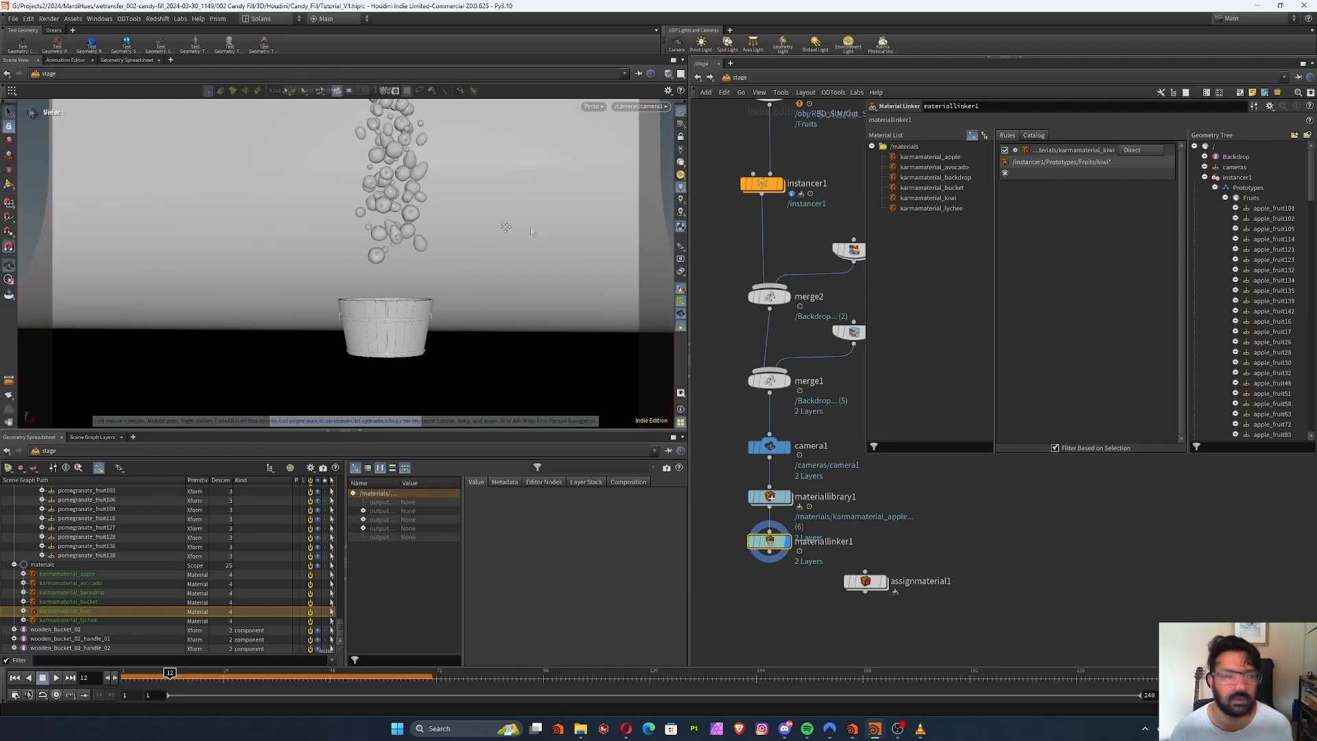
{"action": "left_click_drag", "start_coordinate": [506, 226], "coordinate": [478, 280], "text": "alt"}
{"action": "right_click_drag", "start_coordinate": [478, 279], "coordinate": [337, 355], "text": "alt"}
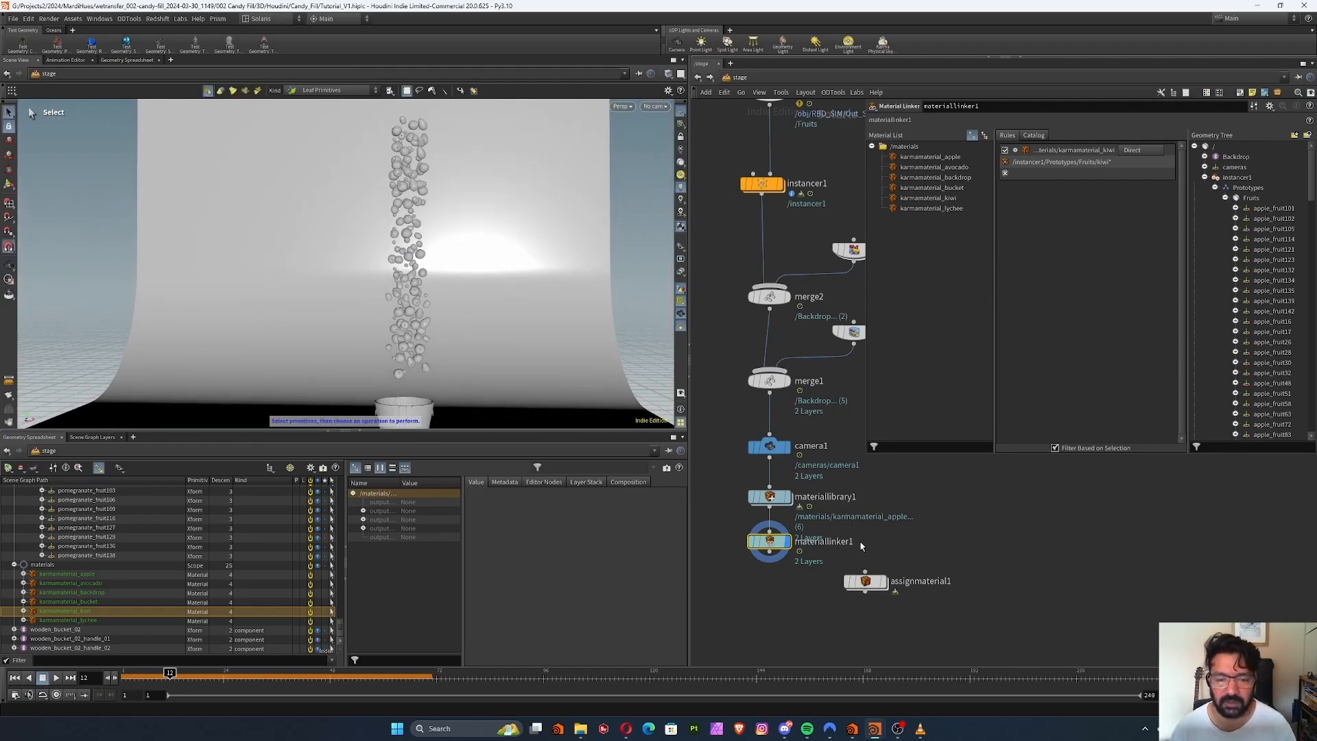
Move assignmaterial1 out of the way and merge a new Dome Light with the Material Linker's output in a displayed Merge node
{"action": "middle_click_drag", "start_coordinate": [857, 446], "coordinate": [830, 372]}
{"action": "left_click_drag", "start_coordinate": [837, 507], "coordinate": [975, 519]}
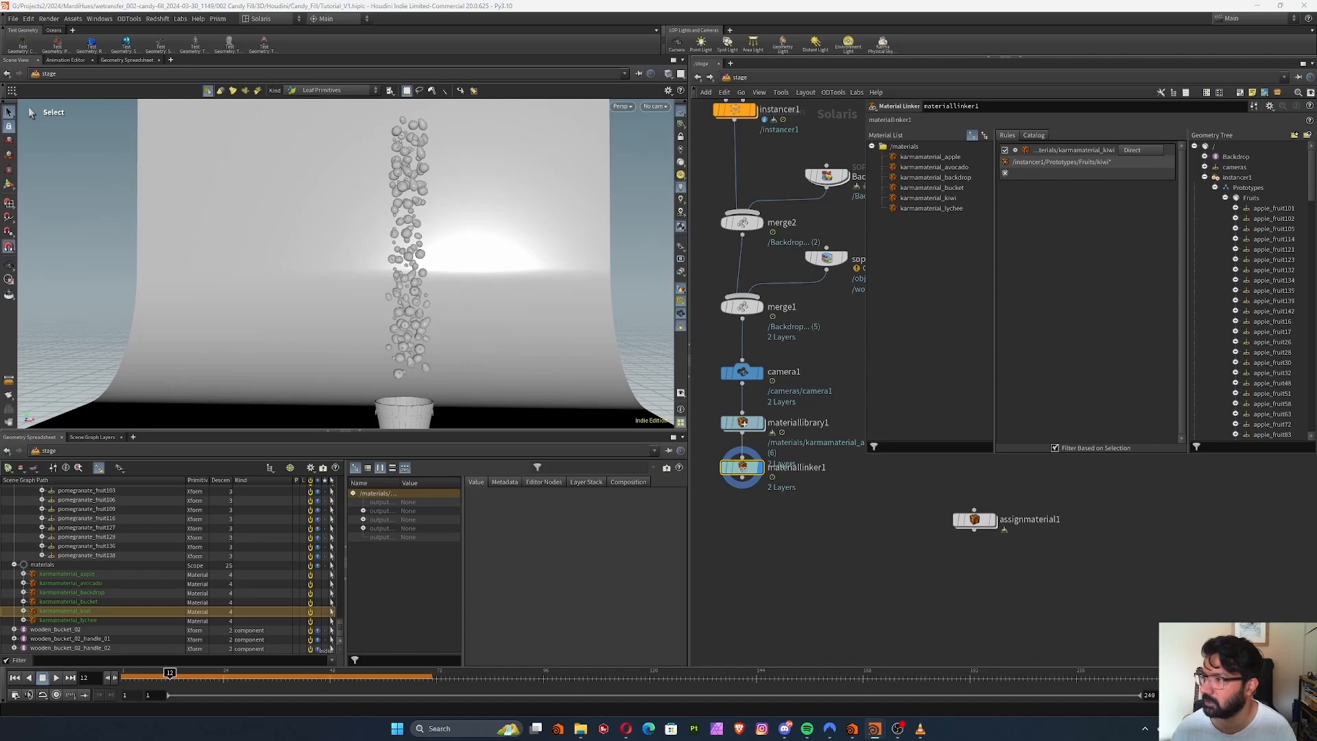
{"action": "middle_click_drag", "start_coordinate": [825, 518], "coordinate": [850, 493]}
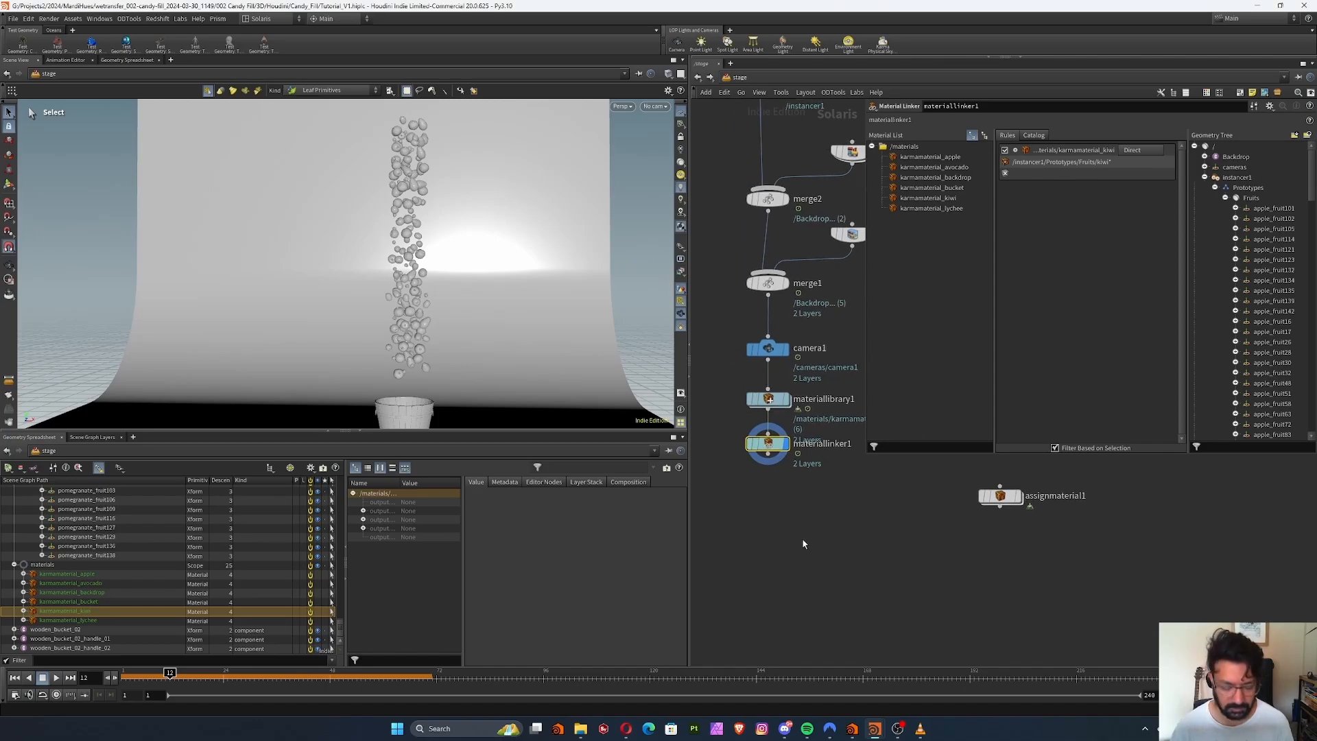
{"action": "key", "text": "Tab"}
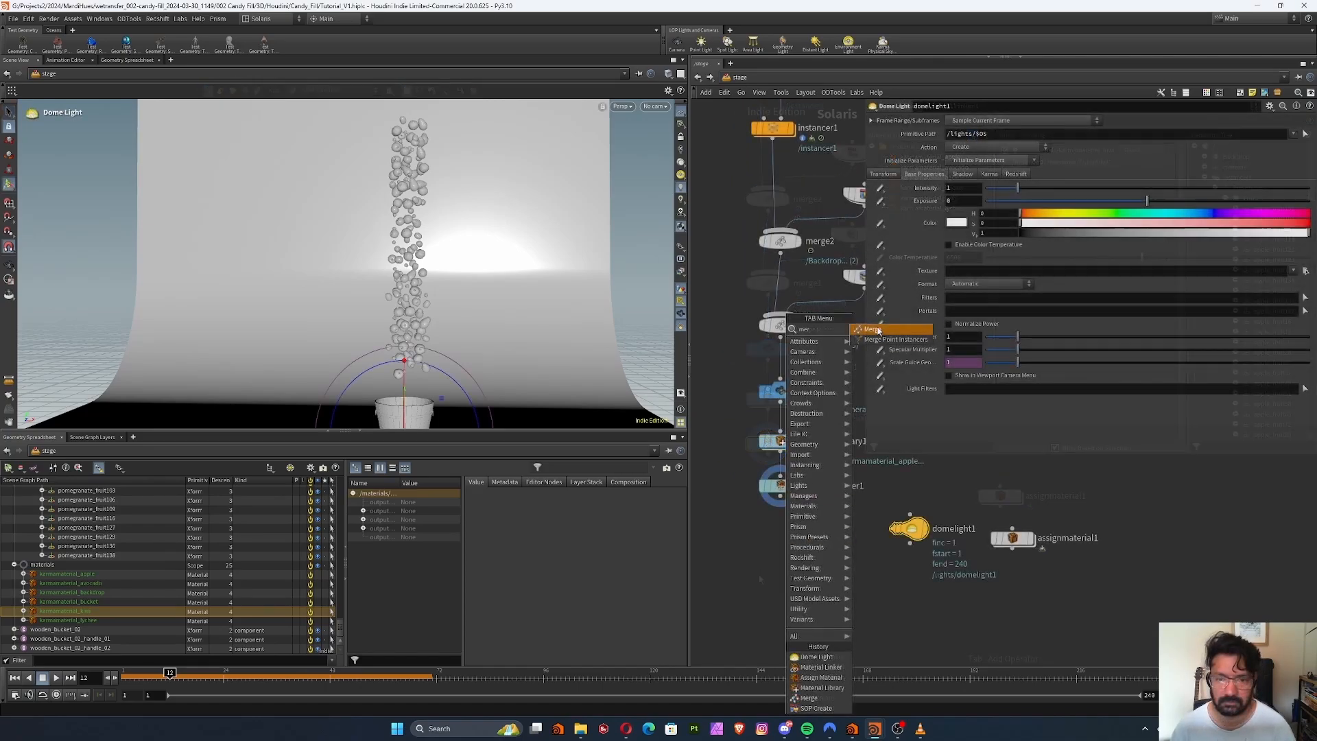
{"action": "left_click", "coordinate": [872, 330]}
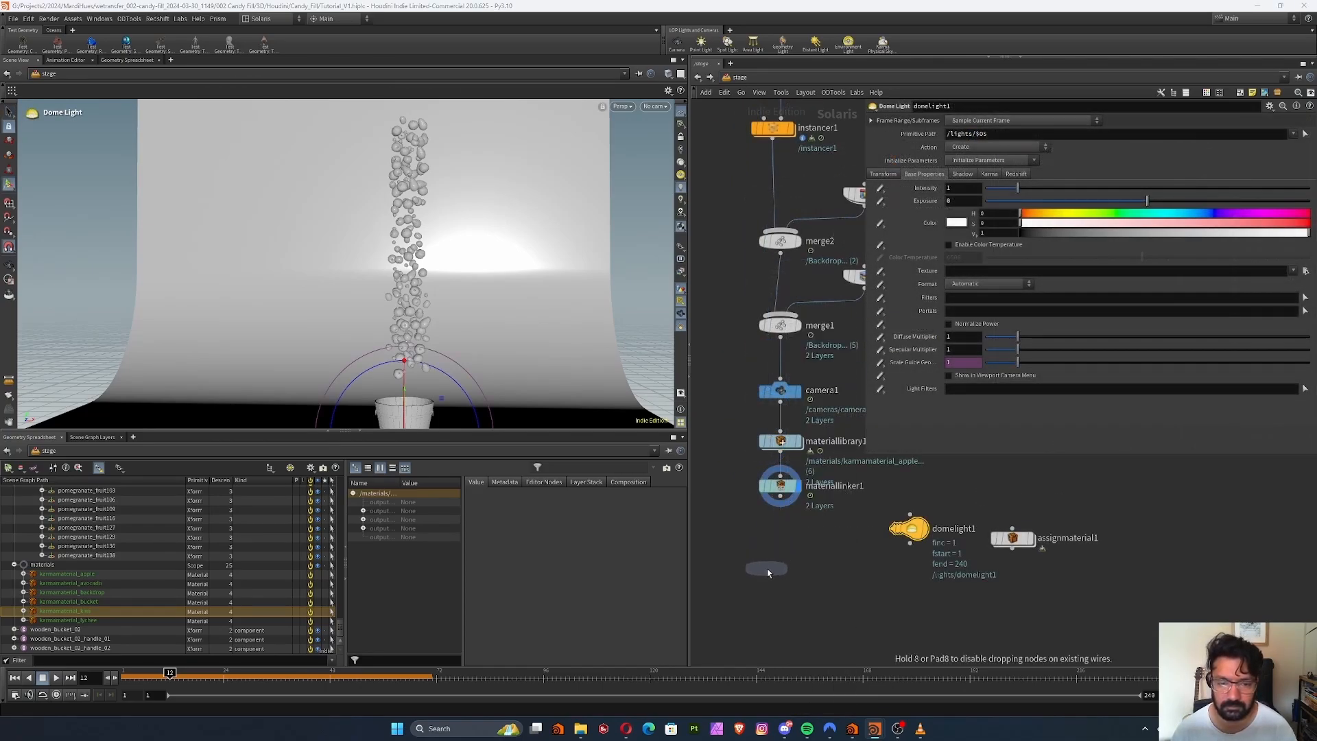
{"action": "left_click", "coordinate": [773, 567]}
{"action": "left_click_drag", "start_coordinate": [910, 545], "coordinate": [779, 556]}
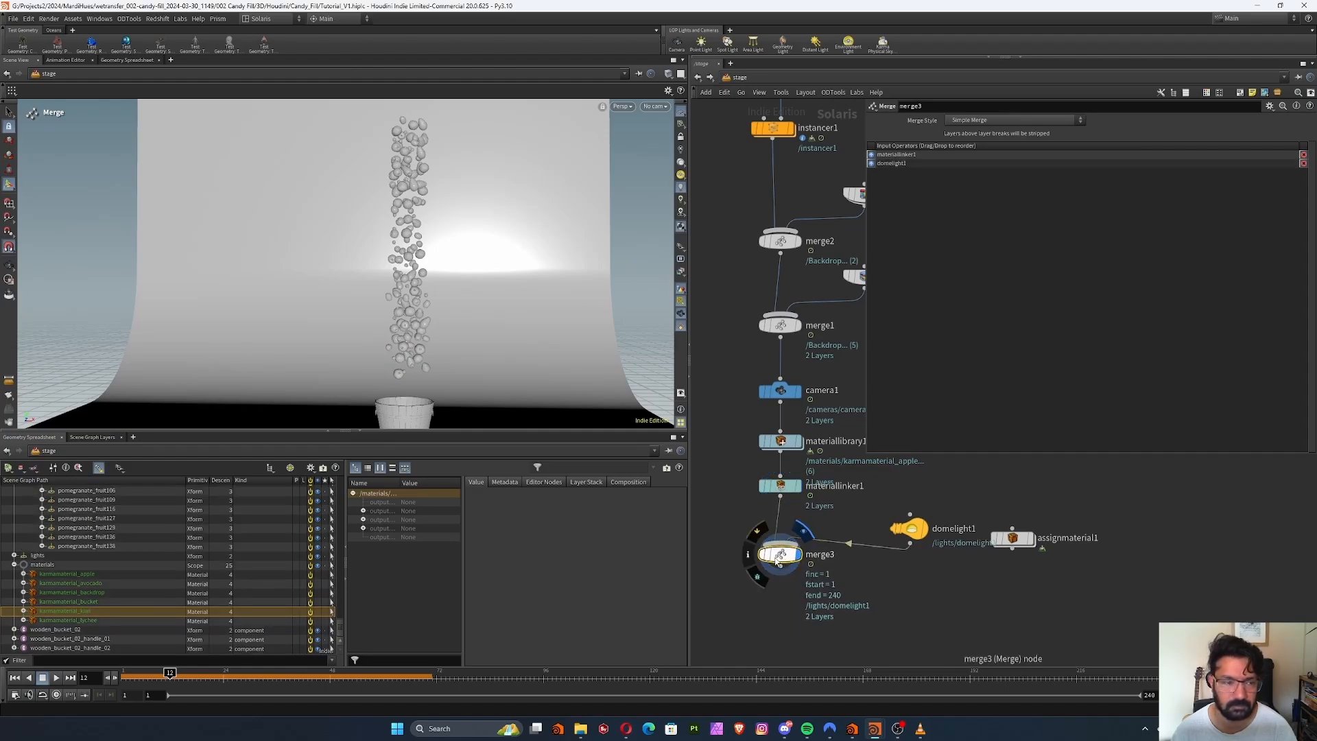
Start a live Karma render in the viewport and switch it to the XPU engine
{"action": "left_click", "coordinate": [624, 107]}
{"action": "left_click", "coordinate": [659, 147]}
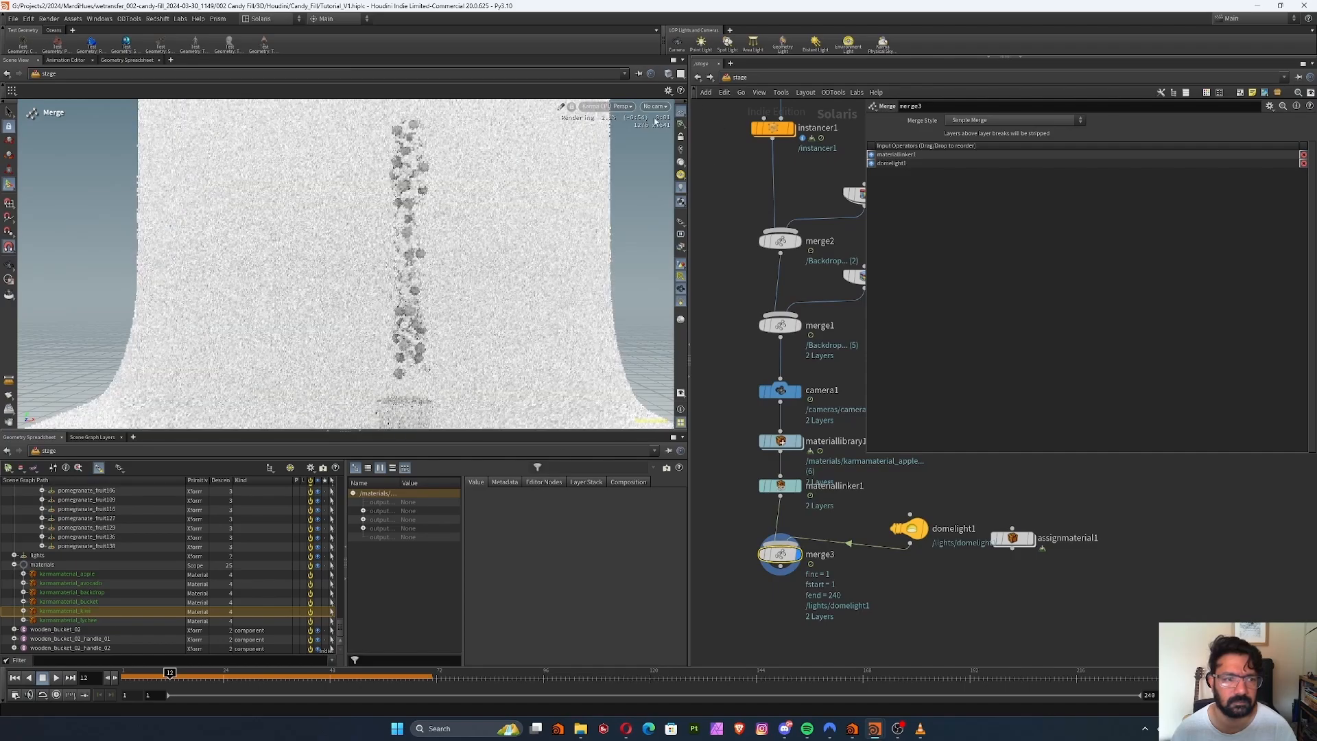
{"action": "left_click", "coordinate": [620, 107]}
{"action": "left_click", "coordinate": [607, 164]}
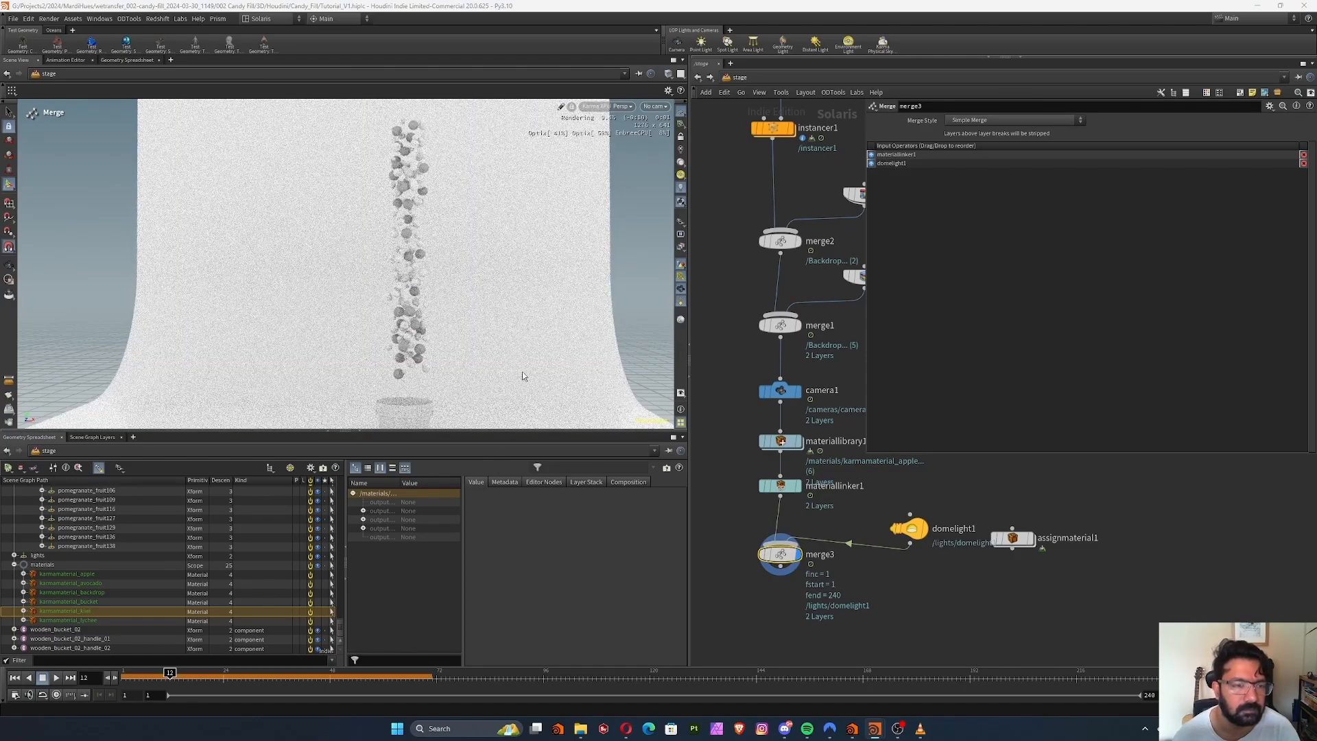
Inside the material library, set the base color of karmamaterial_apple's mtlxstandard_surface to red (1, 0, 0)
{"action": "middle_click_drag", "start_coordinate": [822, 390], "coordinate": [759, 419]}
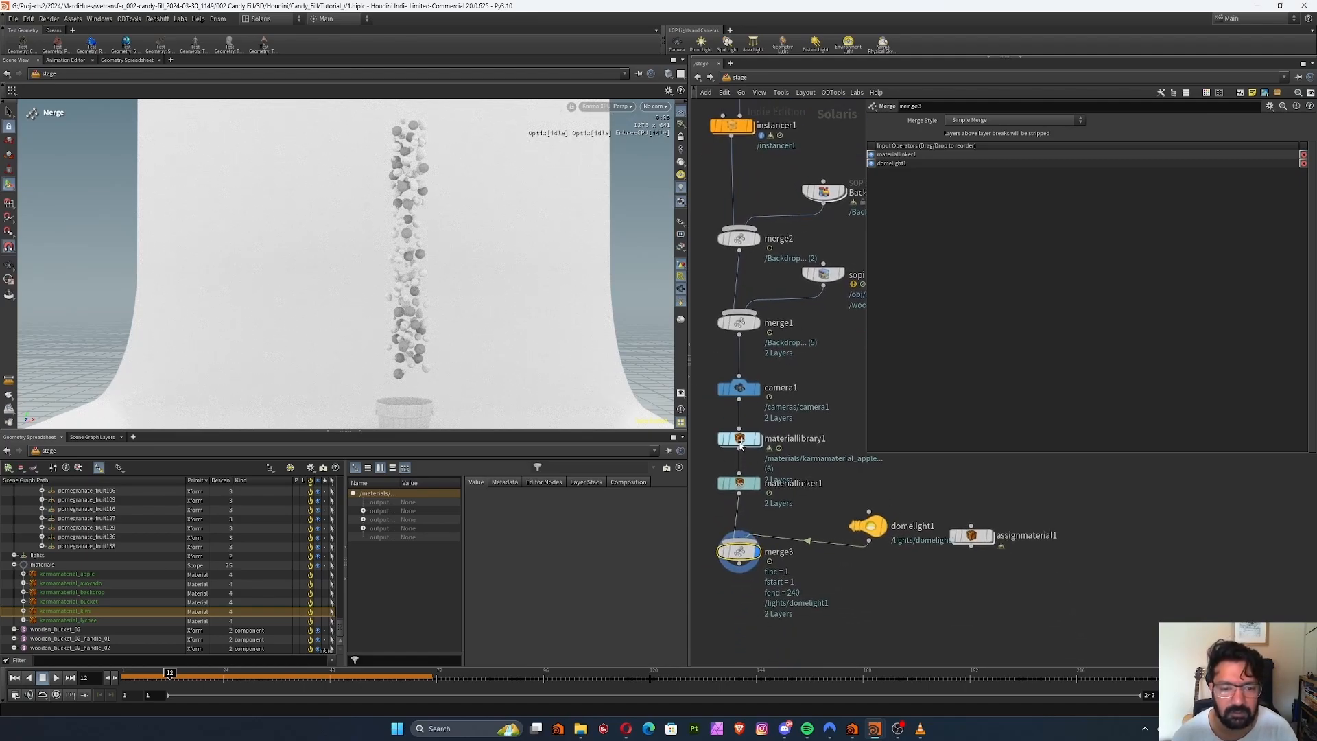
{"action": "left_click", "coordinate": [739, 440]}
{"action": "double_click", "coordinate": [740, 440]}
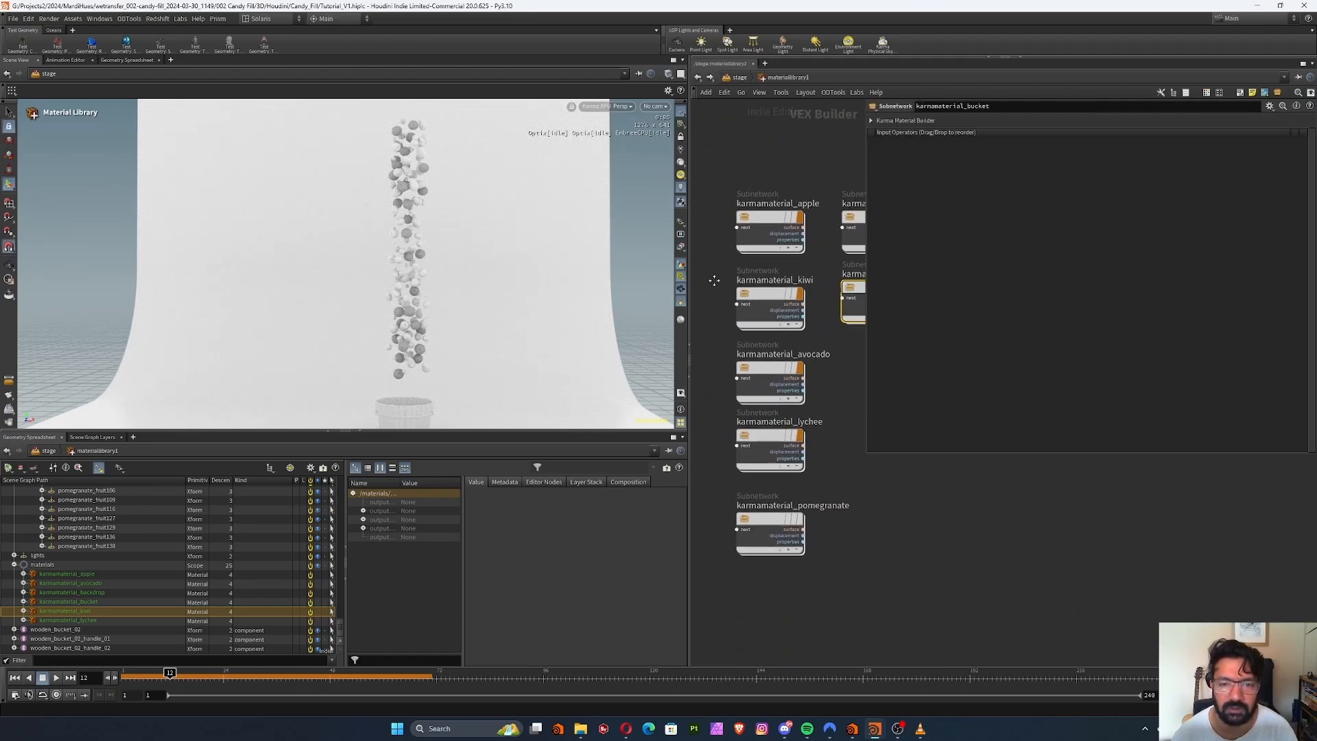
{"action": "left_click", "coordinate": [768, 217]}
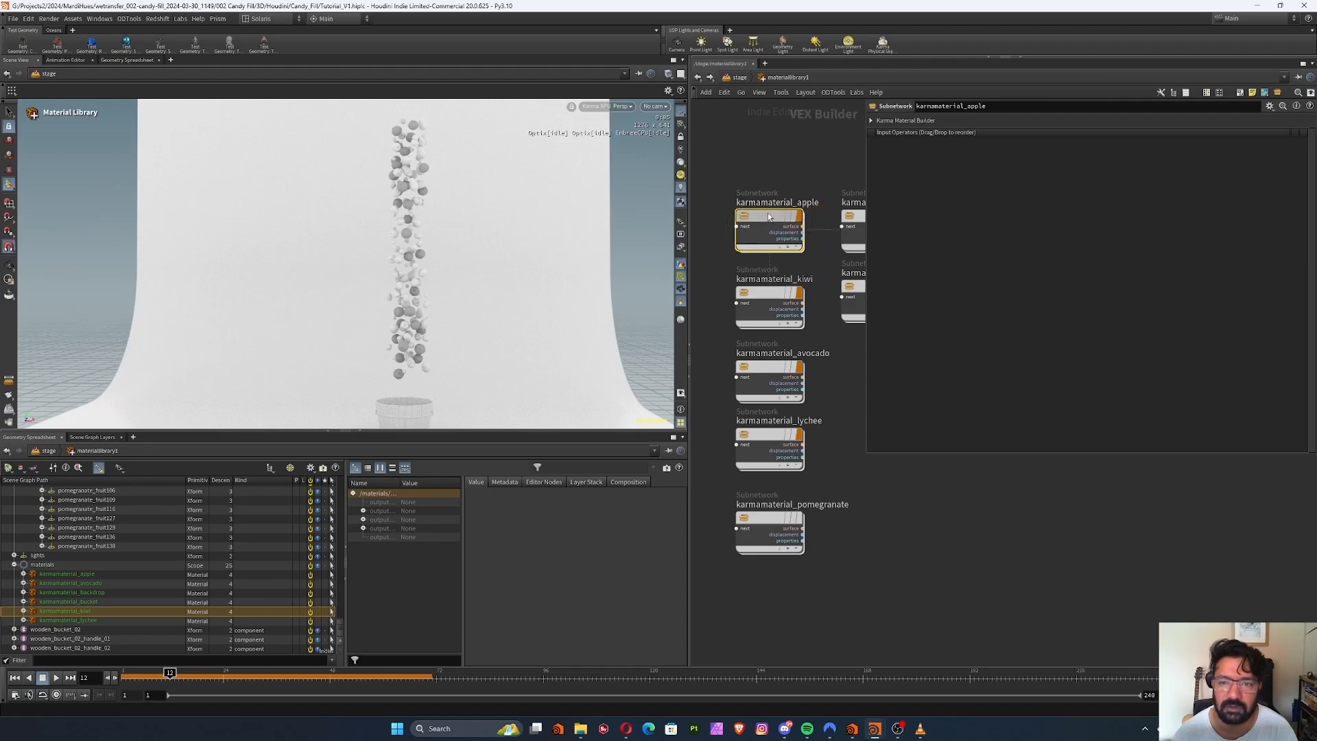
{"action": "double_click", "coordinate": [769, 216]}
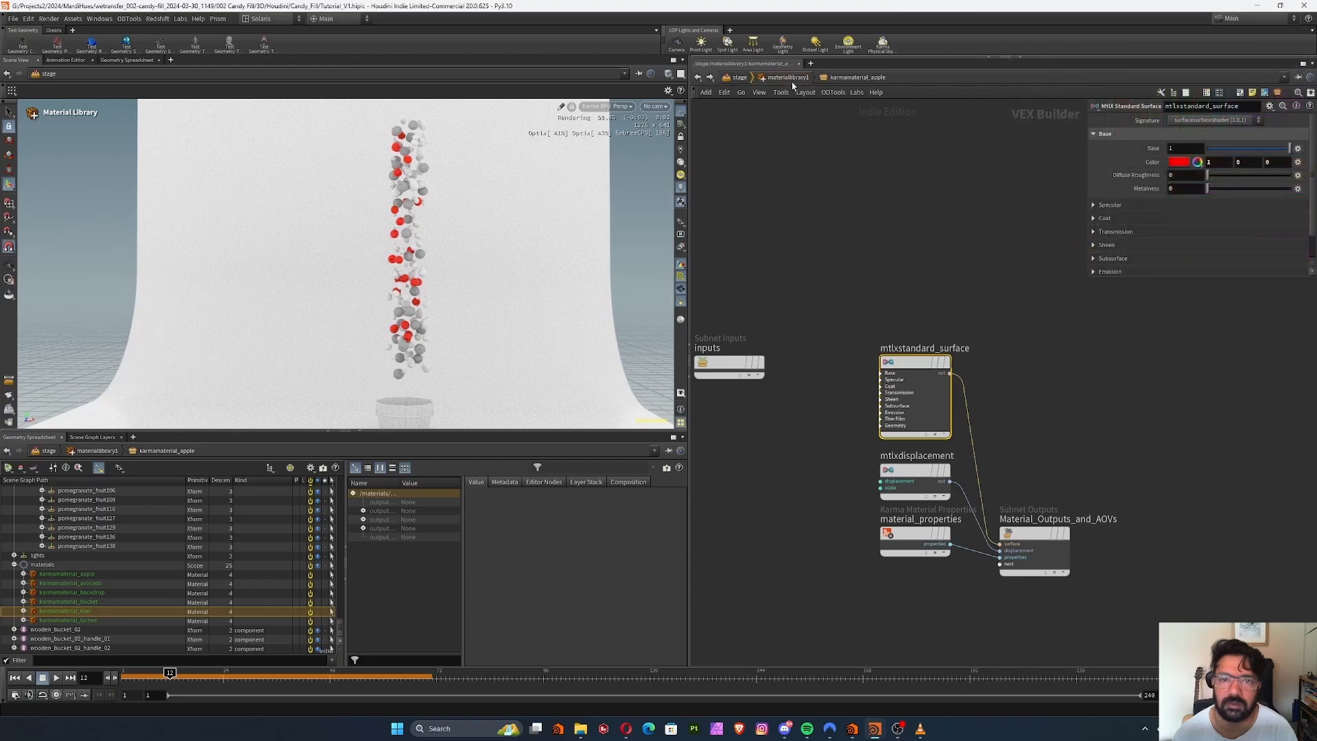
Set the base color of karmamaterial_kiwi's standard surface to green (0, 0.5, 0) and return to the material library
{"action": "left_click", "coordinate": [1179, 162]}
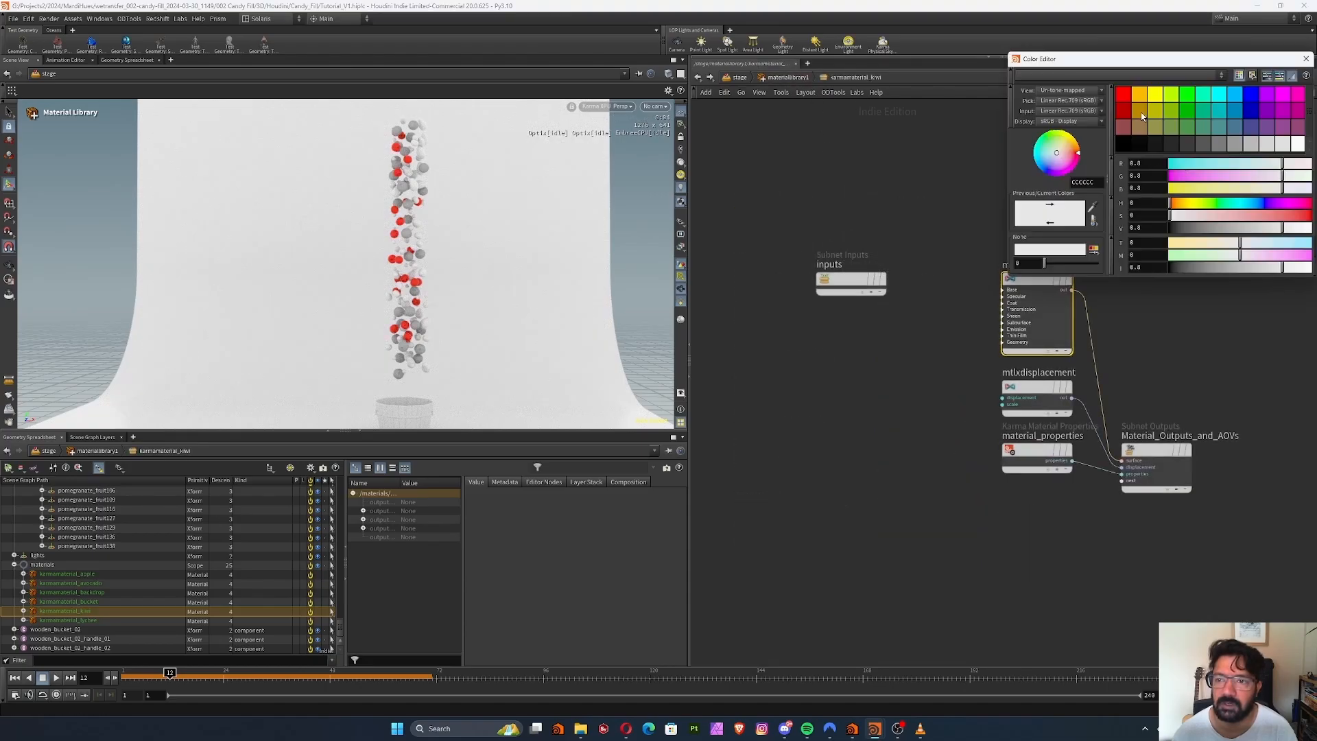
{"action": "left_click", "coordinate": [1188, 109]}
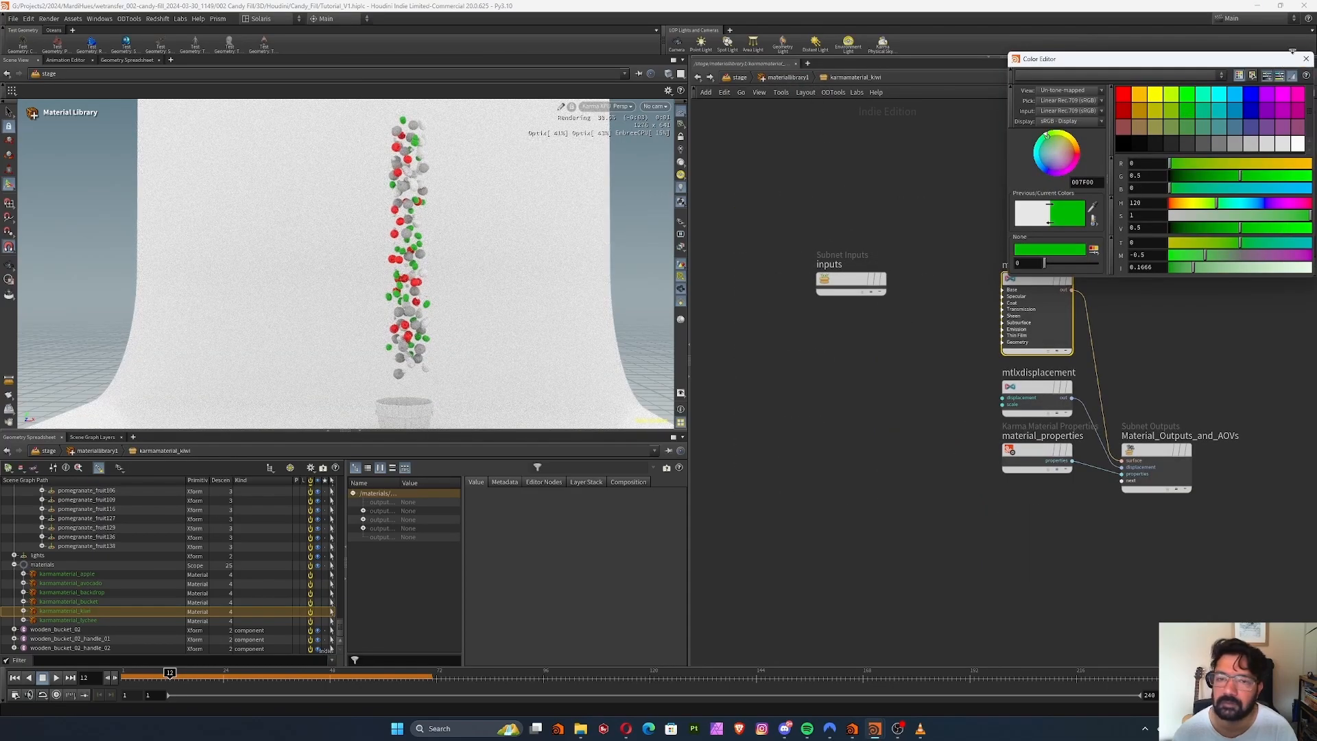
{"action": "left_click", "coordinate": [1305, 59]}
{"action": "left_click", "coordinate": [788, 77]}
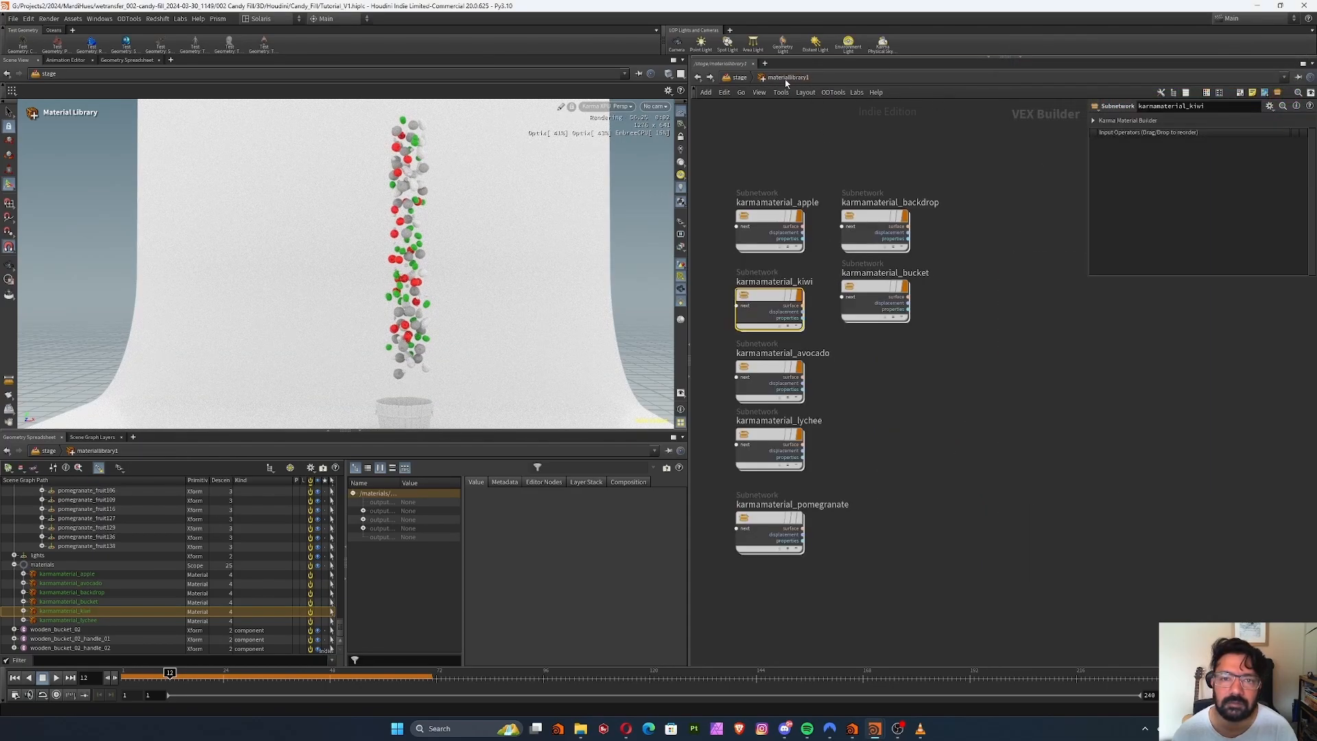
Set the base color of karmamaterial_avocado's standard surface to dark green (0.075, 0.3, 0.075) and return to the material library
{"action": "double_click", "coordinate": [768, 367]}
{"action": "left_click", "coordinate": [1015, 279]}
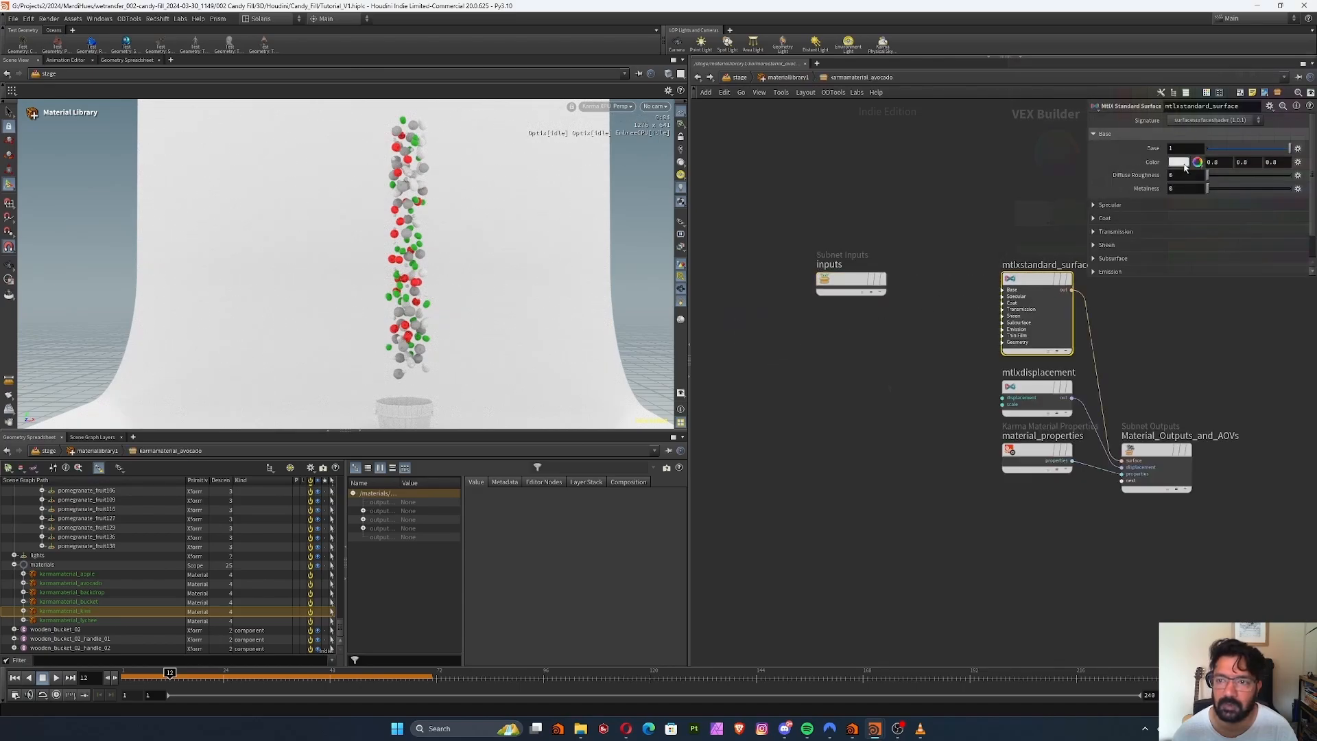
{"action": "left_click", "coordinate": [1178, 162]}
{"action": "left_click", "coordinate": [1305, 59]}
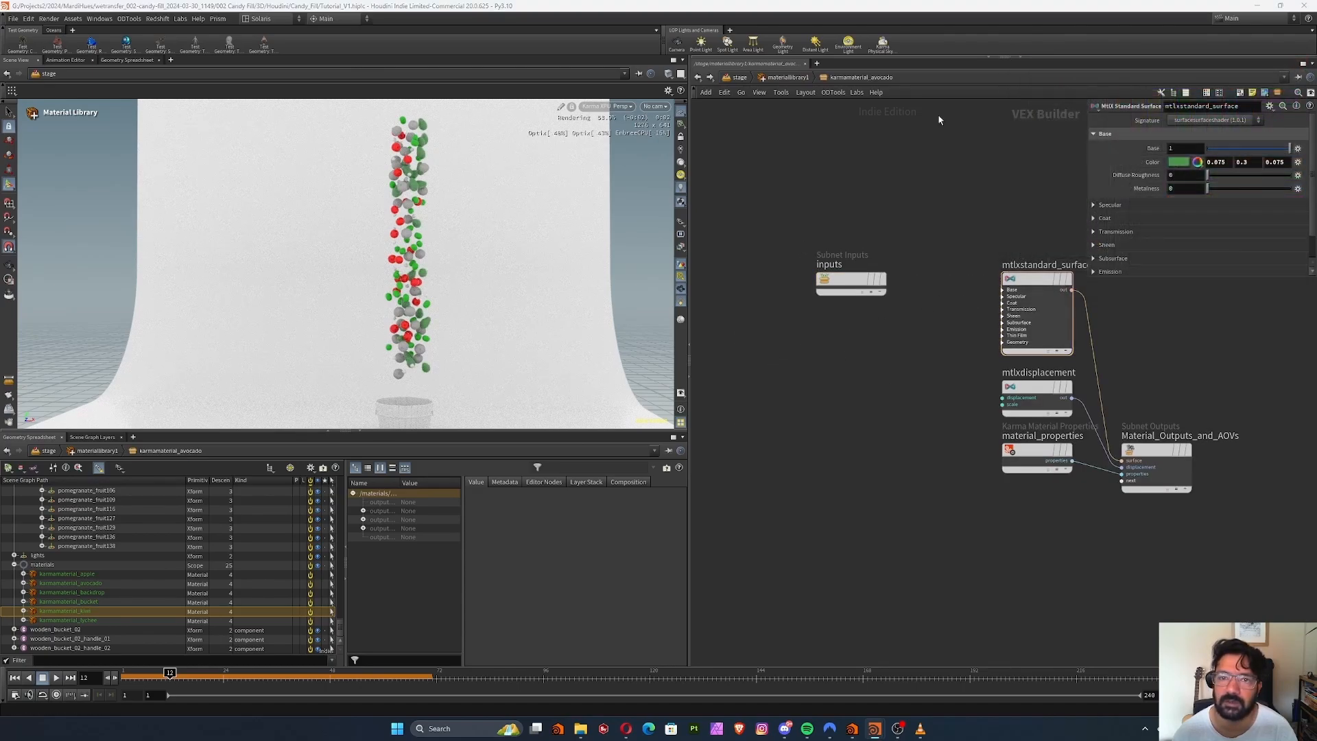
{"action": "left_click", "coordinate": [786, 78]}
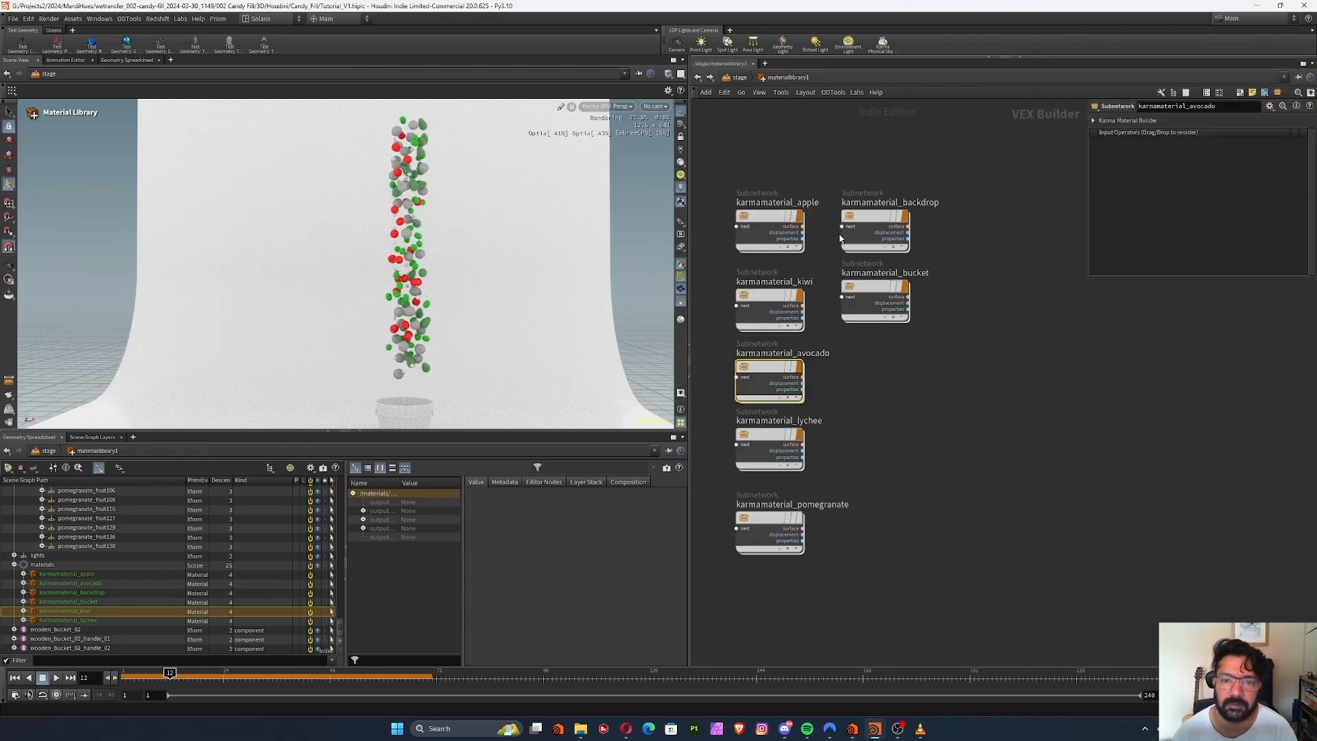
Set the base color of karmamaterial_lychee's standard surface to dark pink (0.5, 0, 0.25)
{"action": "double_click", "coordinate": [768, 437]}
{"action": "left_click", "coordinate": [1035, 279]}
{"action": "left_click", "coordinate": [1175, 166]}
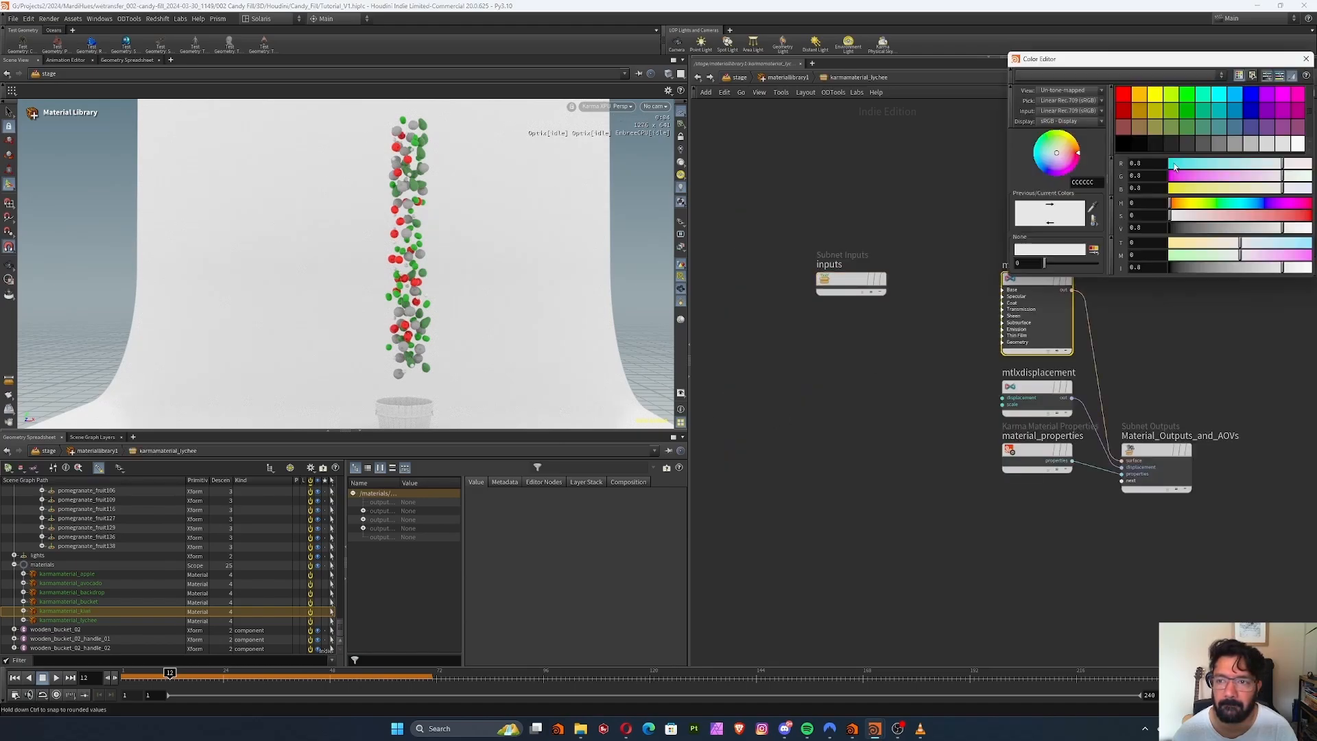
{"action": "left_click", "coordinate": [1300, 115]}
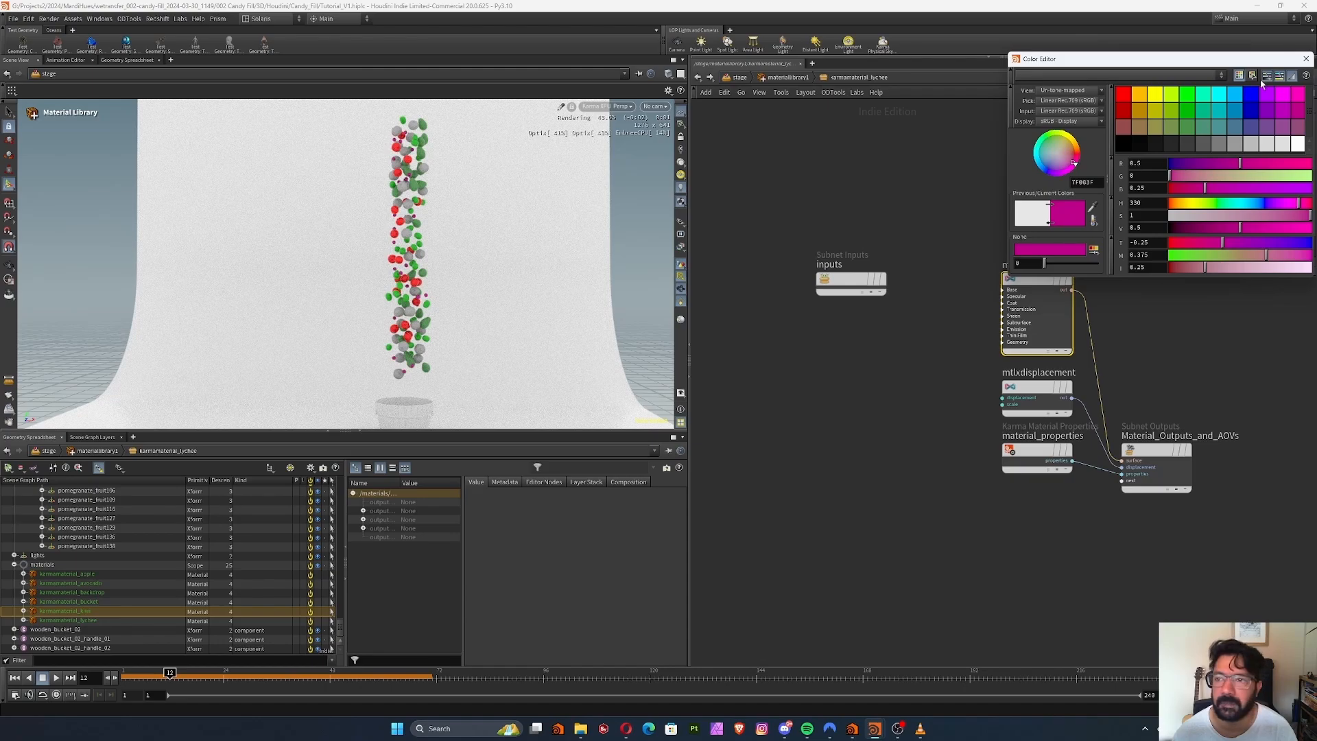
Return to the material library and set the base color of karmamaterial_pomegranate's standard surface to blue
{"action": "left_click", "coordinate": [1306, 61]}
{"action": "left_click", "coordinate": [787, 77]}
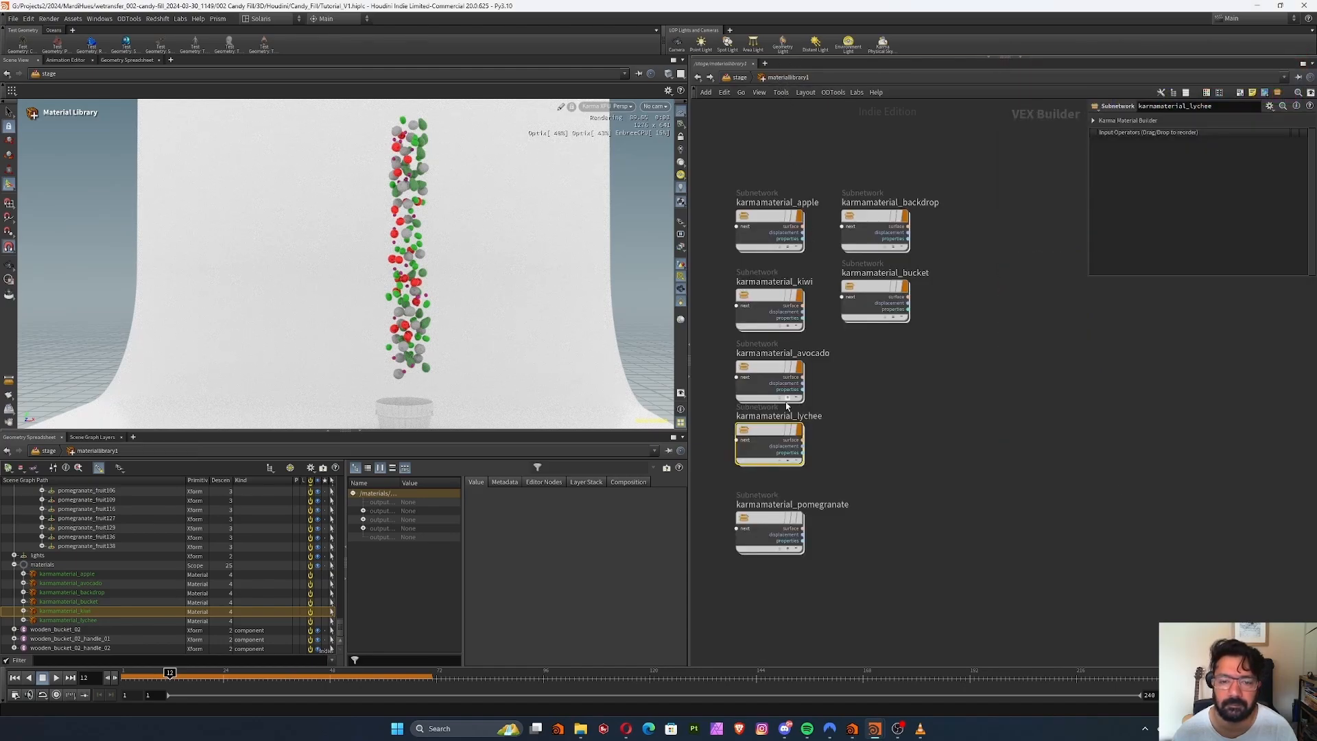
{"action": "double_click", "coordinate": [765, 524]}
{"action": "left_click", "coordinate": [1012, 294]}
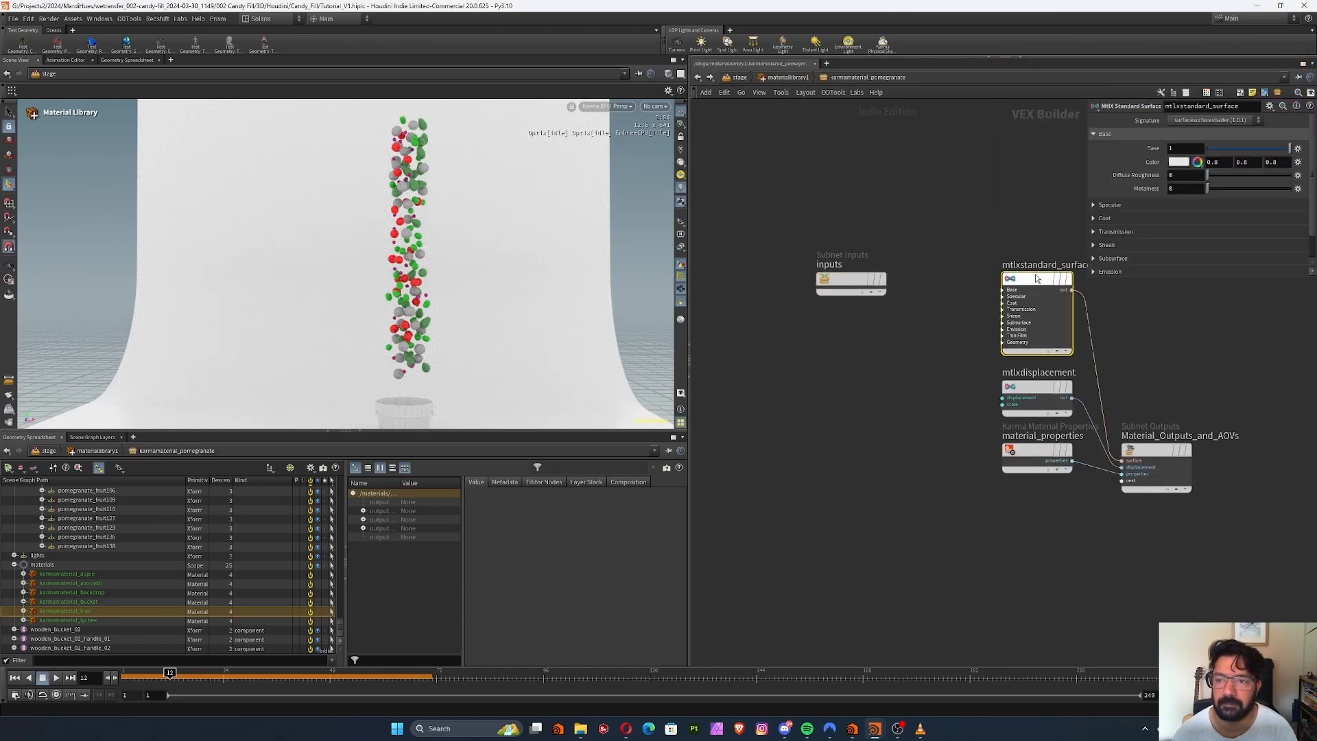
{"action": "left_click", "coordinate": [1177, 166]}
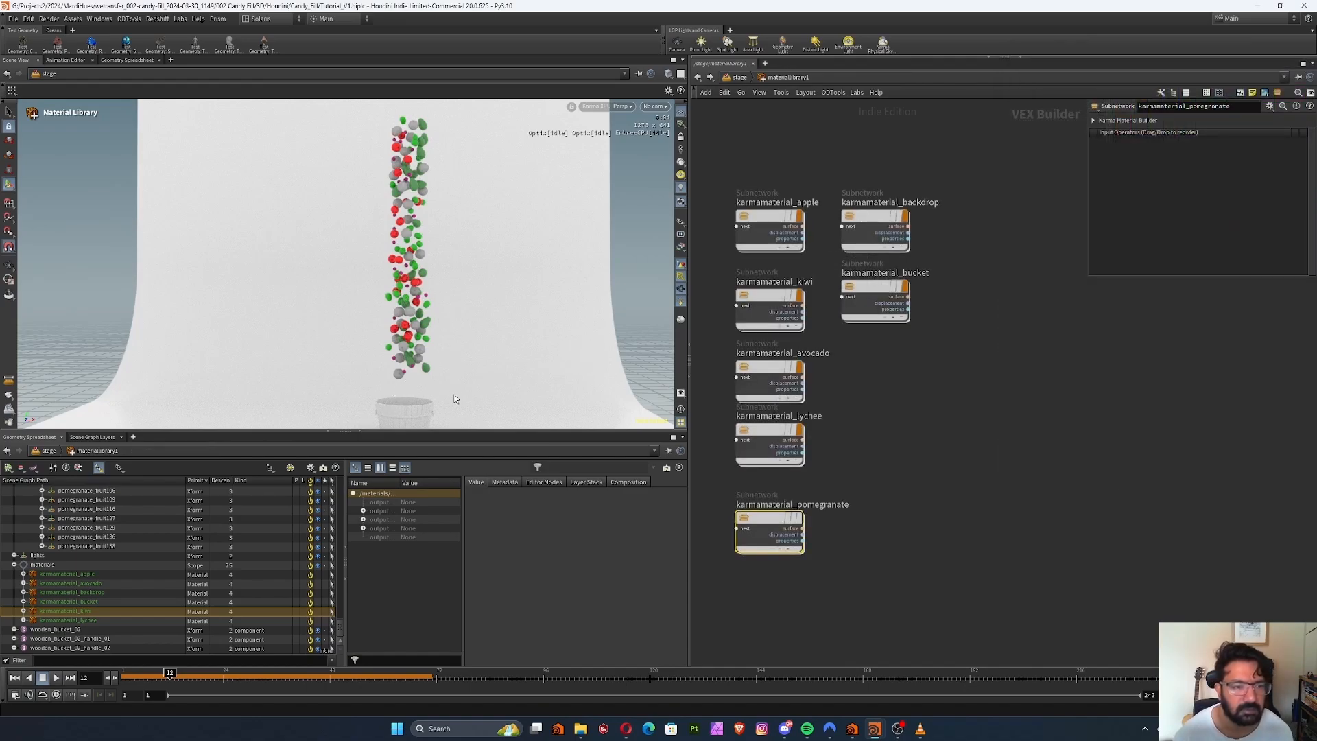
Go back to the stage network, open materiallinker1's parameters and widen them to make the material list readable
{"action": "right_click_drag", "start_coordinate": [396, 270], "coordinate": [476, 265], "text": "alt"}
{"action": "middle_click_drag", "start_coordinate": [476, 266], "coordinate": [347, 249]}
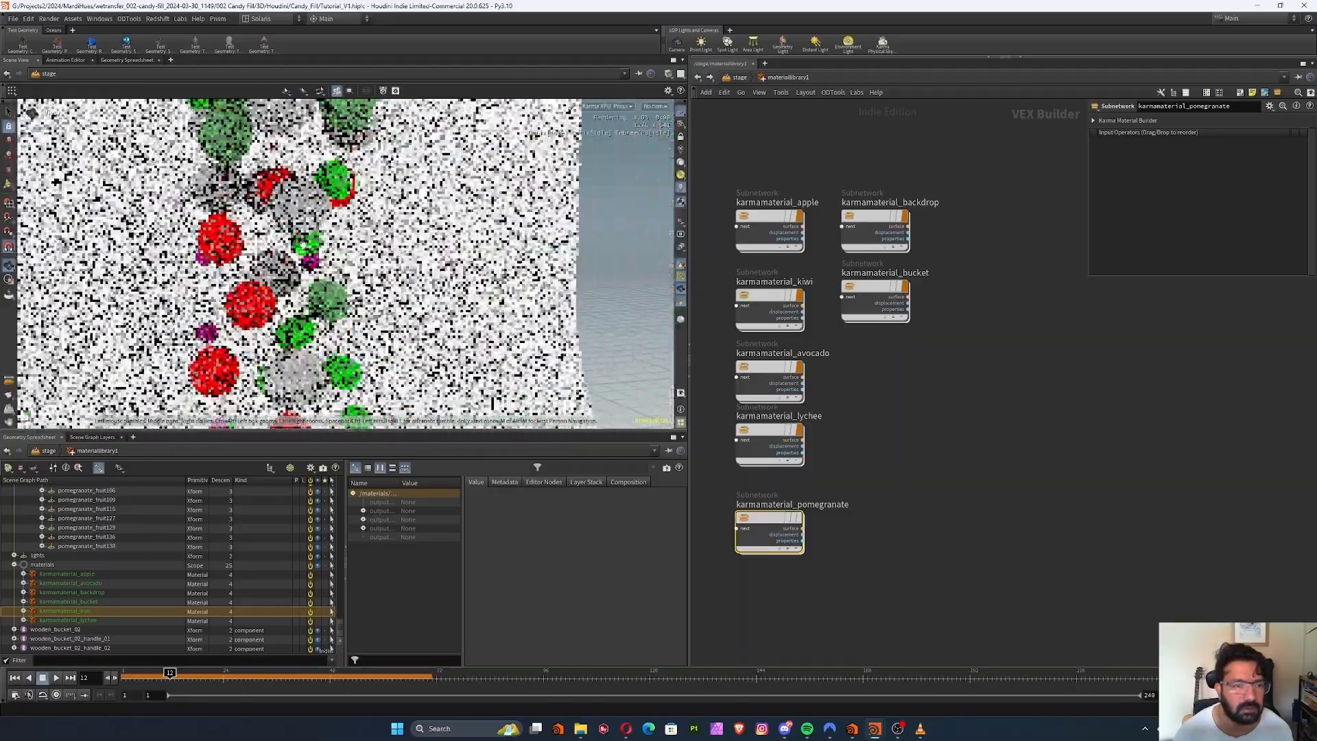
{"action": "right_click_drag", "start_coordinate": [347, 249], "coordinate": [376, 264], "text": "alt"}
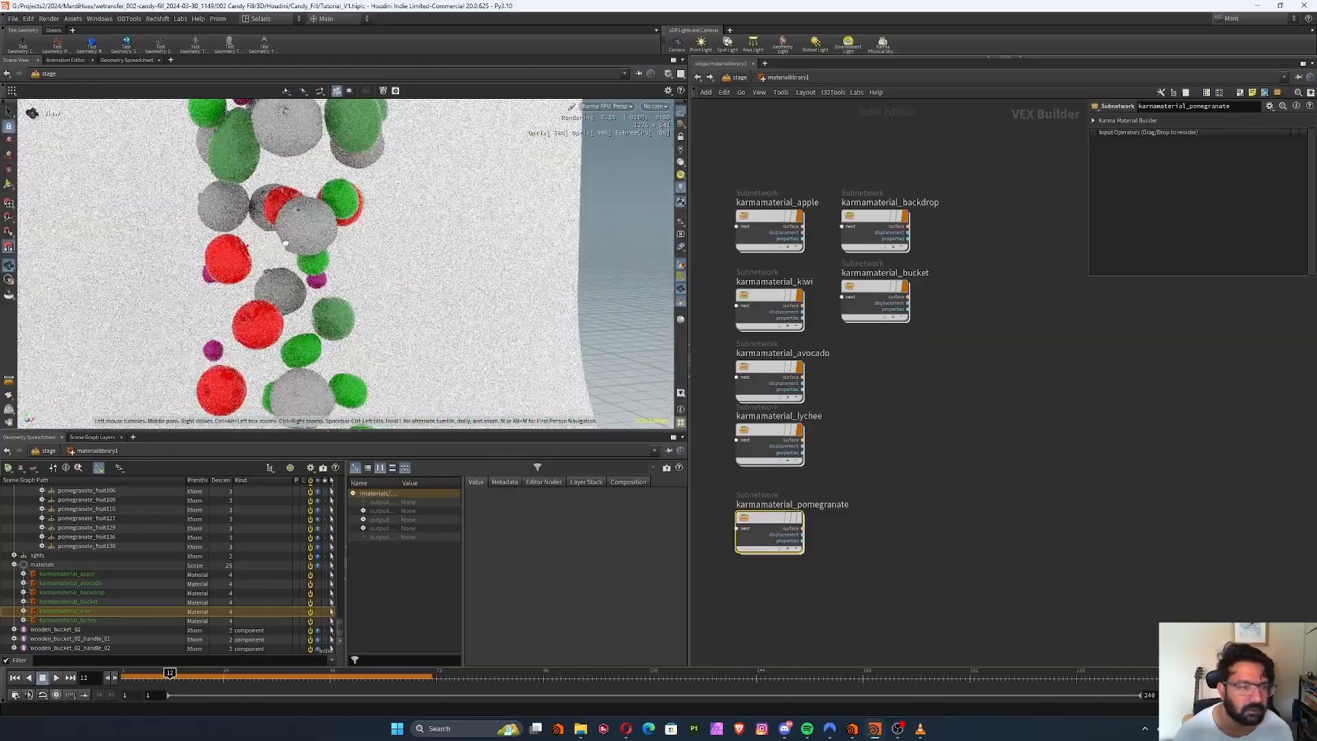
{"action": "middle_click_drag", "start_coordinate": [350, 274], "coordinate": [371, 309], "text": "alt"}
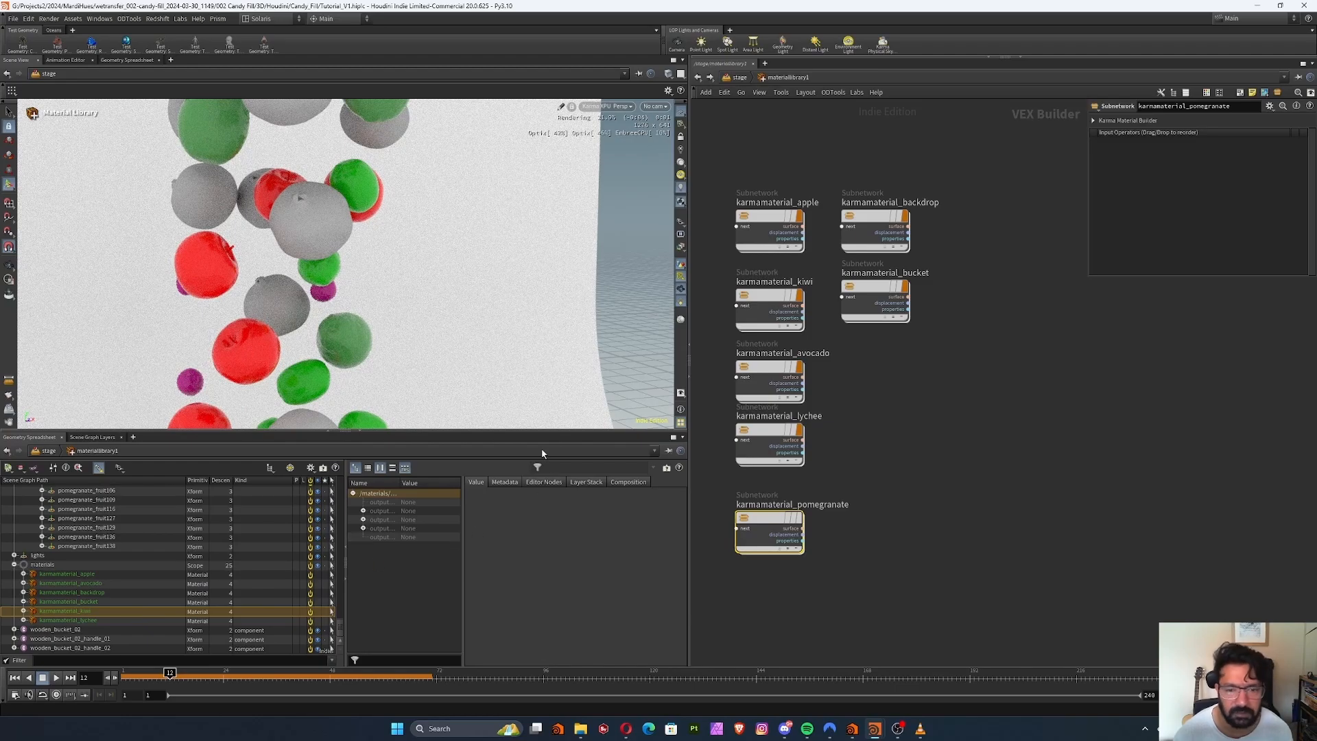
{"action": "middle_click_drag", "start_coordinate": [837, 406], "coordinate": [854, 391]}
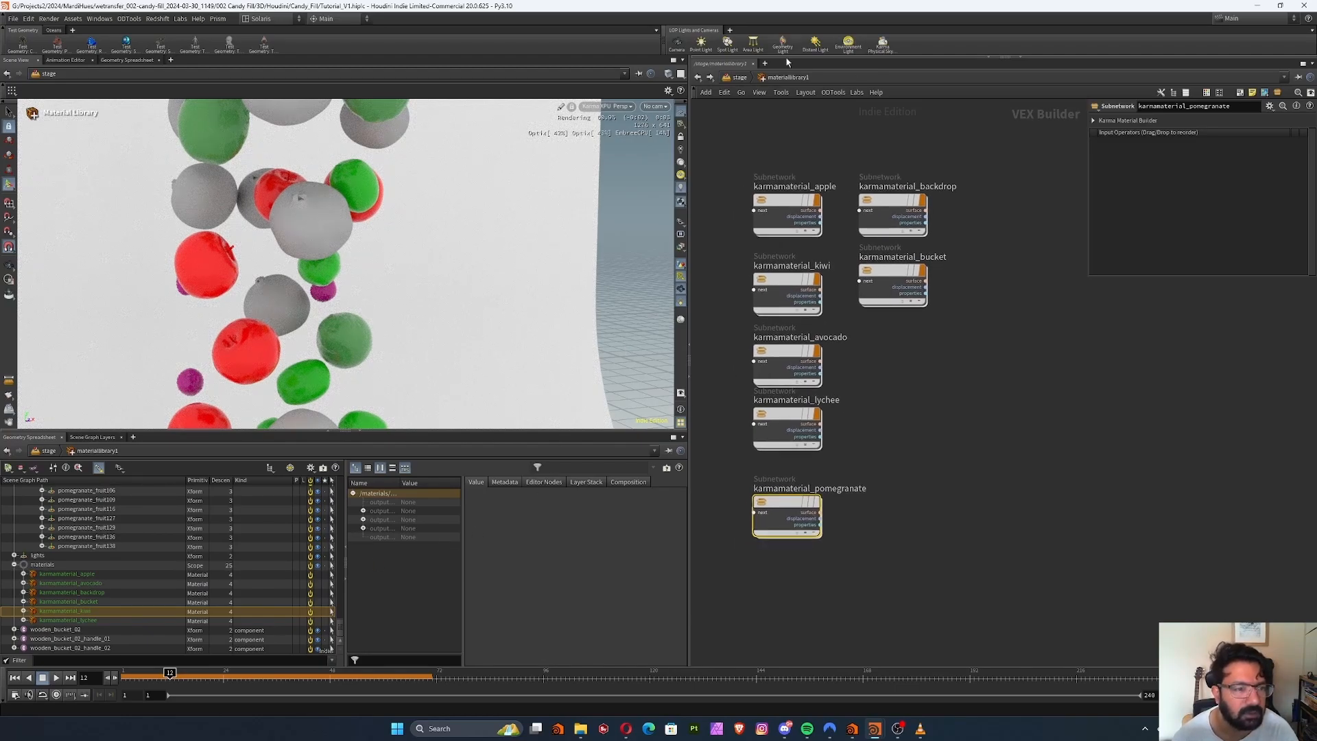
{"action": "left_click", "coordinate": [734, 78]}
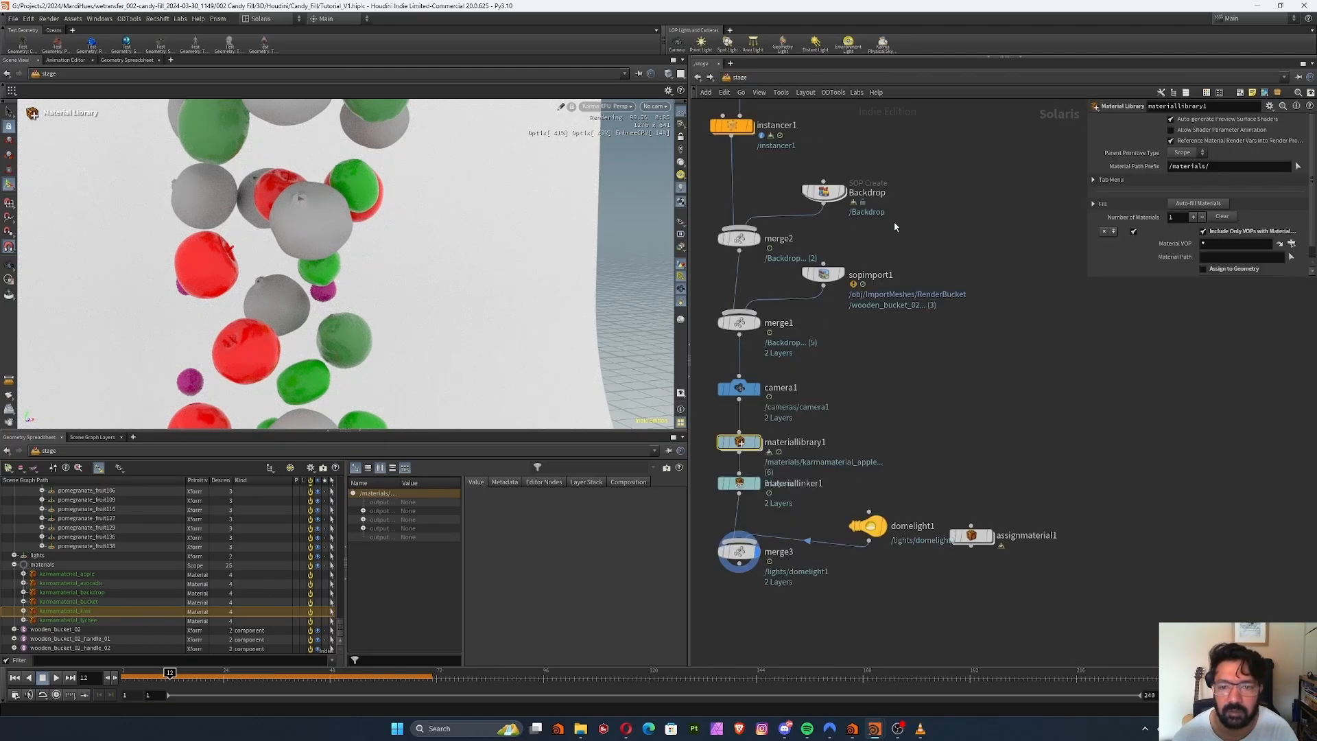
{"action": "left_click", "coordinate": [814, 542]}
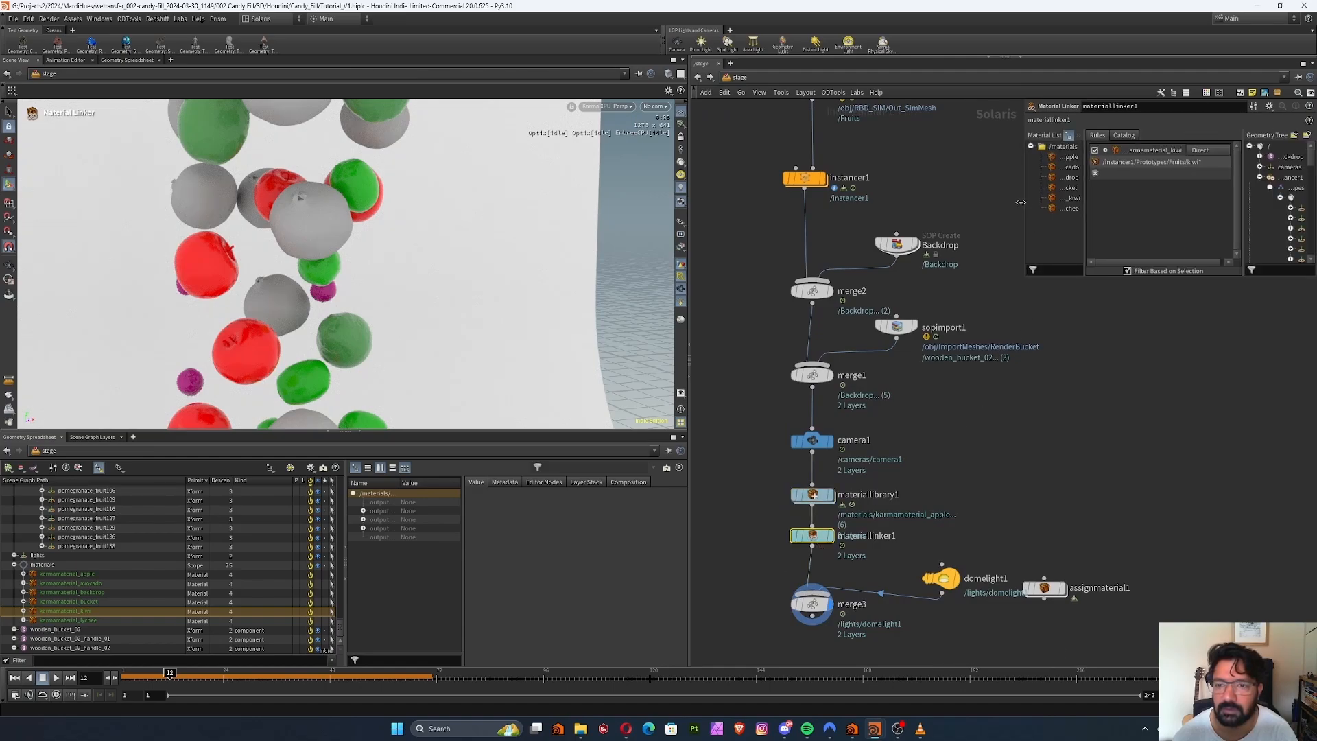
{"action": "left_click_drag", "start_coordinate": [1024, 205], "coordinate": [862, 211]}
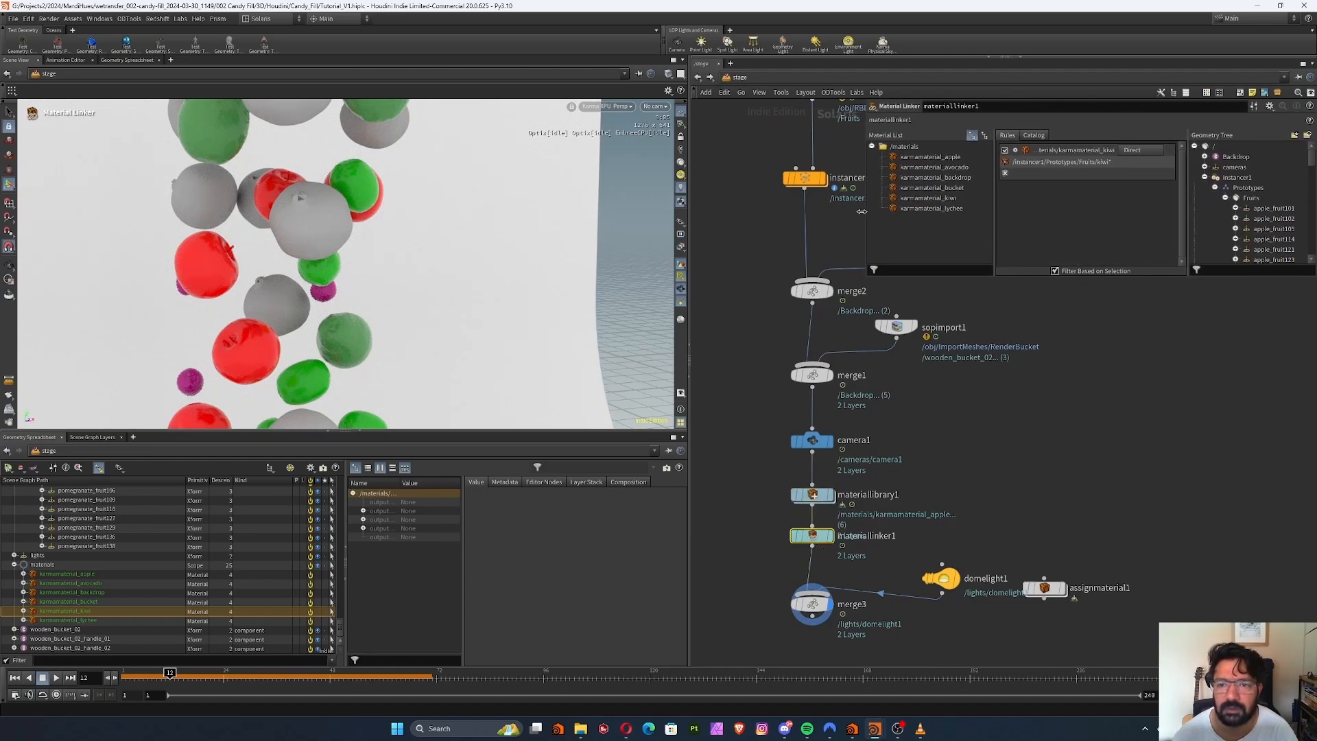
Inside materiallibrary1, enable the material flag on karmamaterial_pomegranate to include it in the library's materials
{"action": "left_click", "coordinate": [816, 496]}
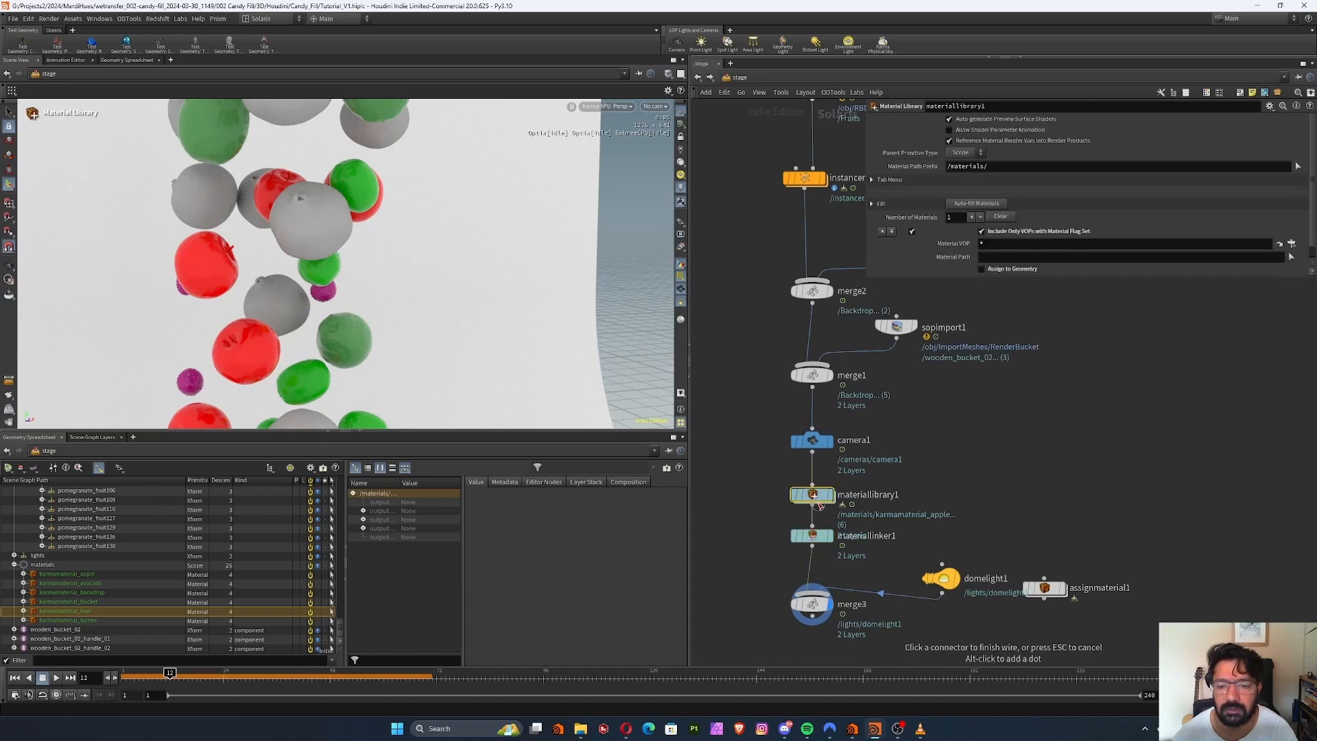
{"action": "double_click", "coordinate": [816, 495]}
{"action": "middle_click_drag", "start_coordinate": [945, 434], "coordinate": [935, 506]}
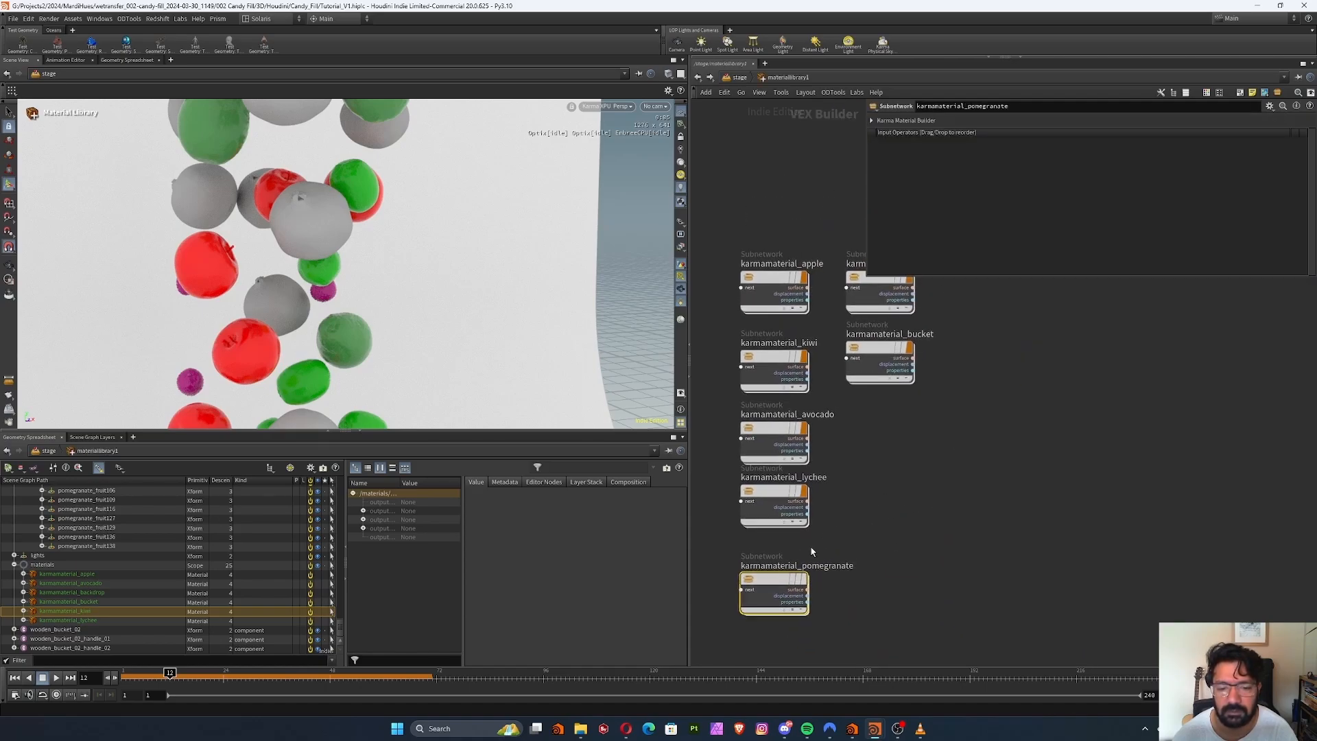
{"action": "left_click_drag", "start_coordinate": [781, 594], "coordinate": [791, 573]}
{"action": "left_click", "coordinate": [823, 589]}
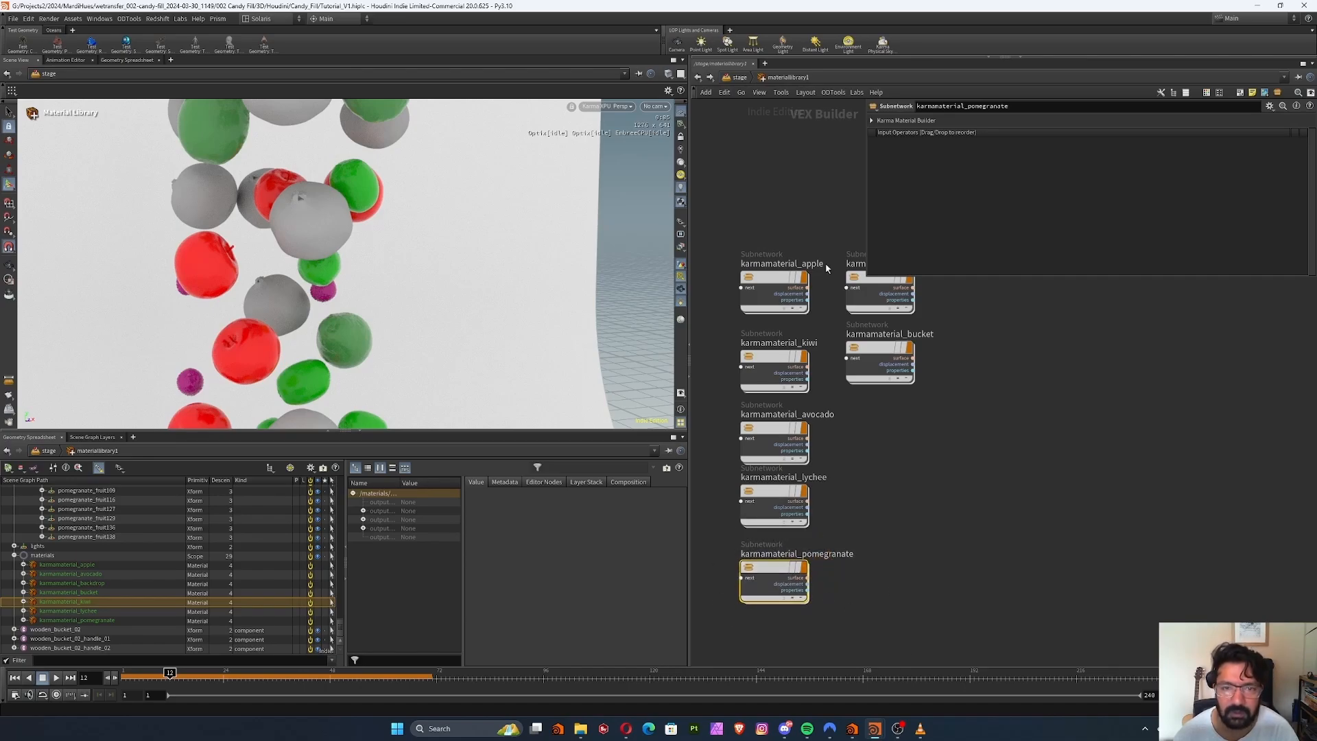
In materiallinker1, add a rule that assigns karmamaterial_pomegranate to the prototype primitive pomegranate_fruit4
{"action": "left_click", "coordinate": [738, 77]}
{"action": "left_click", "coordinate": [812, 534]}
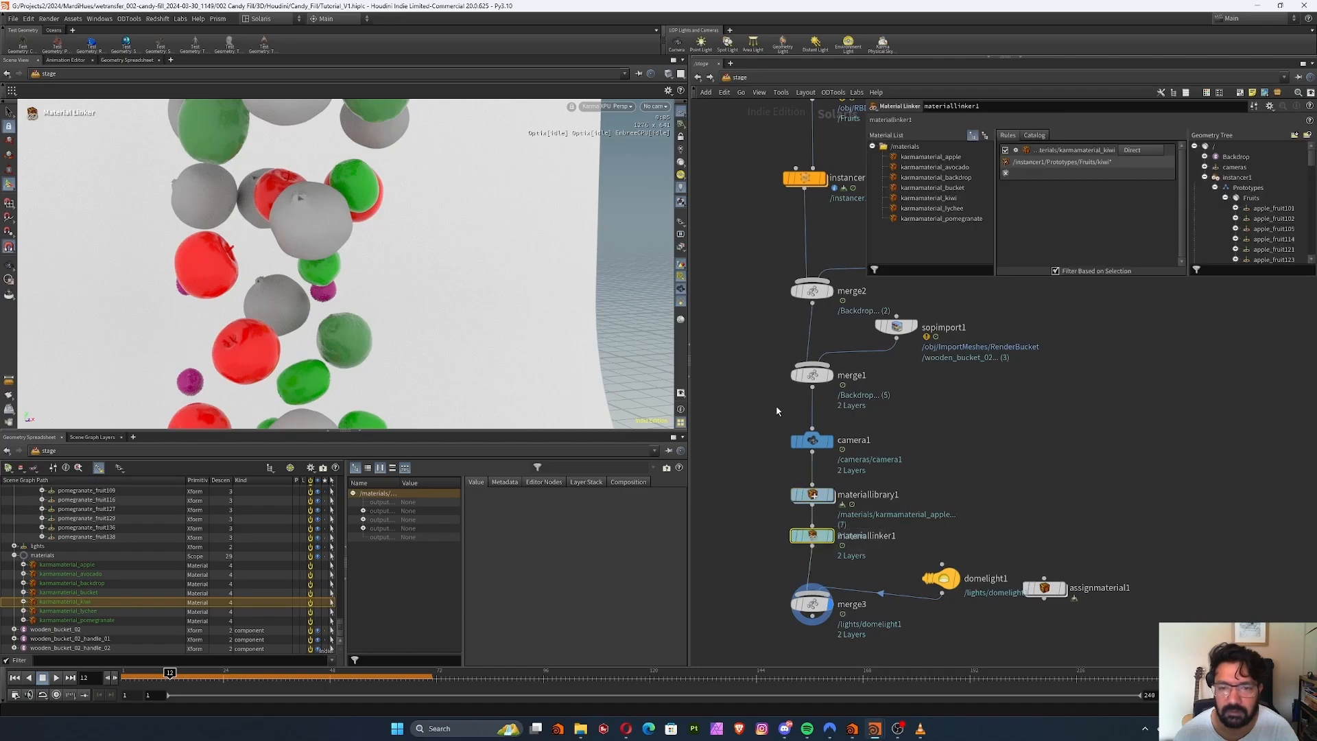
{"action": "left_click_drag", "start_coordinate": [941, 218], "coordinate": [1076, 180]}
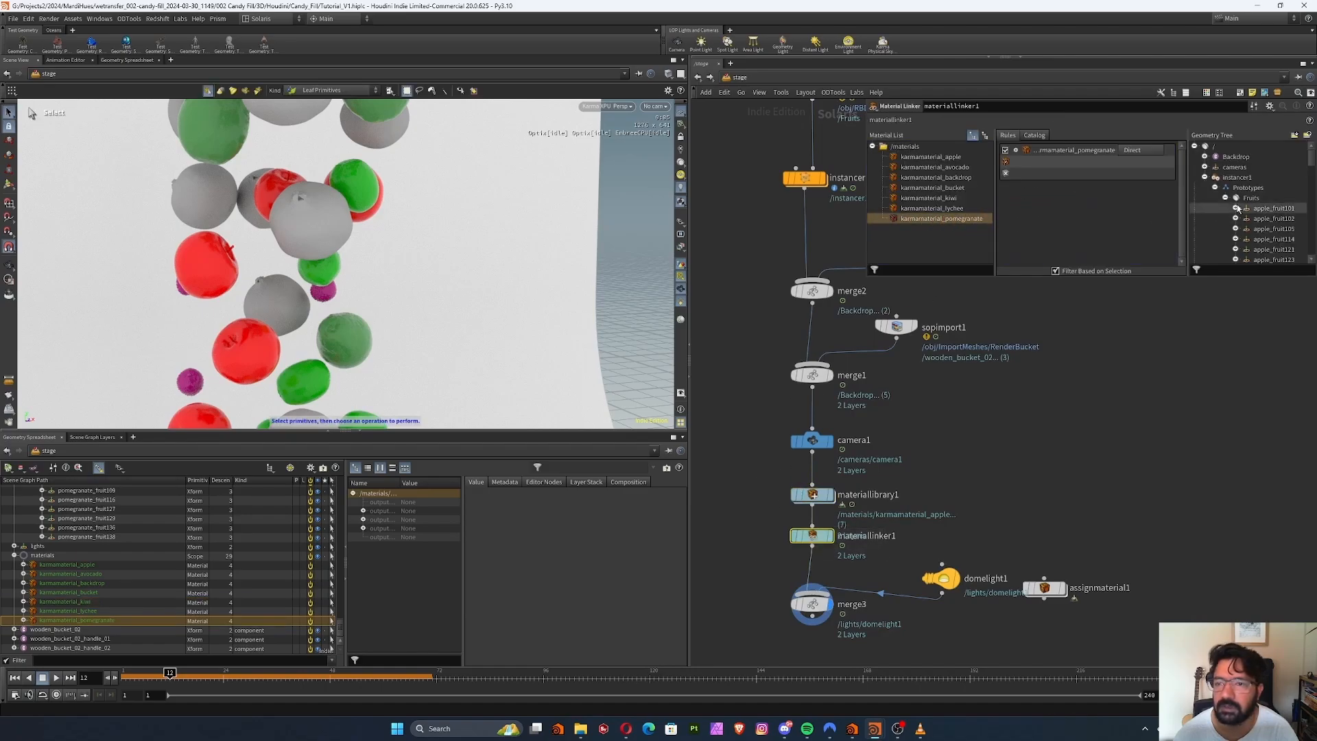
{"action": "left_click_drag", "start_coordinate": [1311, 160], "coordinate": [1309, 238]}
{"action": "left_click_drag", "start_coordinate": [1277, 177], "coordinate": [1080, 166]}
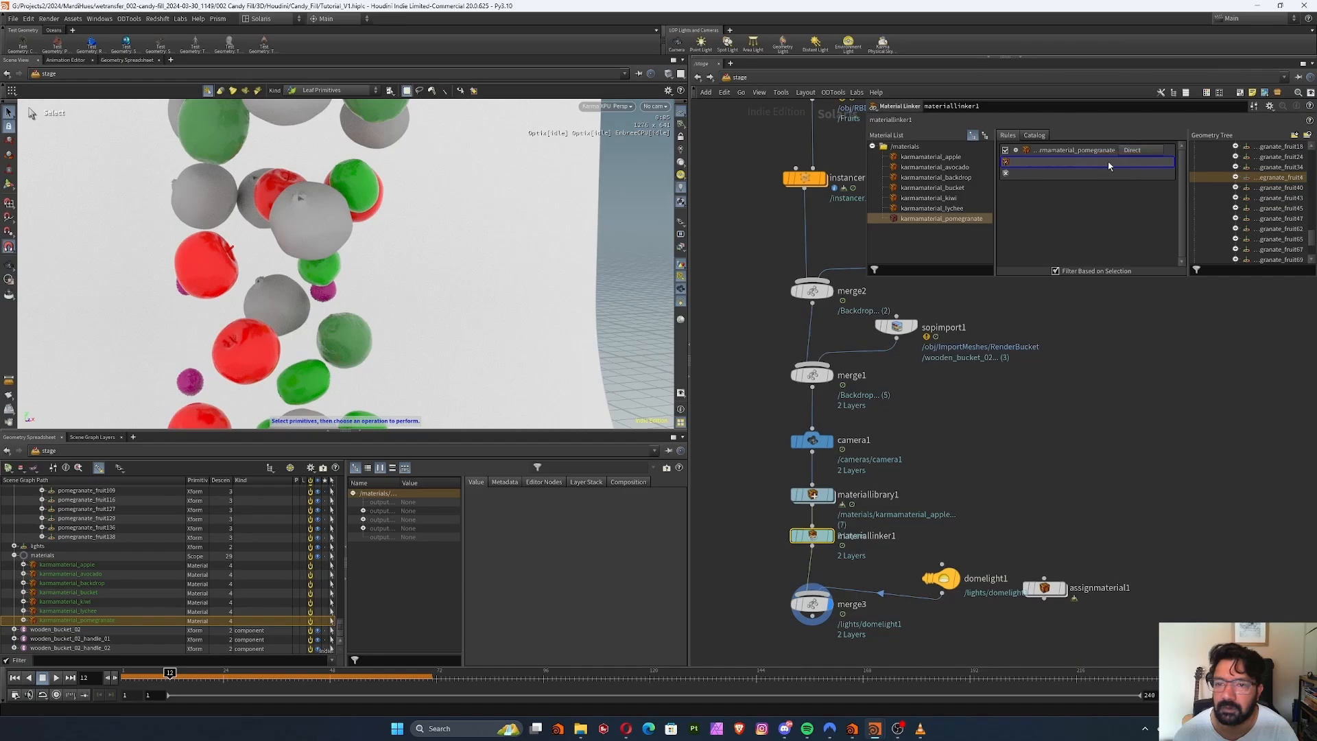
Broaden the pomegranate rule's primitive pattern to /instancer1/Prototypes/Fruits/pomegranate*
{"action": "double_click", "coordinate": [1079, 164]}
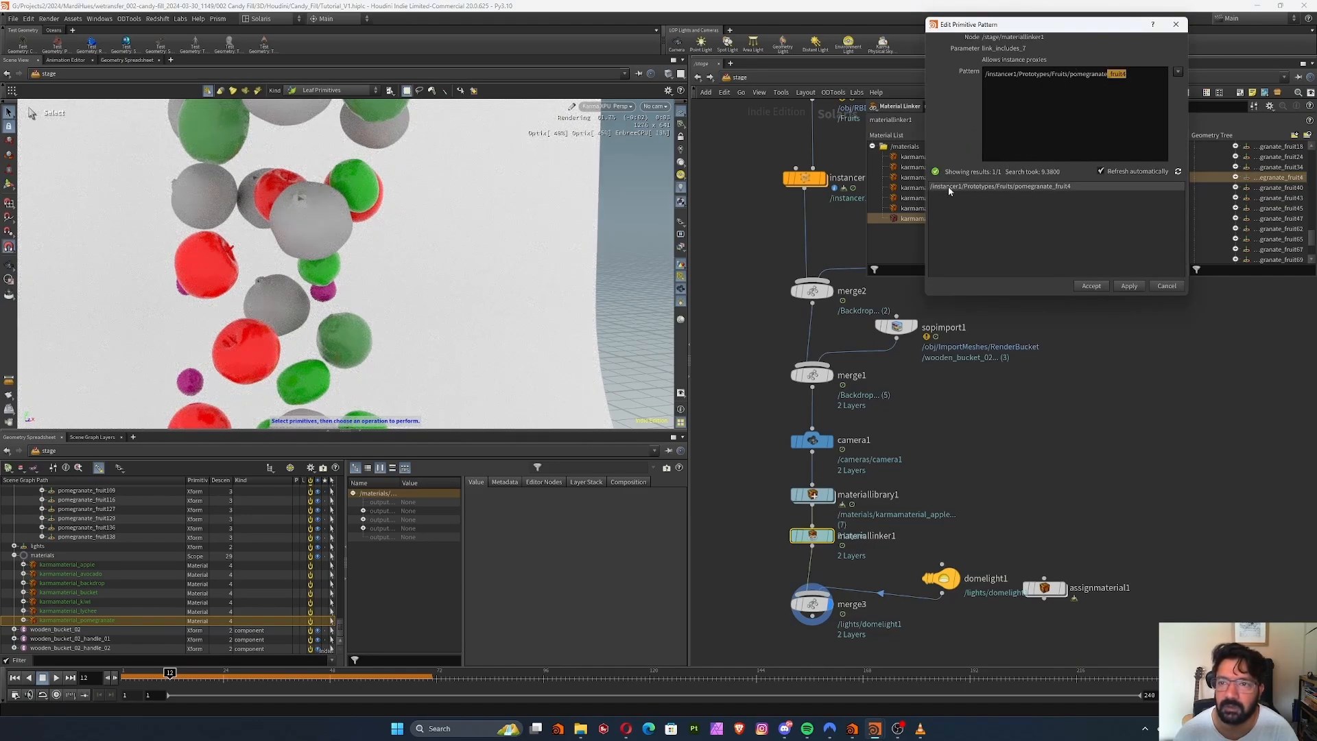
{"action": "key", "text": "BackSpace"}
{"action": "type", "text": "*"}
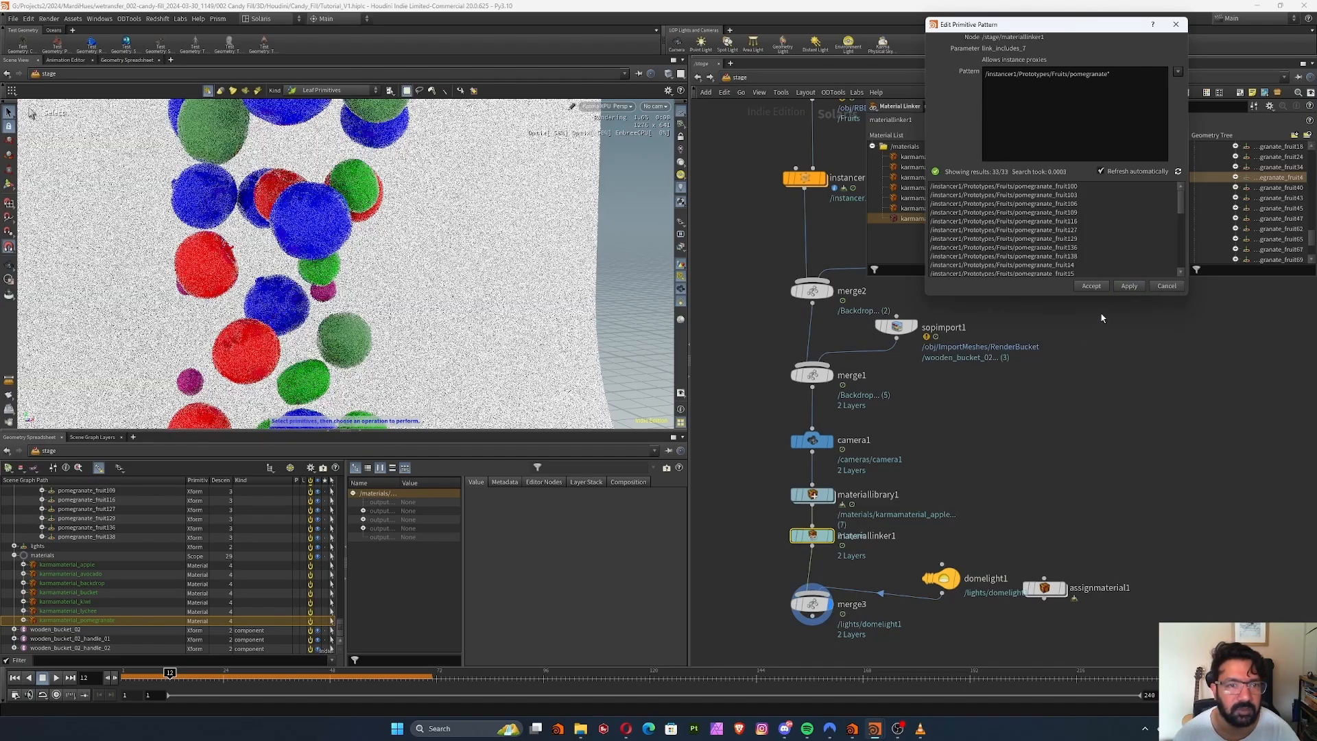
{"action": "left_click", "coordinate": [918, 319]}
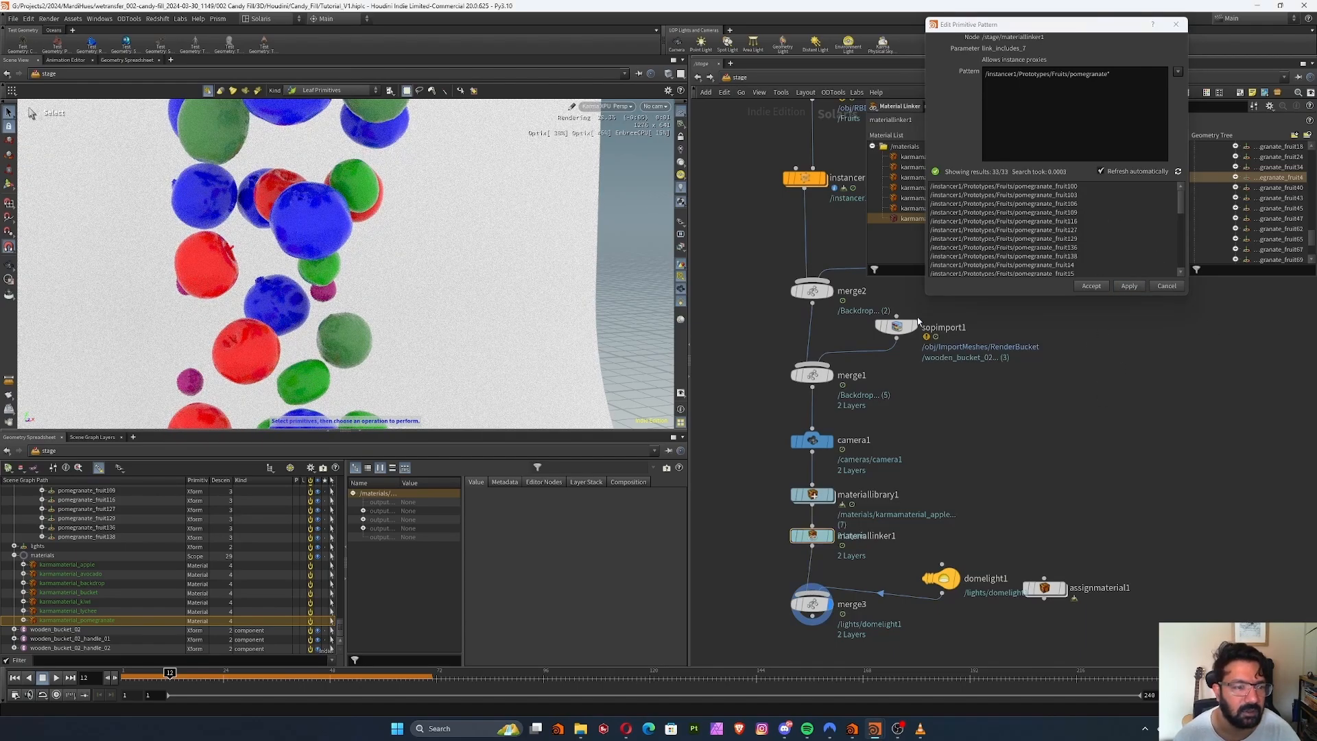
{"action": "left_click", "coordinate": [1175, 25]}
Set the base color of karmamaterial_backdrop's standard surface to mid grey (0.5, 0.5, 0.5) and return to the material library
{"action": "scroll", "coordinate": [472, 270], "scroll_direction": "down", "scroll_amount": 10}
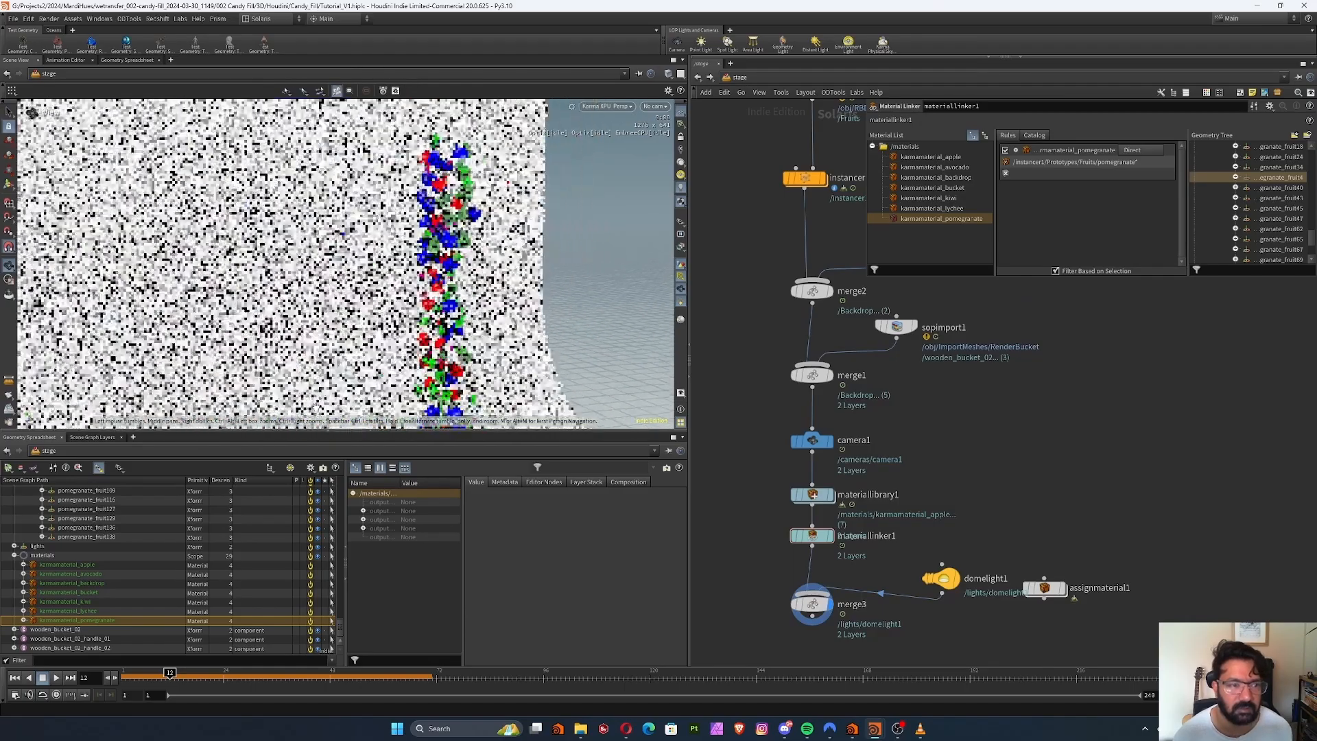
{"action": "left_click_drag", "start_coordinate": [473, 270], "coordinate": [491, 256], "text": "alt"}
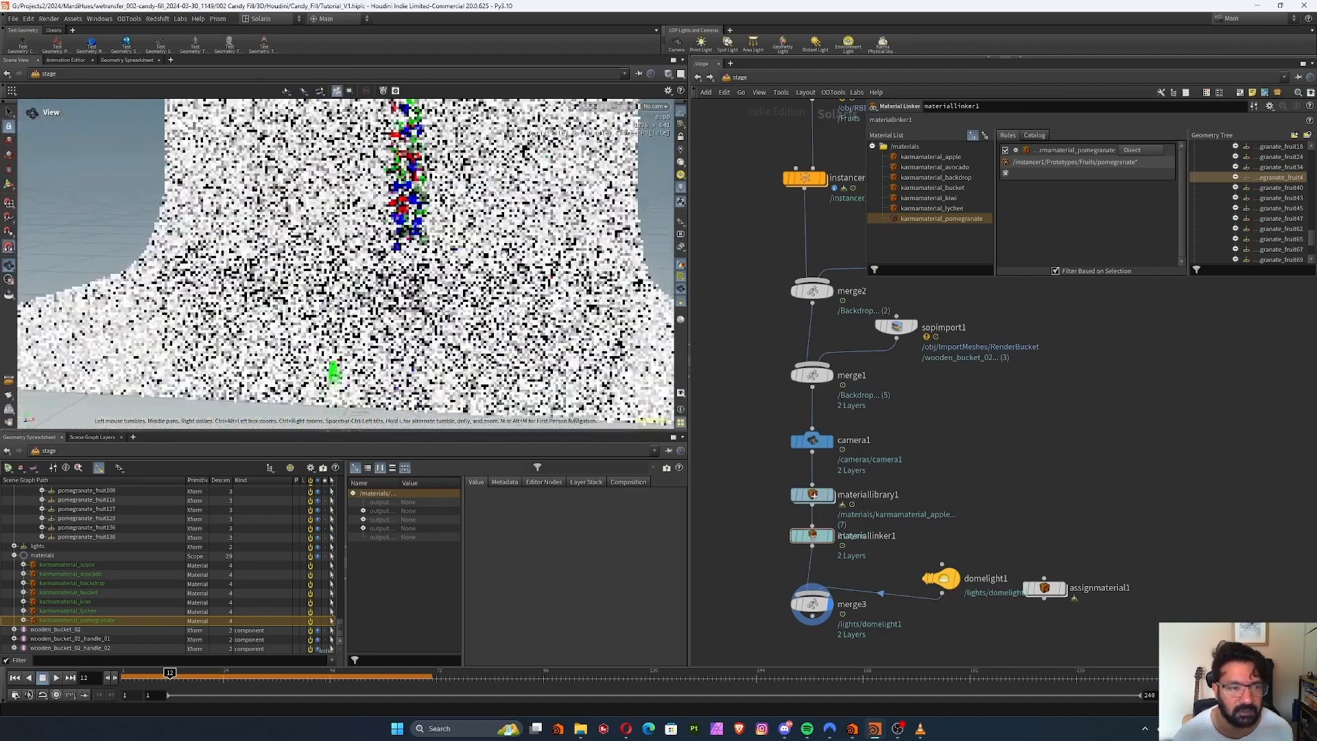
{"action": "middle_click_drag", "start_coordinate": [805, 354], "coordinate": [800, 406]}
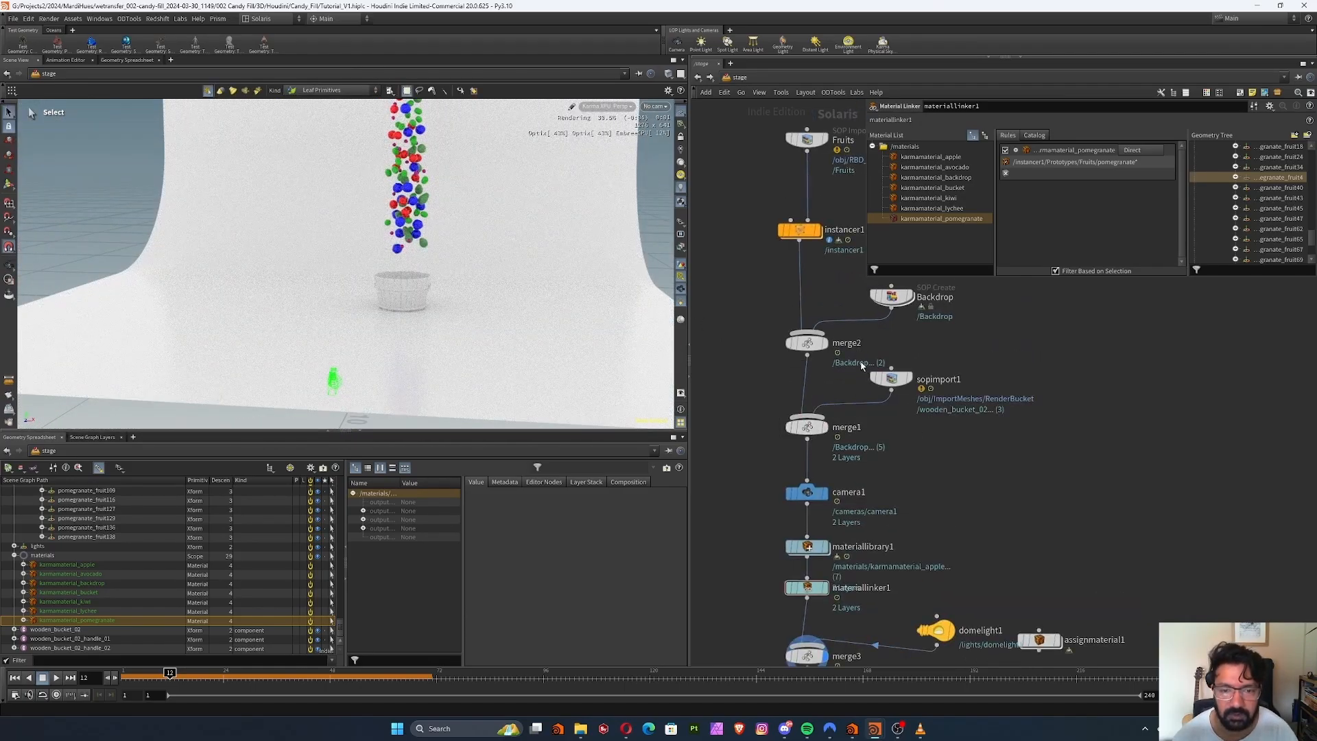
{"action": "middle_click_drag", "start_coordinate": [934, 460], "coordinate": [922, 410]}
{"action": "double_click", "coordinate": [796, 503]}
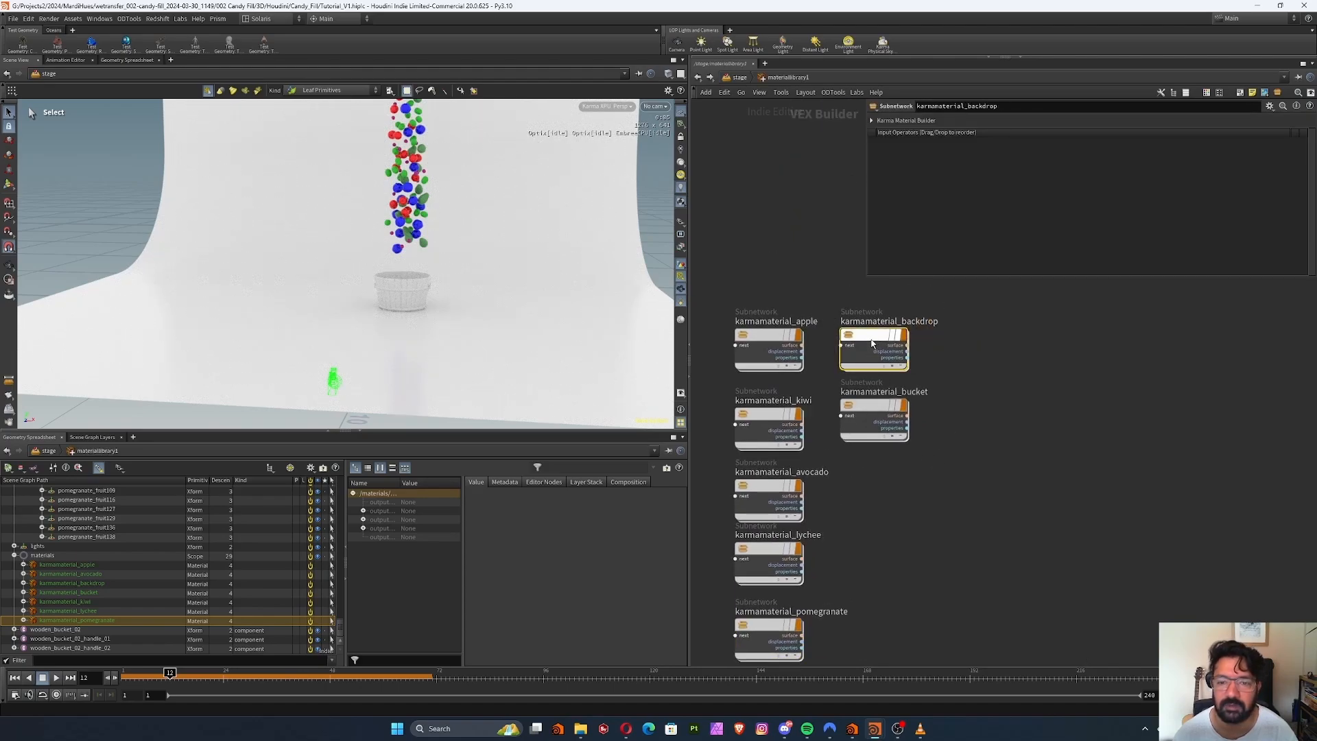
{"action": "double_click", "coordinate": [878, 337]}
{"action": "left_click", "coordinate": [981, 362]}
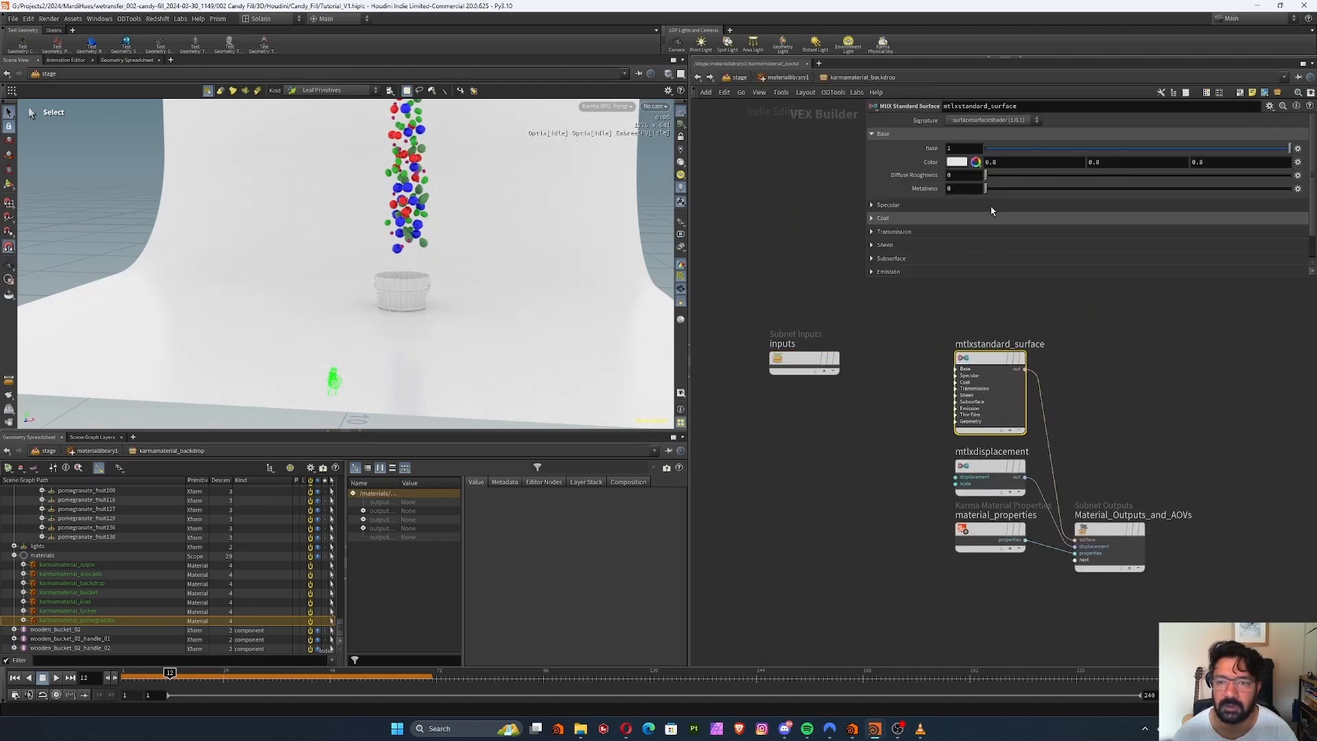
{"action": "left_click", "coordinate": [956, 161]}
{"action": "left_click", "coordinate": [1249, 144]}
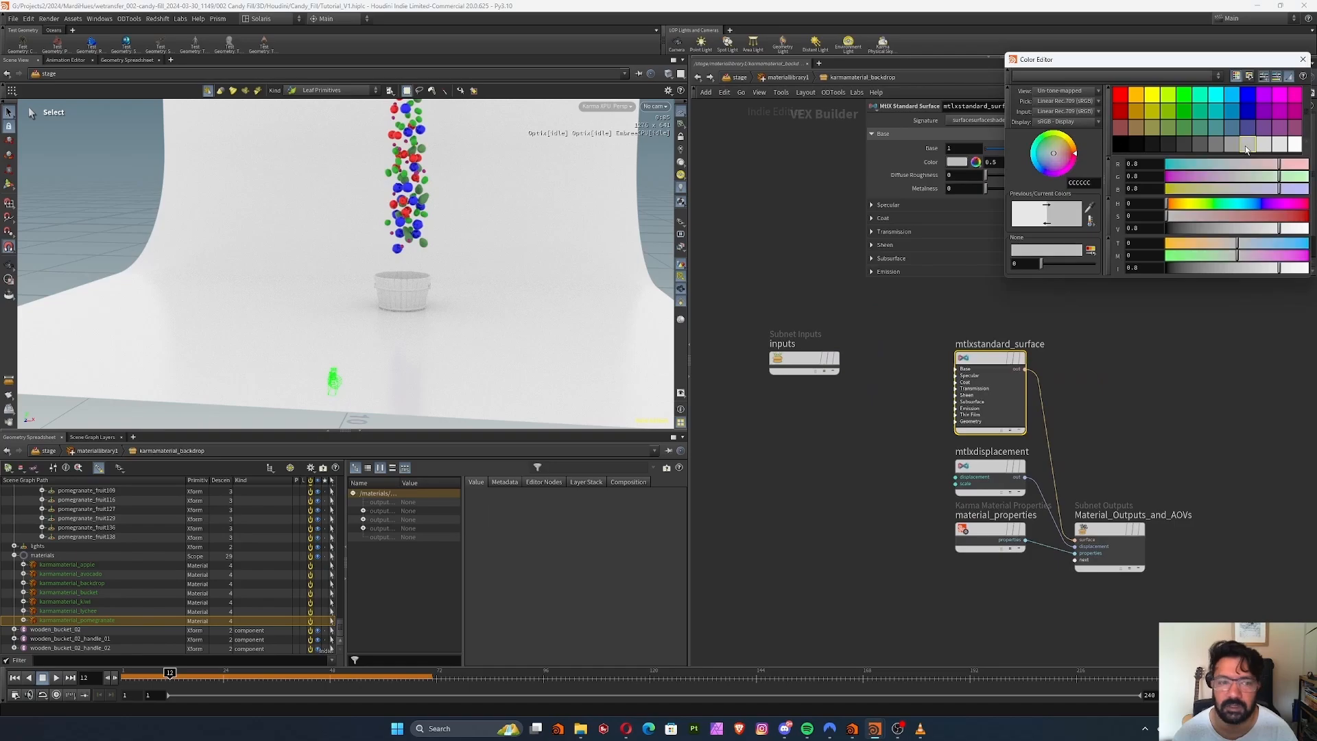
{"action": "key", "text": "u"}
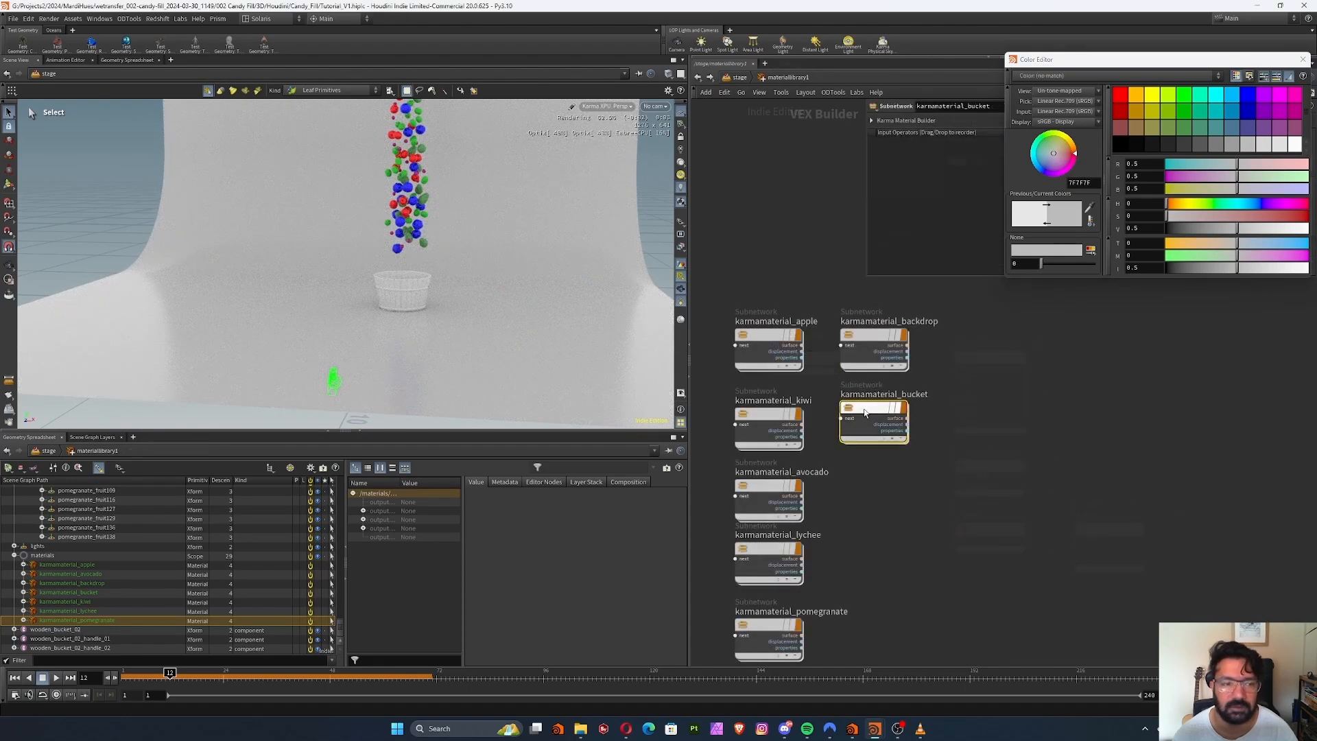
Set the base color of karmamaterial_bucket's standard surface to near black (0.05, 0.05, 0.05)
{"action": "double_click", "coordinate": [866, 414]}
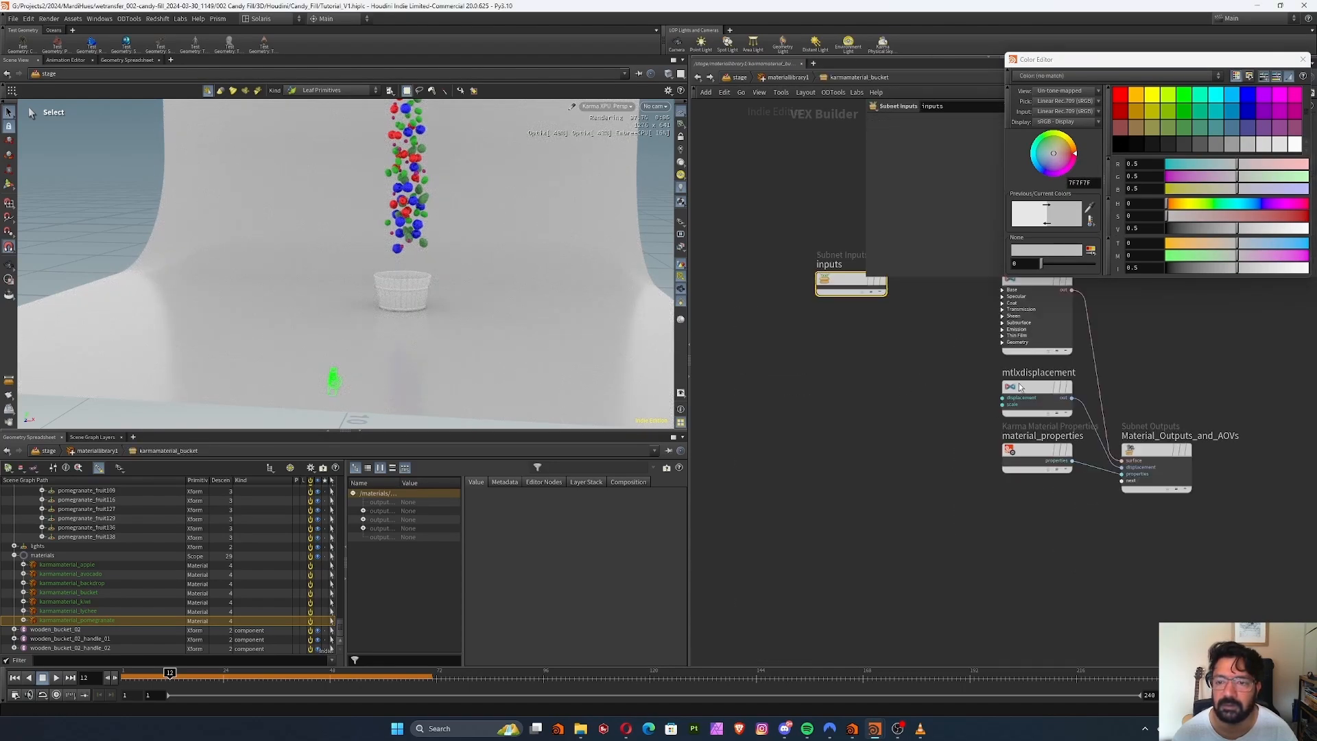
{"action": "middle_click_drag", "start_coordinate": [1018, 387], "coordinate": [977, 477]}
{"action": "left_click_drag", "start_coordinate": [917, 327], "coordinate": [1013, 445]}
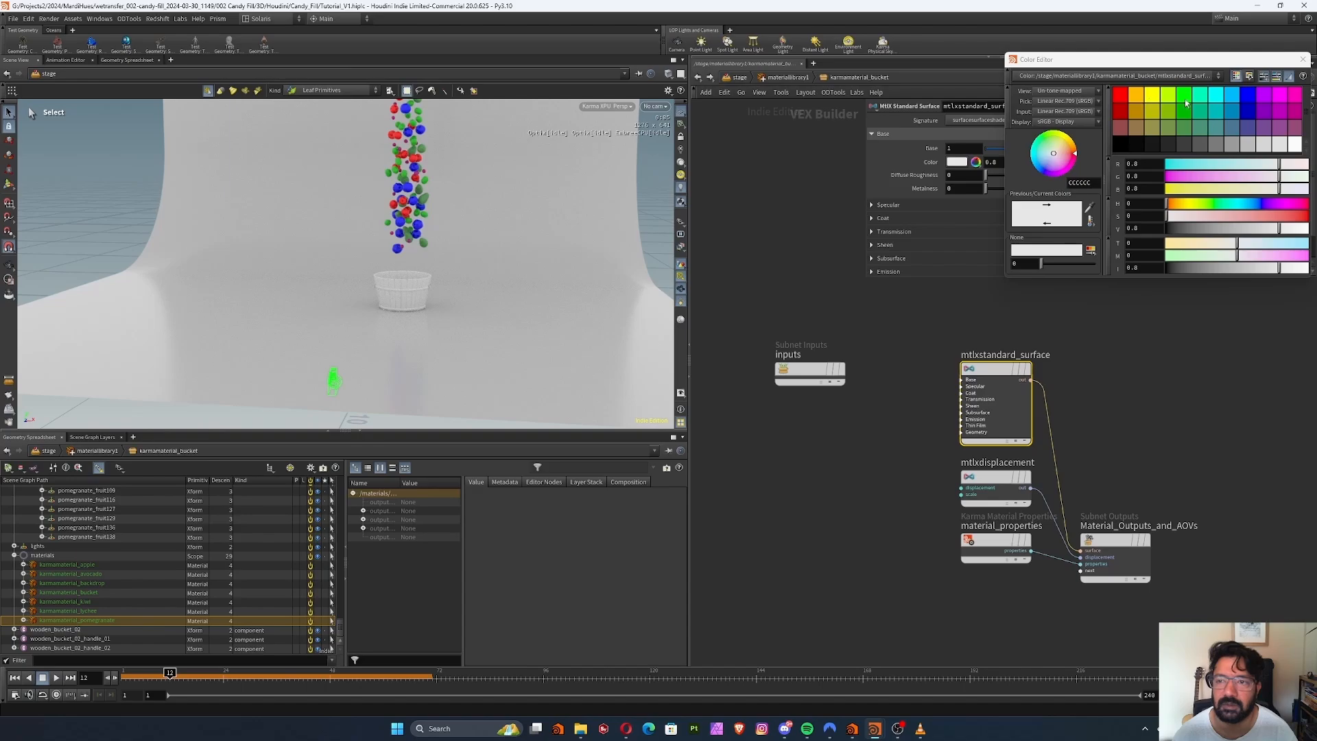
{"action": "left_click", "coordinate": [1188, 145]}
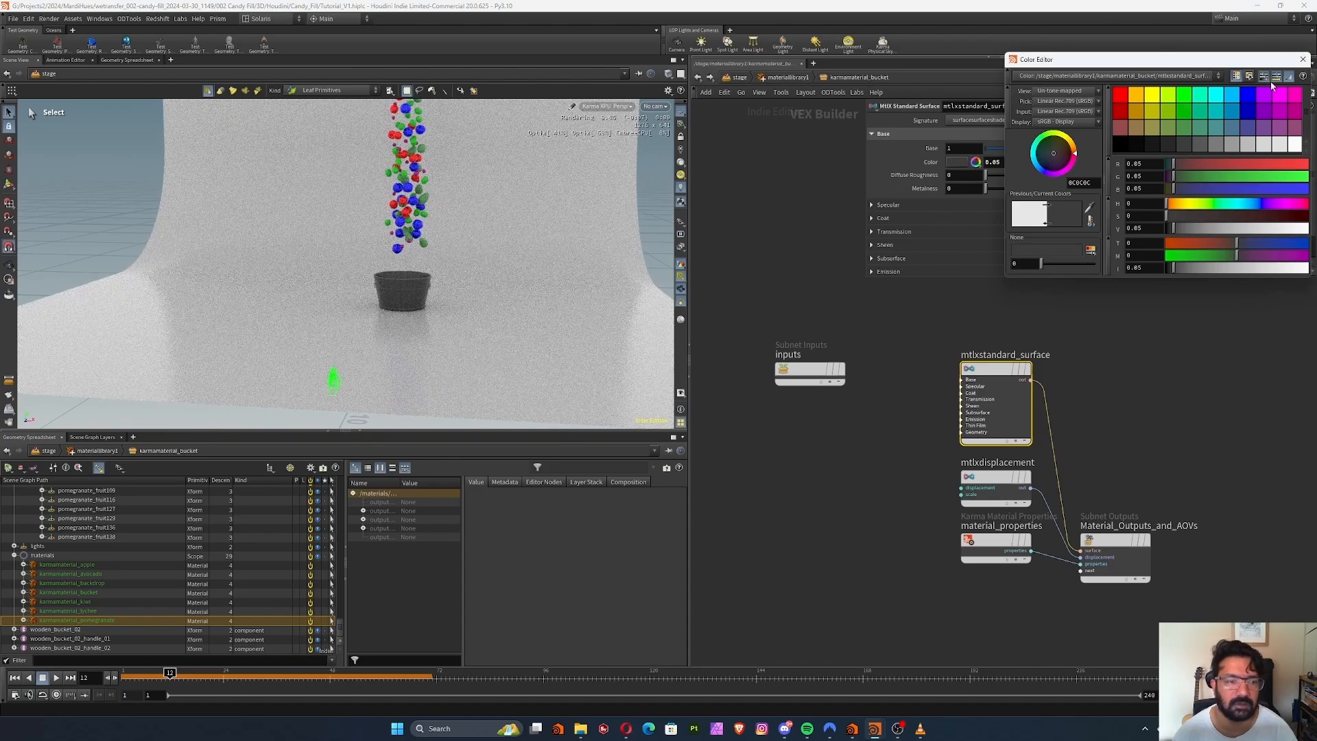
{"action": "left_click", "coordinate": [1302, 59]}
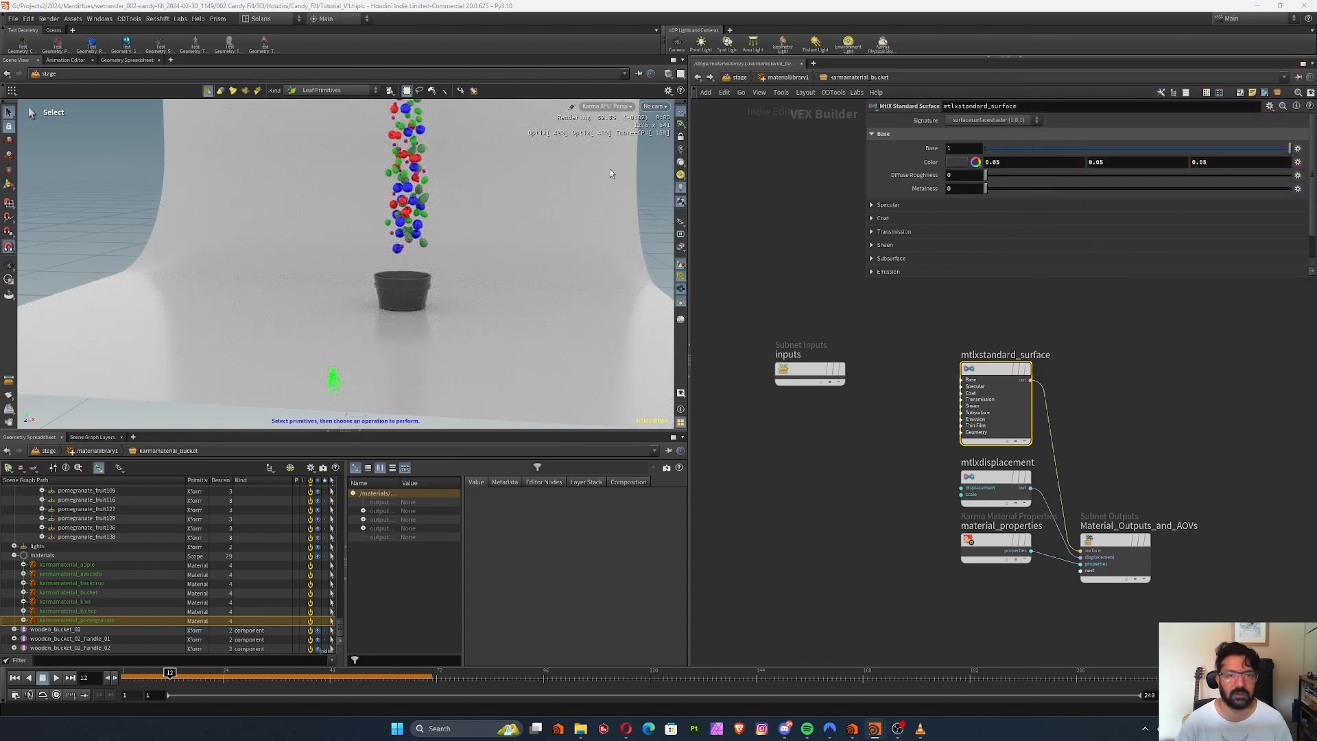
Switch the viewport to look through the scene camera and check the colored render
{"action": "left_click", "coordinate": [654, 106]}
{"action": "left_click", "coordinate": [676, 117]}
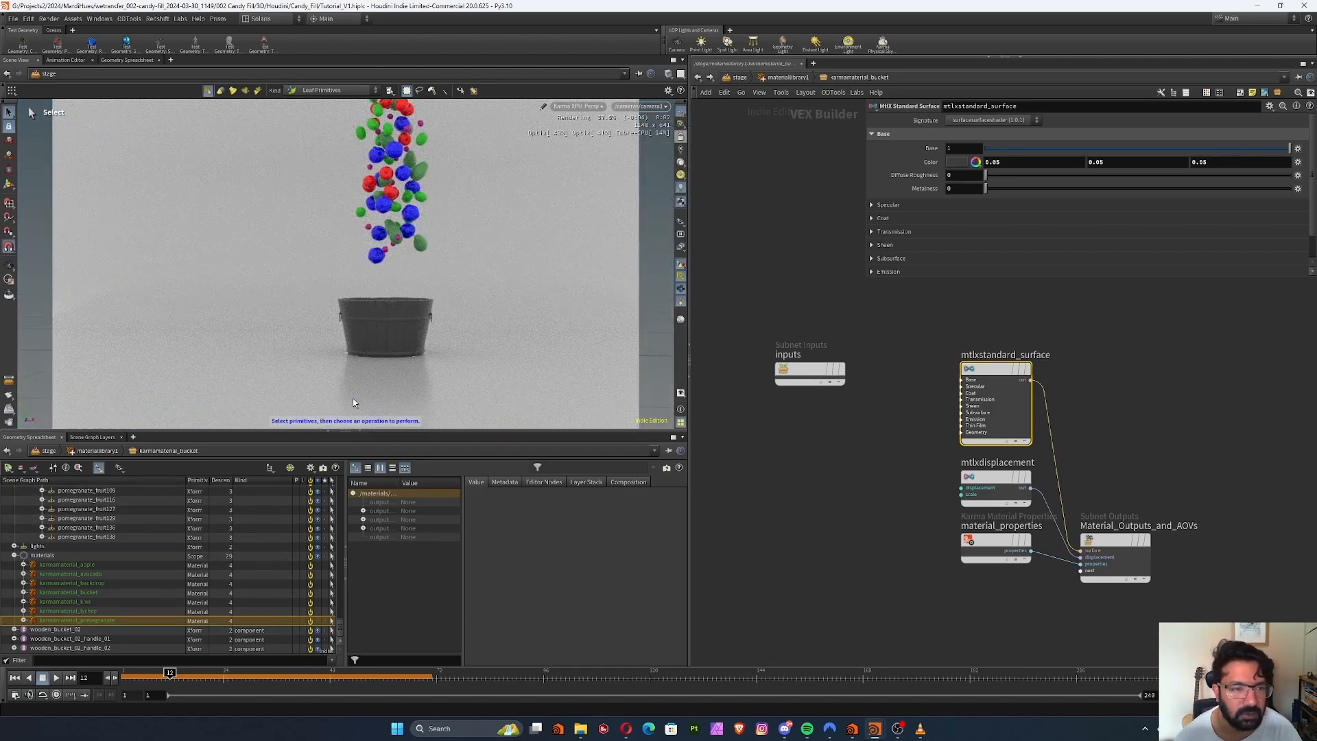
{"action": "scroll", "coordinate": [779, 438], "scroll_direction": "down", "scroll_amount": 3}
{"action": "scroll", "coordinate": [778, 449], "scroll_direction": "up", "scroll_amount": 4}
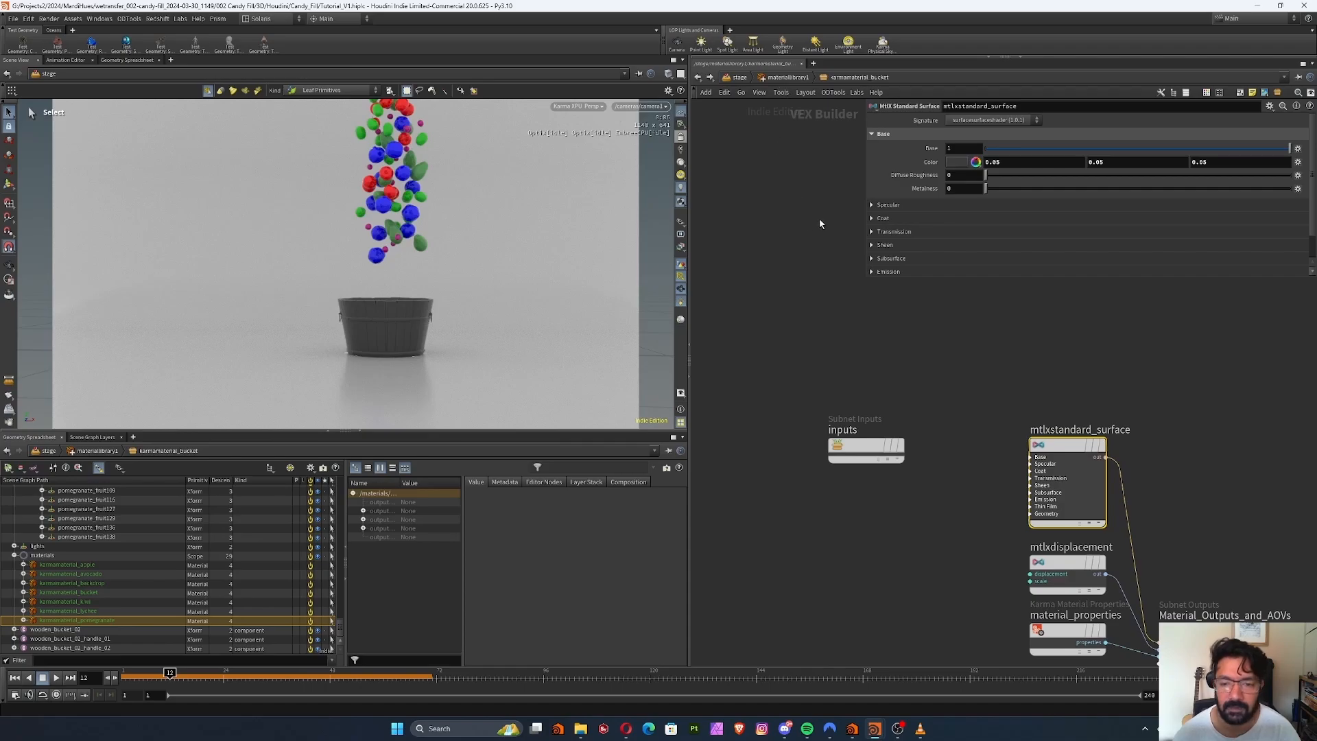
Return to the material library and open the network of karmamaterial_apple
{"action": "left_click", "coordinate": [782, 78]}
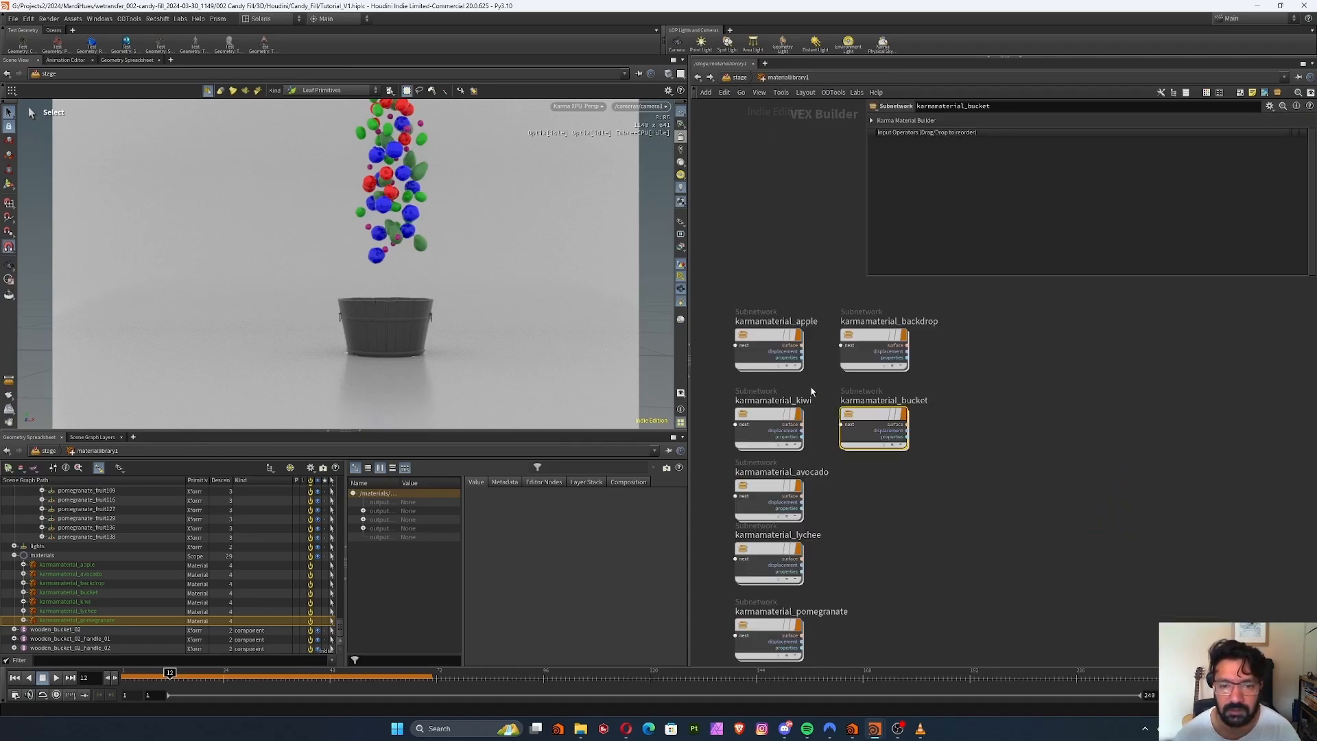
{"action": "scroll", "coordinate": [793, 329], "scroll_direction": "up", "scroll_amount": 8}
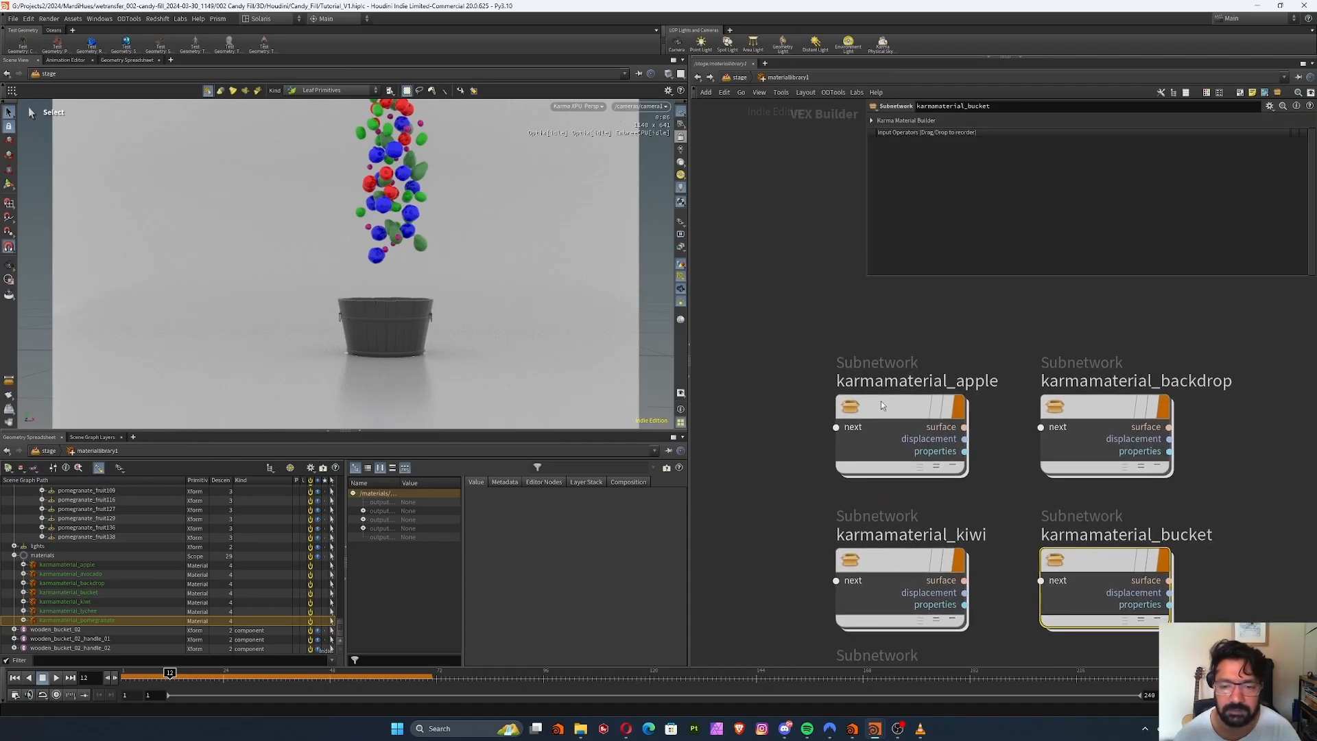
{"action": "middle_click_drag", "start_coordinate": [746, 460], "coordinate": [787, 470]}
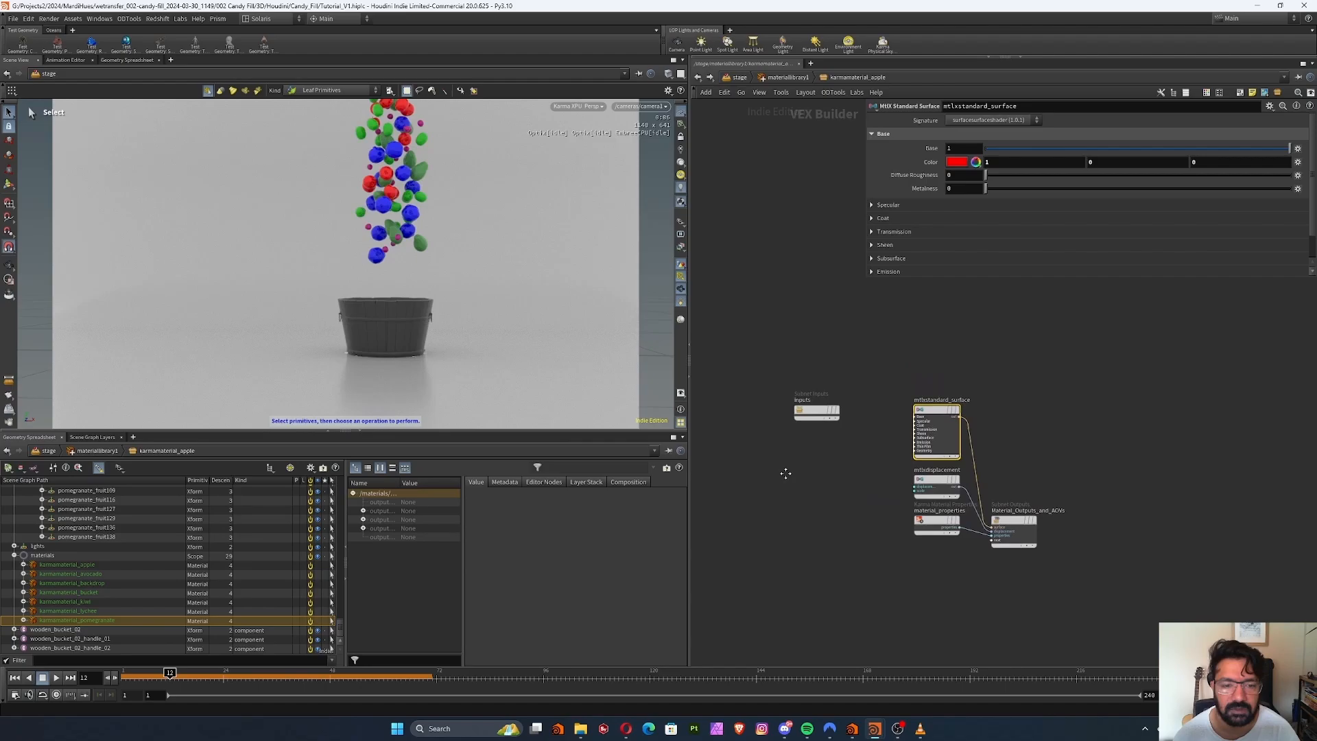
Enable the viewport's color correction controls and set the view transform to ACES 1.0 - SDR Video
{"action": "left_click", "coordinate": [681, 396]}
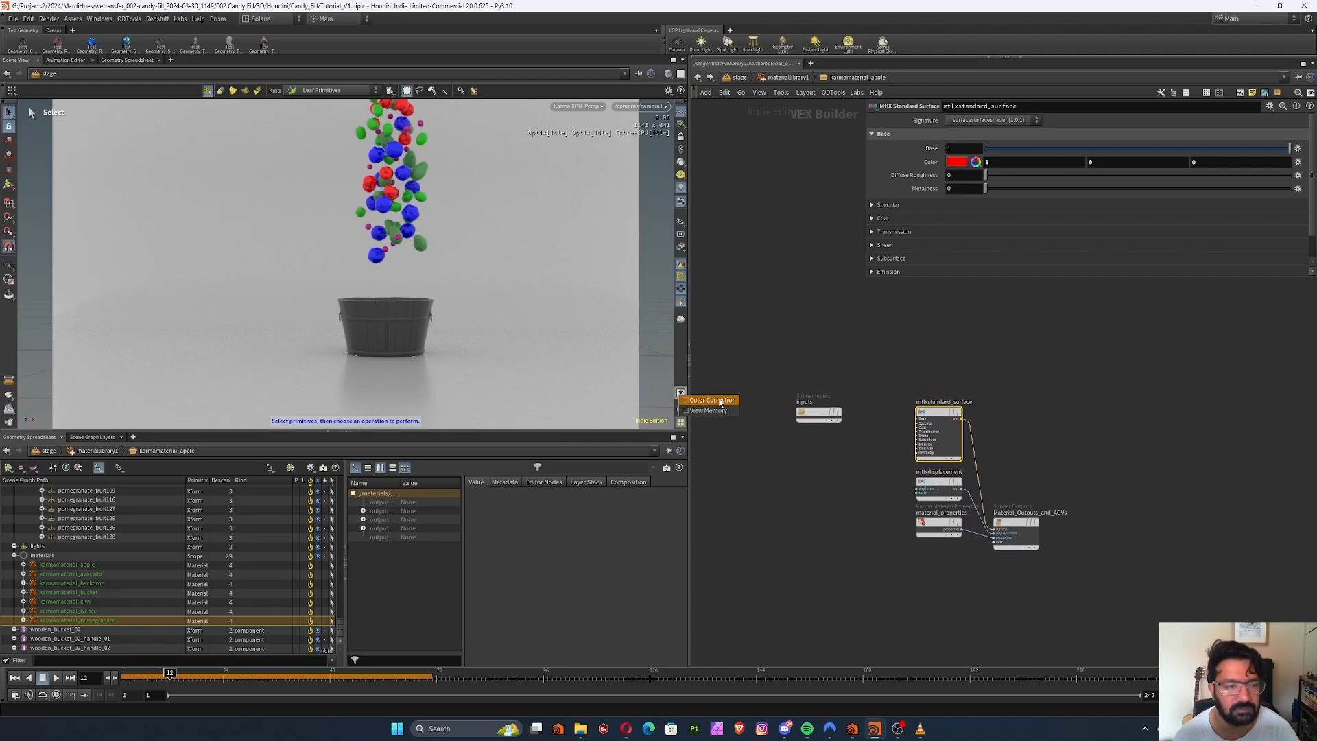
{"action": "left_click", "coordinate": [719, 400]}
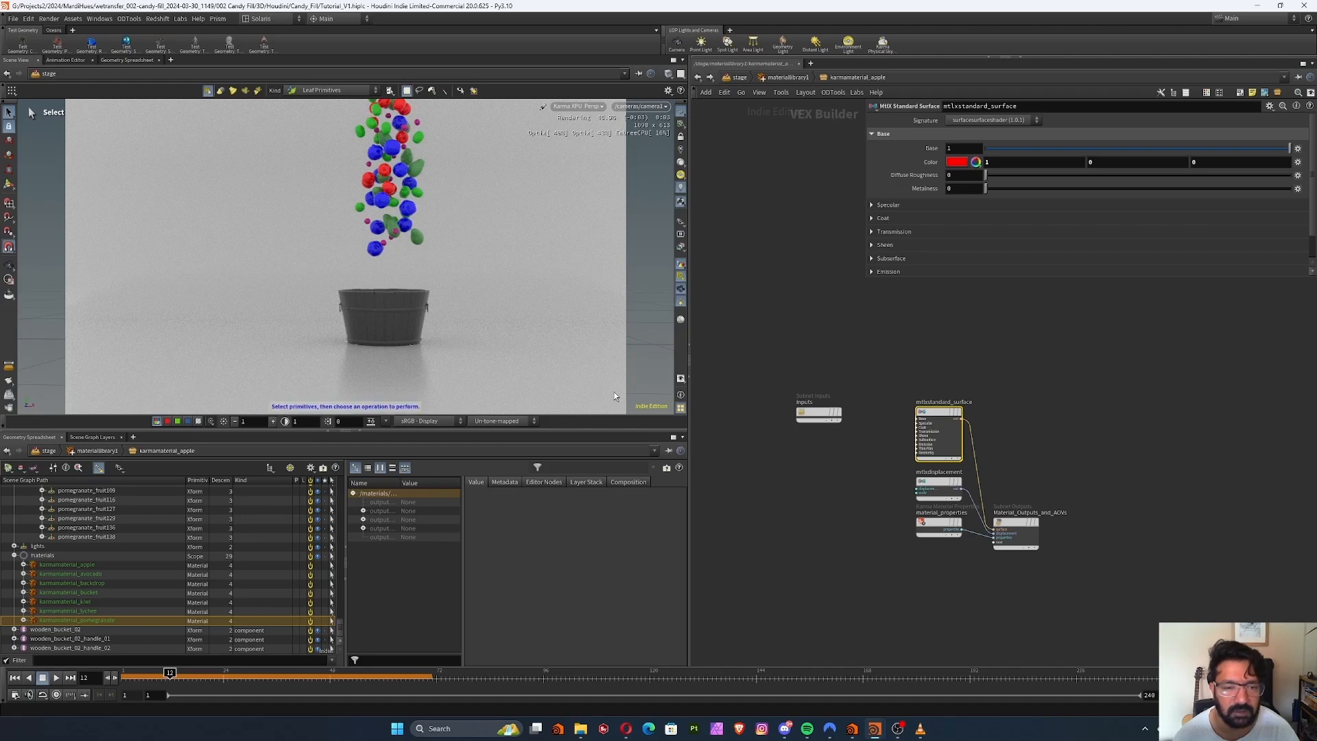
{"action": "left_click", "coordinate": [680, 380]}
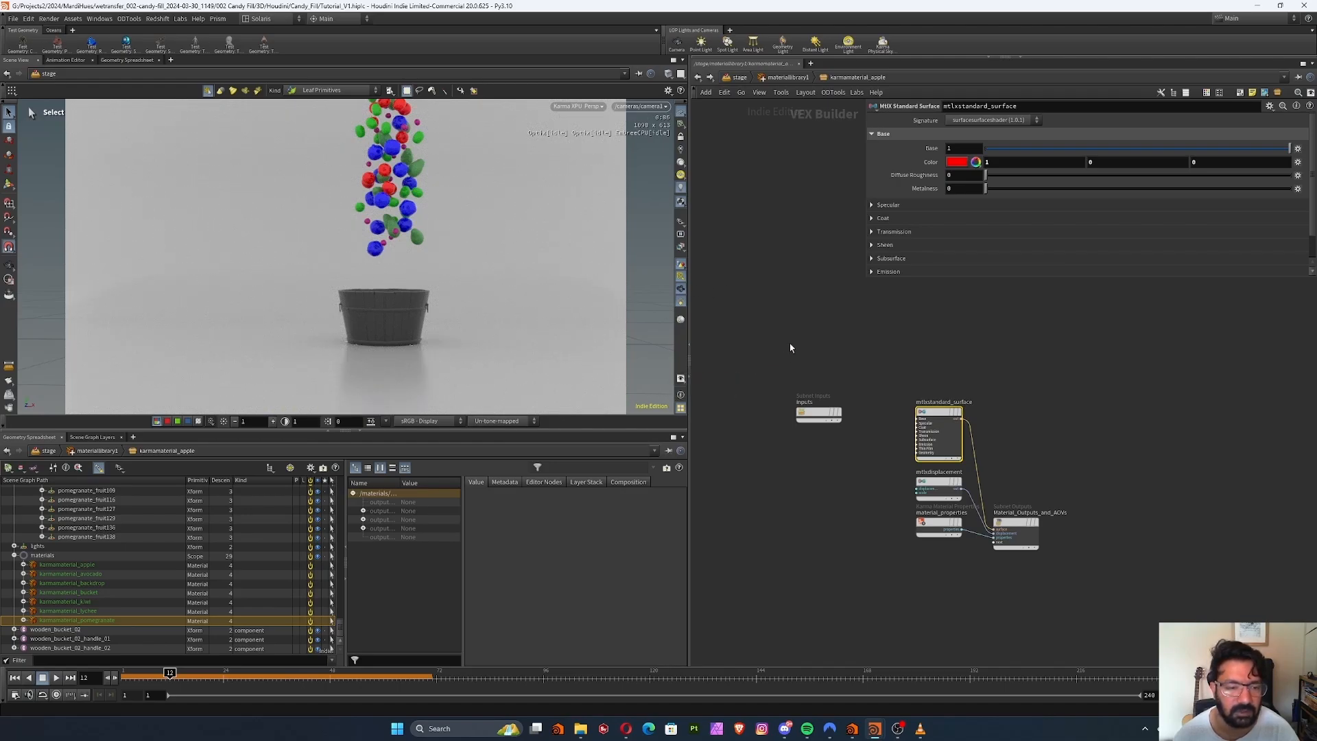
{"action": "left_click", "coordinate": [511, 421]}
{"action": "left_click", "coordinate": [528, 452]}
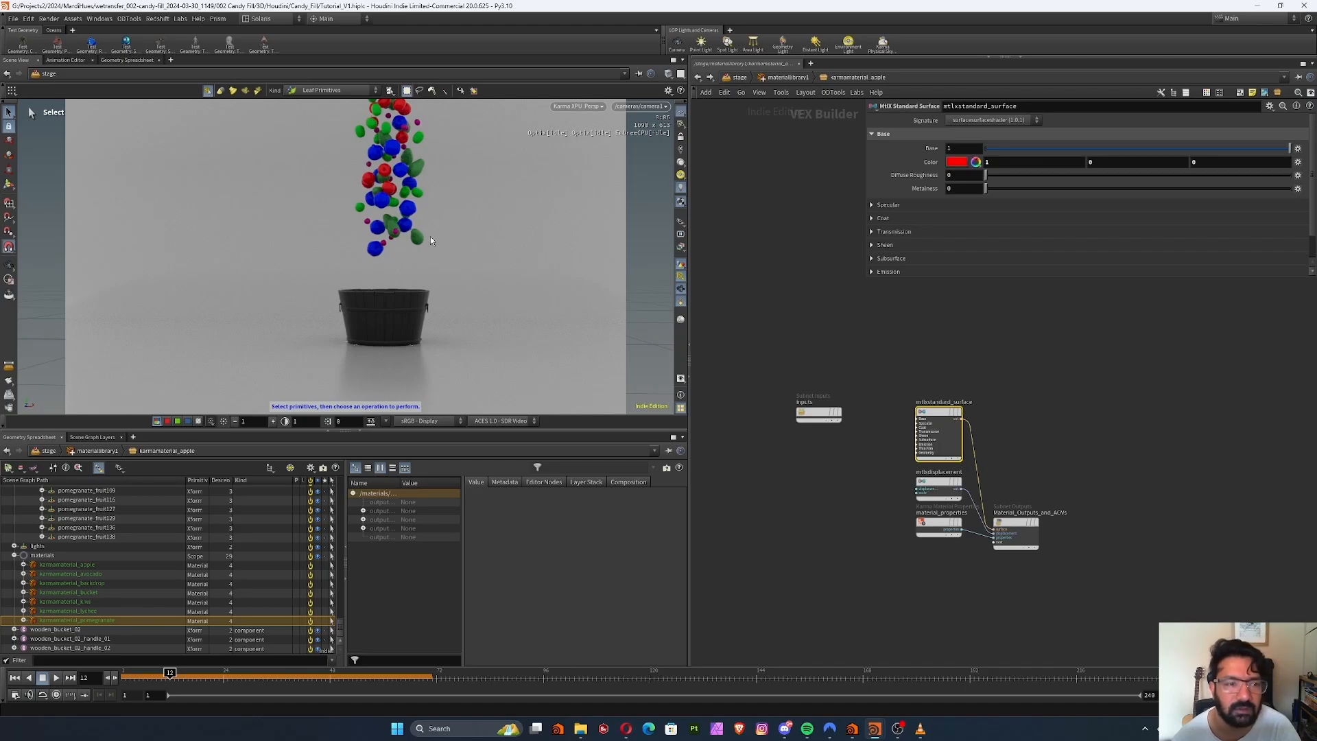
Go back to the stage network and raise domelight1's exposure to 1.54
{"action": "left_click", "coordinate": [770, 79]}
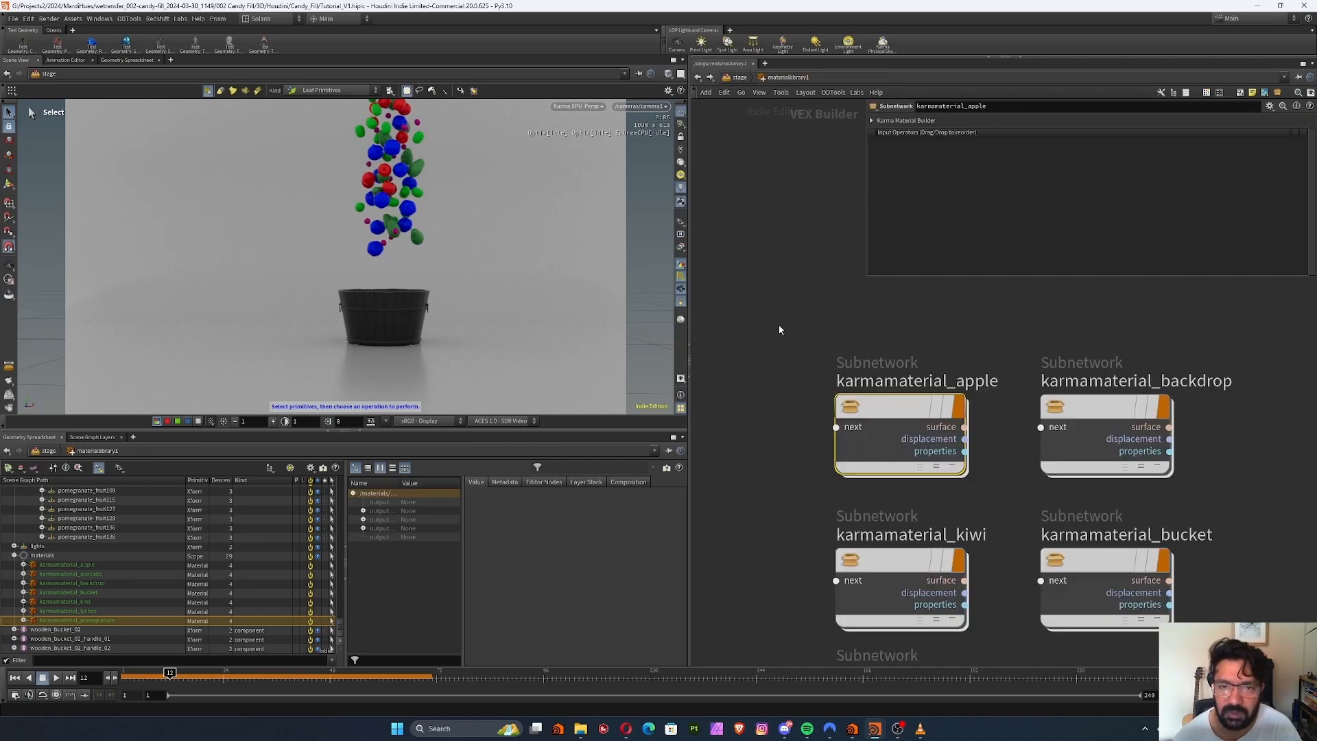
{"action": "left_click", "coordinate": [734, 78]}
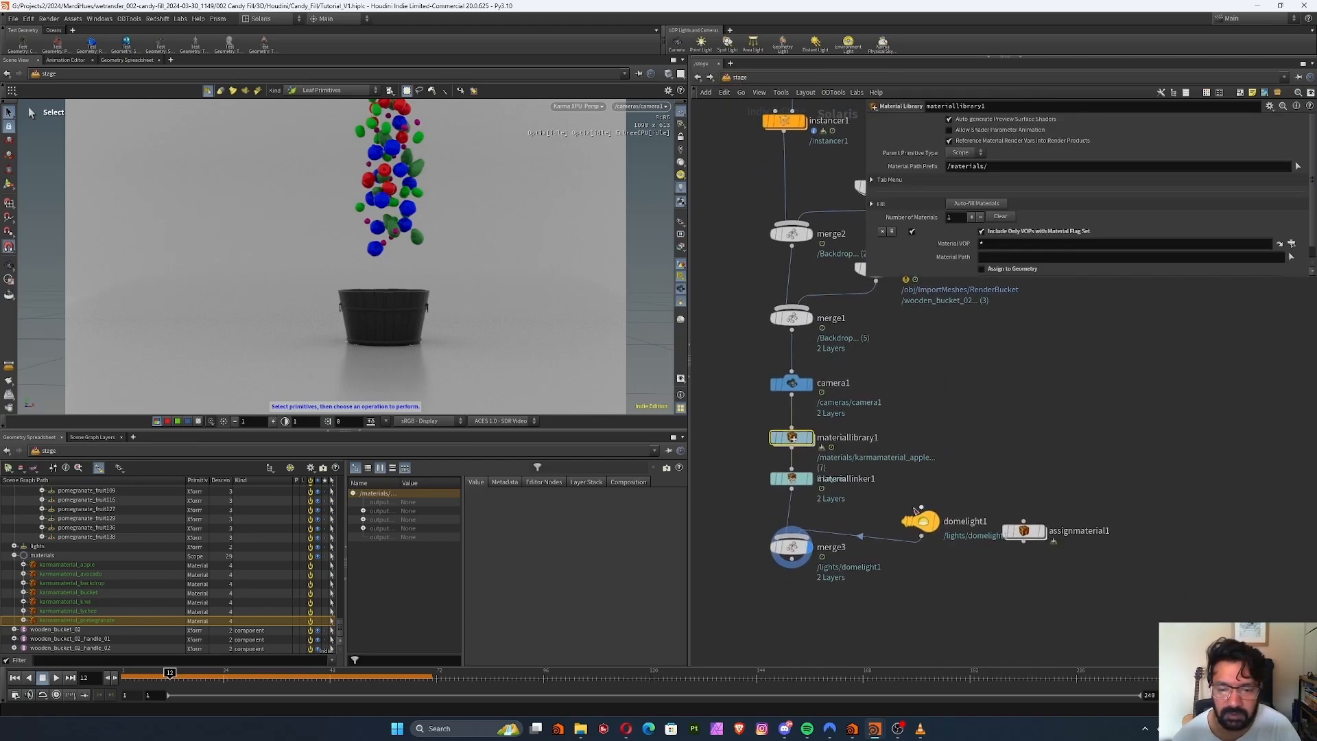
{"action": "left_click", "coordinate": [920, 523]}
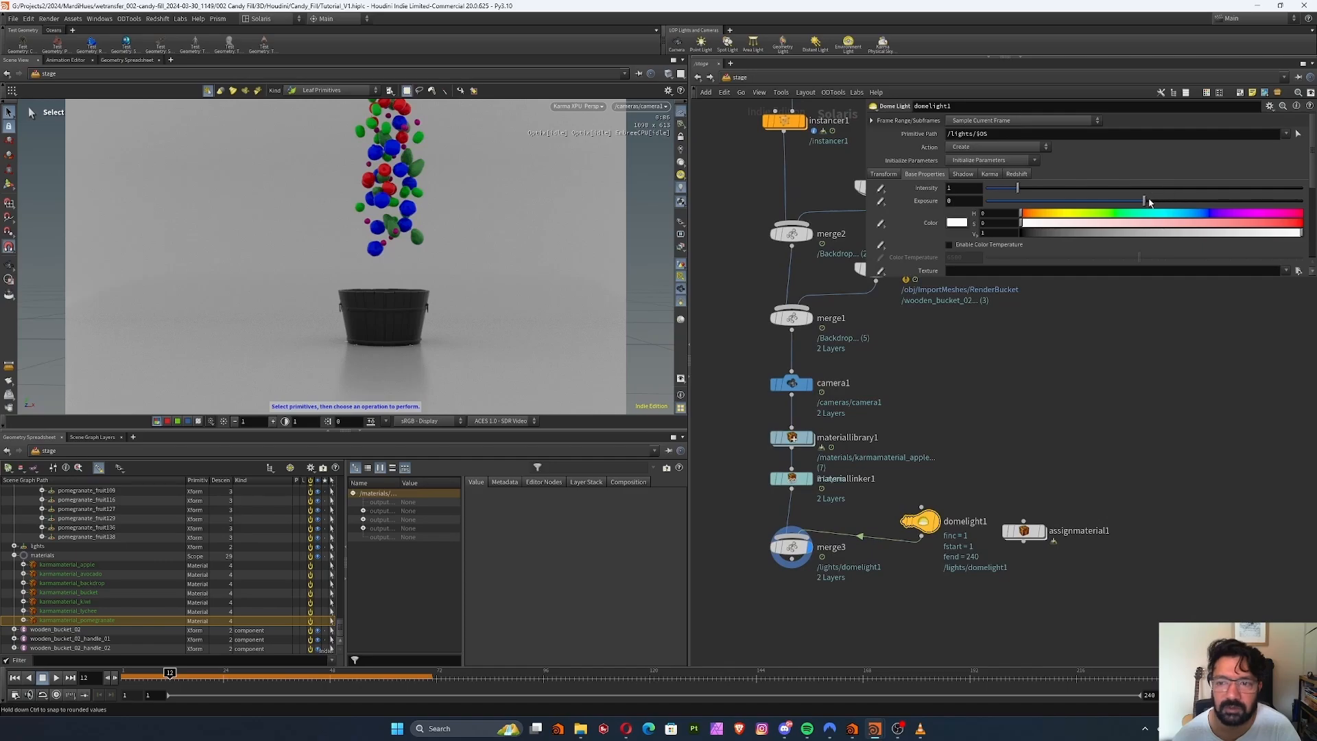
{"action": "left_click_drag", "start_coordinate": [1149, 203], "coordinate": [1168, 202]}
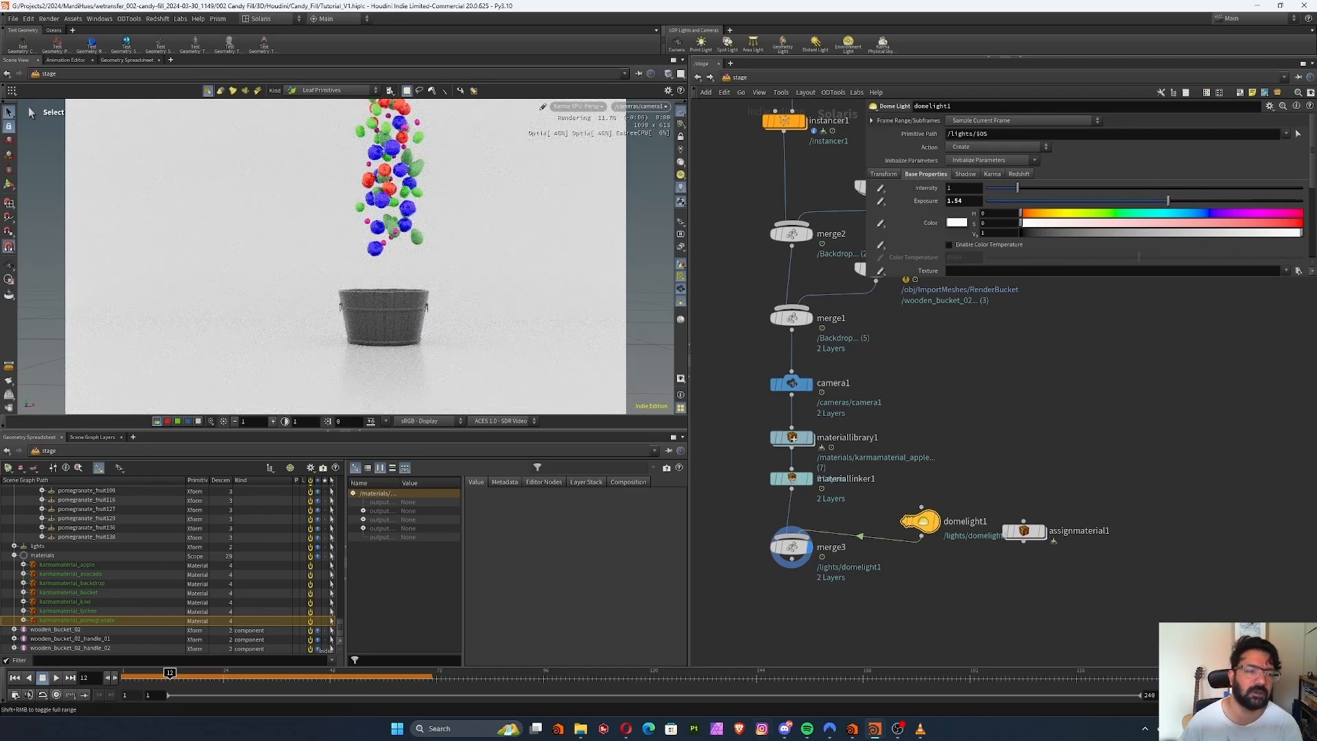
{"action": "middle_click_drag", "start_coordinate": [913, 356], "coordinate": [914, 430]}
{"action": "middle_click_drag", "start_coordinate": [927, 382], "coordinate": [928, 312]}
Open karmamaterial_apple in the material library and add a USD UV Texture node before its standard surface
{"action": "double_click", "coordinate": [789, 439]}
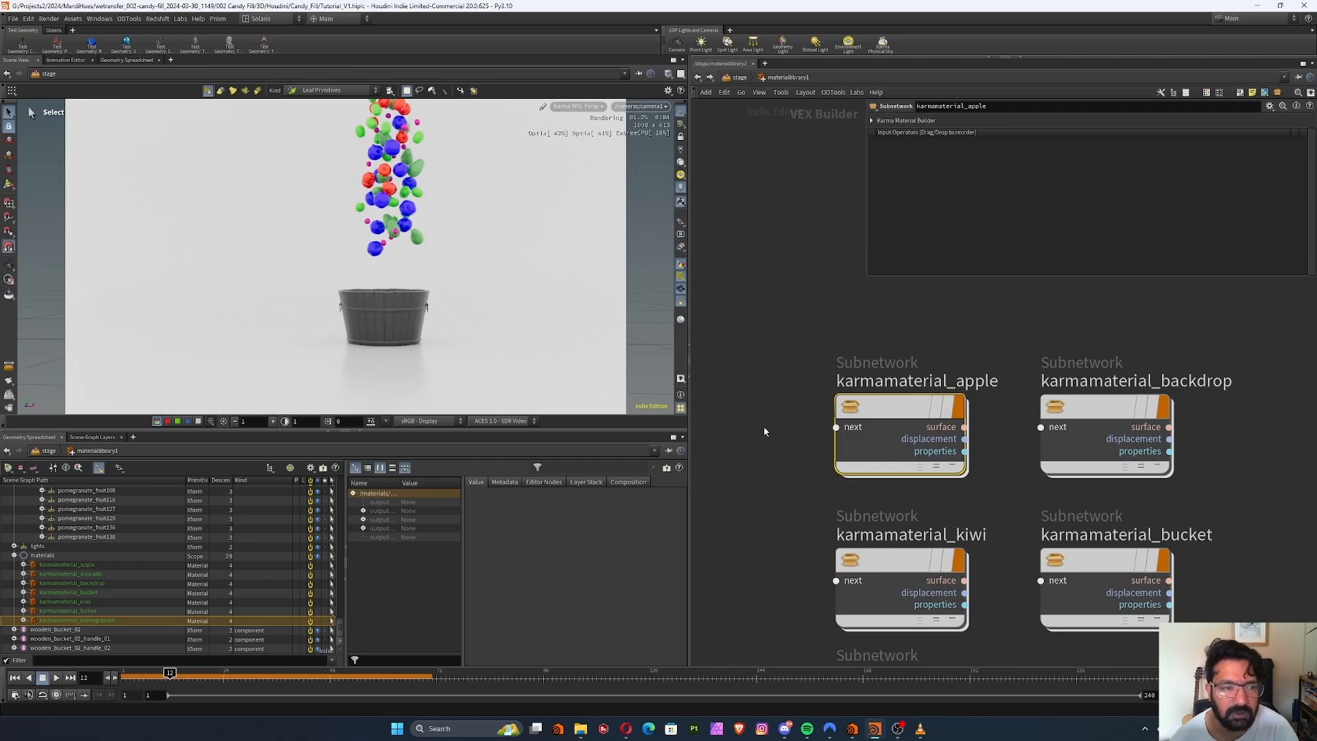
{"action": "double_click", "coordinate": [885, 454]}
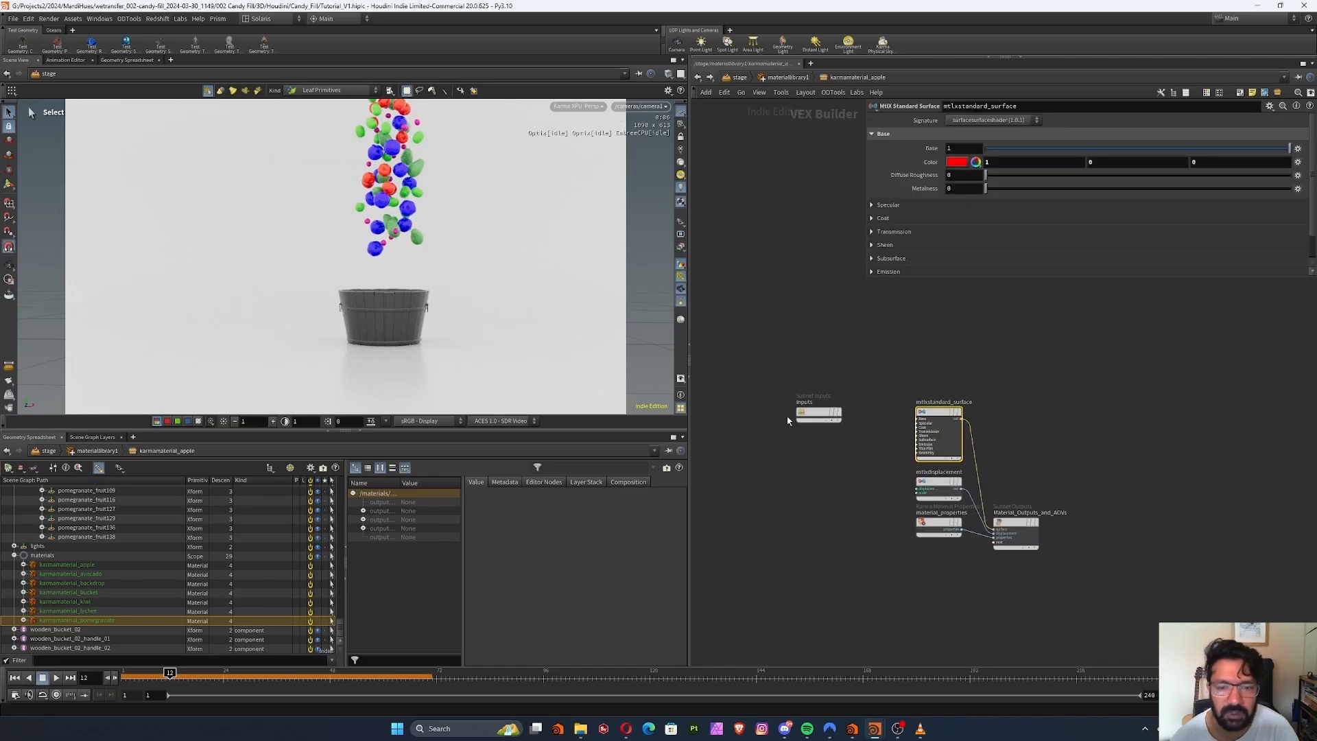
{"action": "middle_click_drag", "start_coordinate": [856, 473], "coordinate": [921, 463]}
{"action": "key", "text": "Tab"}
{"action": "type", "text": "u"}
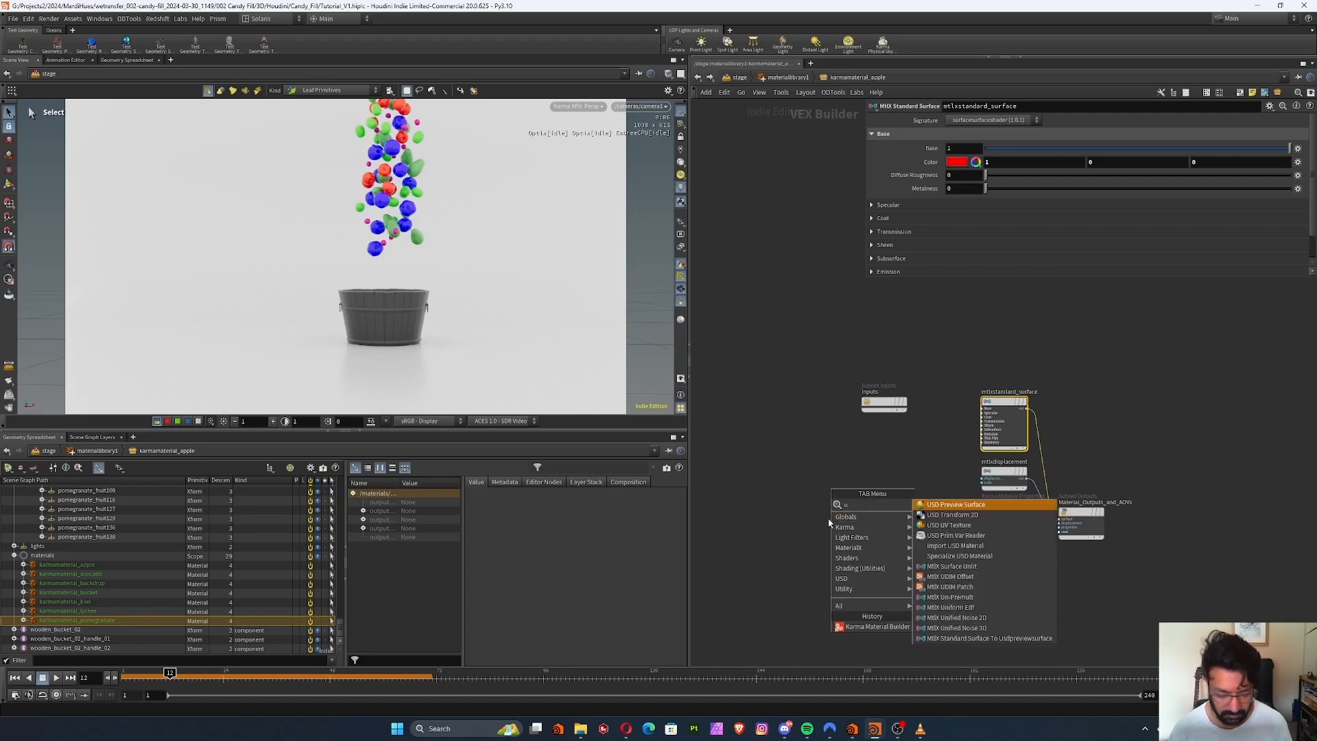
{"action": "left_click", "coordinate": [948, 525]}
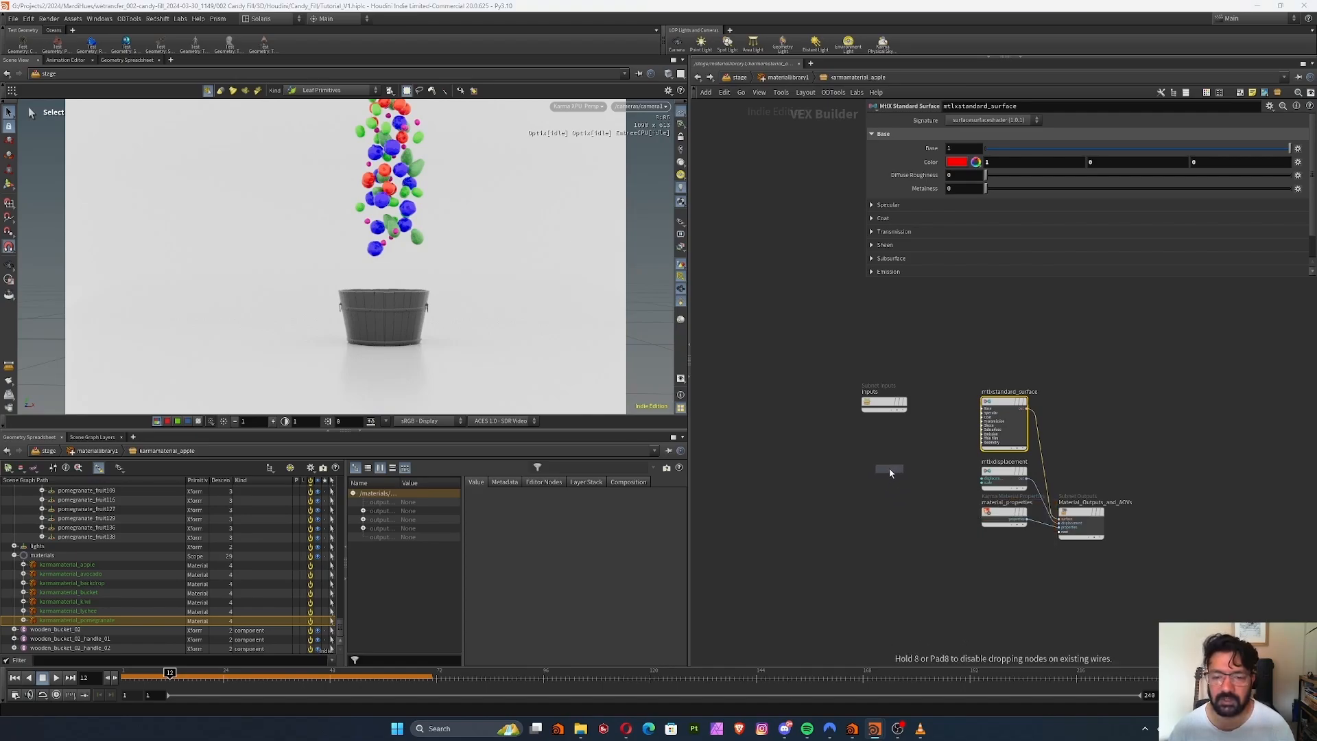
{"action": "left_click", "coordinate": [889, 470]}
{"action": "right_click_drag", "start_coordinate": [932, 425], "coordinate": [893, 446]}
{"action": "key", "text": "l"}
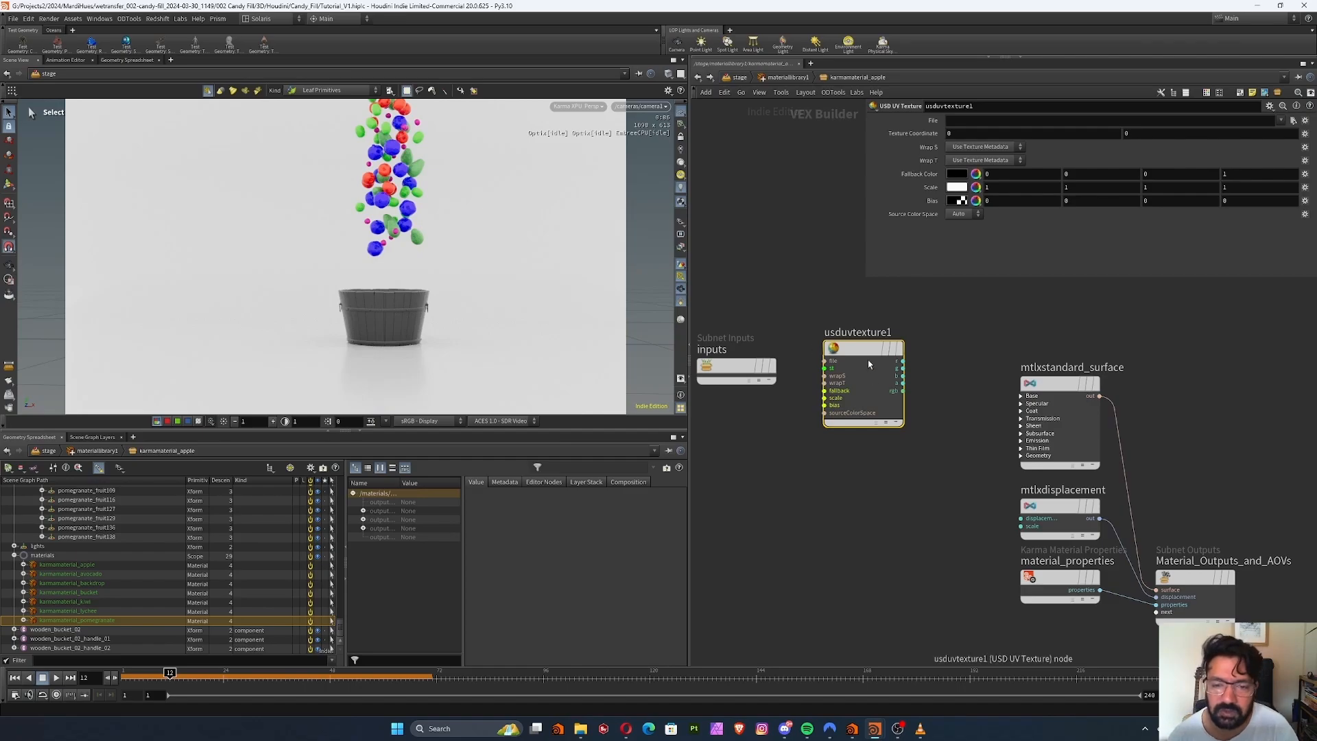
{"action": "mouse_move", "coordinate": [868, 351]}
{"action": "left_mouse_down"}
{"action": "mouse_move", "coordinate": [889, 393]}
{"action": "mouse_move", "coordinate": [869, 357]}
{"action": "left_mouse_up"}
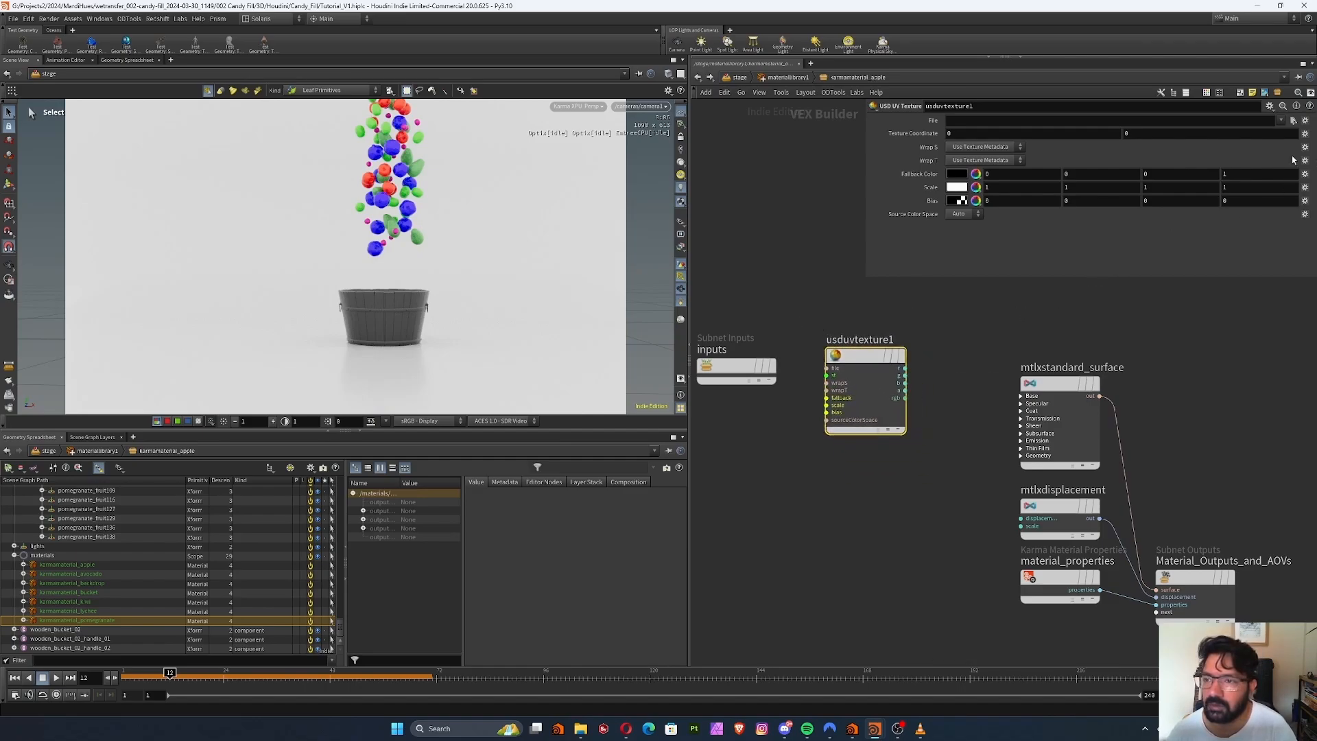
Load food_apple_01_diff_2k_ACEScg.exr from the apple's textures folder under $JOB/ASSETS/GEO and wire the texture's rgb output to the surface's base_color
{"action": "left_click", "coordinate": [1291, 121]}
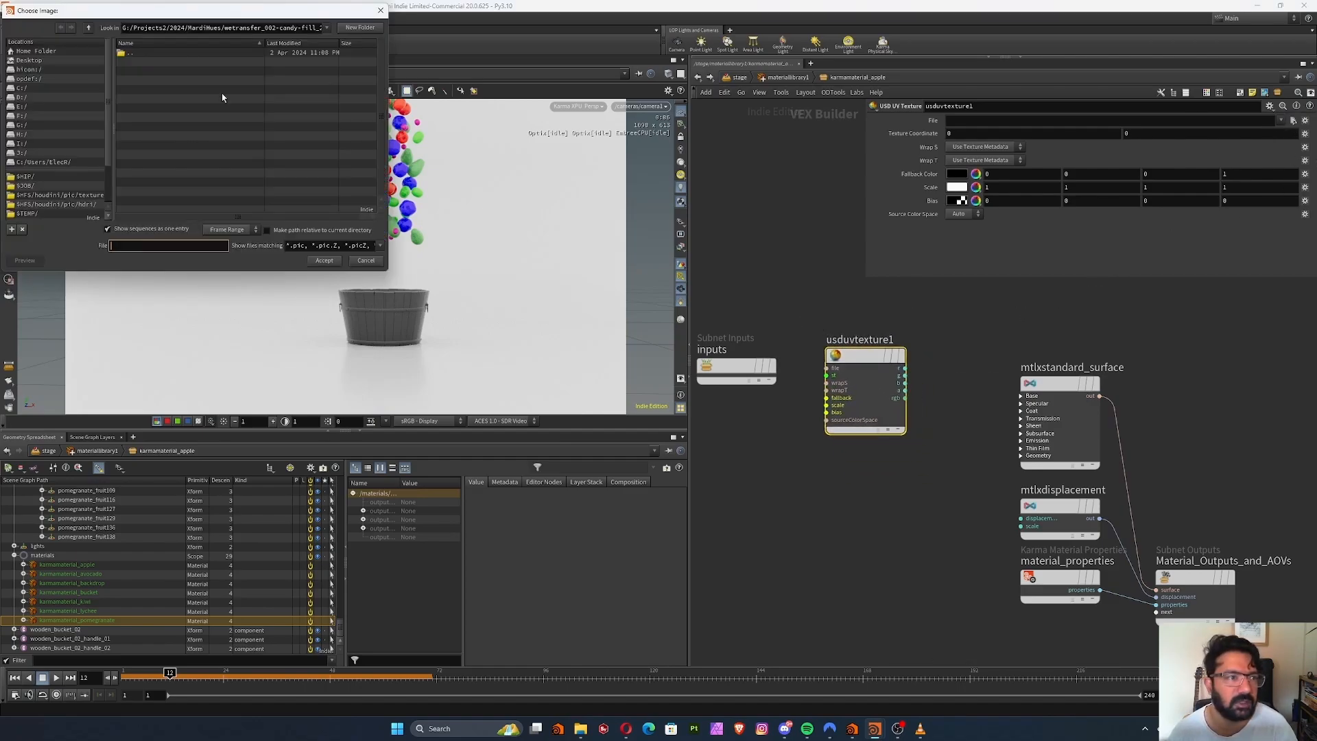
{"action": "left_click_drag", "start_coordinate": [214, 17], "coordinate": [434, 124]}
{"action": "left_click", "coordinate": [258, 293]}
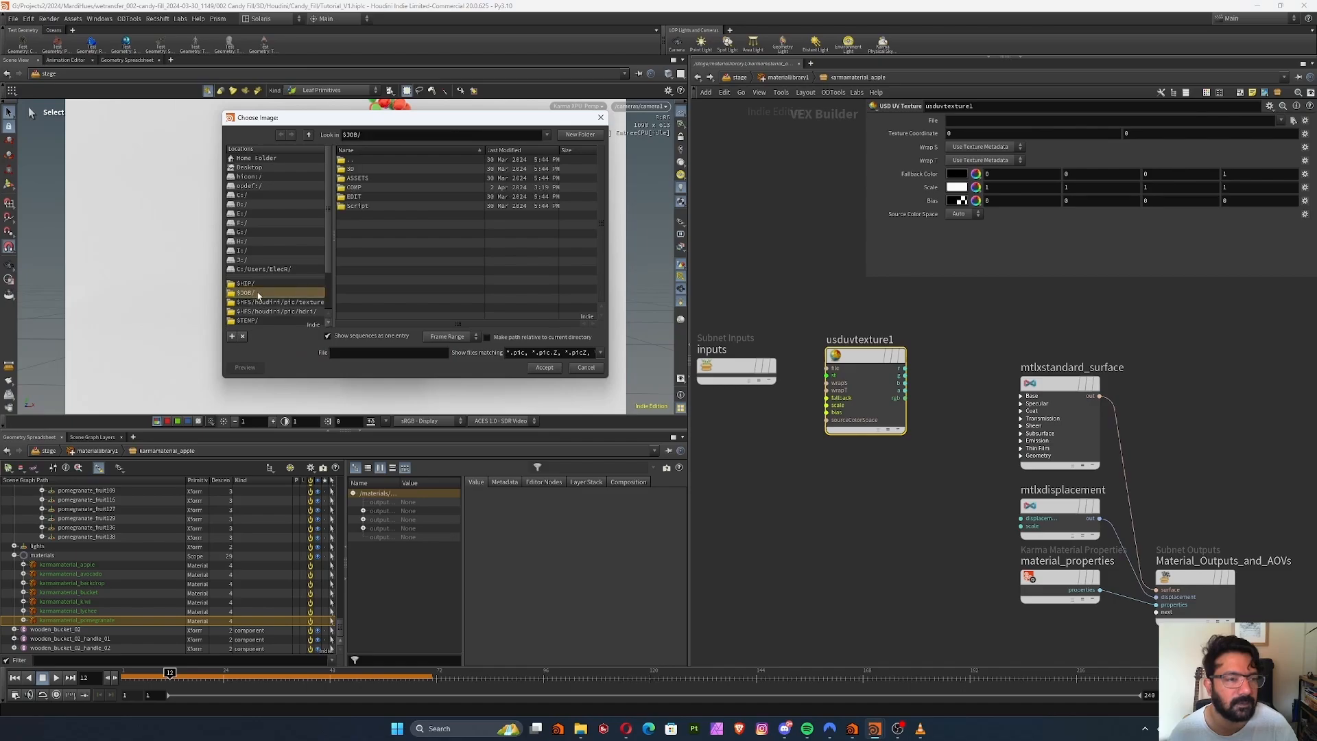
{"action": "double_click", "coordinate": [363, 178]}
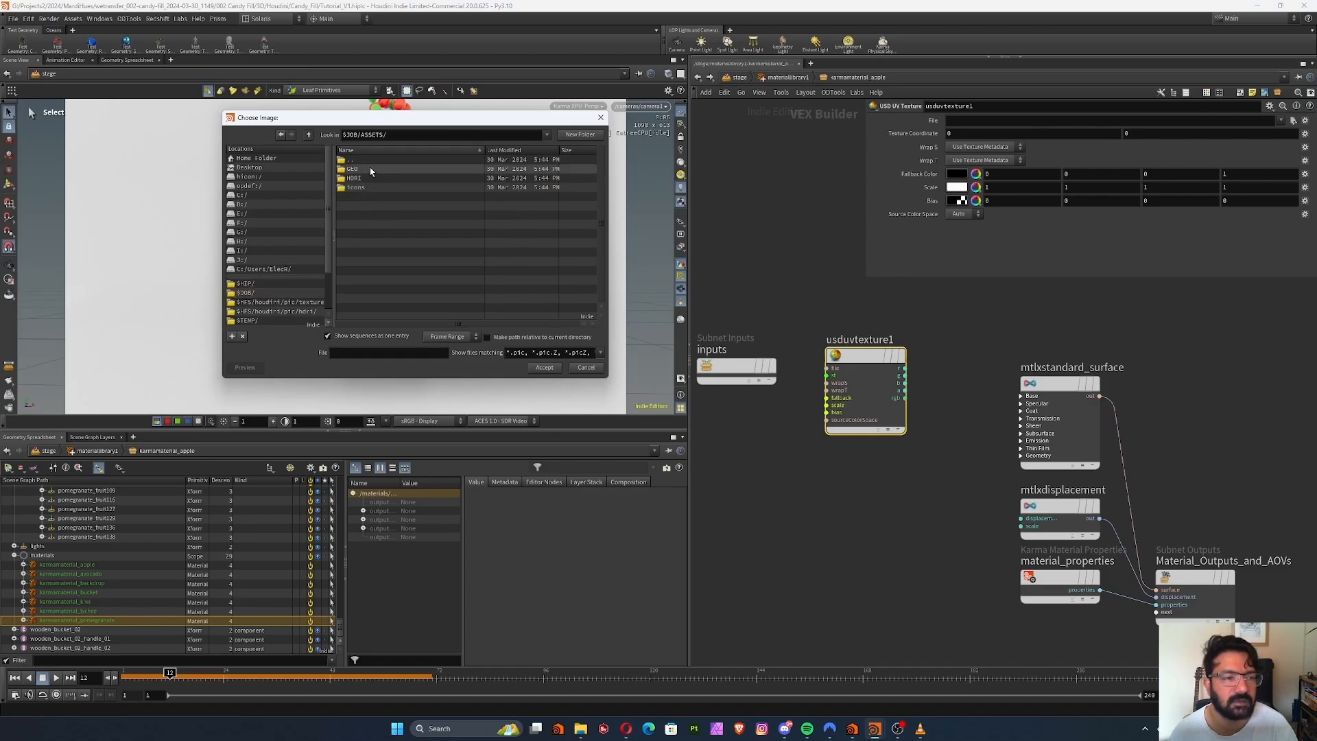
{"action": "double_click", "coordinate": [371, 171]}
{"action": "double_click", "coordinate": [372, 170]}
{"action": "double_click", "coordinate": [376, 170]}
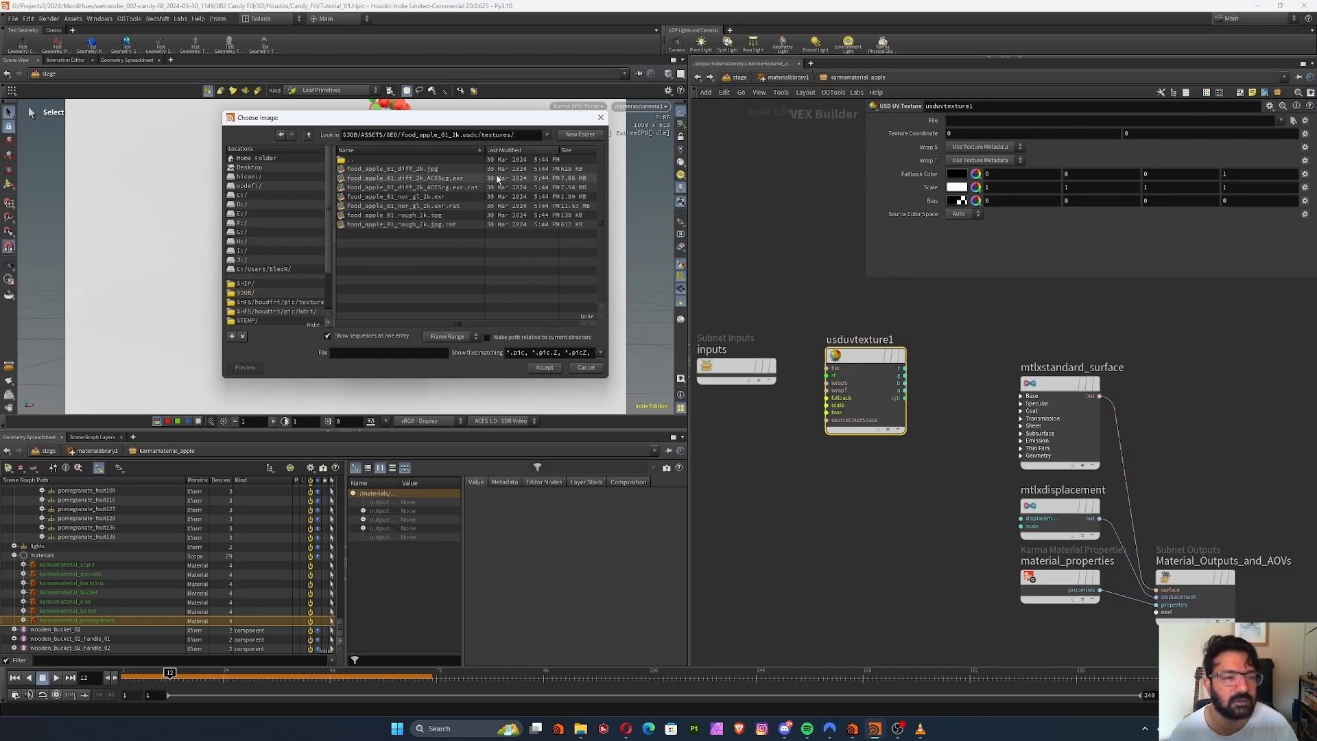
{"action": "left_click_drag", "start_coordinate": [484, 149], "coordinate": [513, 150]}
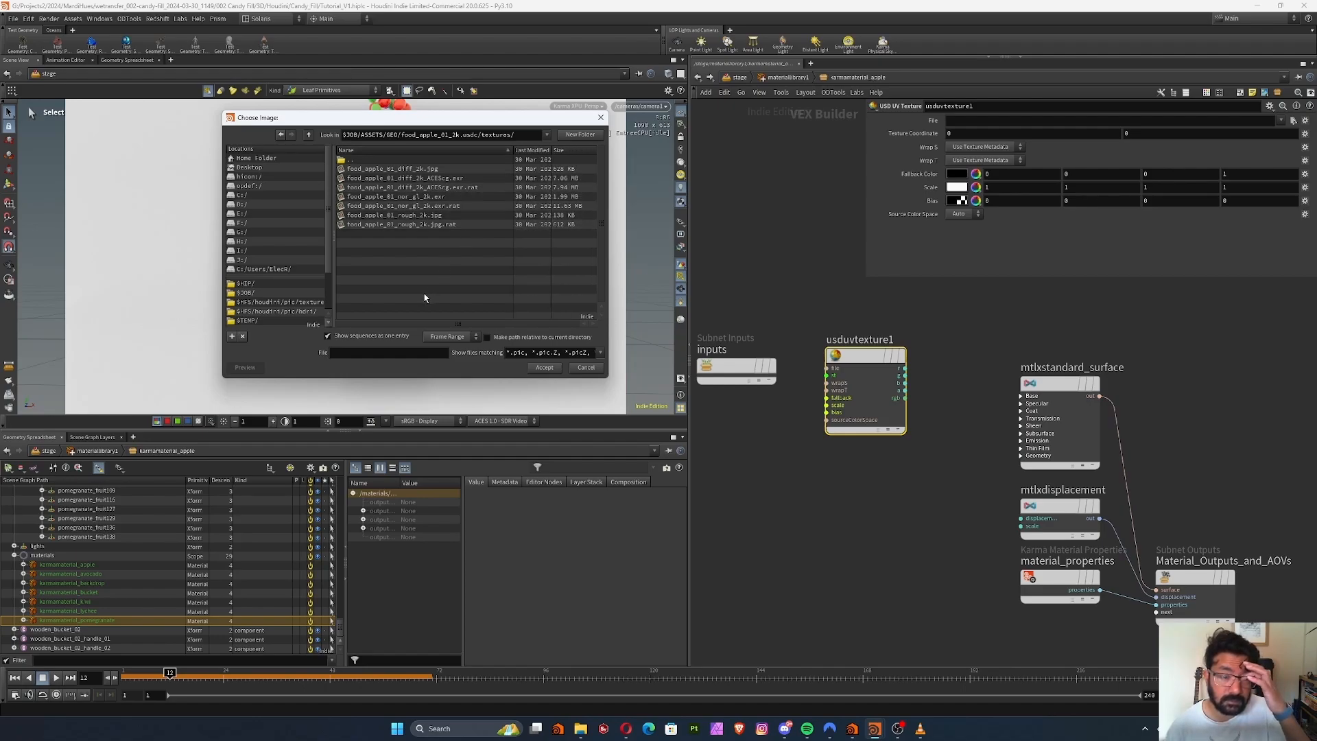
{"action": "left_click", "coordinate": [405, 178]}
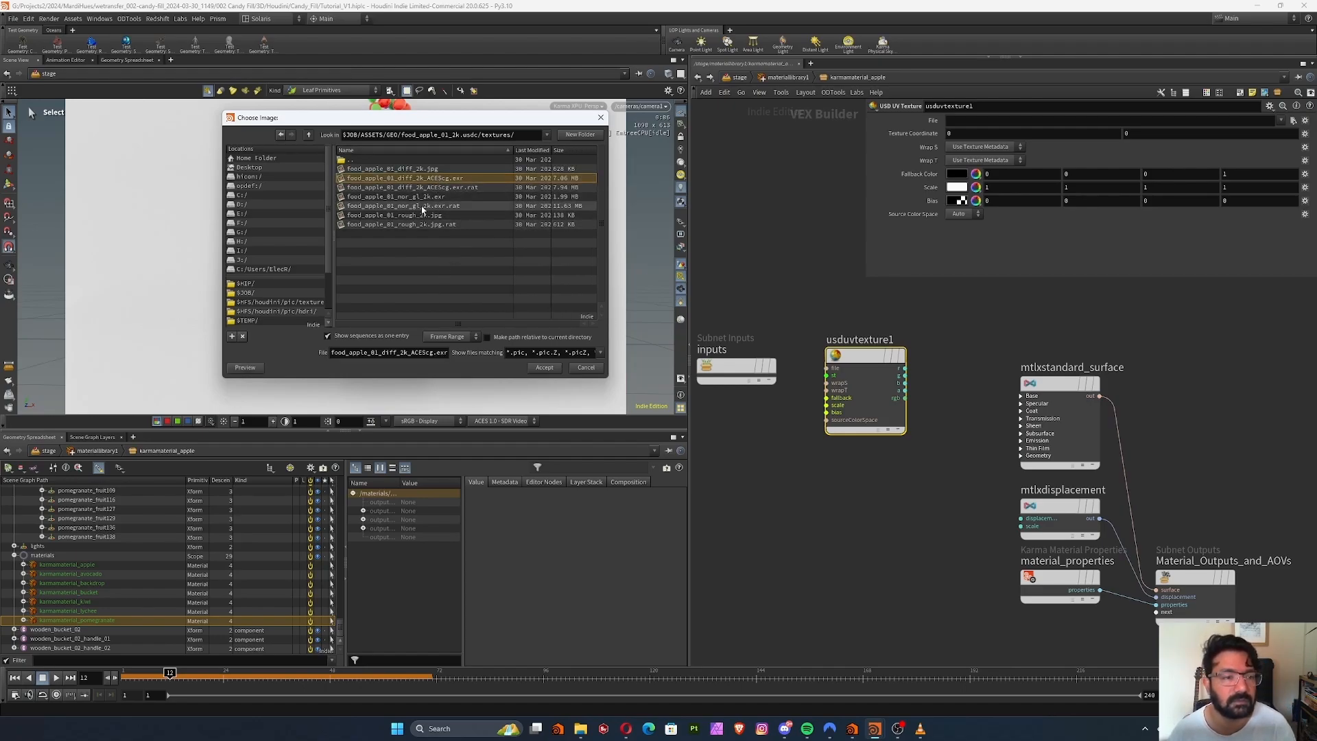
{"action": "double_click", "coordinate": [454, 179]}
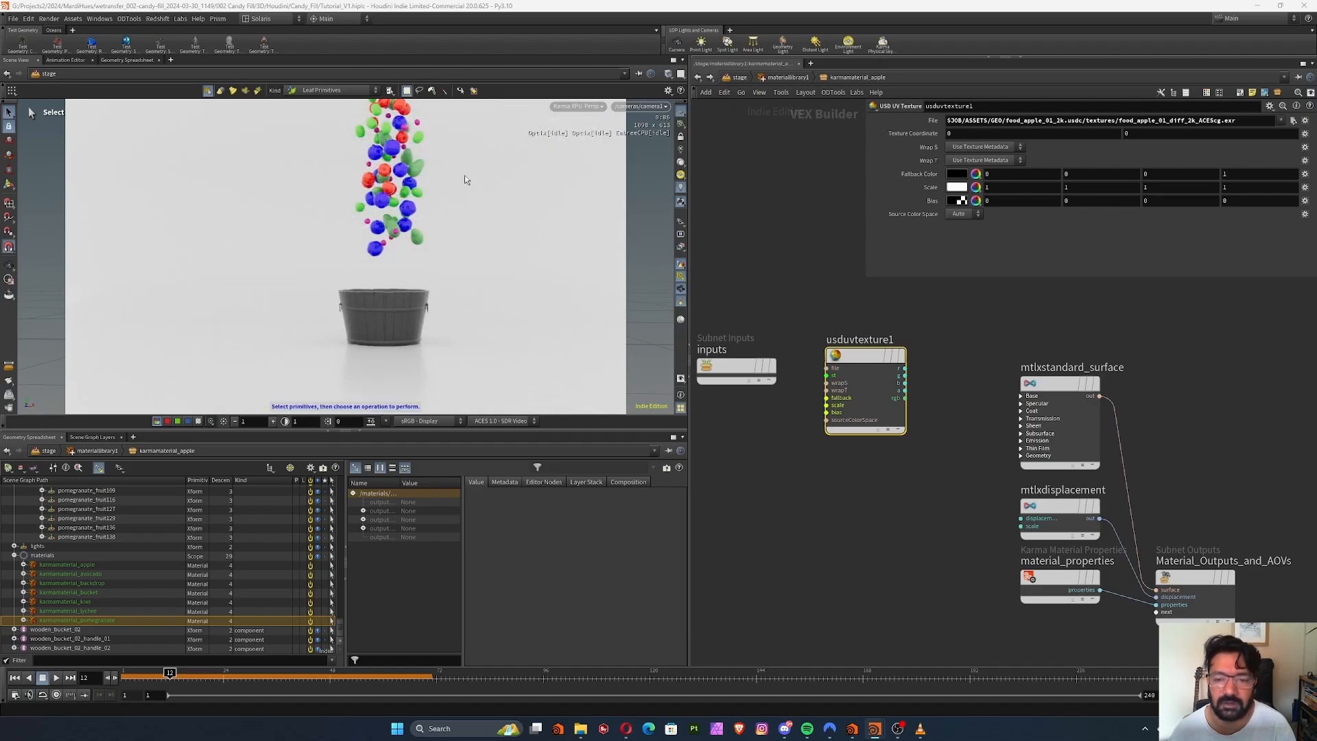
{"action": "left_click", "coordinate": [1021, 396]}
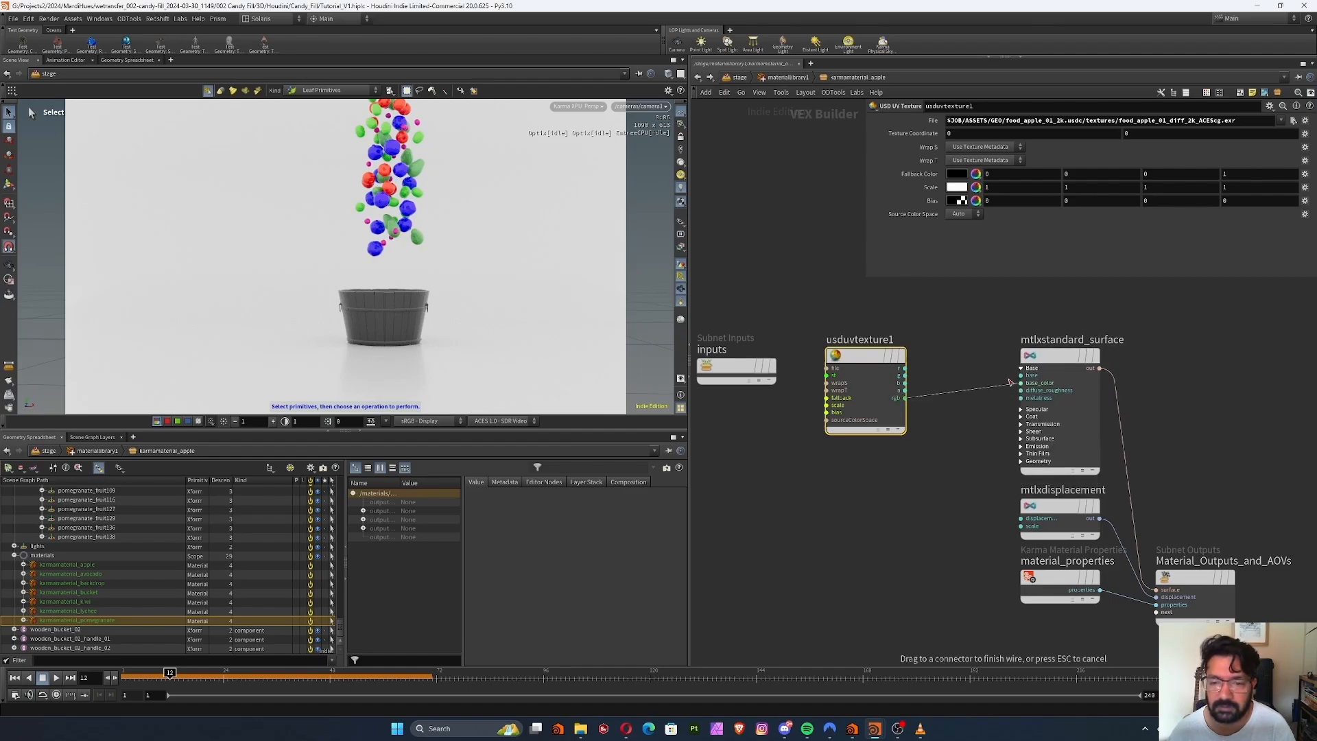
{"action": "left_click_drag", "start_coordinate": [904, 398], "coordinate": [1021, 383]}
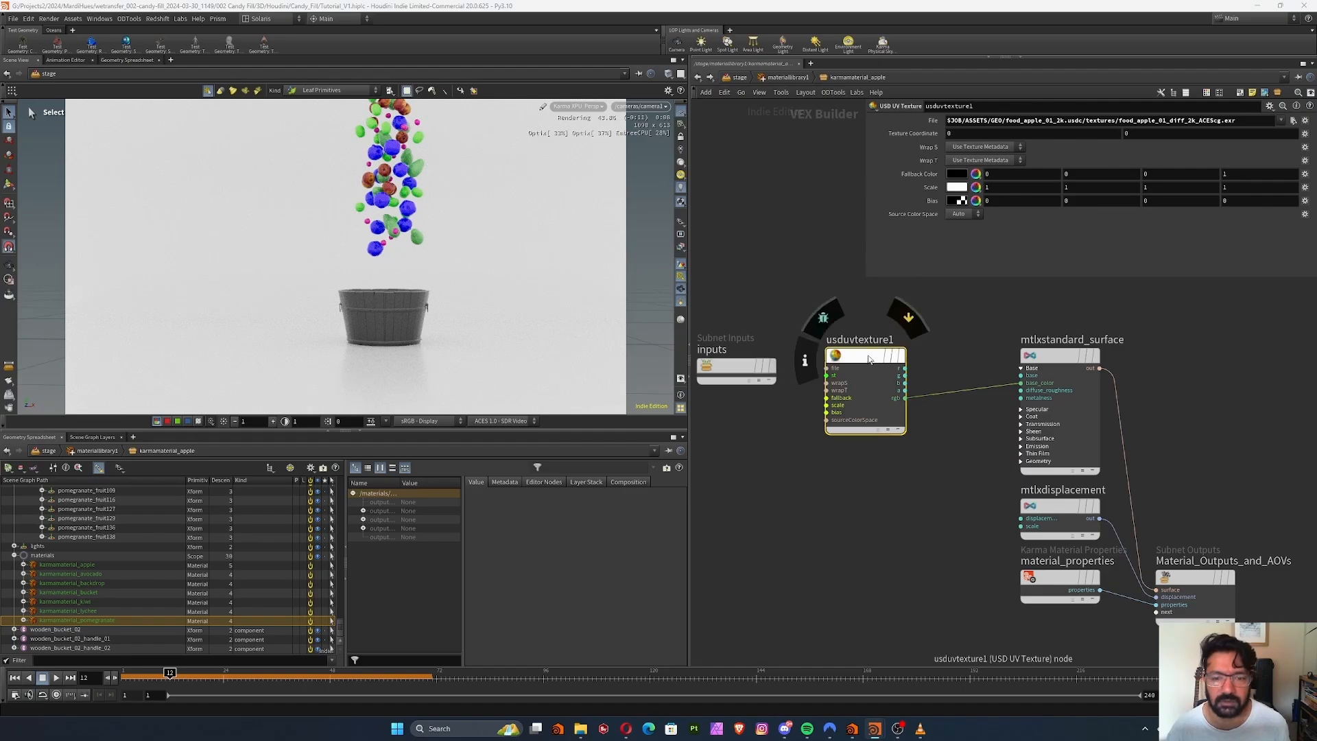
Duplicate the texture node, load food_apple_01_rough_2k.jpg into the copy and wire its rgb output to the surface's specular roughness
{"action": "left_click_drag", "start_coordinate": [859, 360], "coordinate": [858, 471], "text": "alt"}
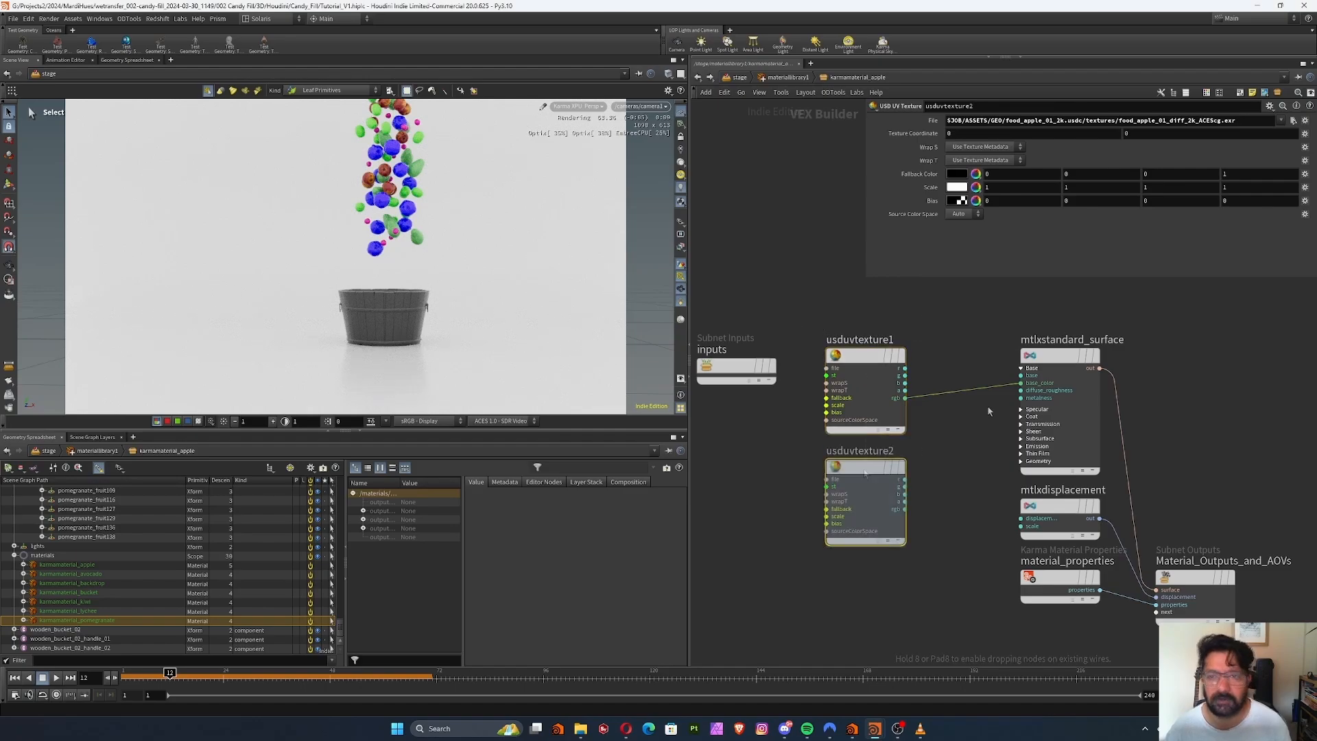
{"action": "left_click", "coordinate": [1292, 120]}
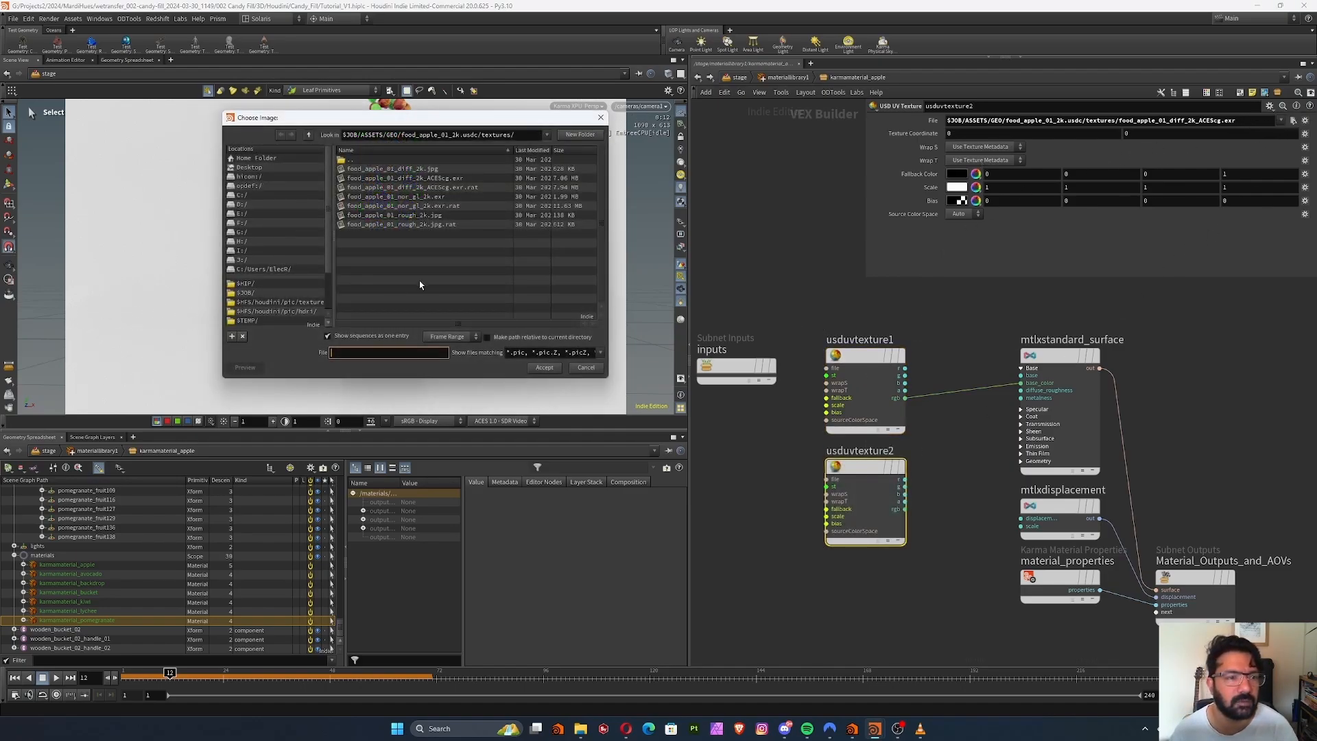
{"action": "double_click", "coordinate": [416, 216]}
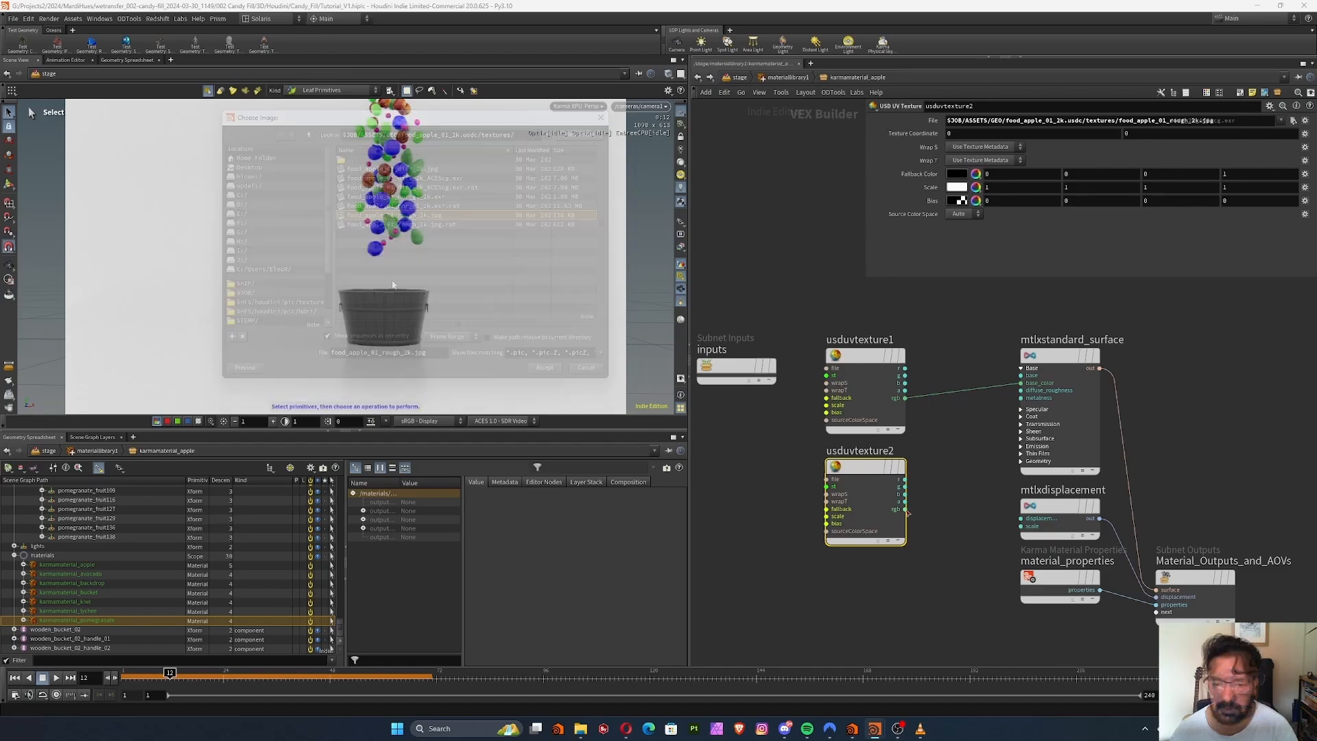
{"action": "left_click_drag", "start_coordinate": [905, 508], "coordinate": [1018, 412]}
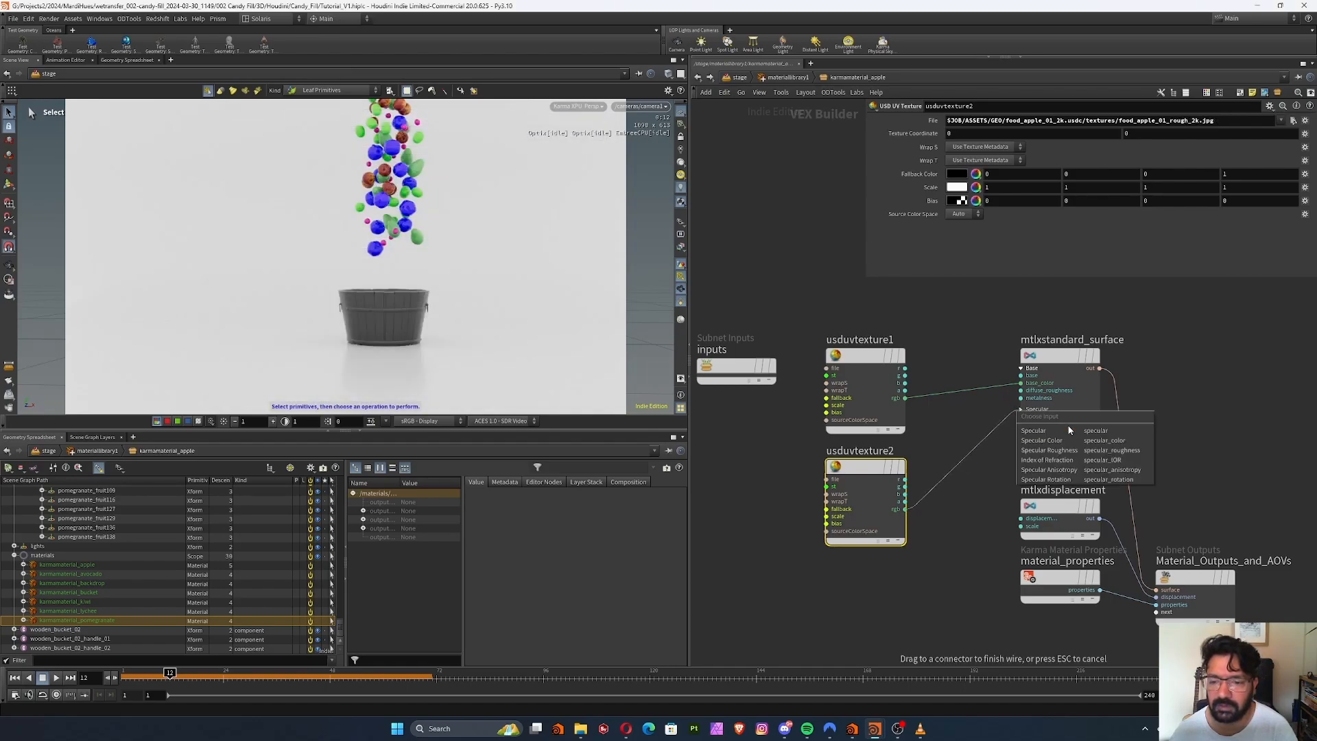
{"action": "left_click", "coordinate": [1042, 453]}
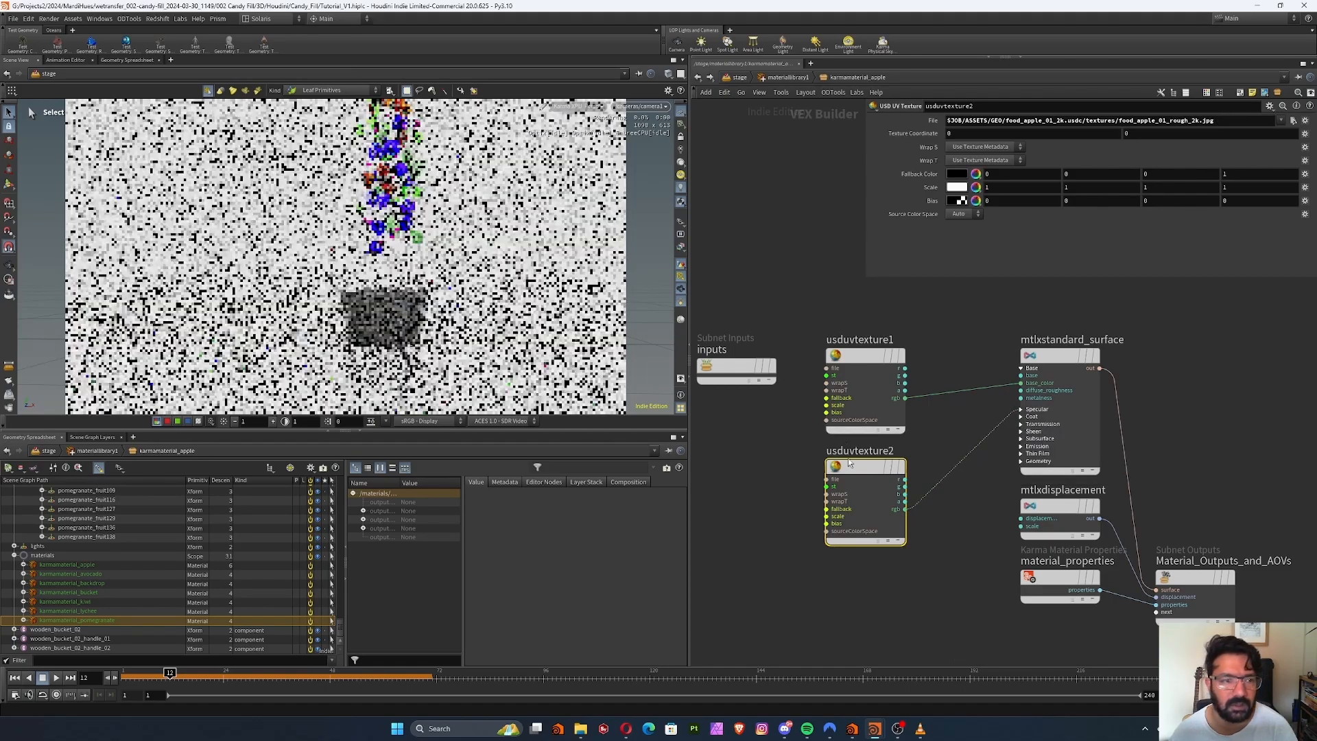
Check the roughness texture's source color space options and space the two texture nodes further apart
{"action": "left_click", "coordinate": [960, 214]}
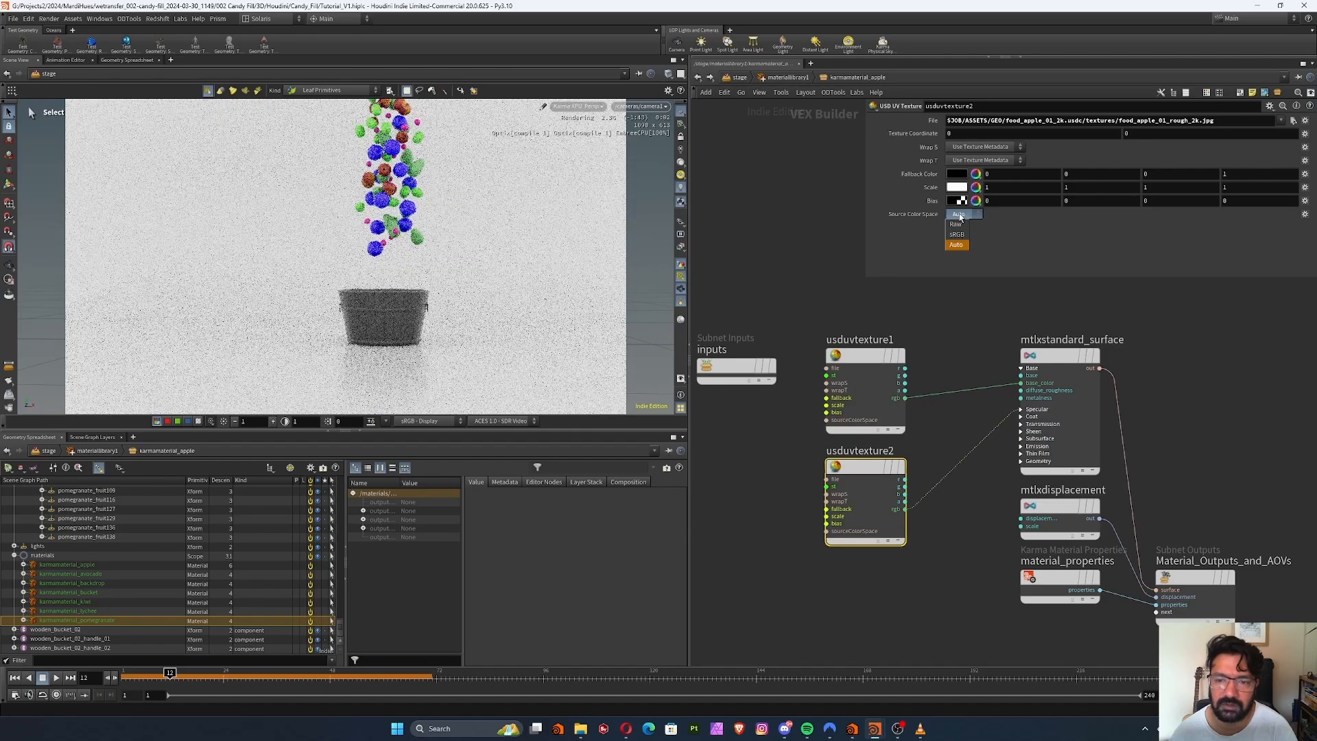
{"action": "left_click", "coordinate": [835, 444]}
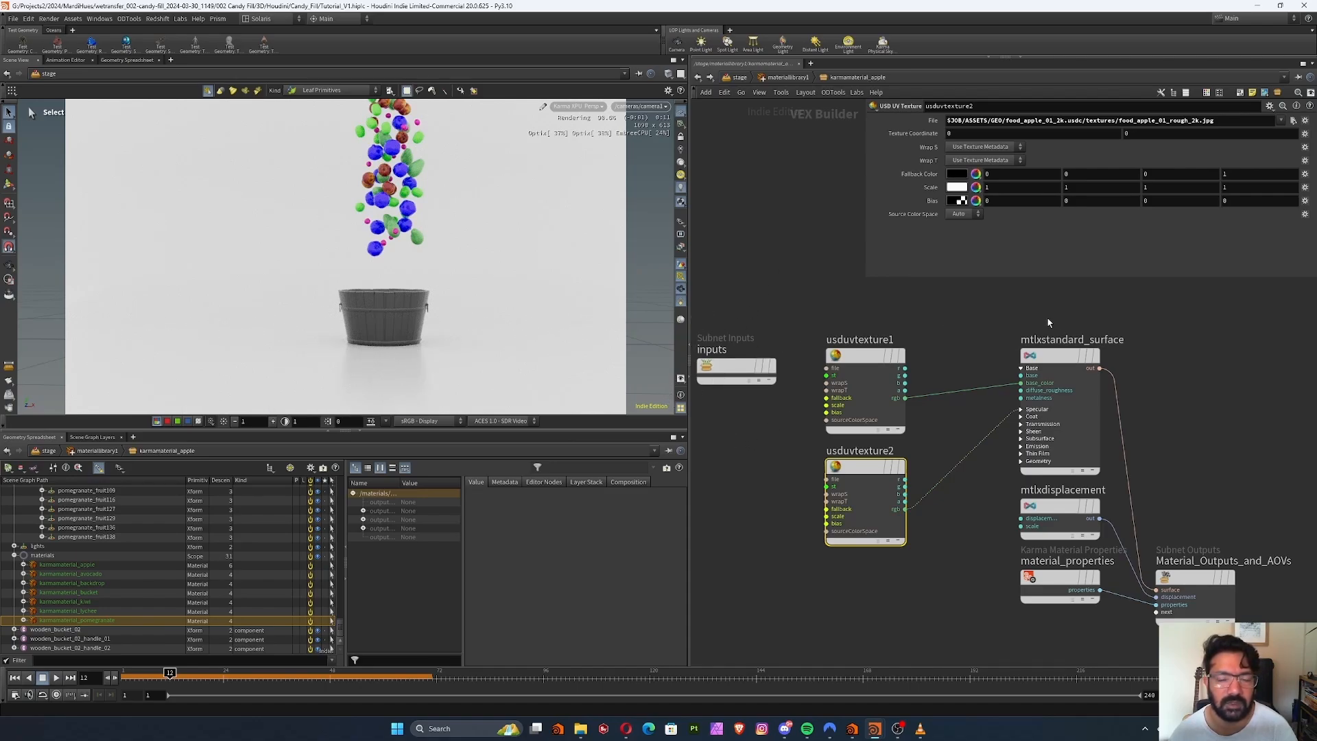
{"action": "left_click_drag", "start_coordinate": [862, 368], "coordinate": [862, 342]}
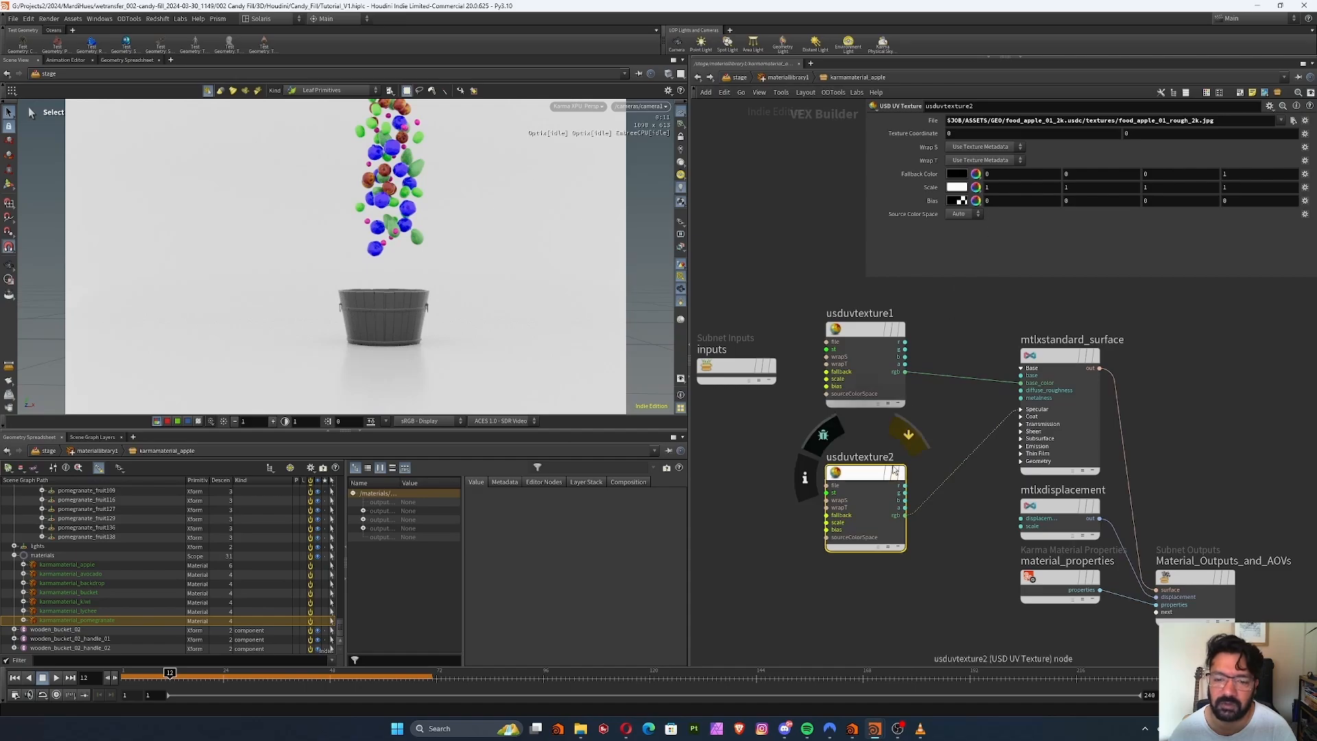
{"action": "left_click_drag", "start_coordinate": [861, 477], "coordinate": [870, 485]}
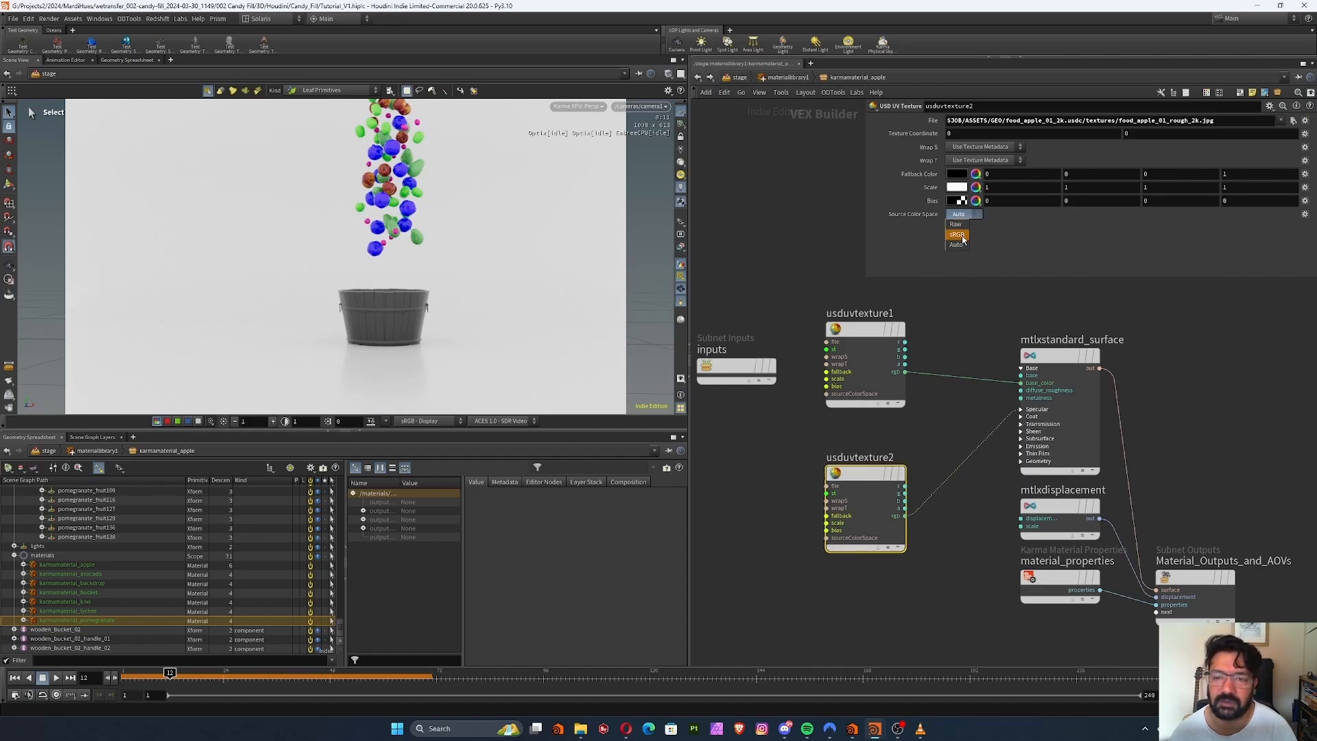
Set the roughness texture's source color space to Raw and keep the diffuse texture's source color space on Auto
{"action": "left_click", "coordinate": [957, 225]}
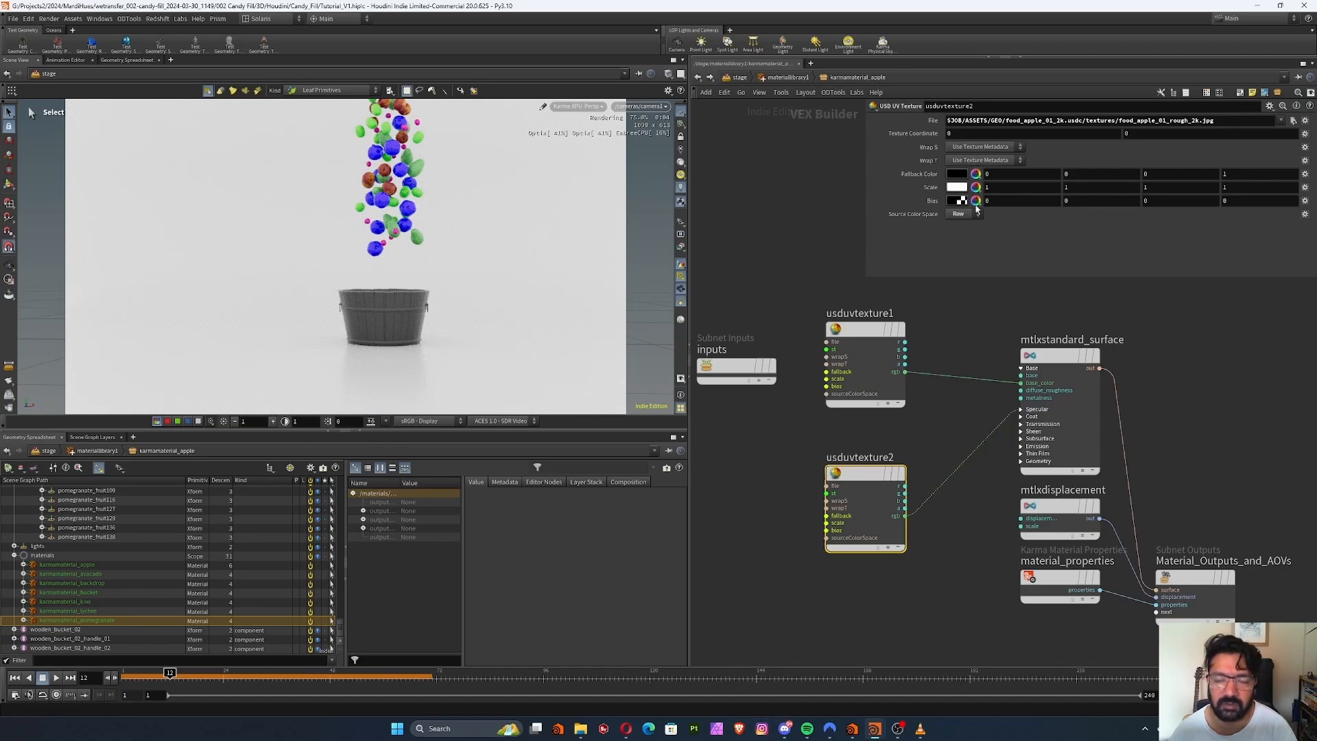
{"action": "left_click", "coordinate": [864, 330]}
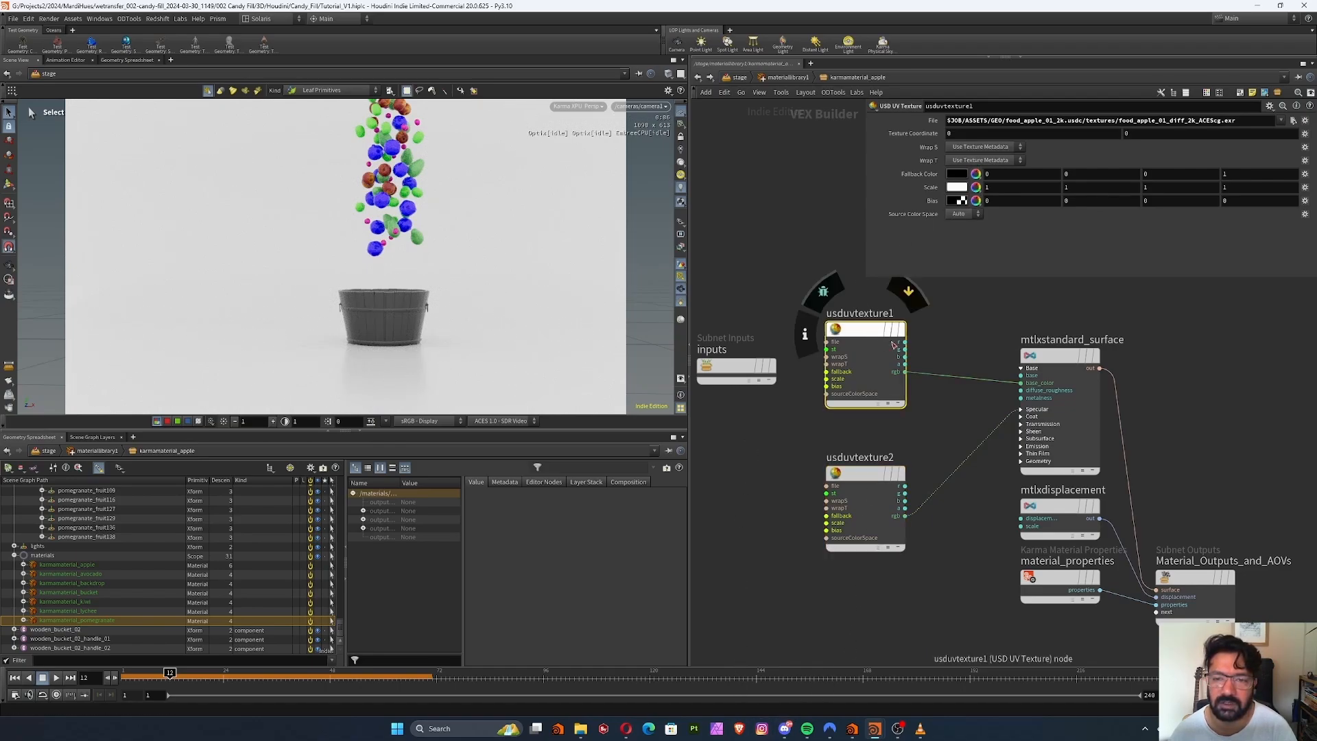
{"action": "left_click", "coordinate": [960, 215]}
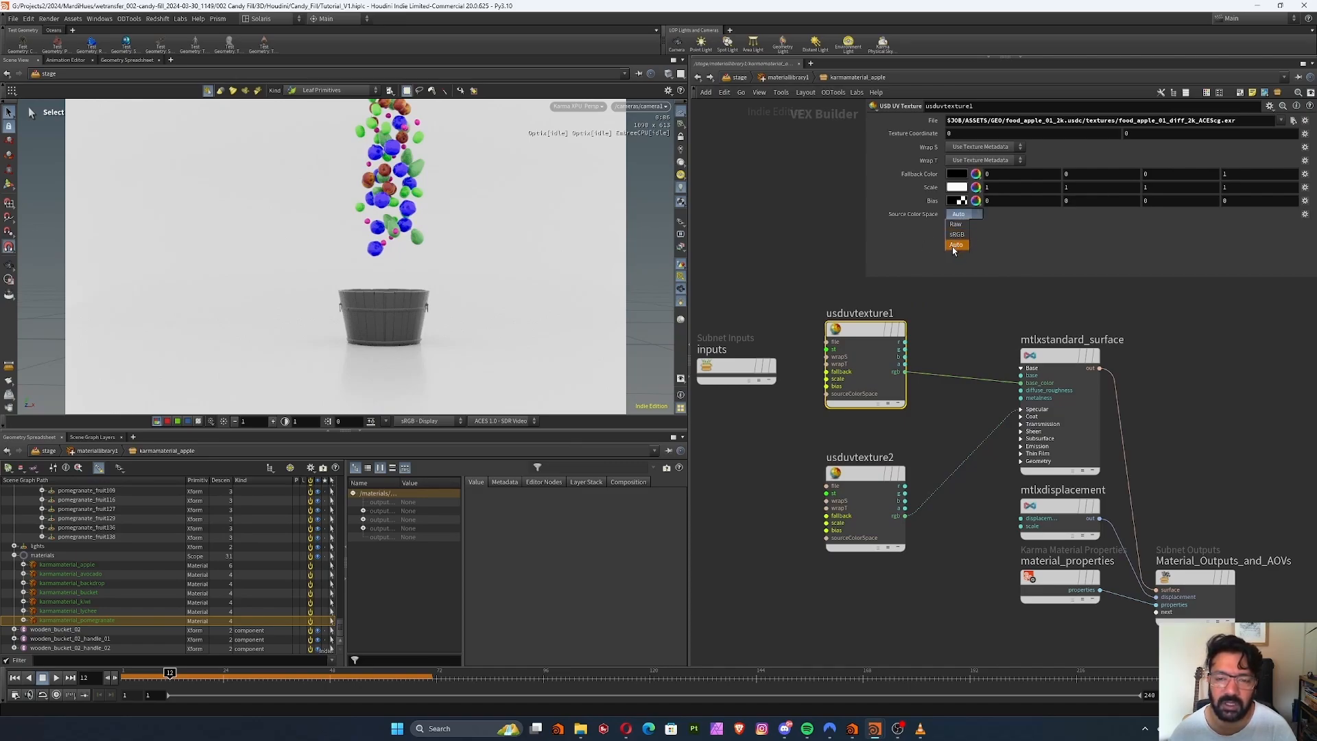
{"action": "left_click", "coordinate": [958, 247]}
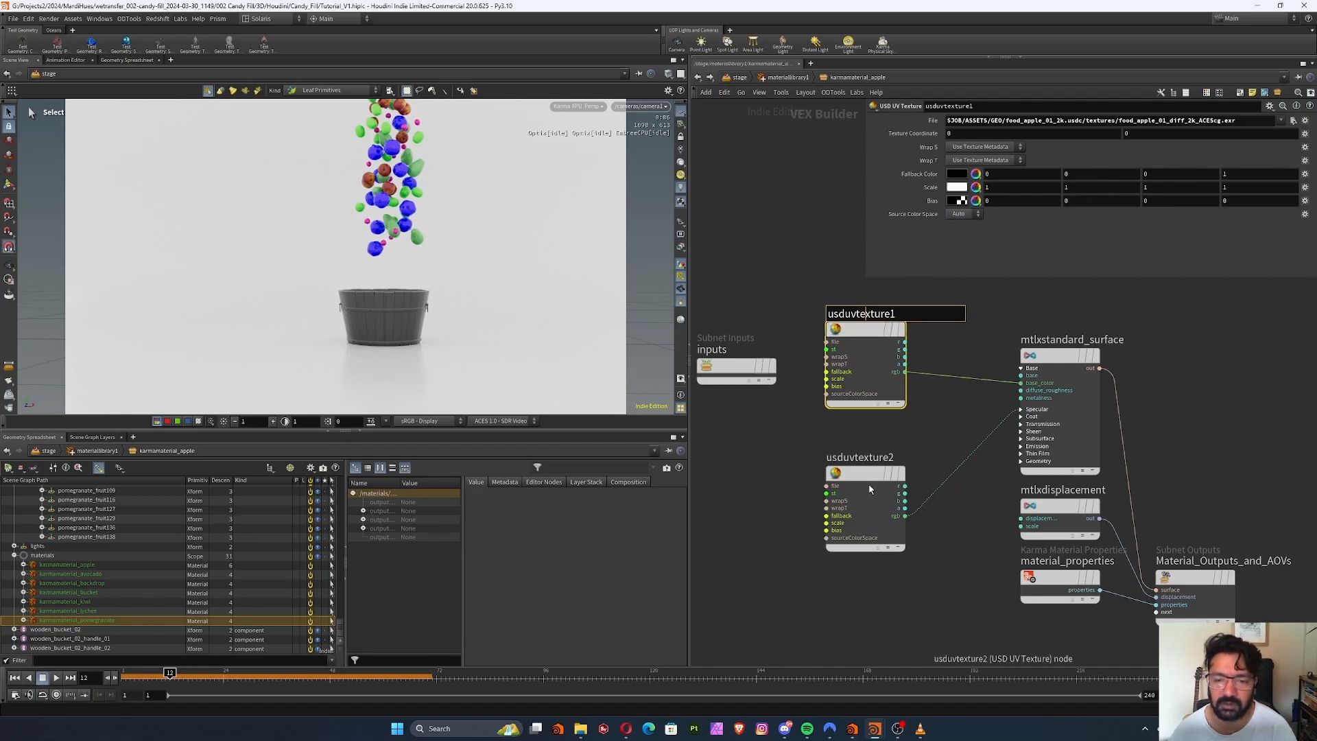
Duplicate the roughness texture node and load food_apple_01_nor_gl_2k.exr from the apple's textures folder into the copy
{"action": "left_click_drag", "start_coordinate": [868, 483], "coordinate": [844, 562]}
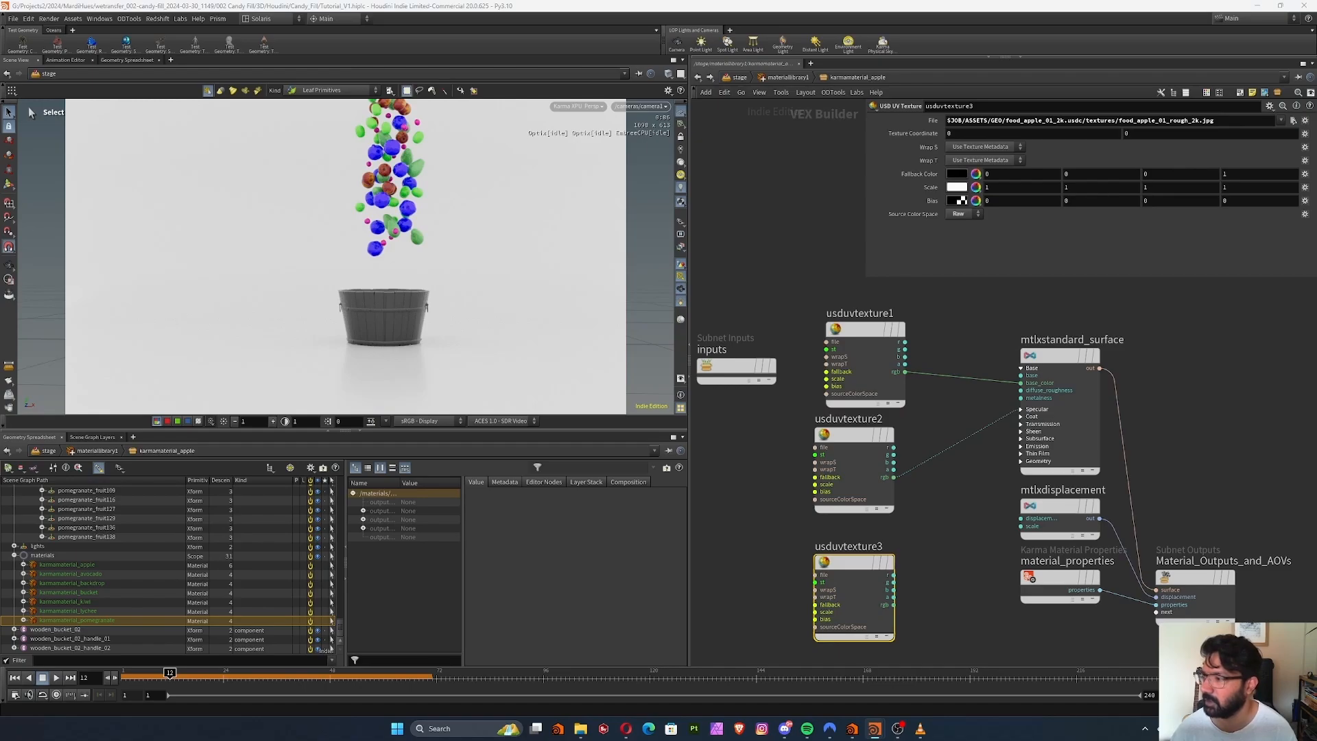
{"action": "left_click", "coordinate": [1292, 121]}
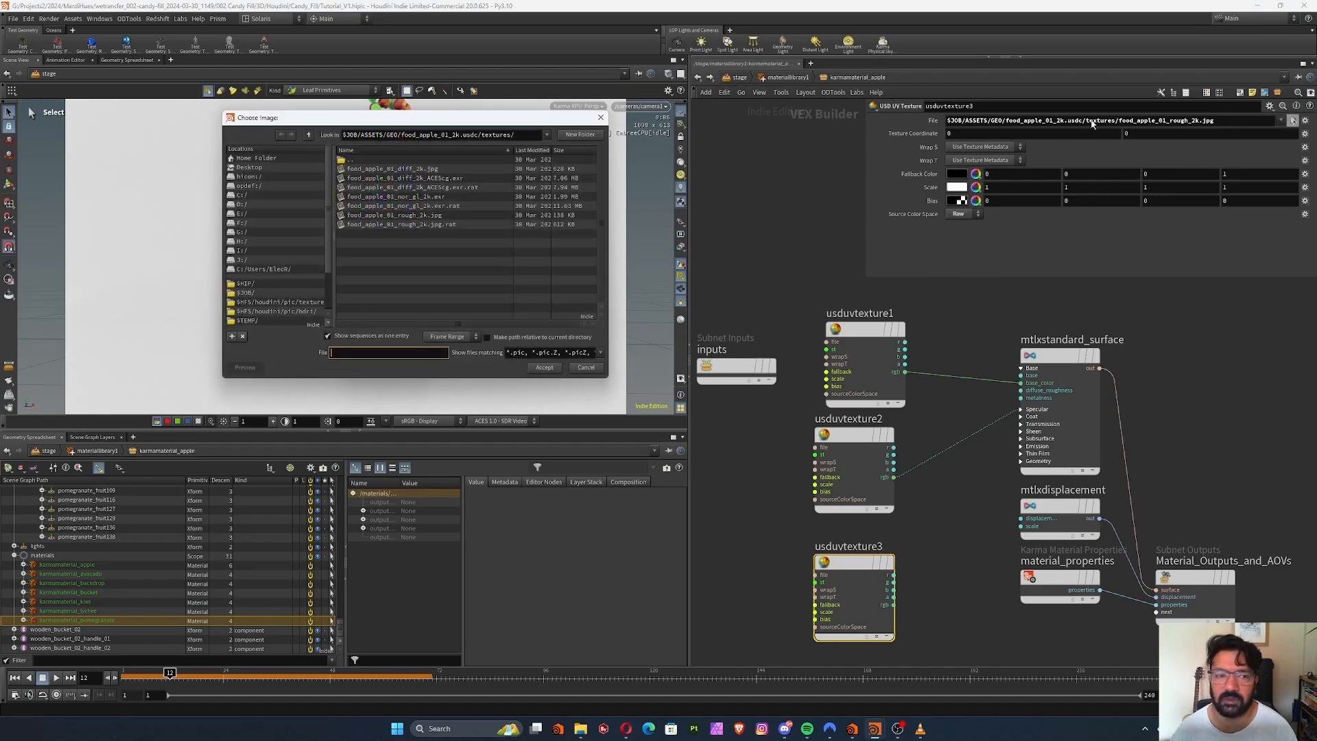
{"action": "left_click", "coordinate": [453, 197]}
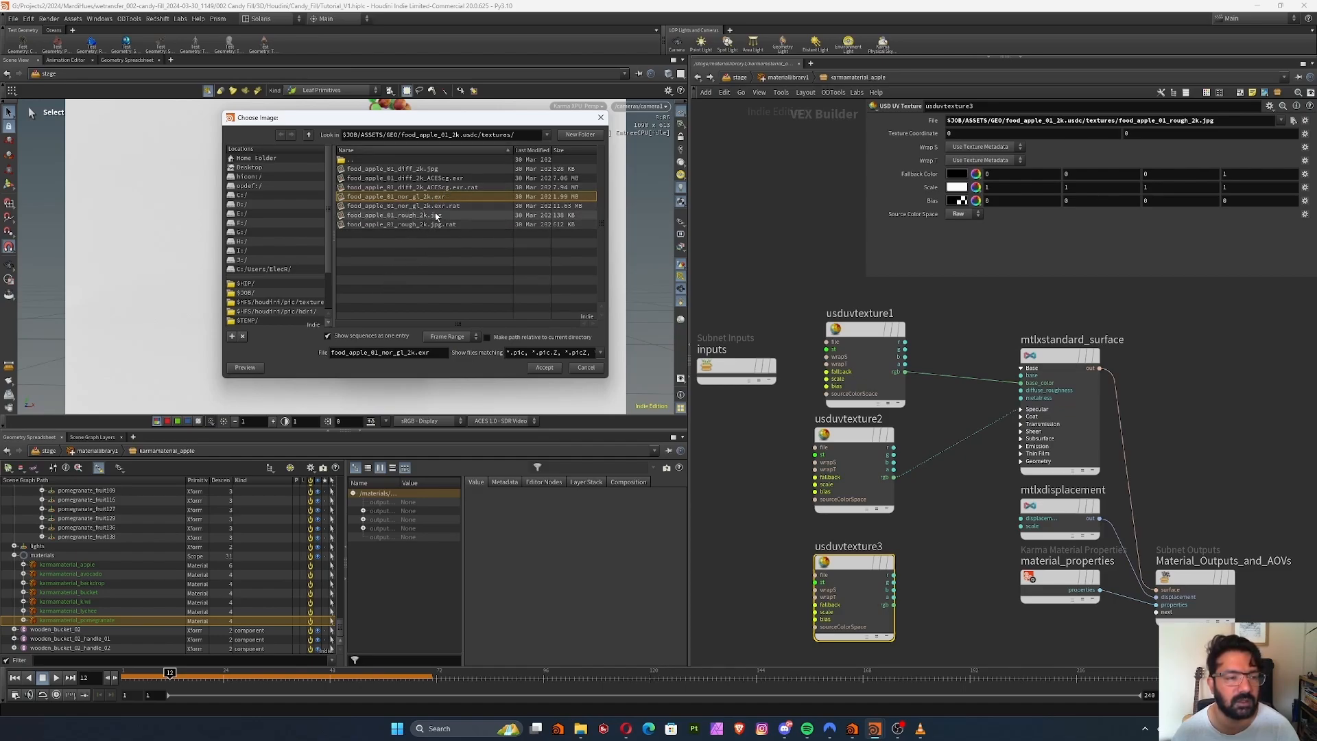
{"action": "left_click", "coordinate": [420, 207]}
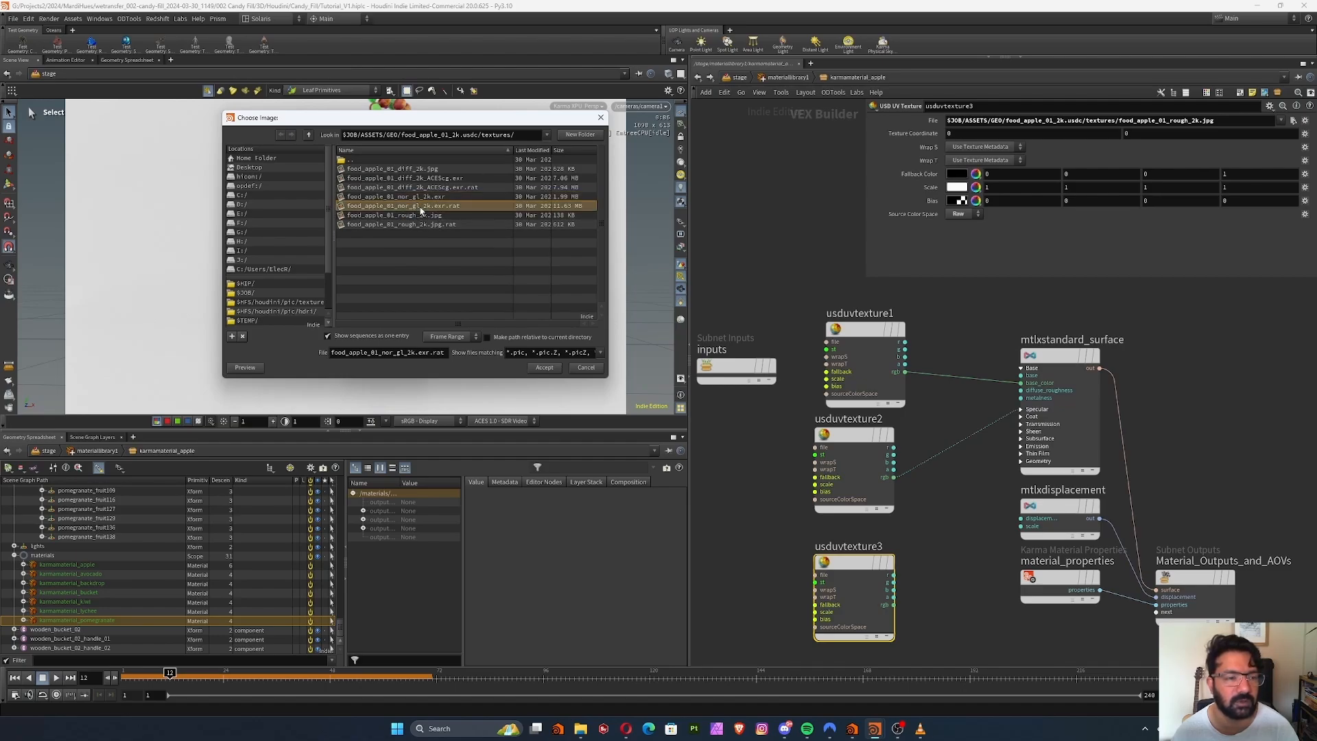
{"action": "left_click", "coordinate": [431, 197]}
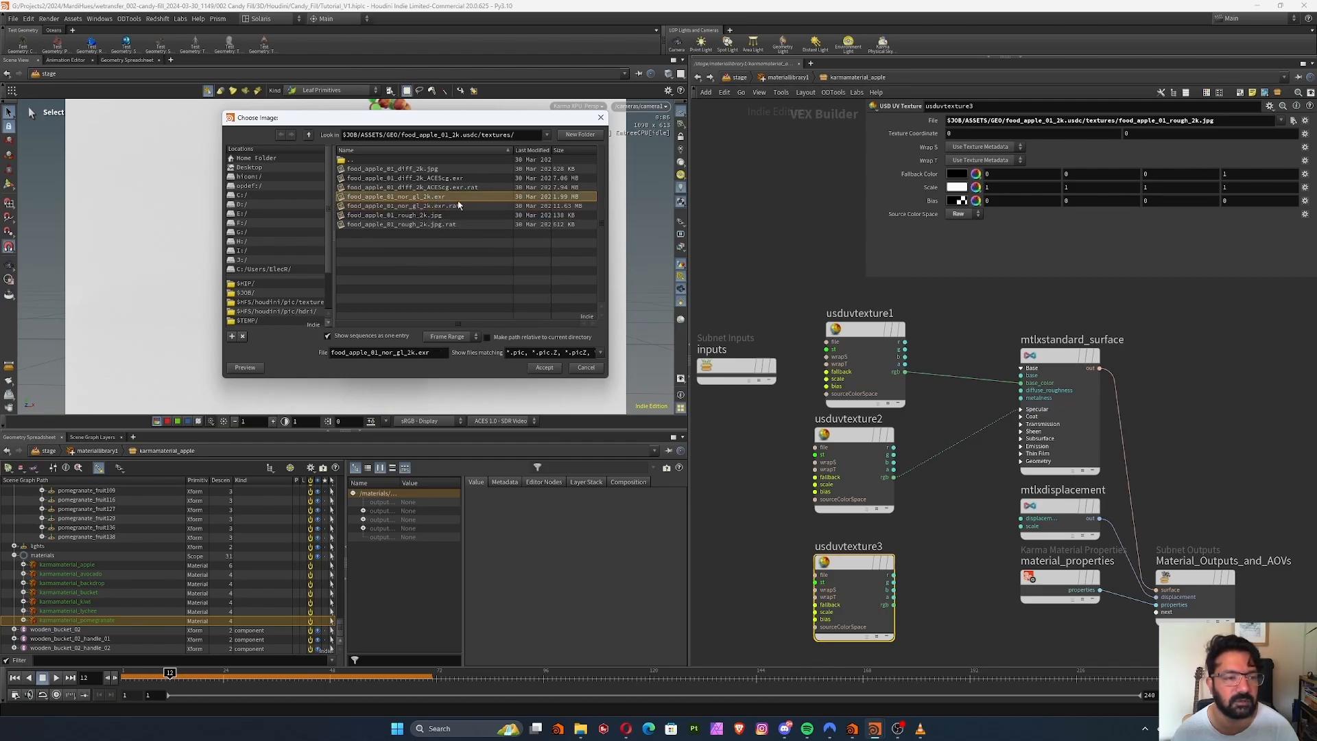
{"action": "left_click", "coordinate": [544, 368]}
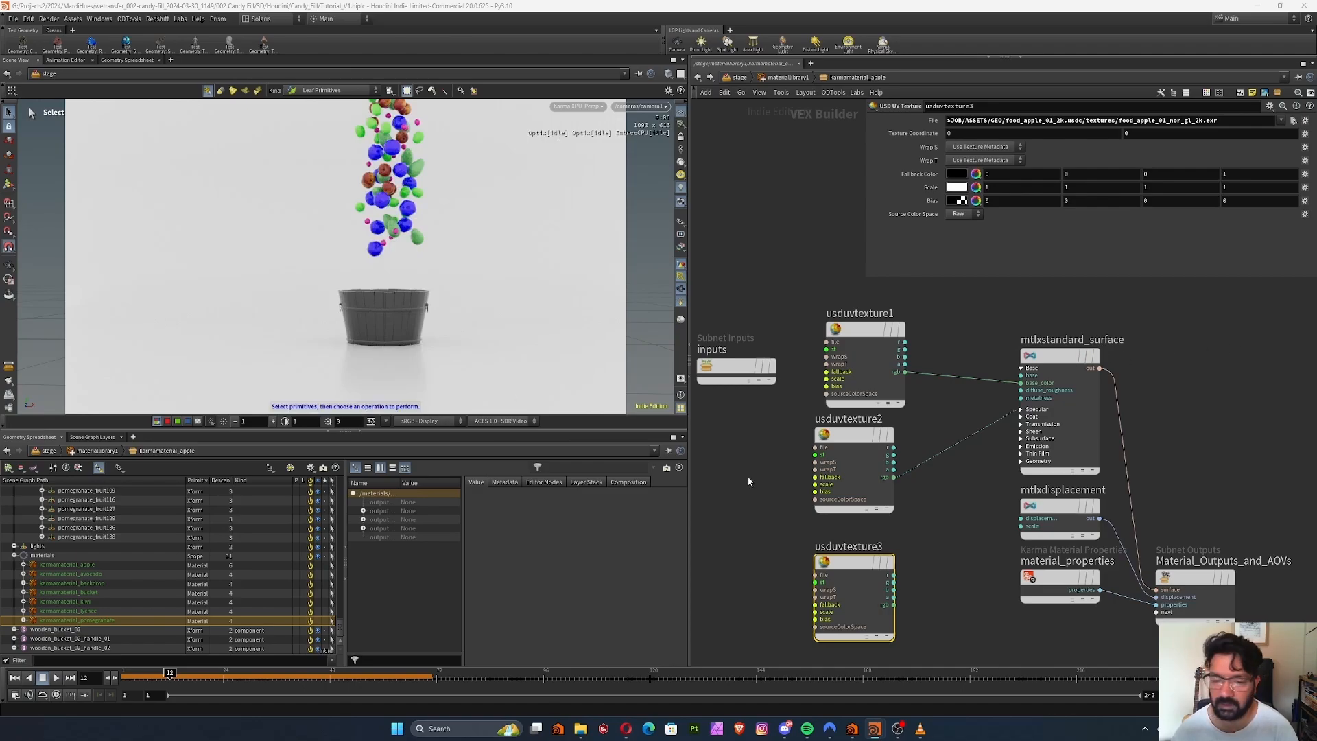
Offset the normal texture node to make room and add an MtlX Normalmap node beside it
{"action": "left_click_drag", "start_coordinate": [854, 564], "coordinate": [785, 564]}
{"action": "middle_click_drag", "start_coordinate": [864, 560], "coordinate": [869, 520]}
{"action": "key", "text": "Tab"}
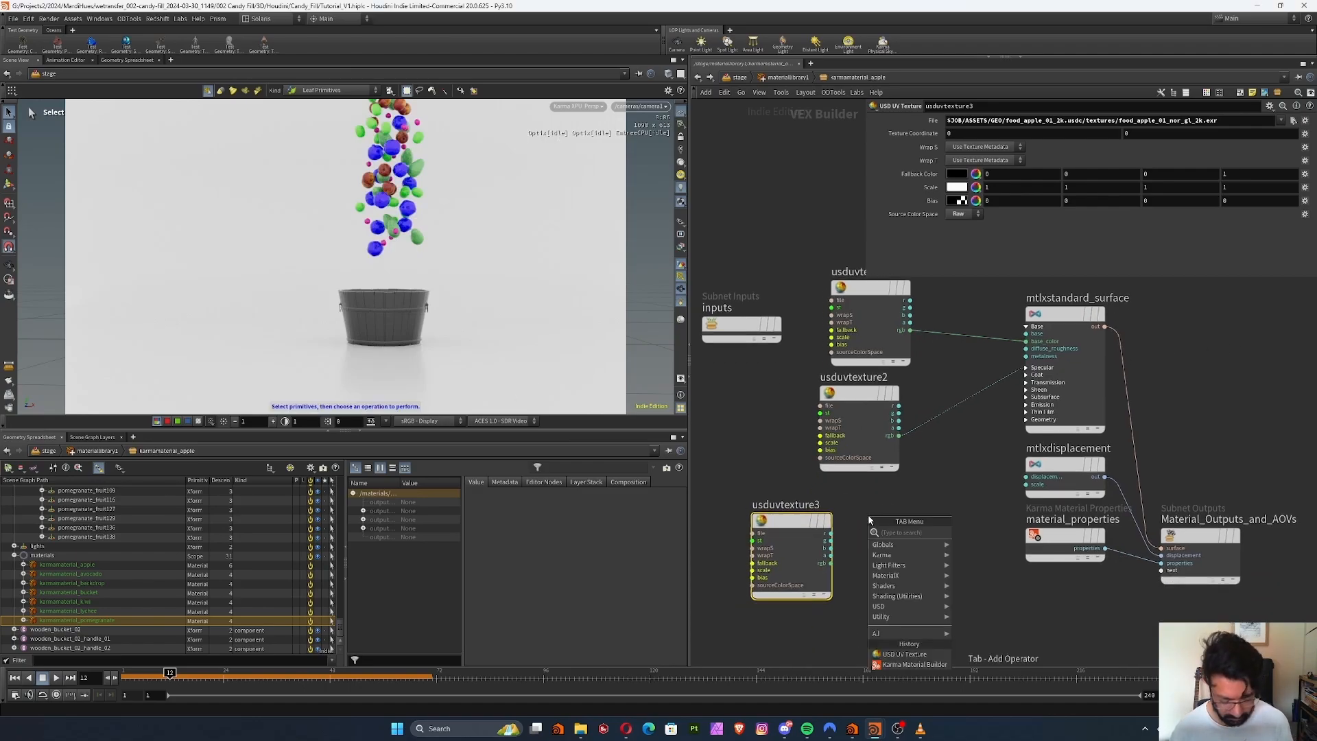
{"action": "type", "text": "mtxn"}
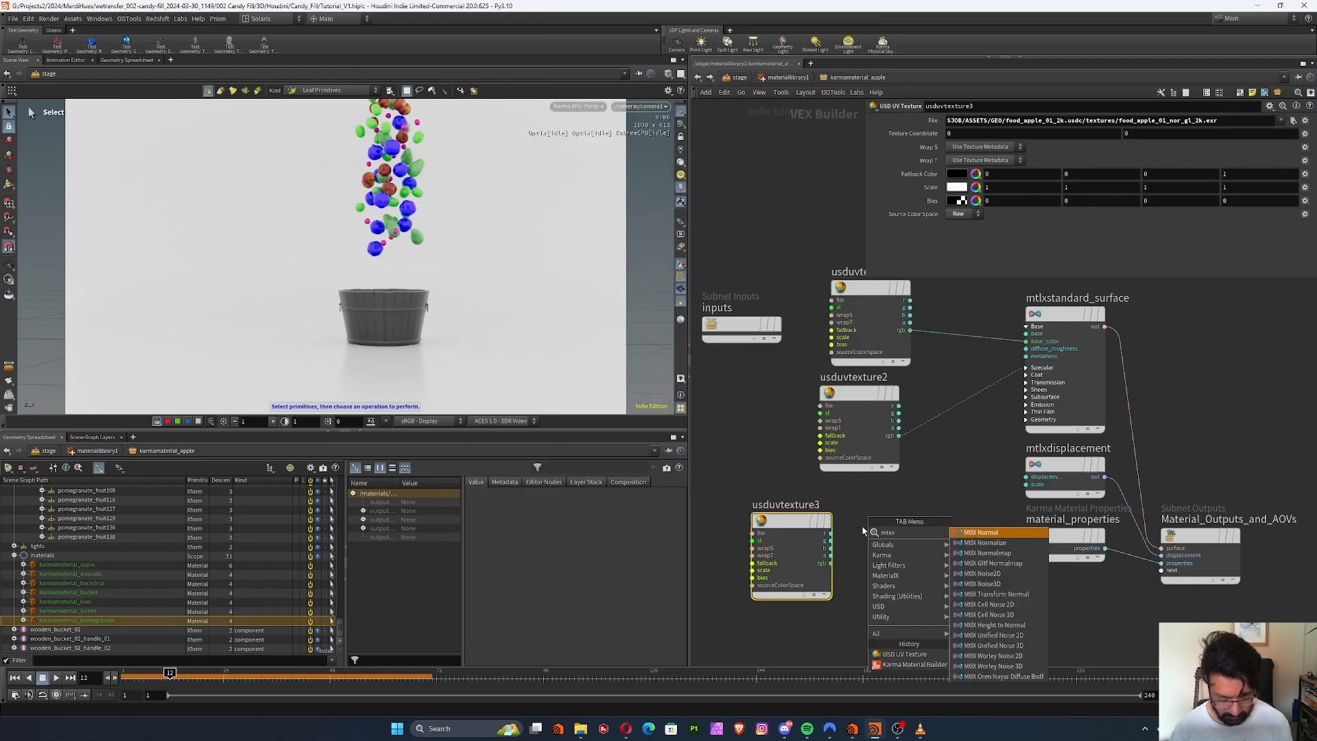
{"action": "type", "text": "or"}
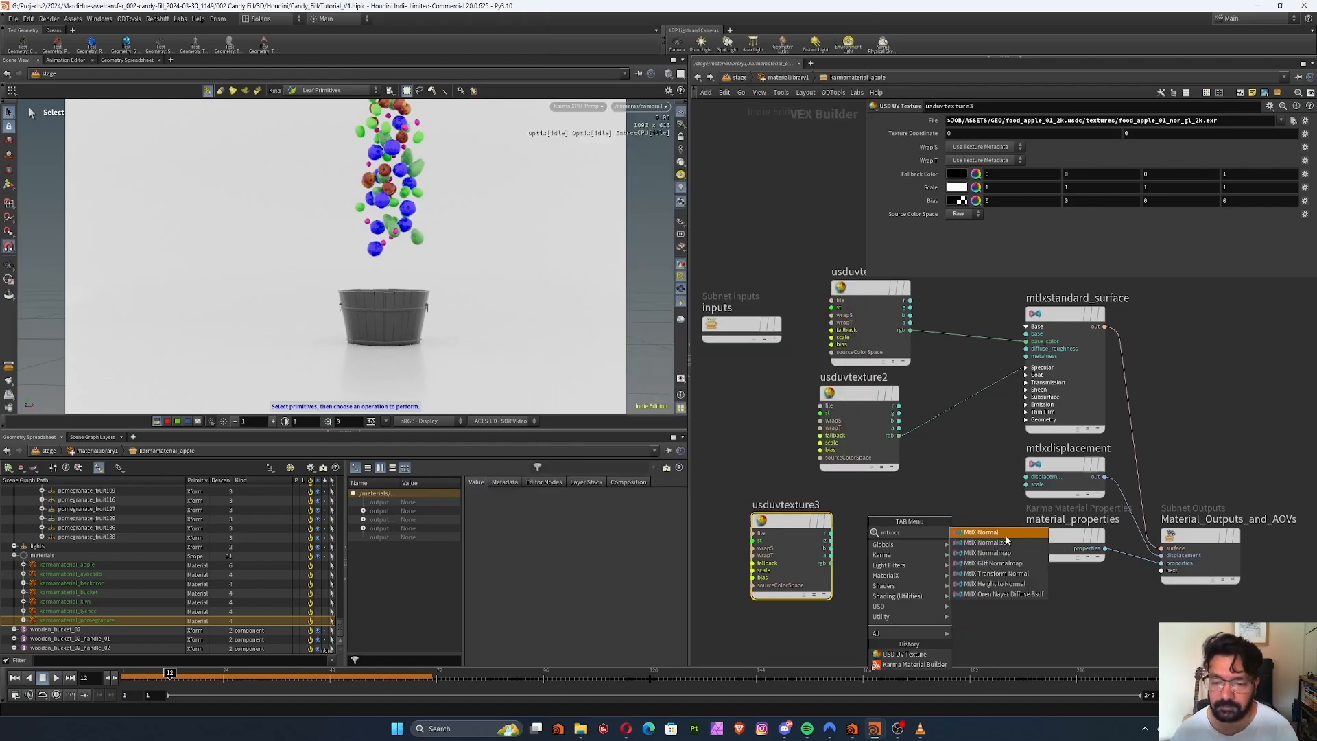
{"action": "left_click", "coordinate": [1006, 554]}
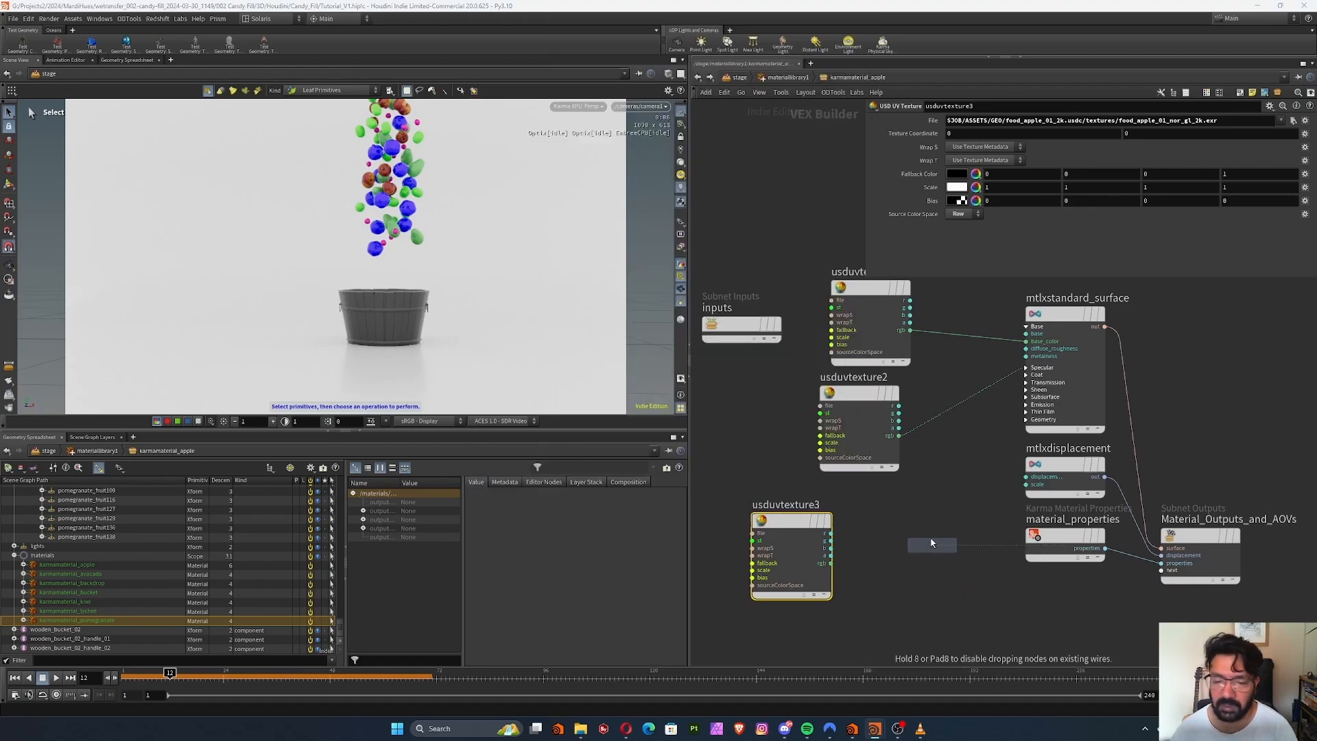
{"action": "left_click", "coordinate": [840, 562]}
{"action": "scroll", "coordinate": [870, 550], "scroll_direction": "up", "scroll_amount": 3}
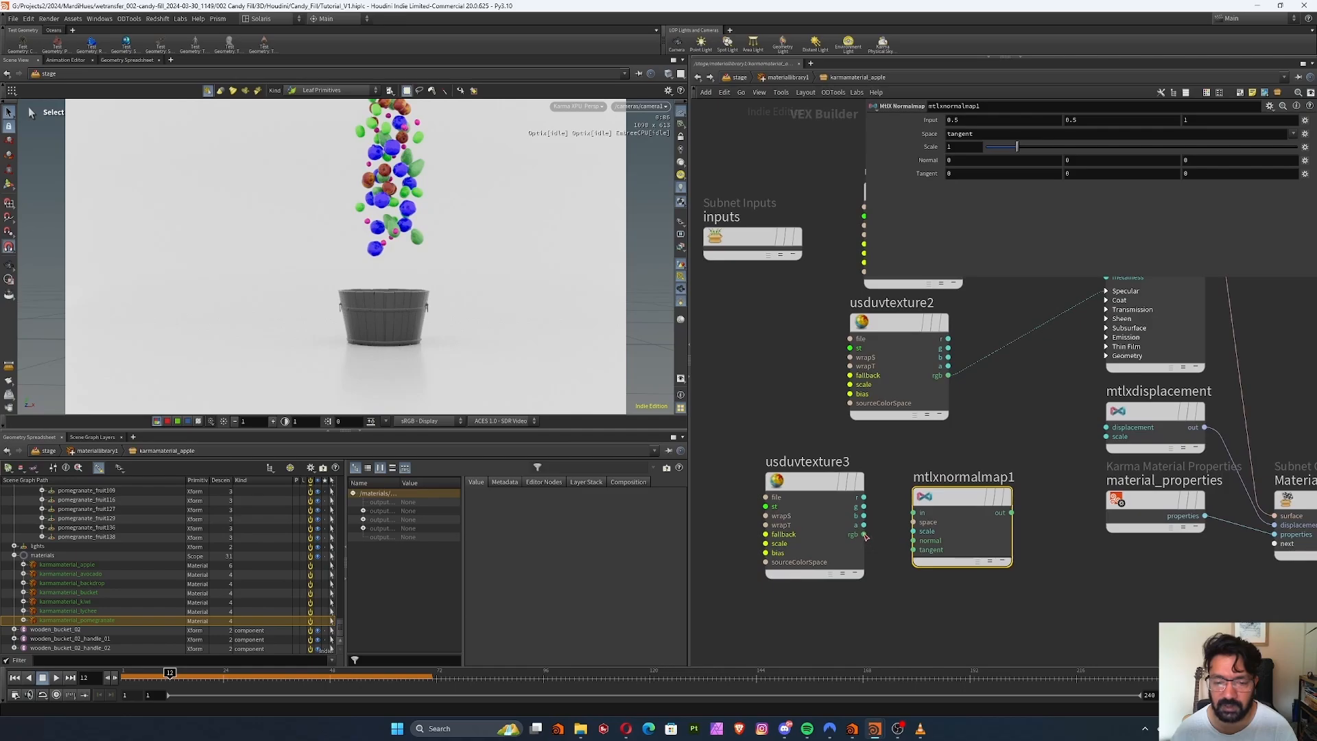
Wire the normal texture's rgb output into the normal map node and its output to the standard surface's Geometry normal input
{"action": "left_click_drag", "start_coordinate": [865, 537], "coordinate": [914, 513]}
{"action": "middle_click_drag", "start_coordinate": [926, 459], "coordinate": [869, 474]}
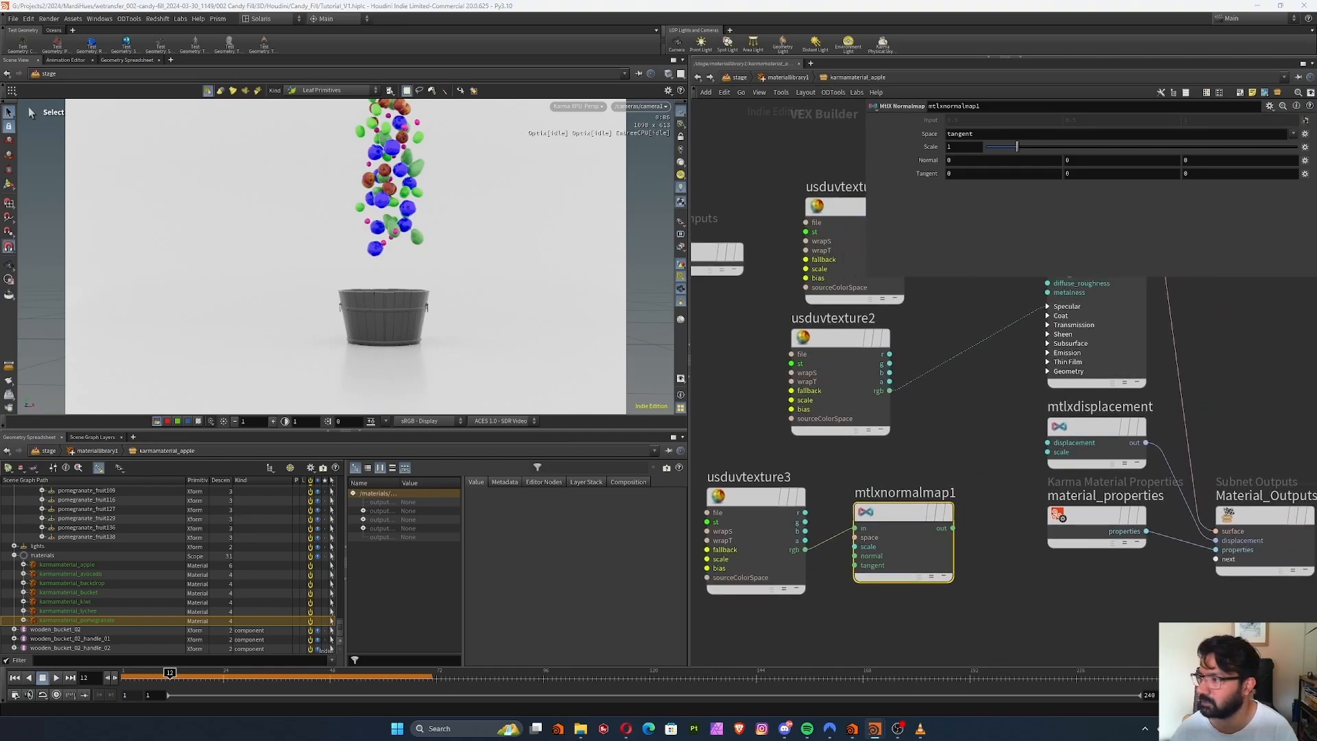
{"action": "left_click_drag", "start_coordinate": [953, 528], "coordinate": [1049, 376]}
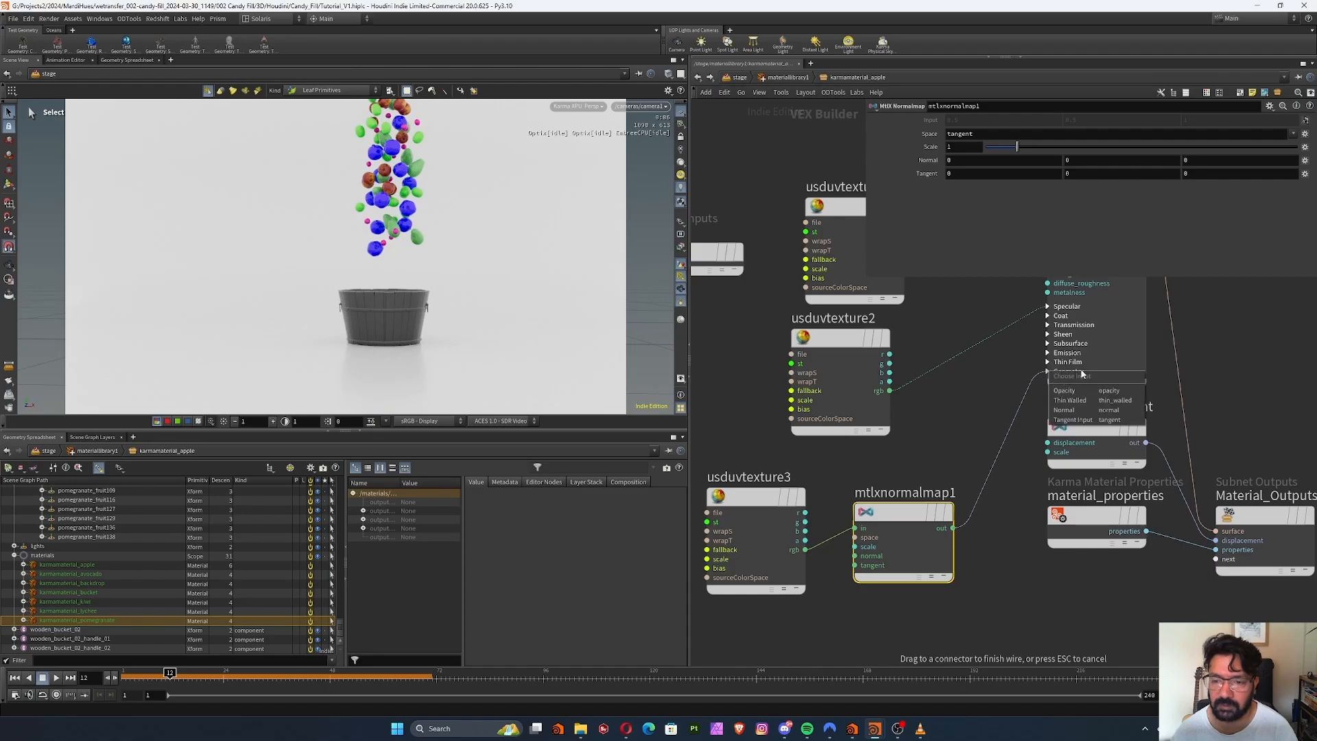
{"action": "left_click", "coordinate": [1089, 410]}
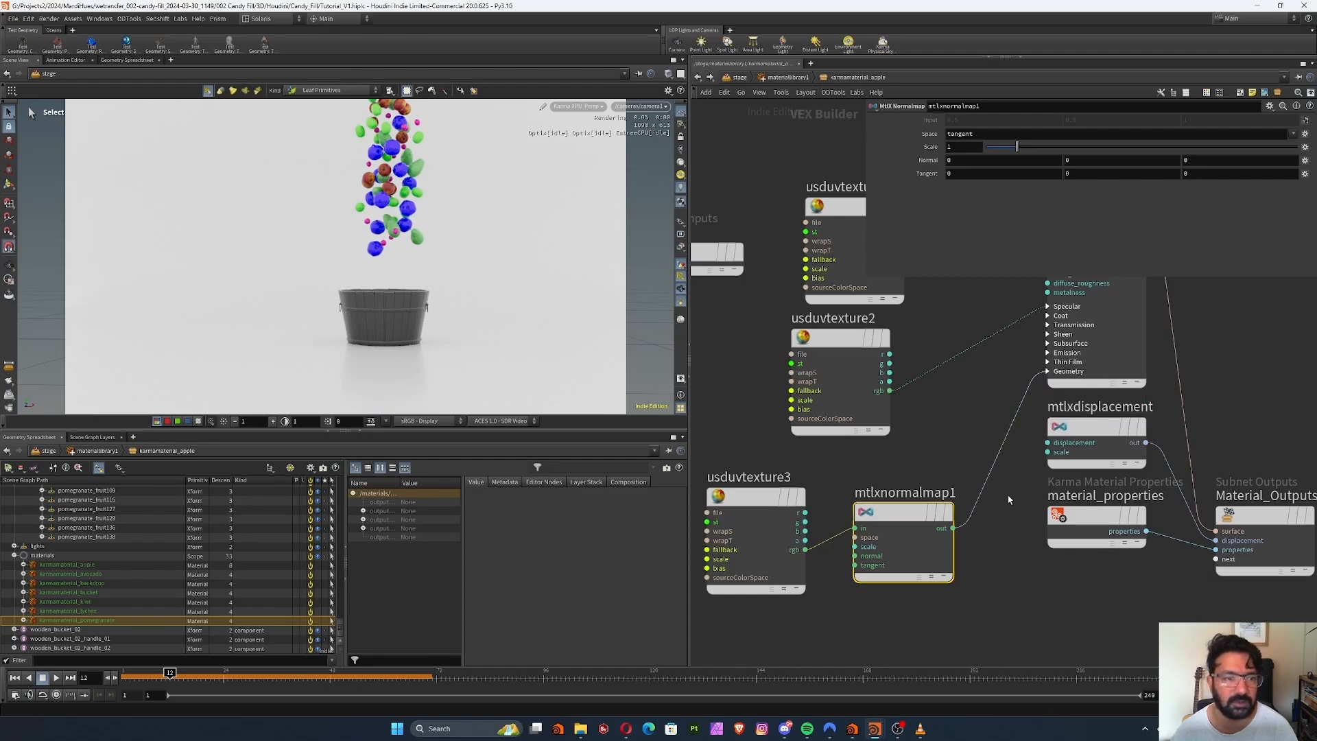
Examine the textured apples up close from different angles in the Karma render view
{"action": "key", "text": "Escape"}
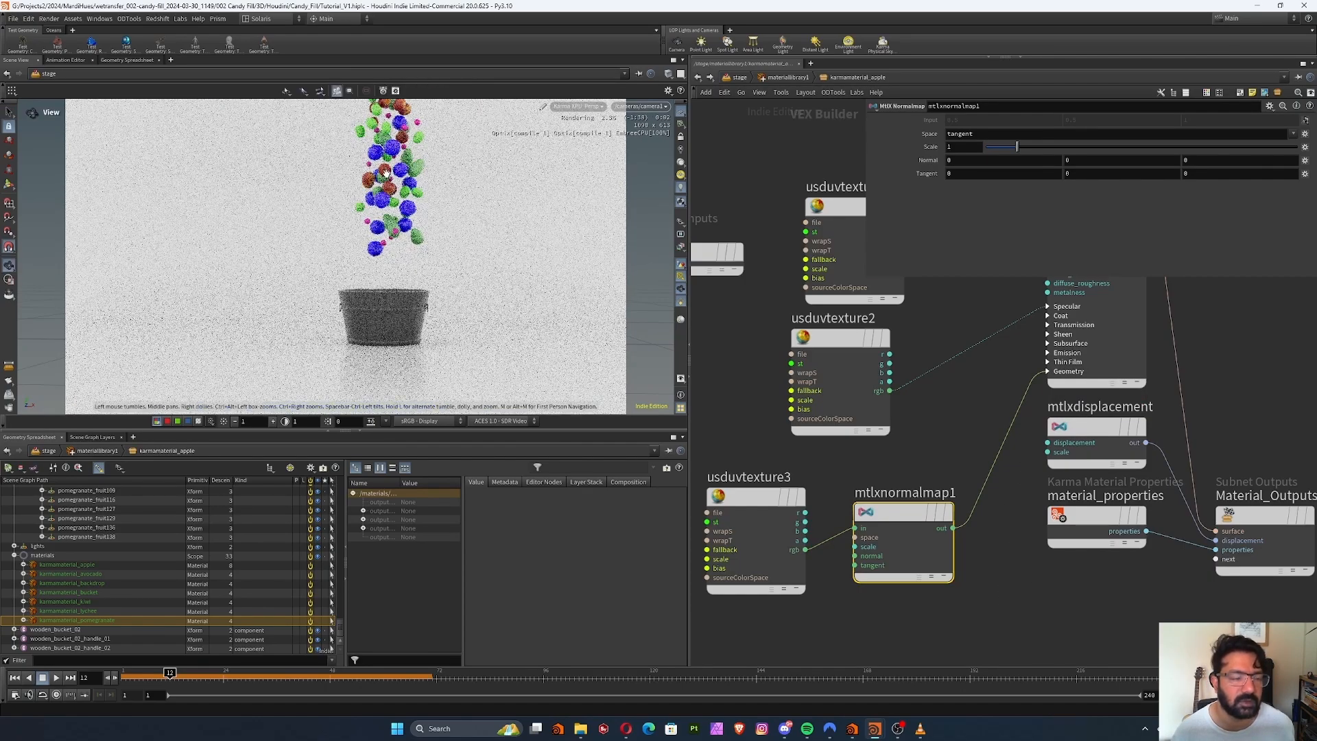
{"action": "scroll", "coordinate": [576, 140], "scroll_direction": "up", "scroll_amount": 3}
{"action": "scroll", "coordinate": [412, 178], "scroll_direction": "up", "scroll_amount": 3}
{"action": "key", "text": "s"}
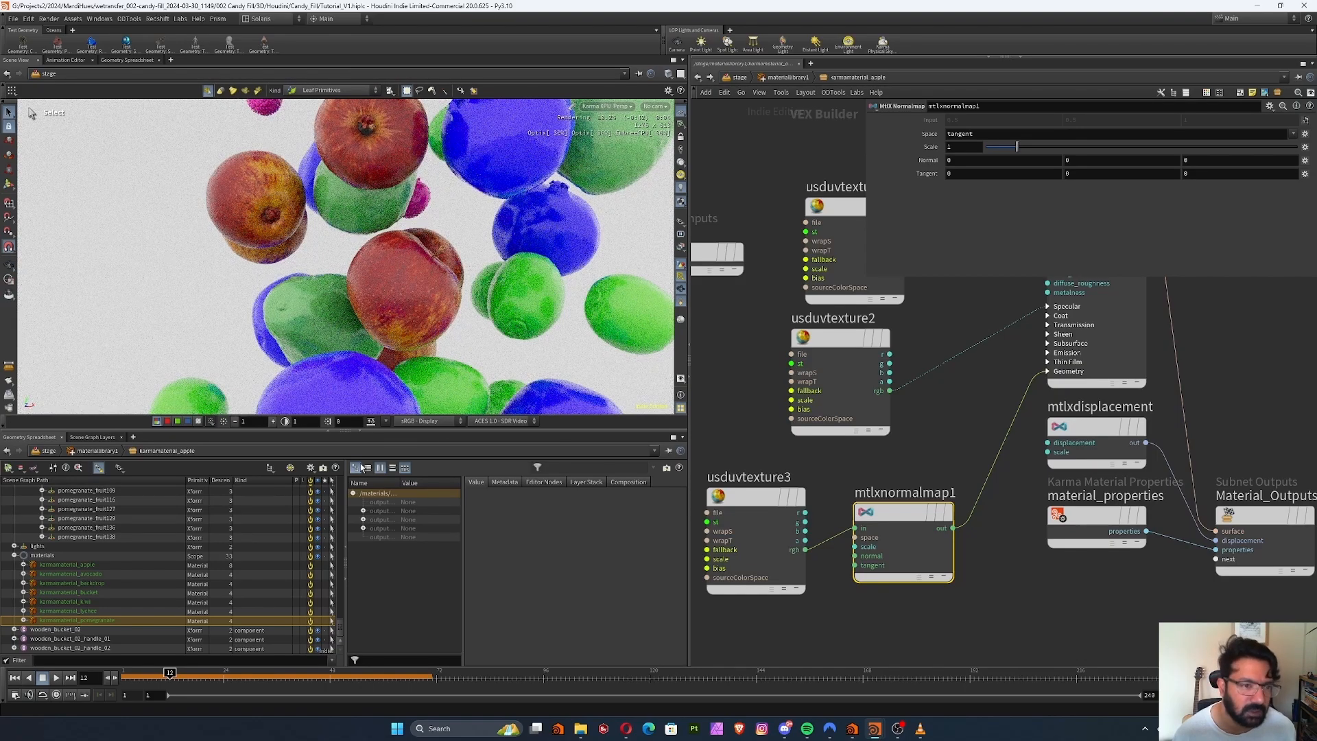
{"action": "key", "text": "Escape"}
{"action": "left_click_drag", "start_coordinate": [423, 374], "coordinate": [546, 223]}
{"action": "key", "text": "s"}
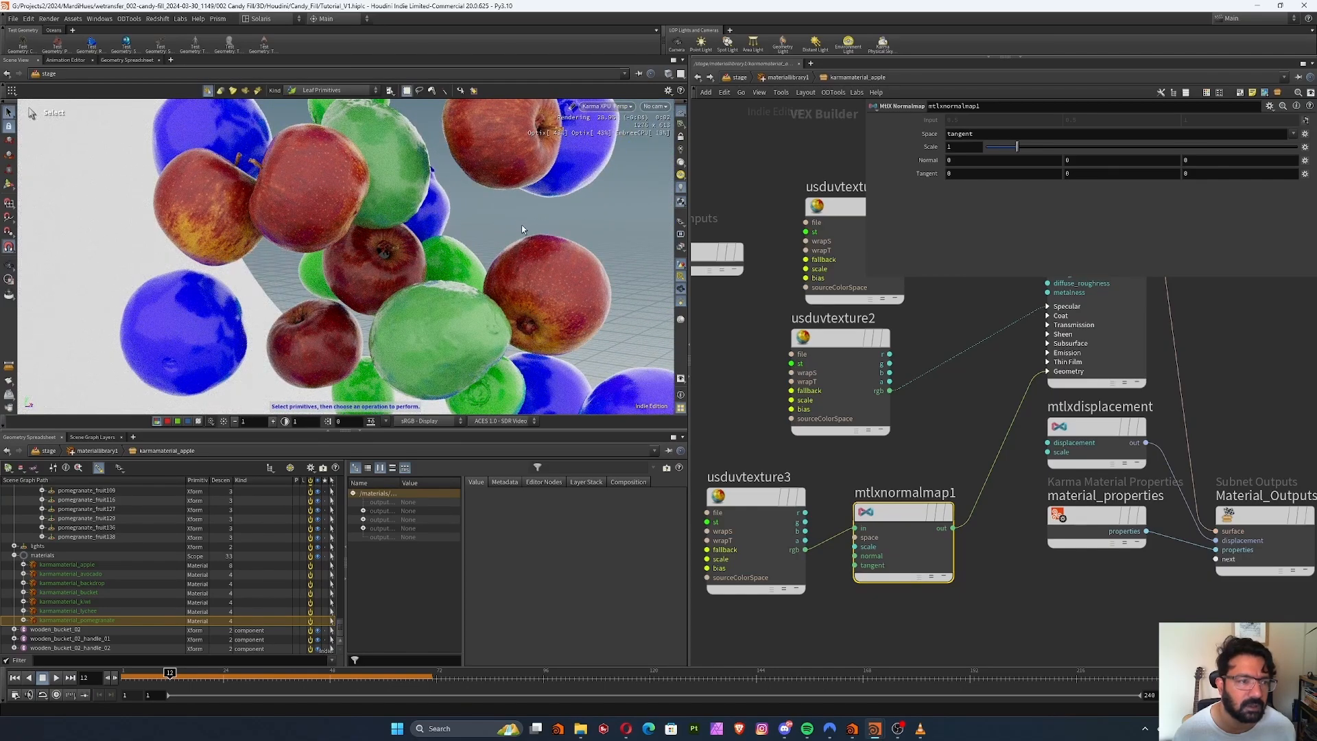
Align the diffuse and roughness texture nodes in a column before the standard surface
{"action": "middle_click_drag", "start_coordinate": [993, 374], "coordinate": [948, 432]}
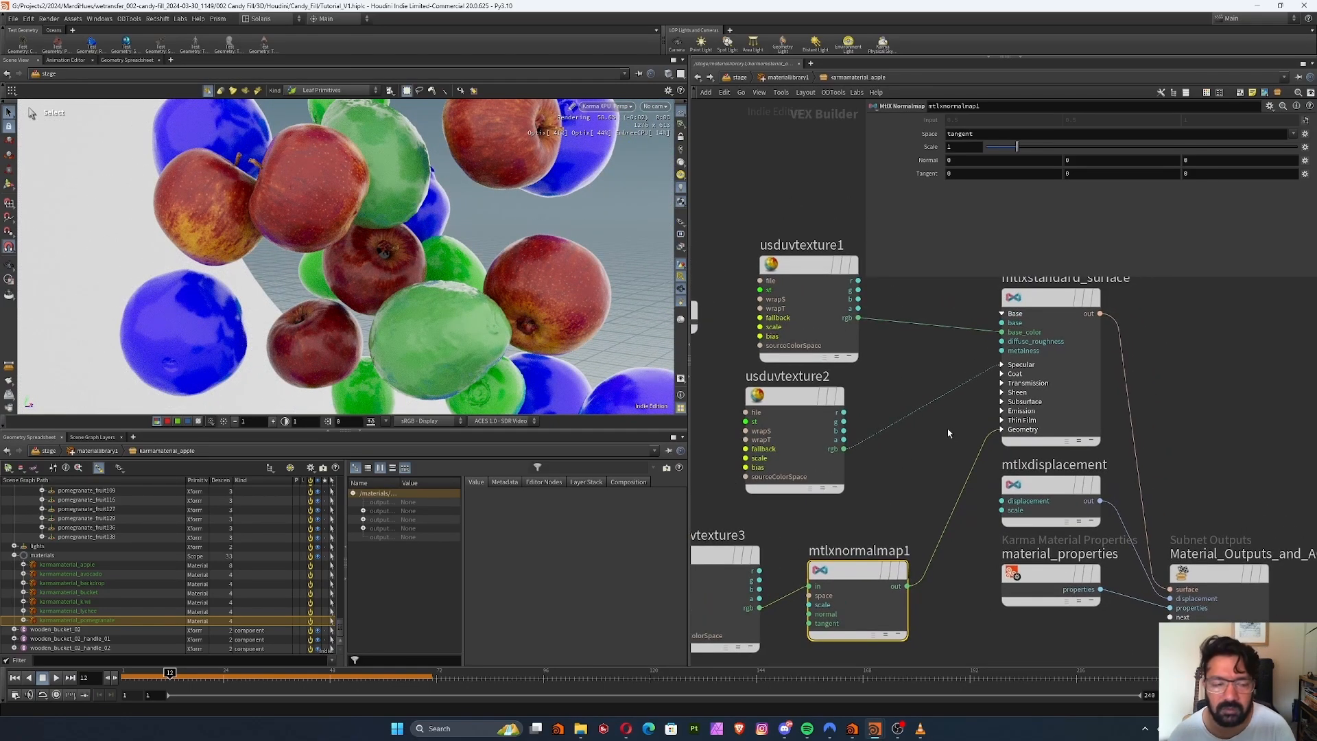
{"action": "key", "text": "h"}
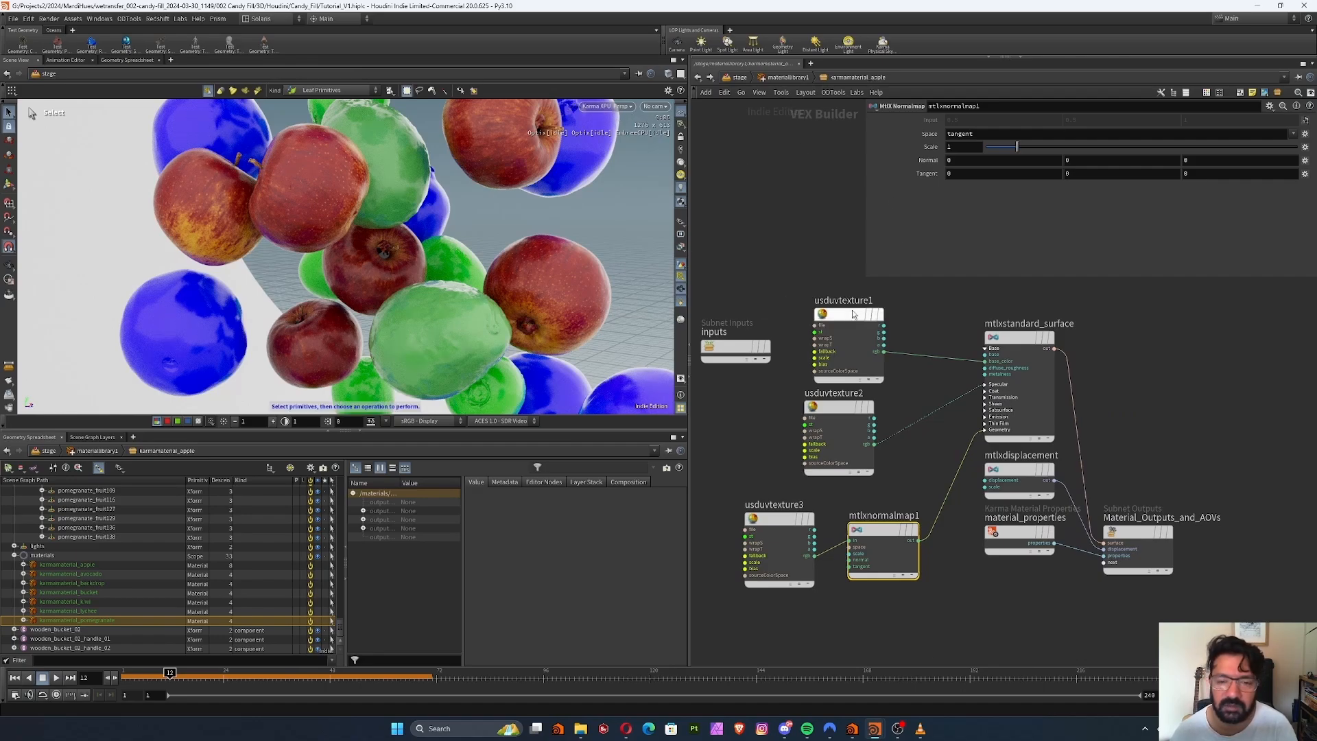
{"action": "left_click_drag", "start_coordinate": [851, 315], "coordinate": [841, 312]}
{"action": "middle_click_drag", "start_coordinate": [775, 312], "coordinate": [843, 330]}
{"action": "left_click_drag", "start_coordinate": [796, 374], "coordinate": [732, 393]}
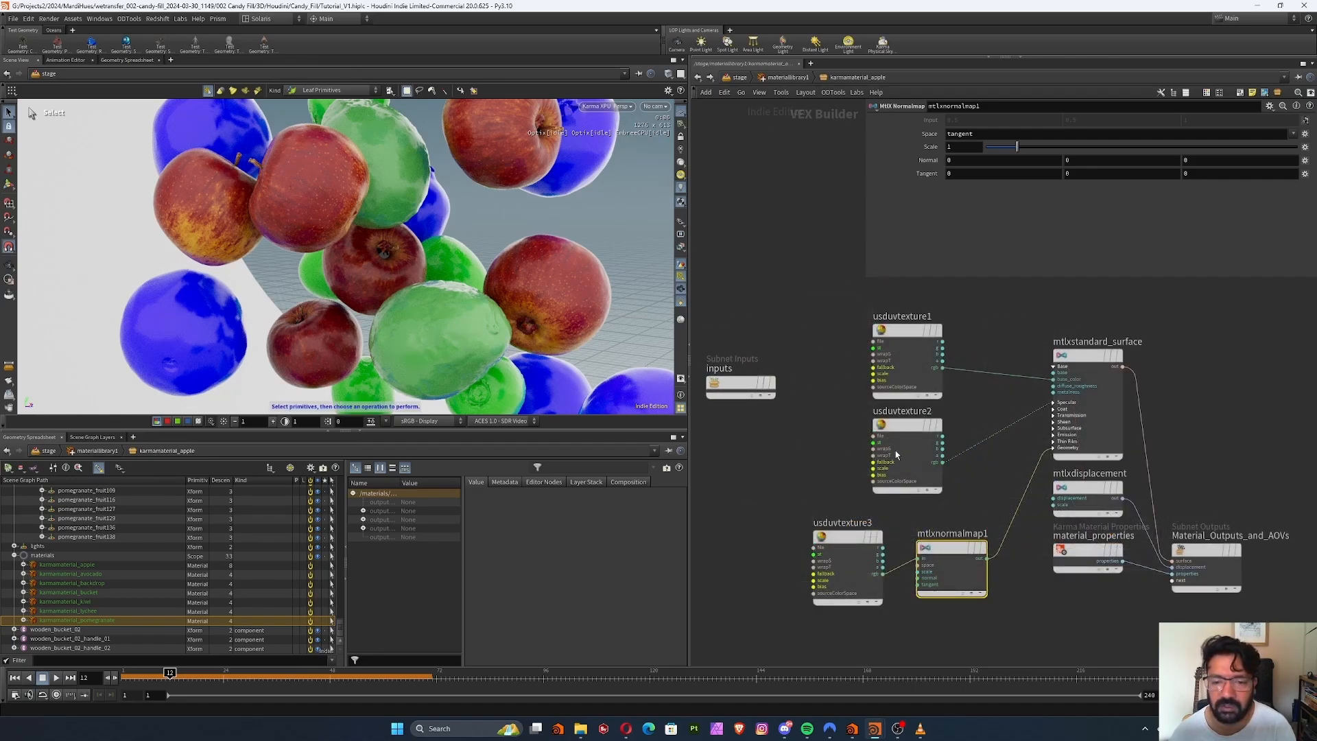
{"action": "left_click", "coordinate": [905, 432]}
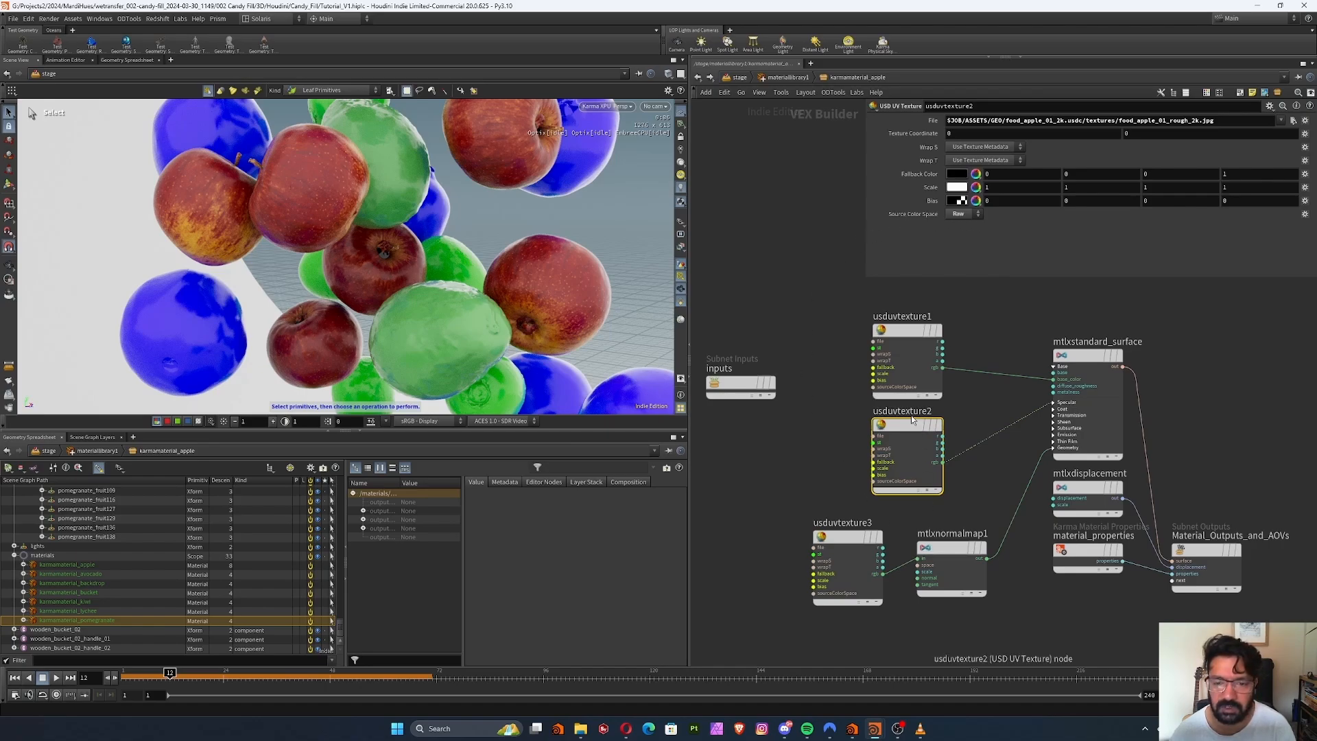
{"action": "mouse_move", "coordinate": [912, 421]}
{"action": "left_mouse_down"}
{"action": "mouse_move", "coordinate": [900, 445]}
{"action": "mouse_move", "coordinate": [912, 419]}
{"action": "left_mouse_up"}
Spread out the Material_Outputs_and_AOVs, material_properties and mtlxdisplacement nodes to tidy the apple material network
{"action": "middle_click_drag", "start_coordinate": [980, 472], "coordinate": [824, 417]}
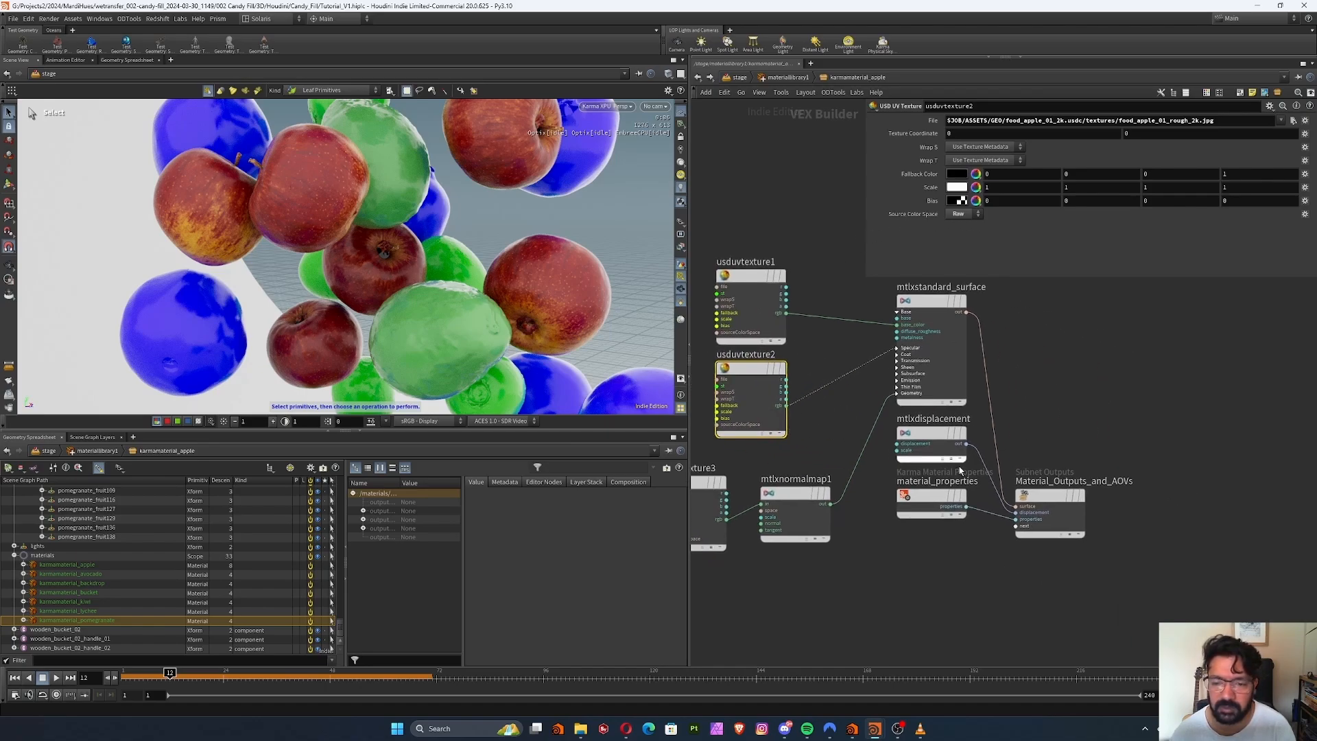
{"action": "left_click_drag", "start_coordinate": [1049, 497], "coordinate": [1101, 447]}
{"action": "left_click_drag", "start_coordinate": [930, 508], "coordinate": [950, 609]}
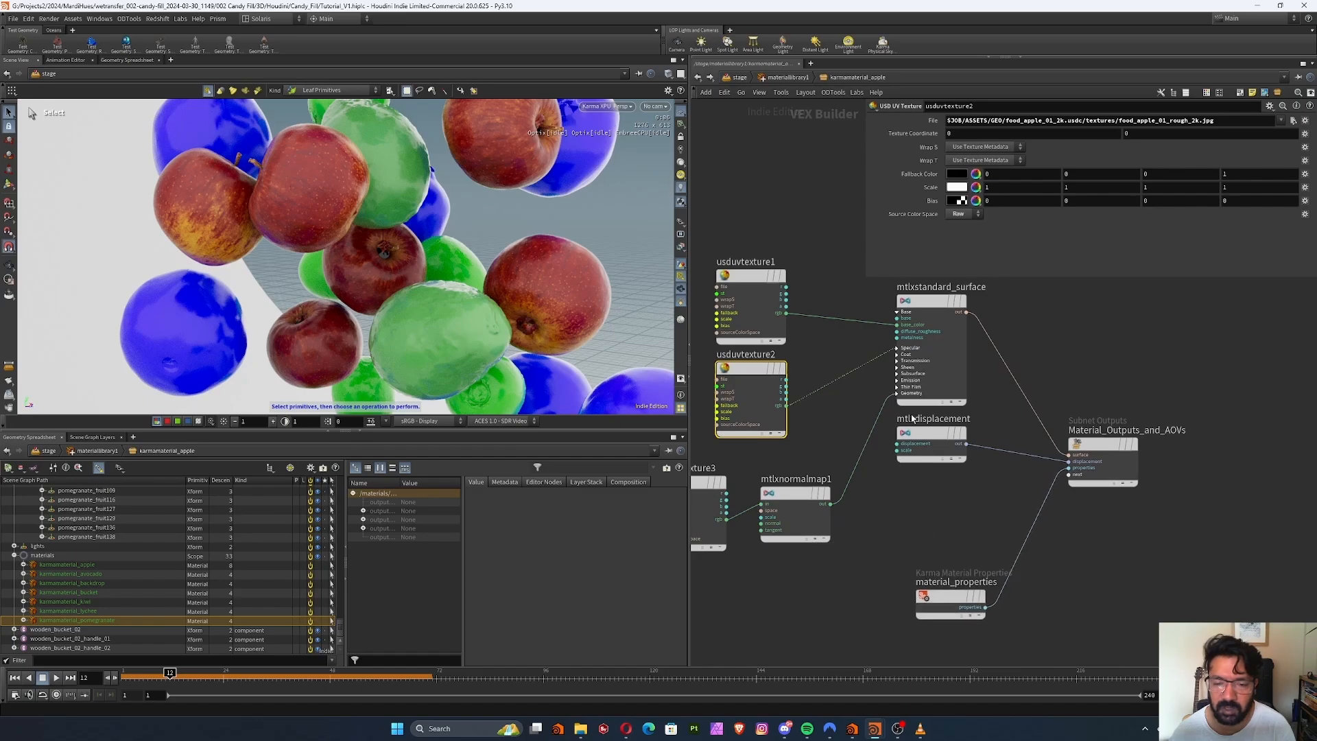
{"action": "left_click_drag", "start_coordinate": [930, 439], "coordinate": [930, 493]}
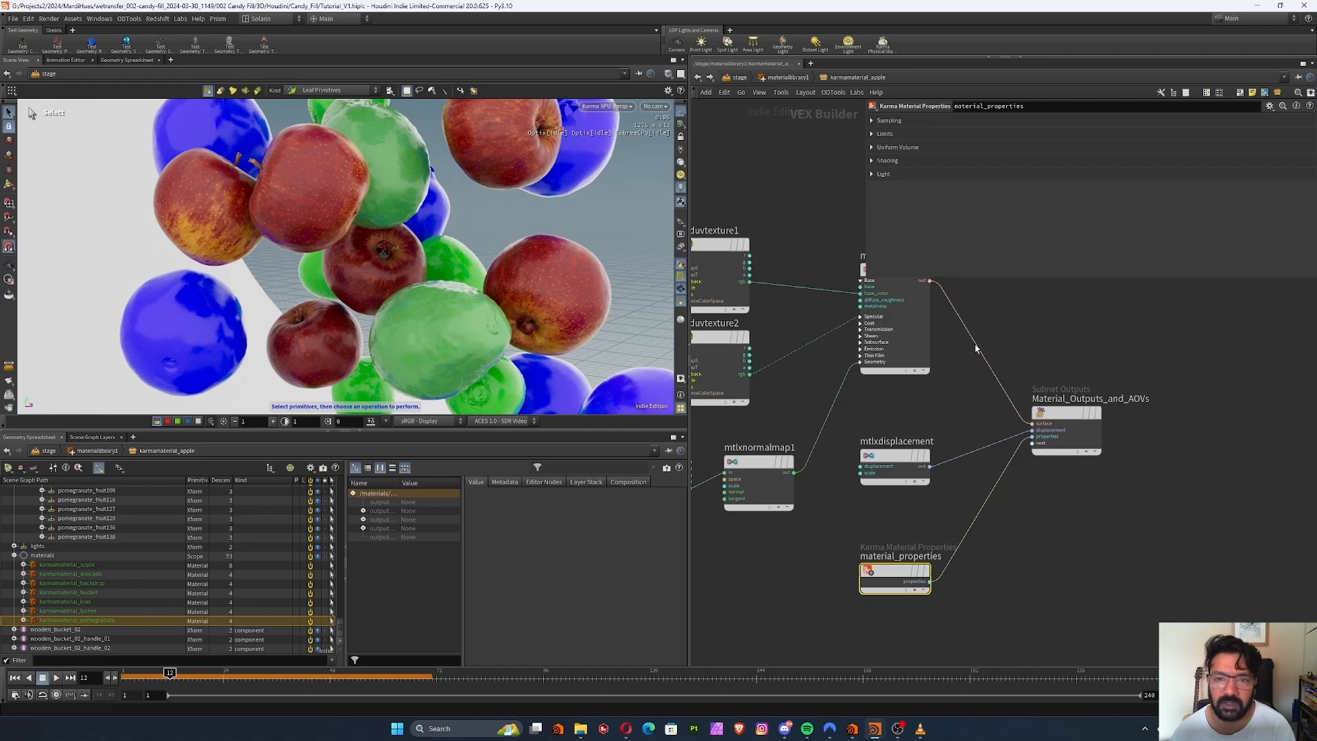
Check the sampling settings of the apple material's material_properties node
{"action": "left_click", "coordinate": [872, 121]}
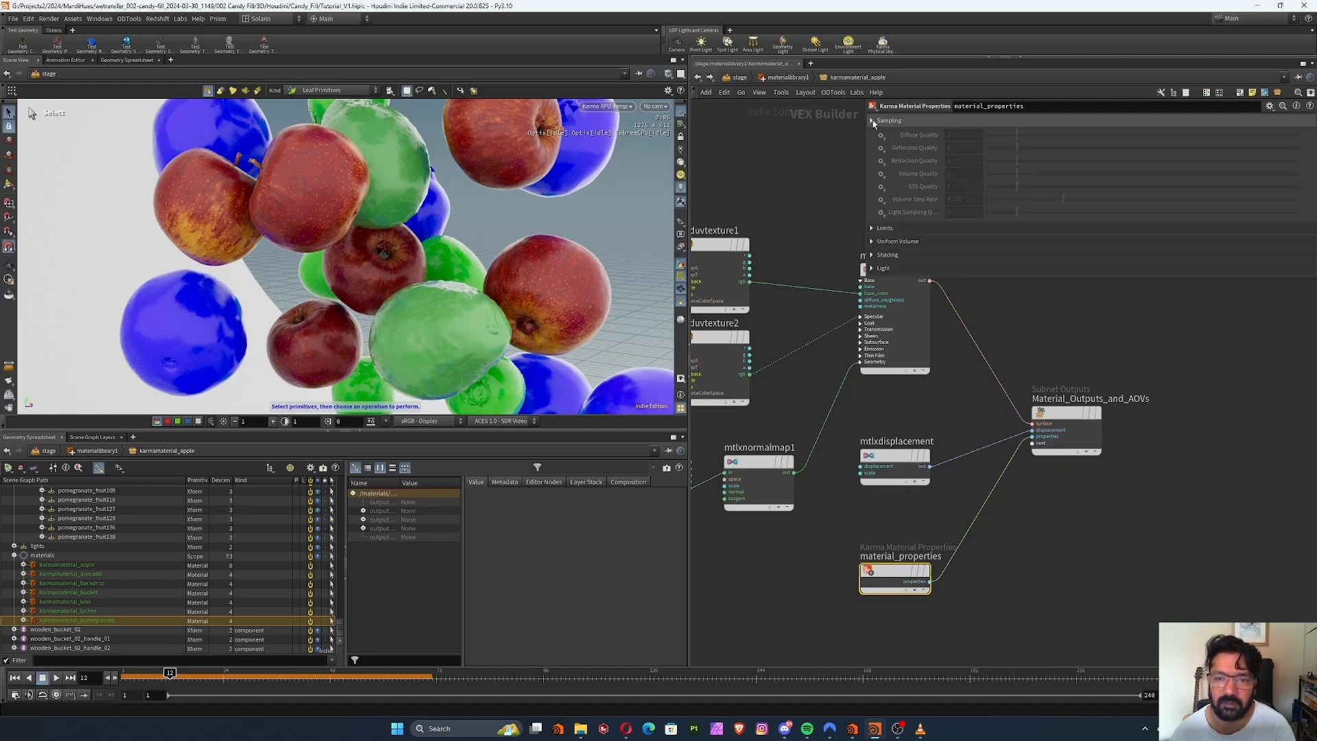
{"action": "left_click", "coordinate": [872, 121]}
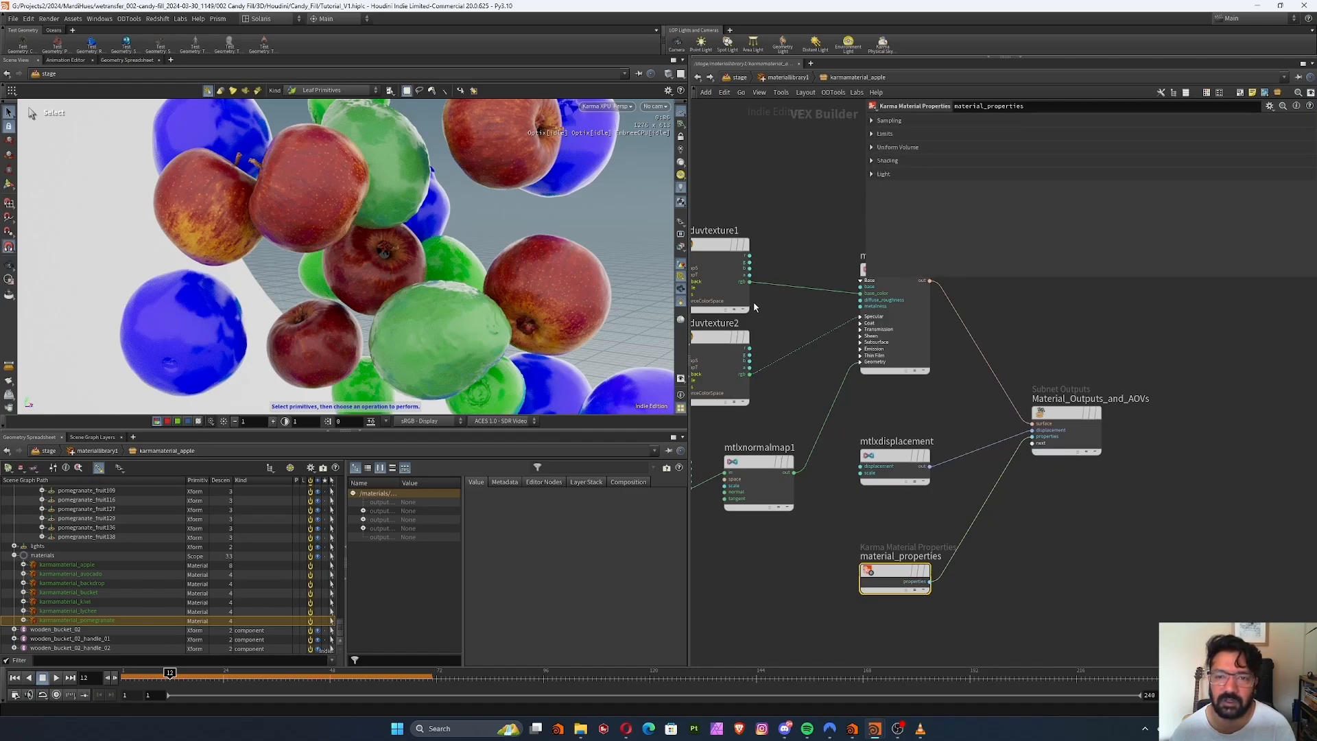
{"action": "middle_click_drag", "start_coordinate": [877, 510], "coordinate": [893, 521]}
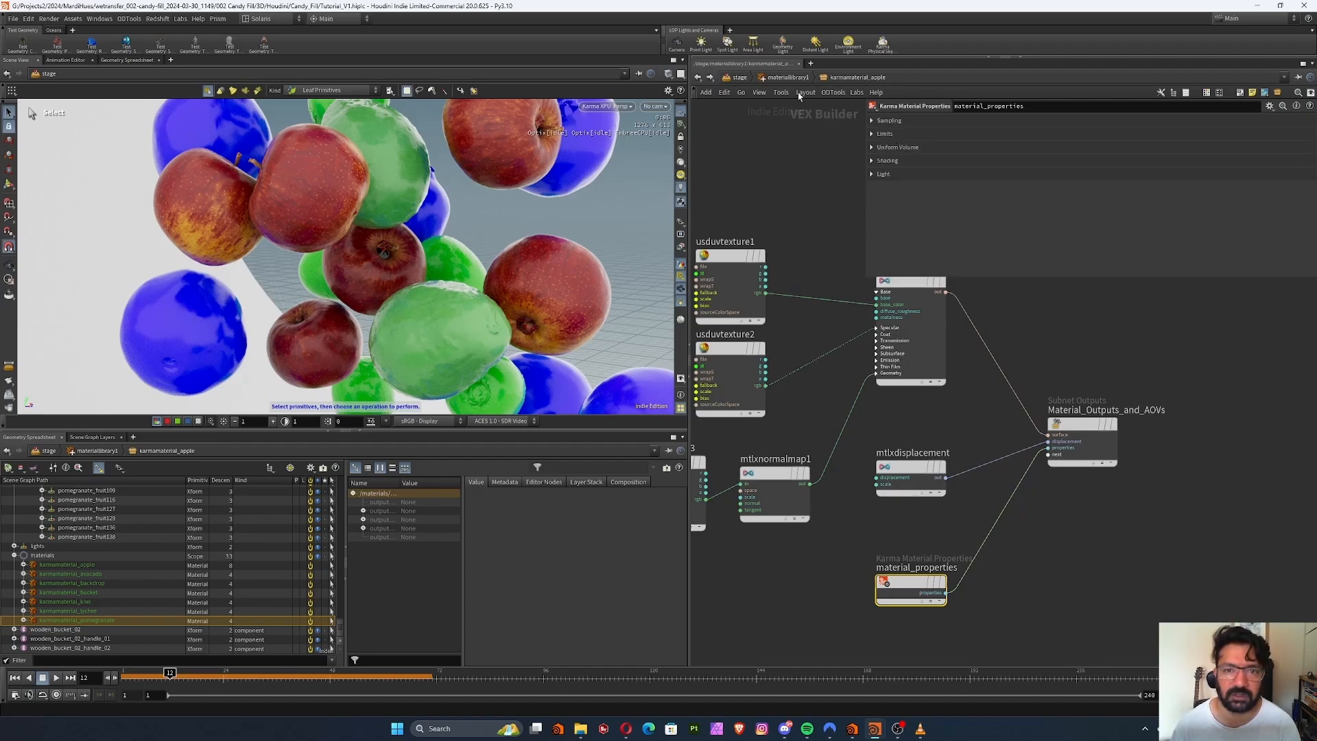
Leave the apple material, go up to the stage network and reopen materiallibrary1
{"action": "left_click", "coordinate": [782, 77]}
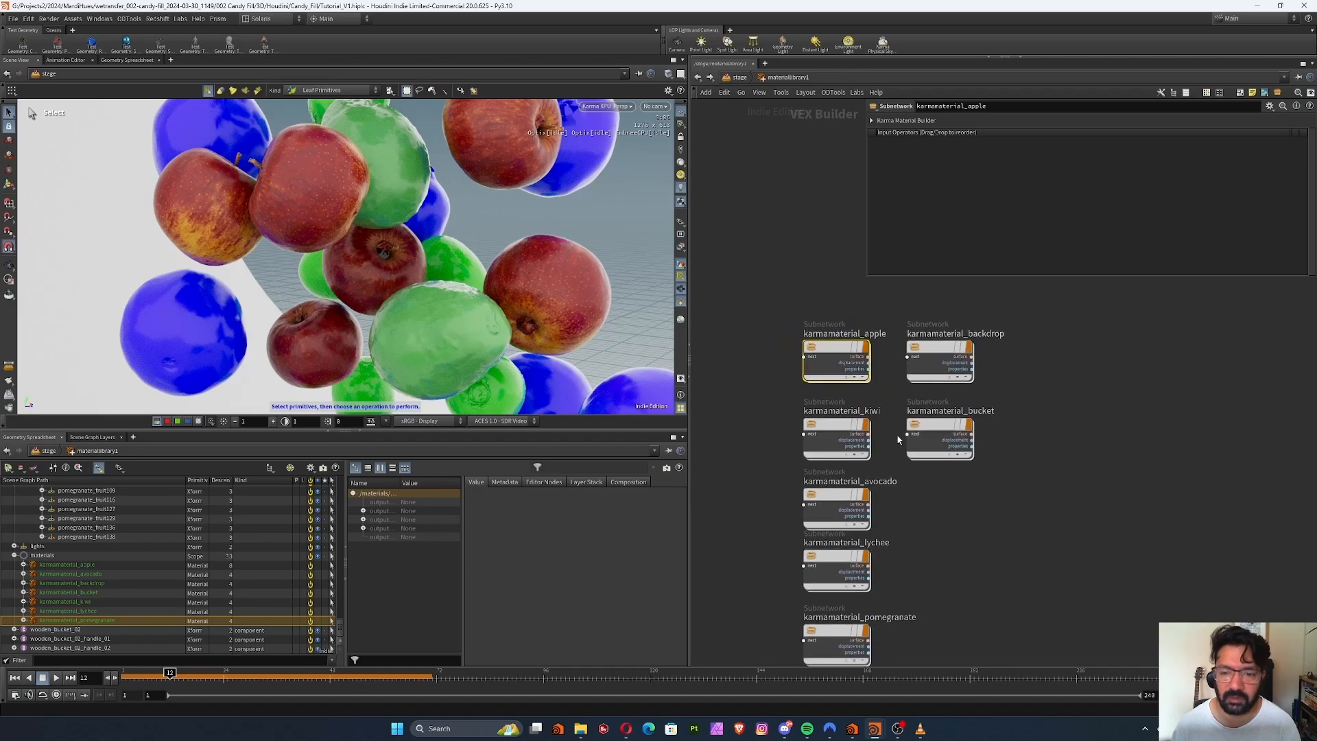
{"action": "middle_click_drag", "start_coordinate": [883, 481], "coordinate": [871, 395]}
{"action": "scroll", "coordinate": [906, 390], "scroll_direction": "up", "scroll_amount": 3}
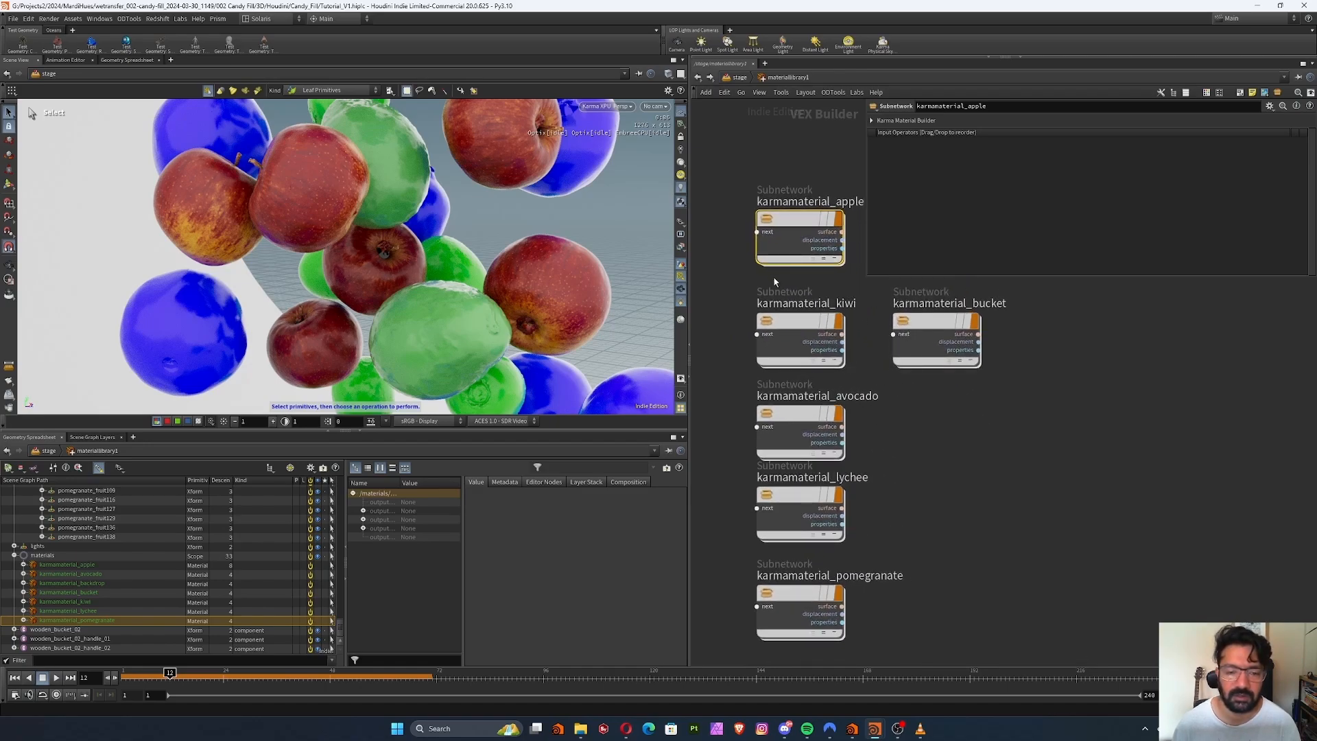
{"action": "key", "text": "u"}
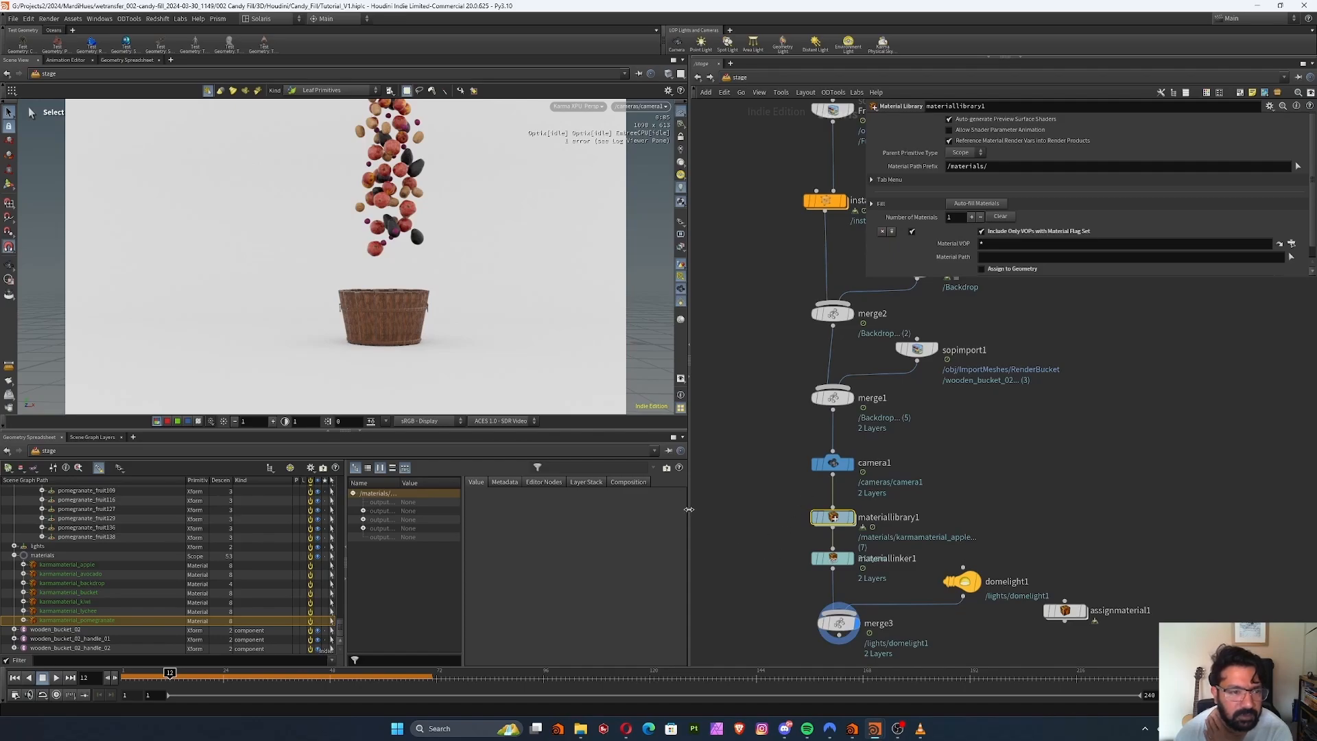
{"action": "double_click", "coordinate": [834, 518]}
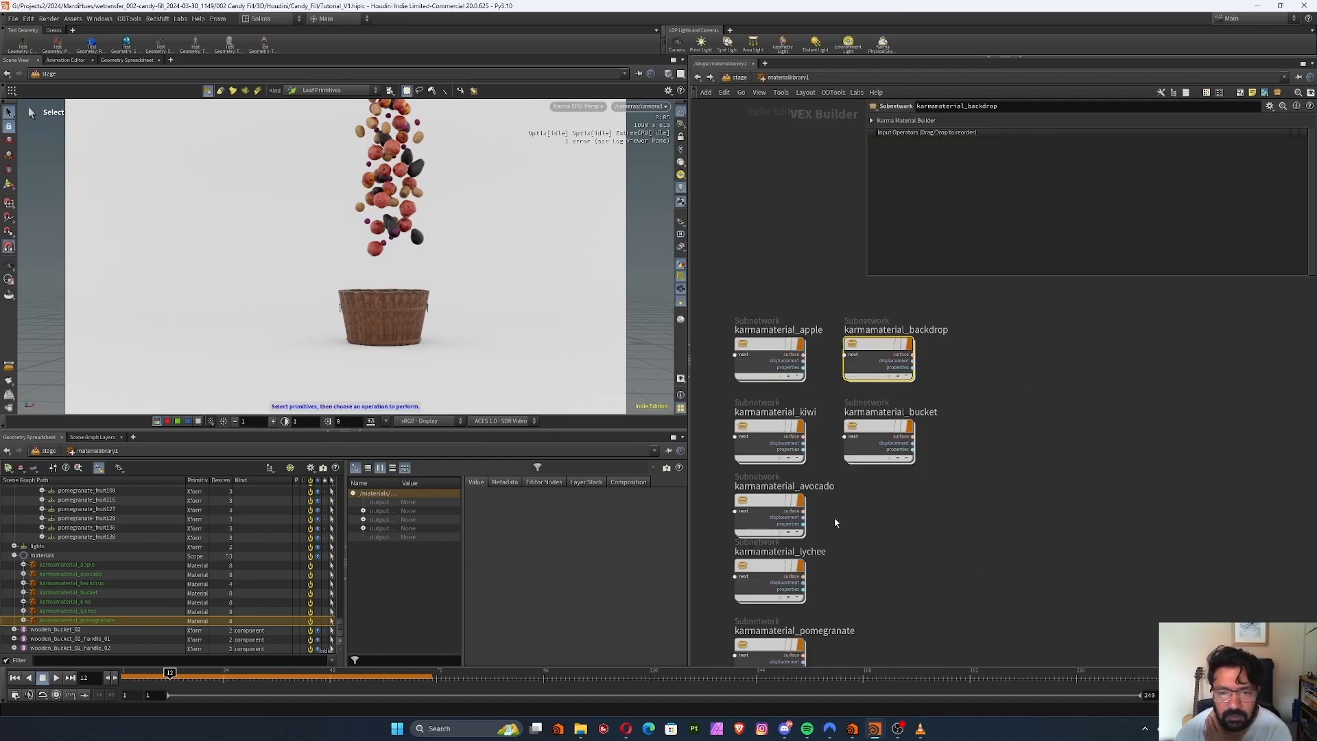
Review the apple material's diffuse and roughness textures, expand the standard surface's Specular inputs, and nudge the usduvtexture1 and mtlxnormalmap1 nodes
{"action": "double_click", "coordinate": [781, 358]}
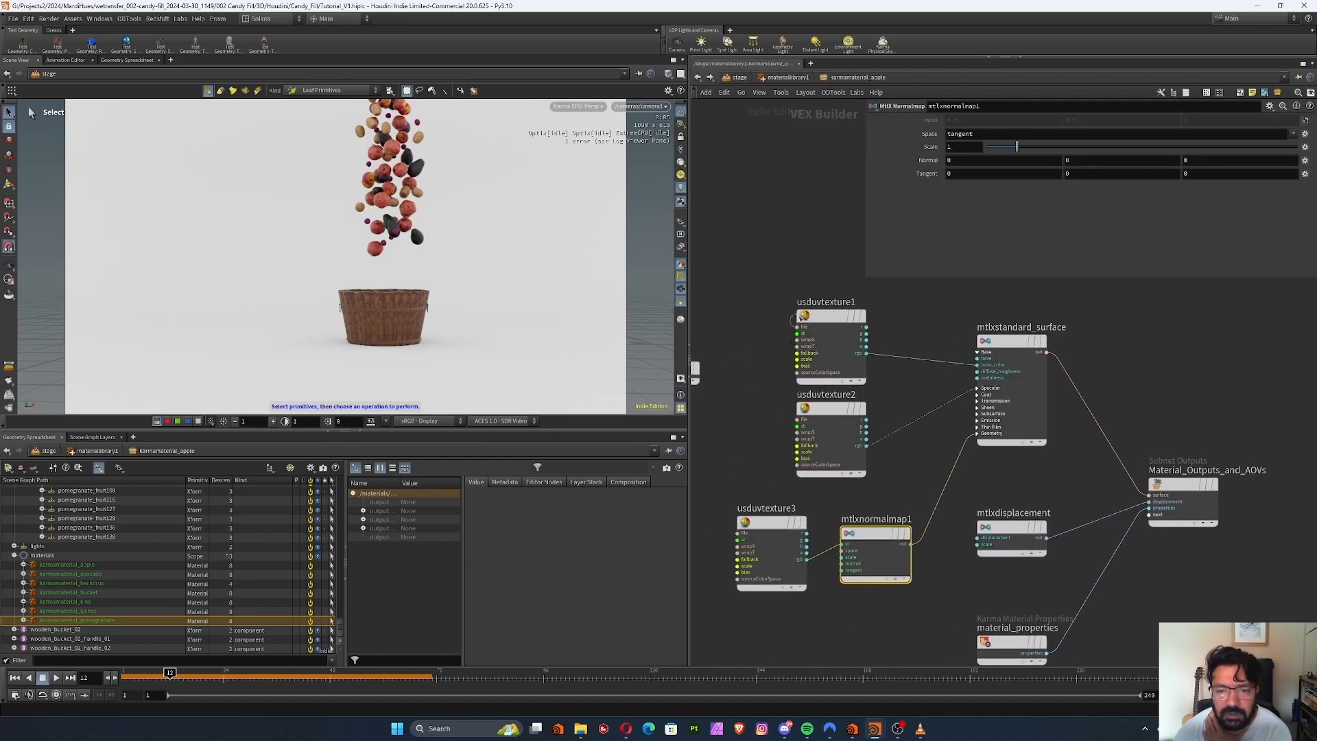
{"action": "left_click_drag", "start_coordinate": [832, 323], "coordinate": [825, 315]}
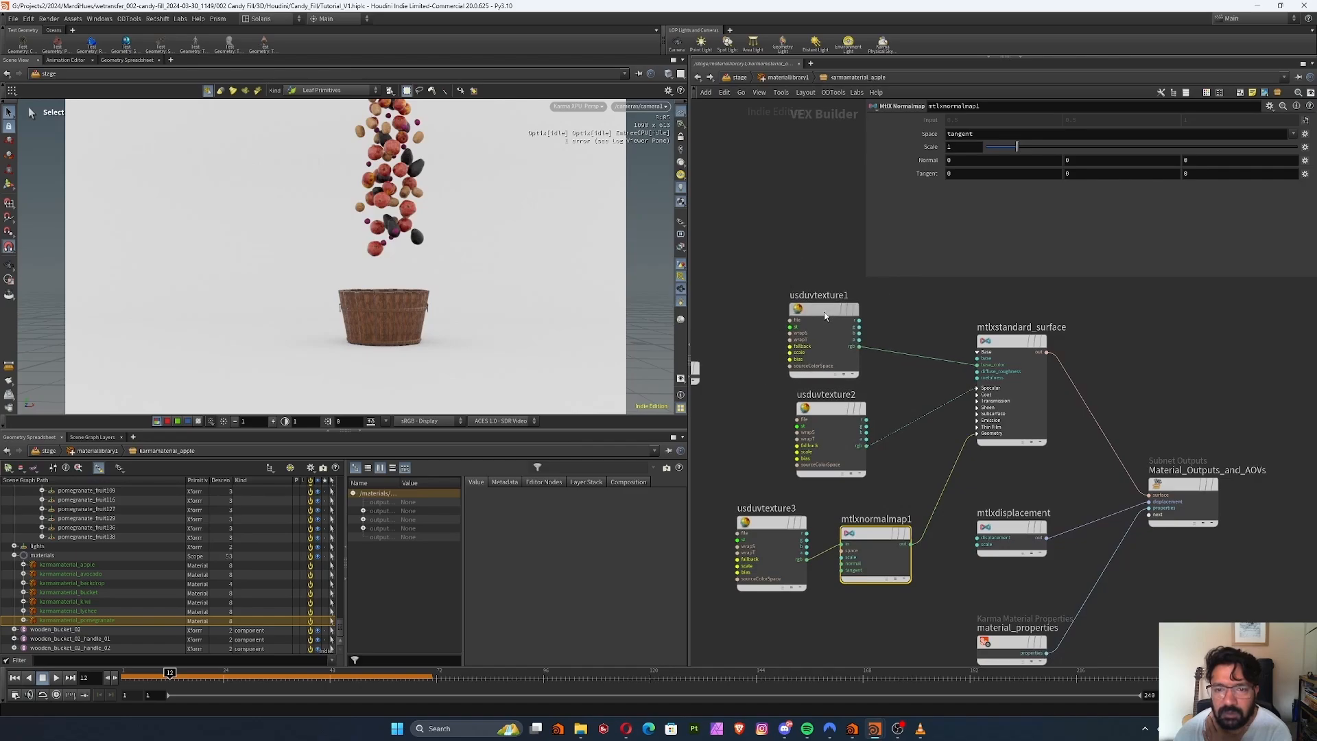
{"action": "left_click", "coordinate": [827, 331]}
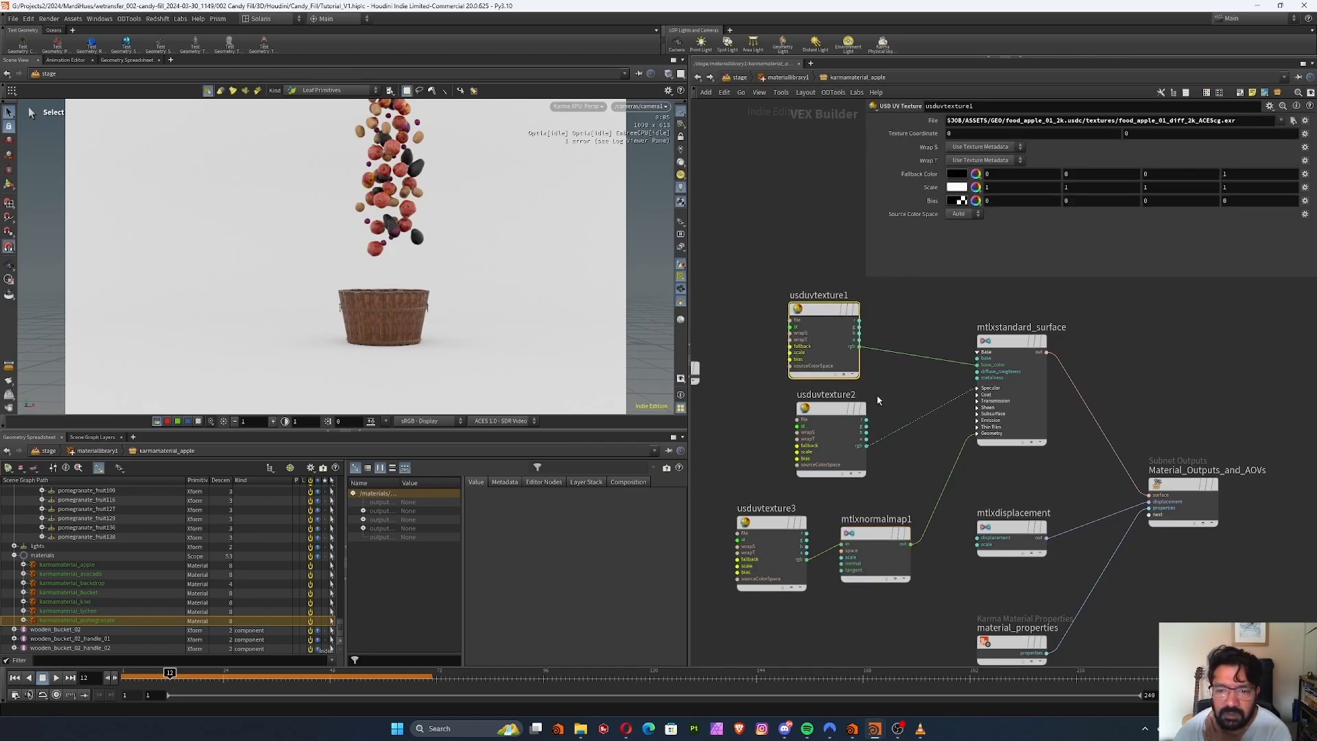
{"action": "left_click", "coordinate": [977, 388]}
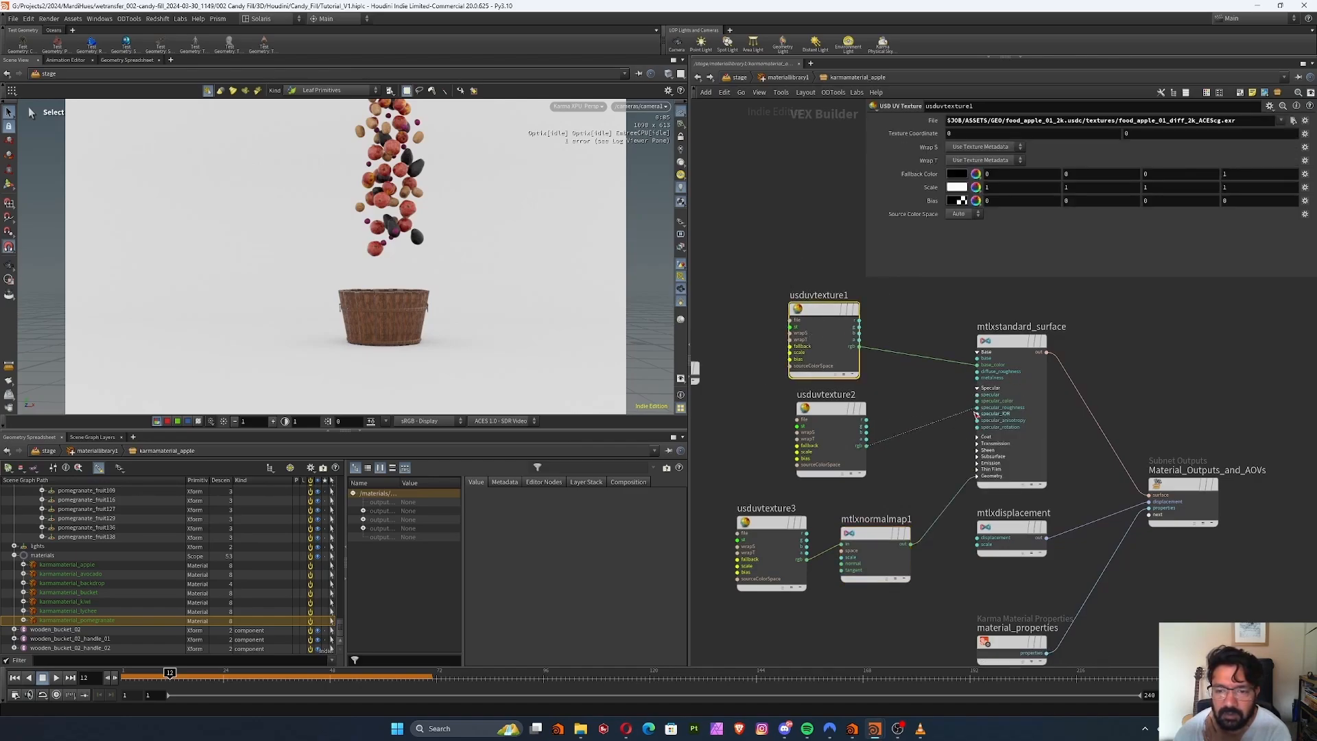
{"action": "left_click", "coordinate": [839, 419]}
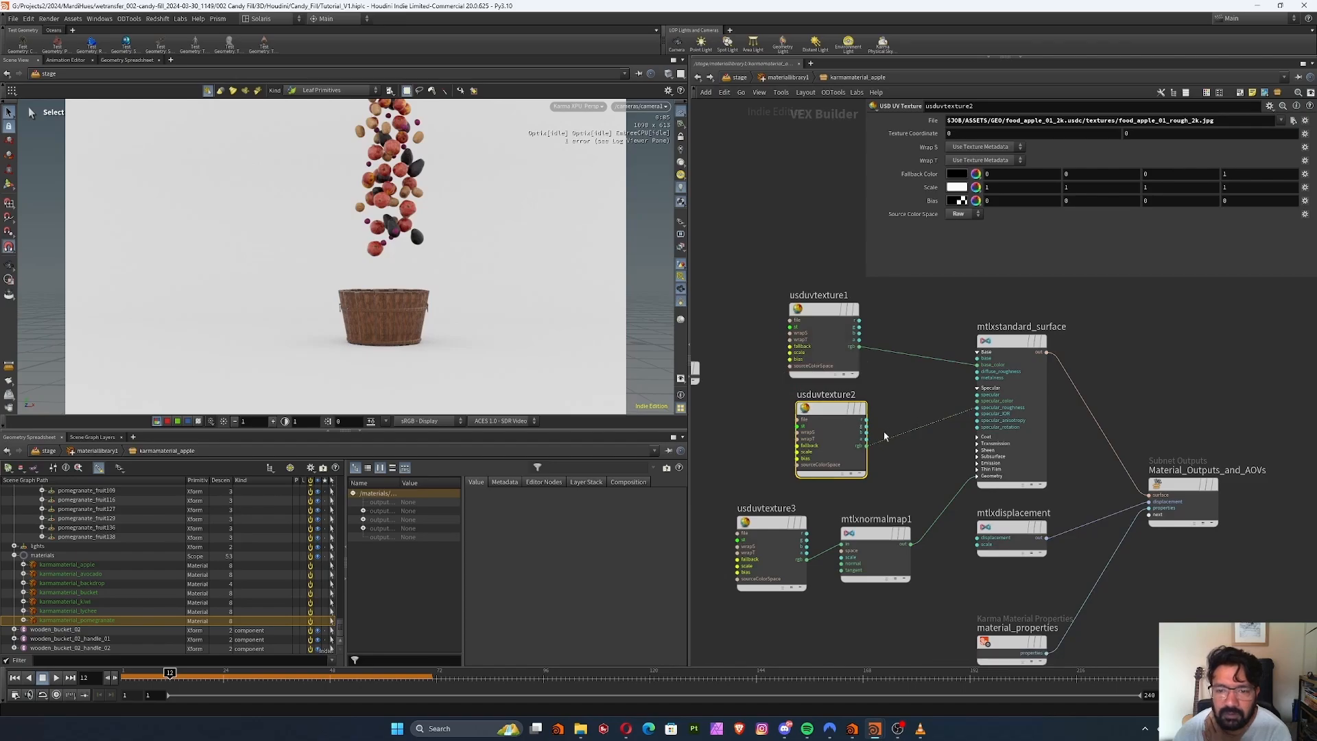
{"action": "middle_click_drag", "start_coordinate": [905, 513], "coordinate": [905, 451]}
{"action": "left_click_drag", "start_coordinate": [878, 473], "coordinate": [888, 462]}
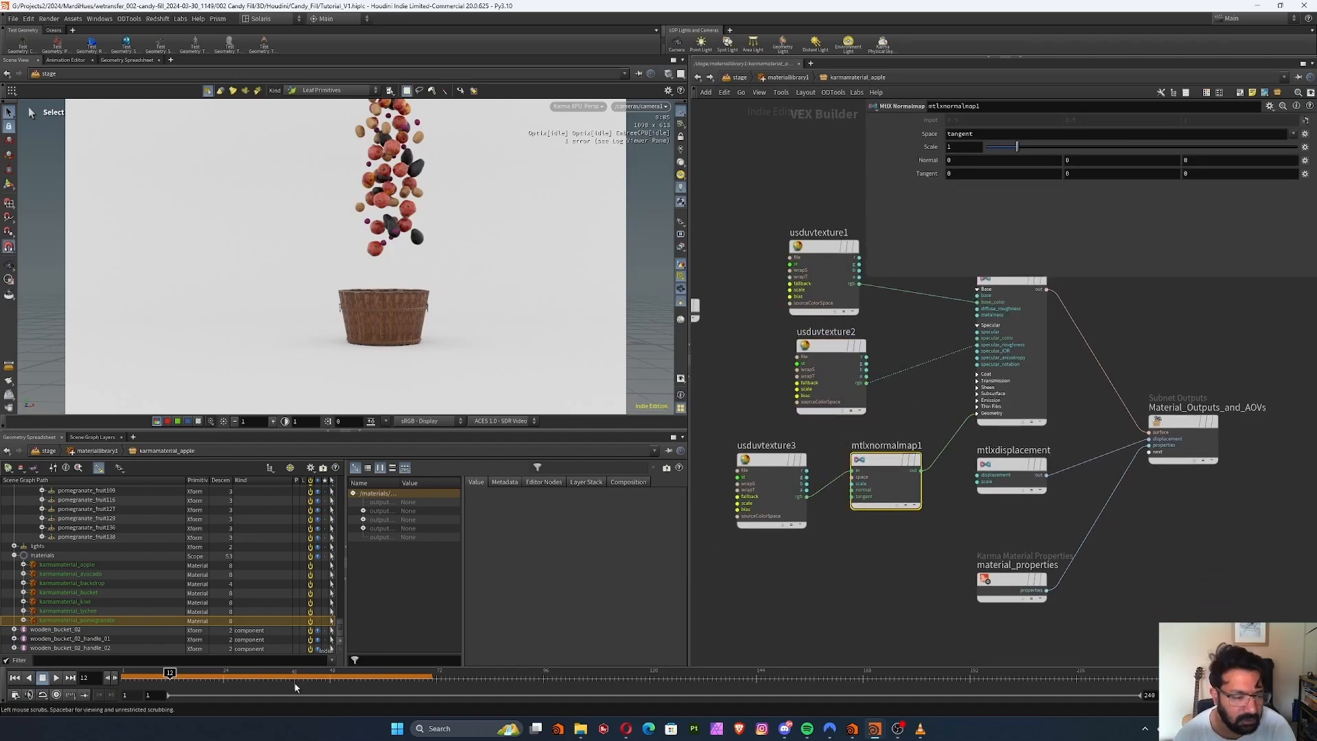
Move the timeline to frame 38, where the fruits fill the bucket, and return to the stage network
{"action": "left_click", "coordinate": [302, 675]}
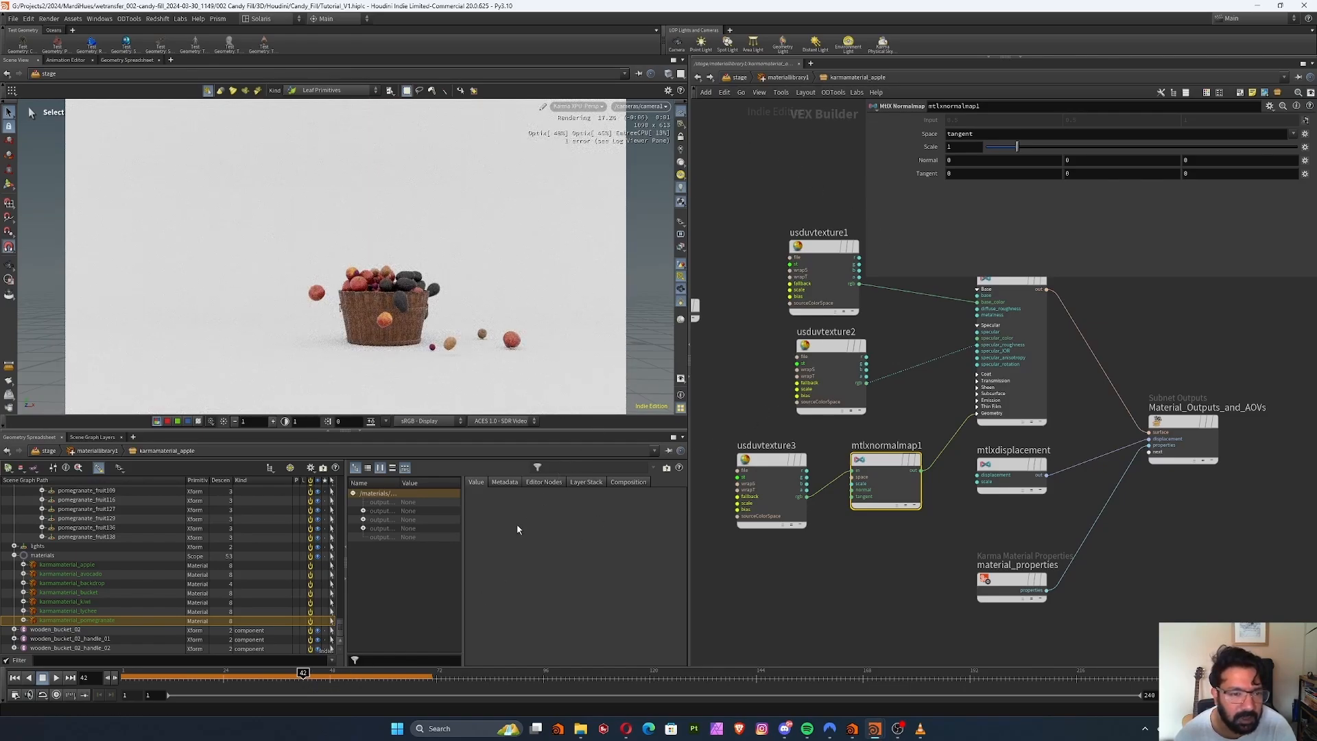
{"action": "left_click", "coordinate": [285, 676]}
{"action": "left_click", "coordinate": [739, 78]}
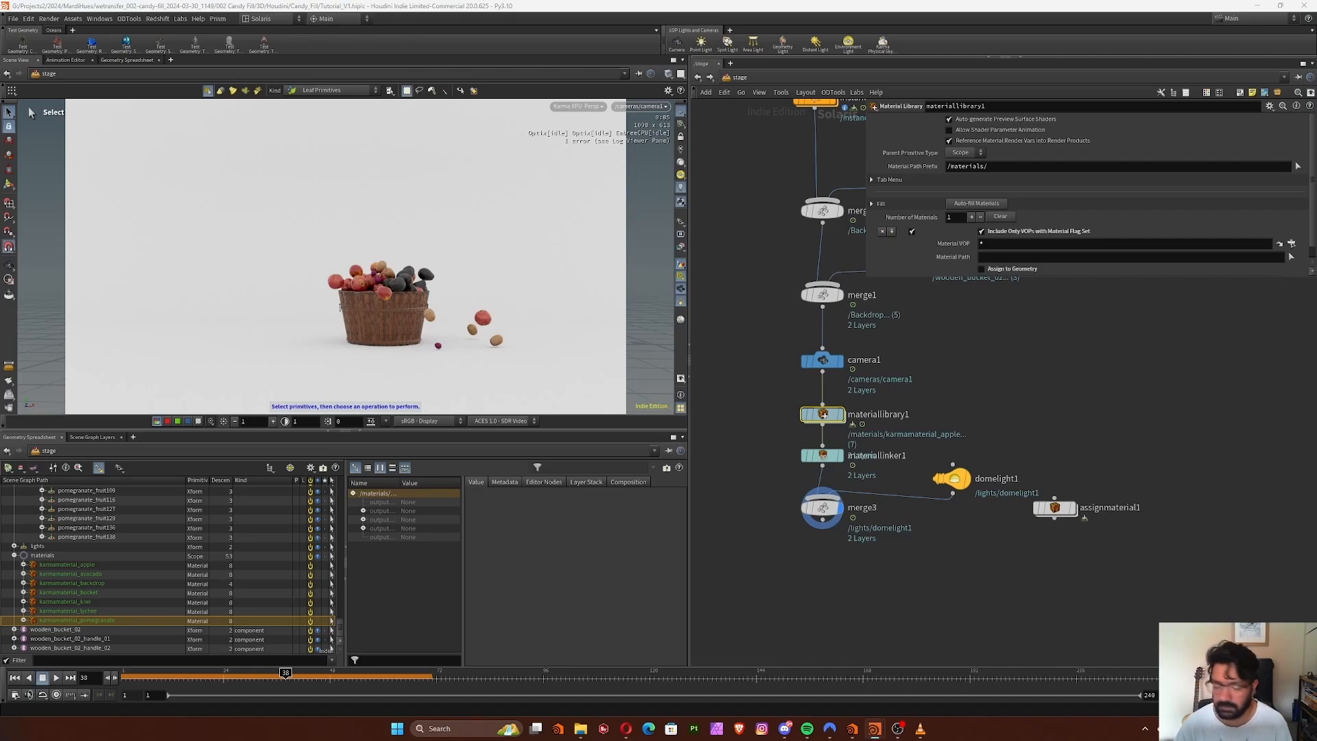
{"action": "middle_click_drag", "start_coordinate": [799, 578], "coordinate": [803, 552]}
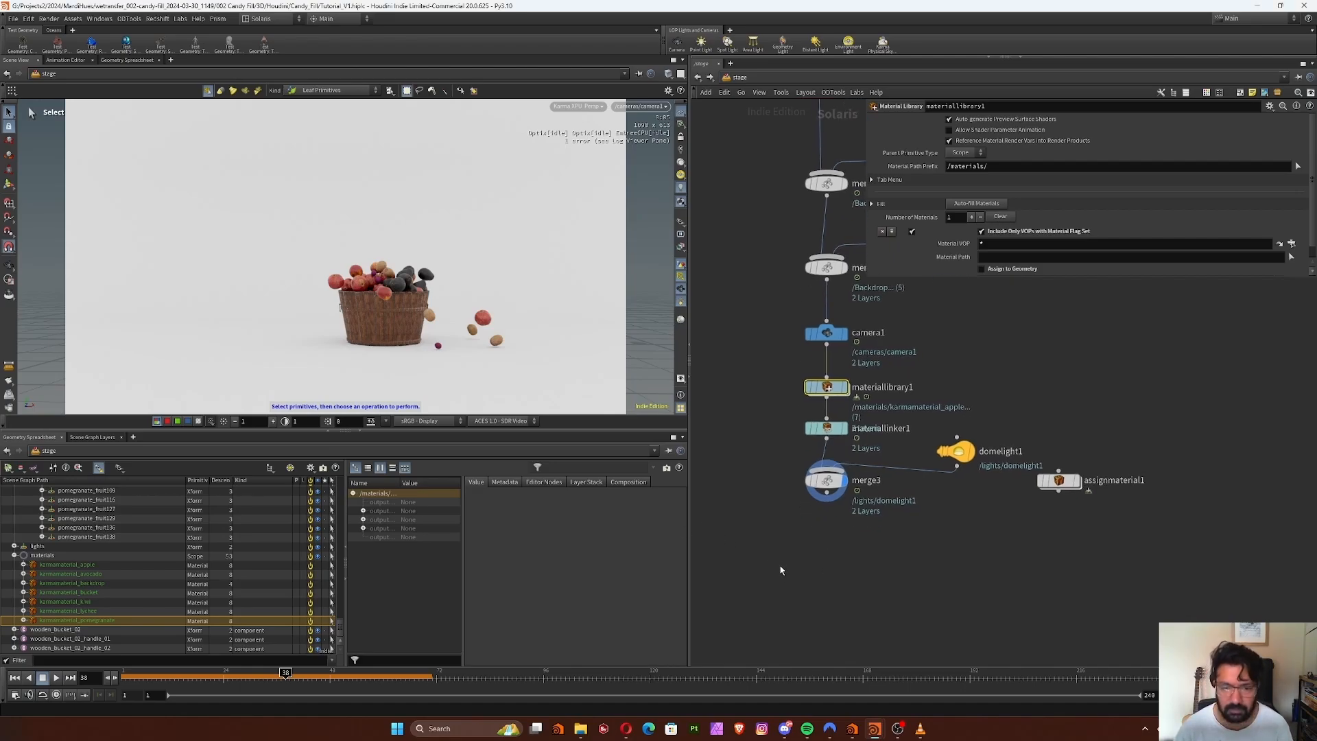
{"action": "key", "text": "Tab"}
{"action": "type", "text": "ka"}
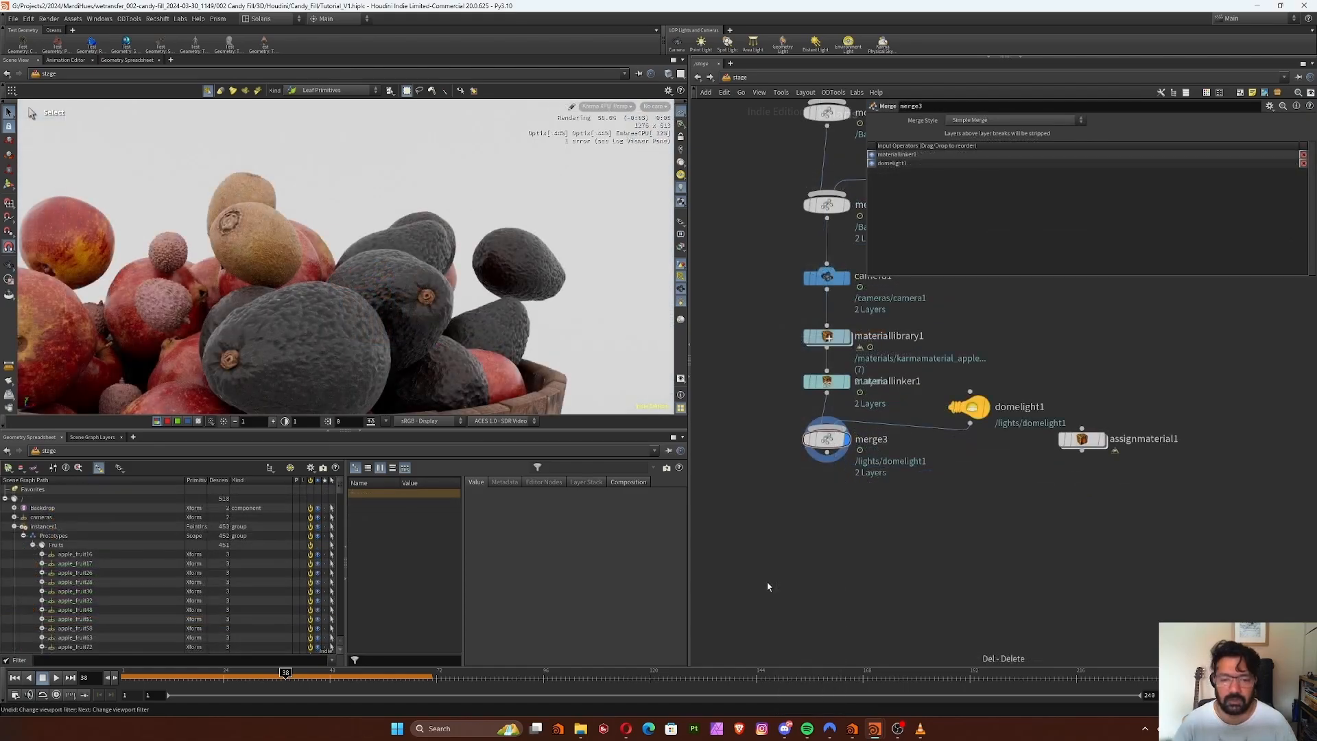
Add a Mesh Edit node below merge3, connect it to merge3's output and make it the displayed node
{"action": "middle_click_drag", "start_coordinate": [917, 532], "coordinate": [885, 550]}
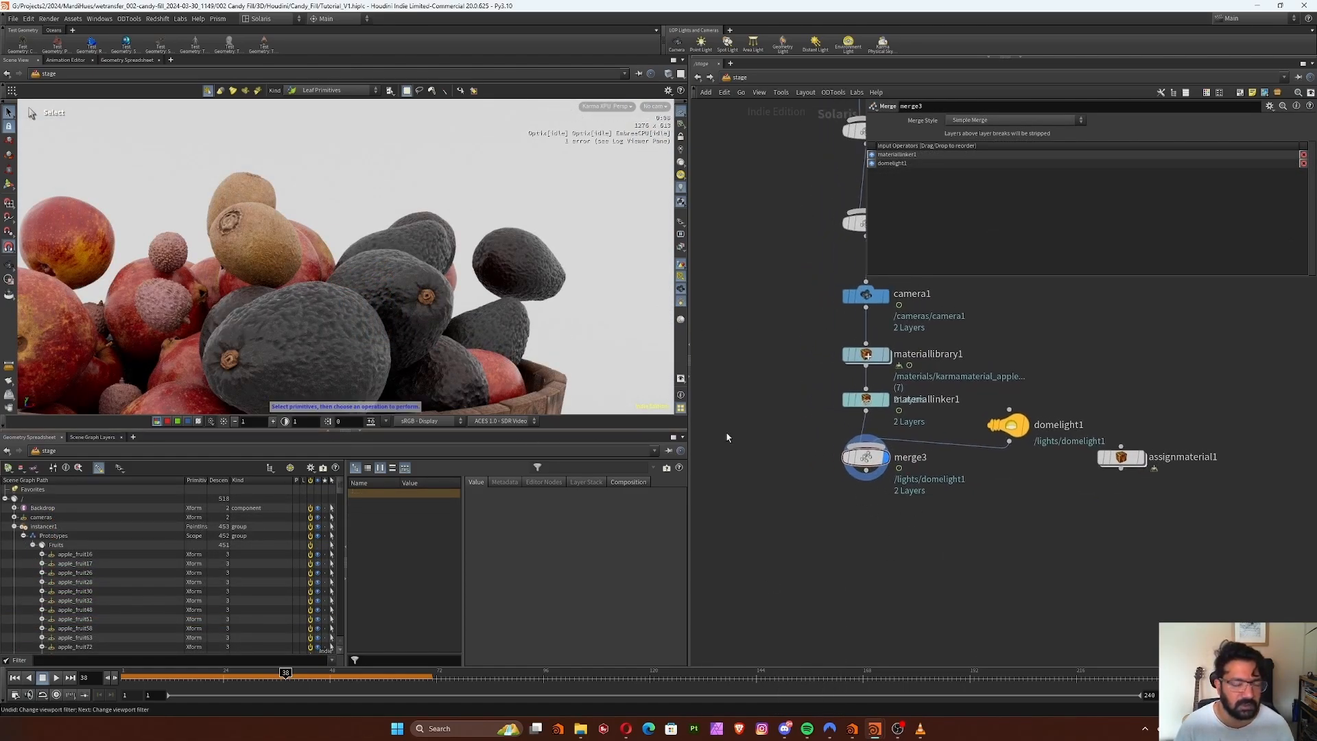
{"action": "middle_click_drag", "start_coordinate": [946, 544], "coordinate": [941, 550]}
{"action": "key", "text": "Tab"}
{"action": "type", "text": "m"}
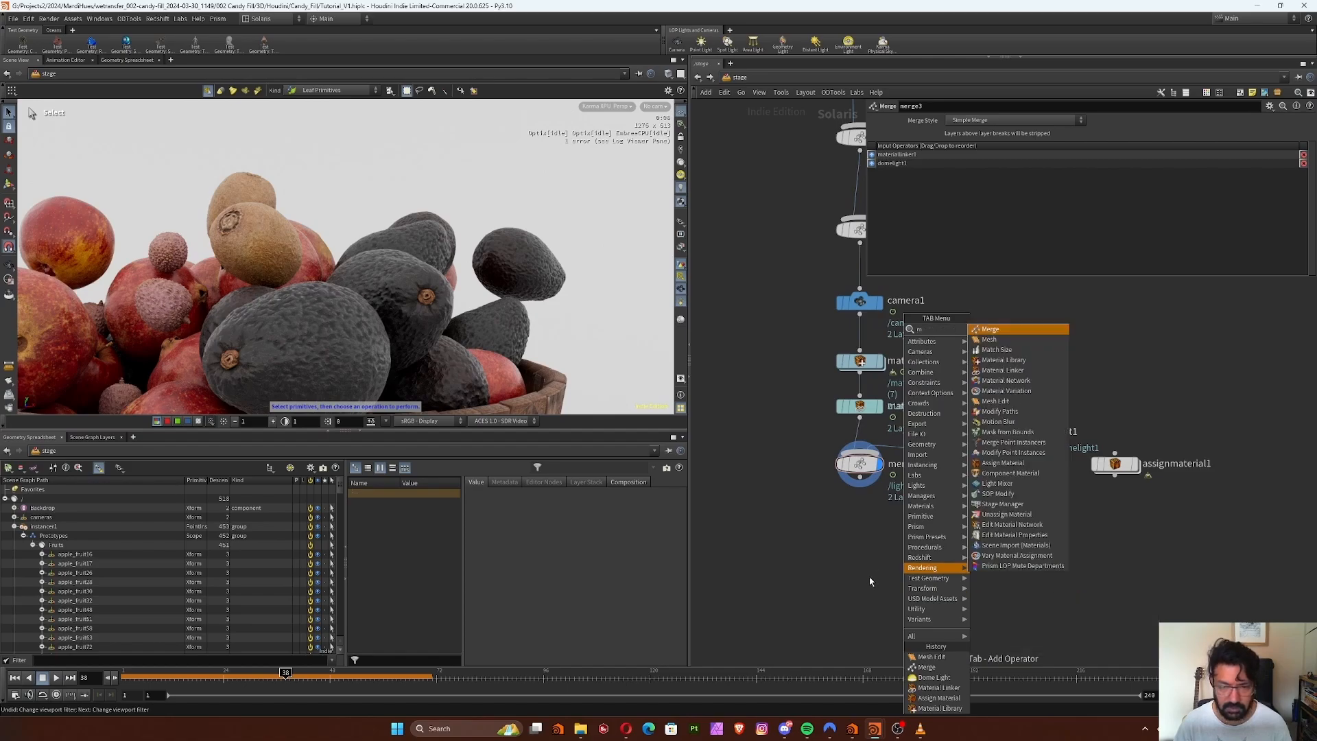
{"action": "type", "text": "esh"}
{"action": "left_click", "coordinate": [1003, 340]}
{"action": "left_click", "coordinate": [864, 553]}
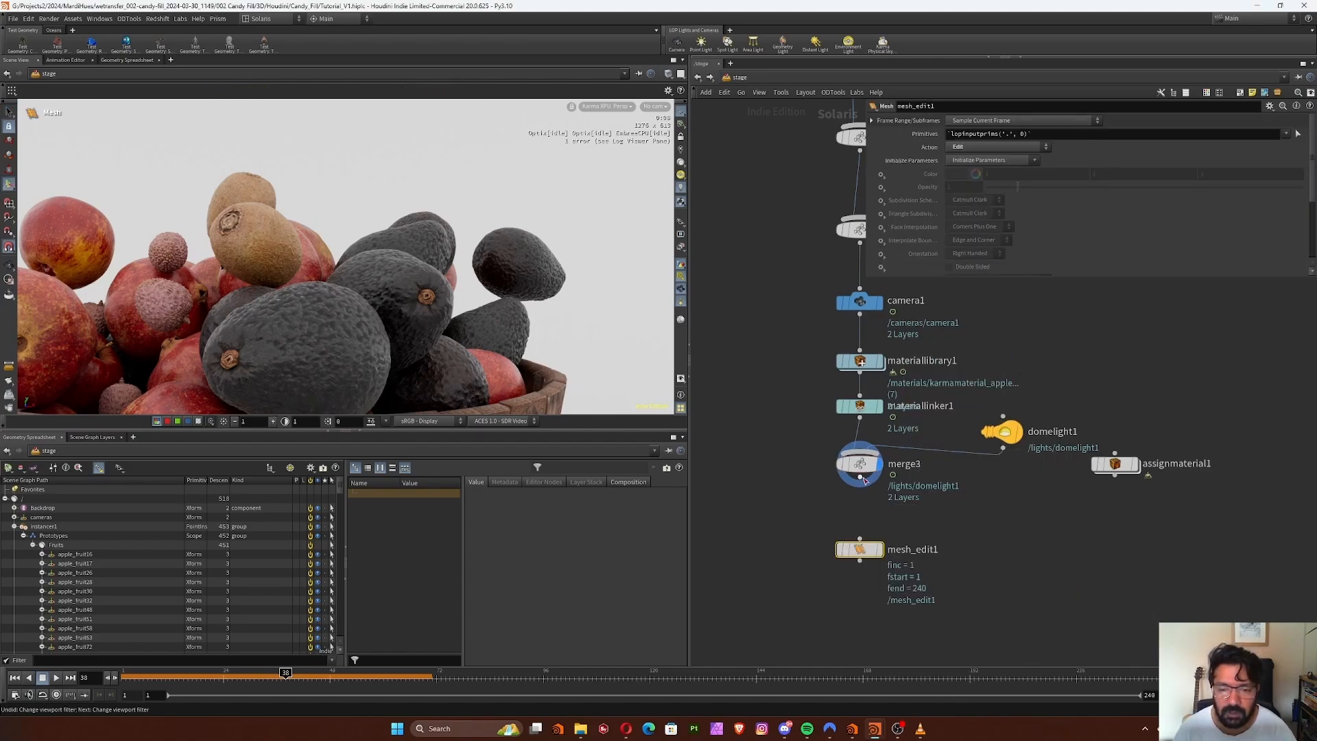
{"action": "left_click_drag", "start_coordinate": [861, 478], "coordinate": [881, 528]}
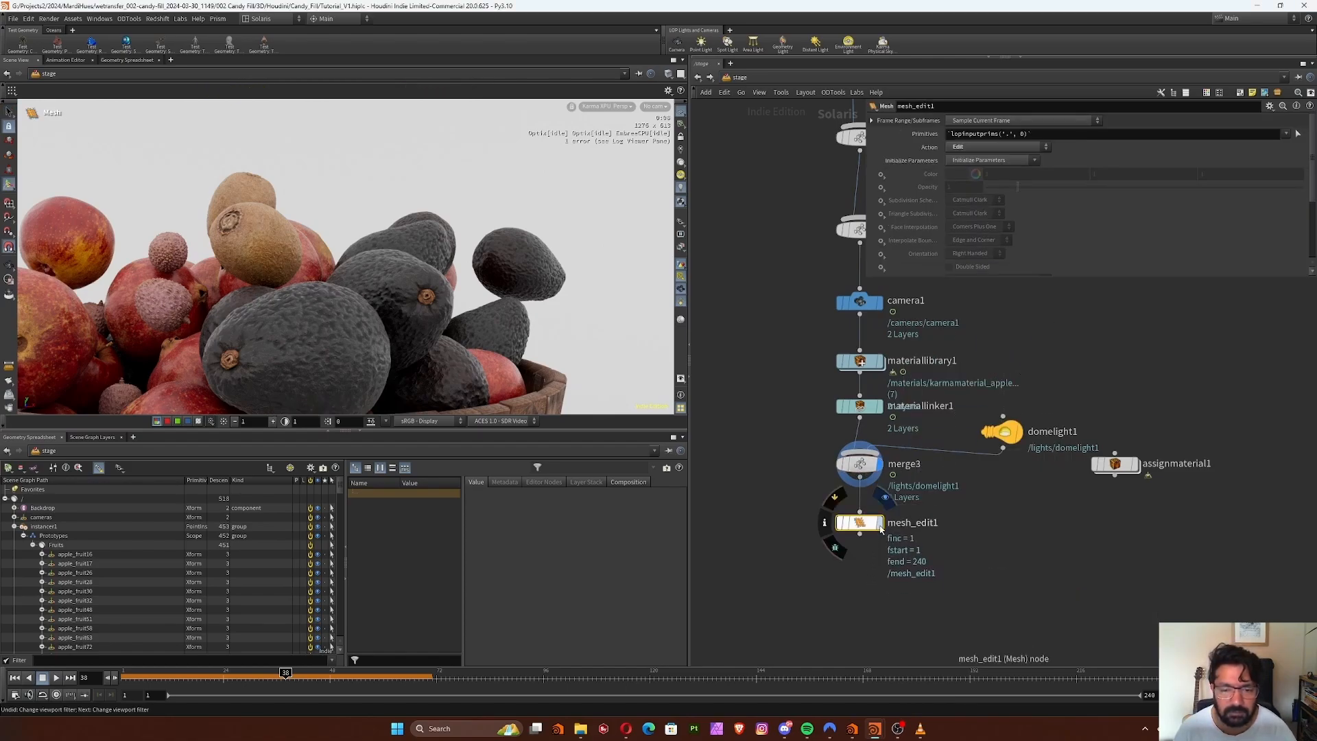
{"action": "left_click", "coordinate": [880, 524]}
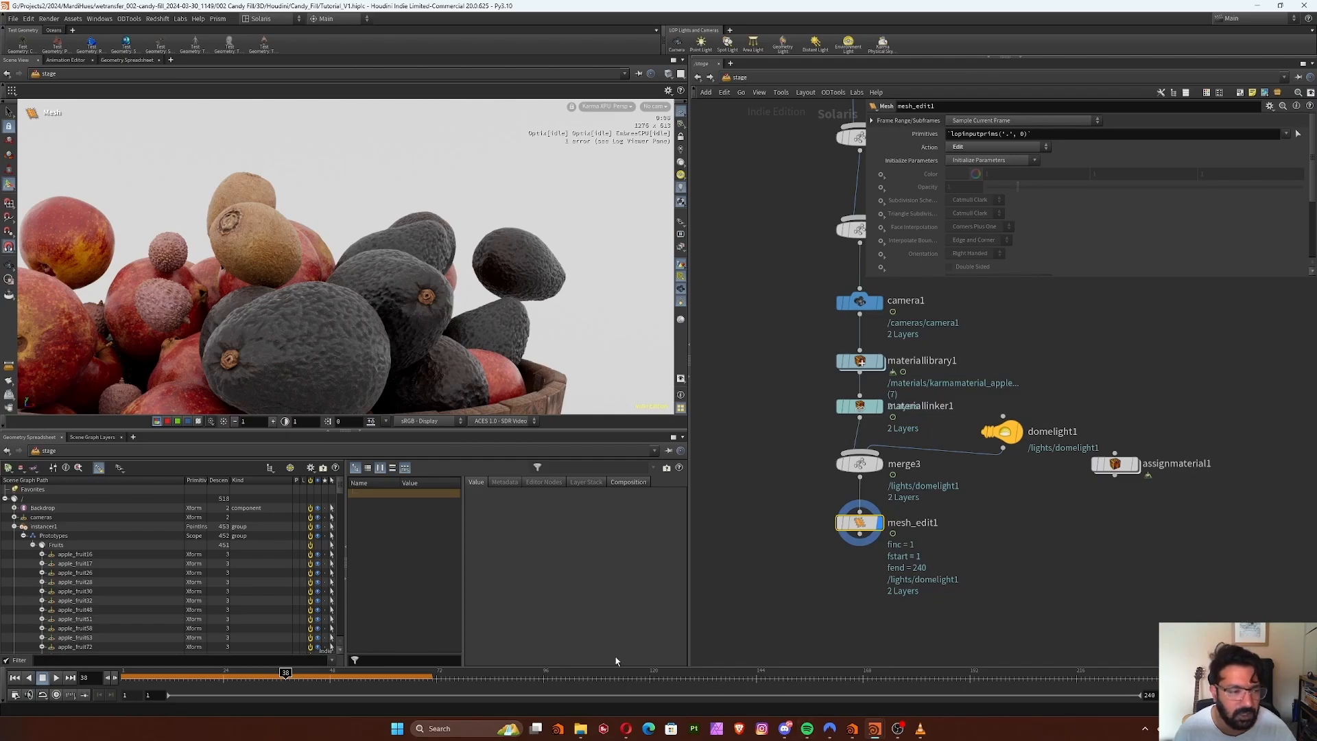
Set the mesh edit's primitives to the Fruits group's children with the pattern /instancer1/Prototypes/Fruits/*/
{"action": "left_click", "coordinate": [58, 545]}
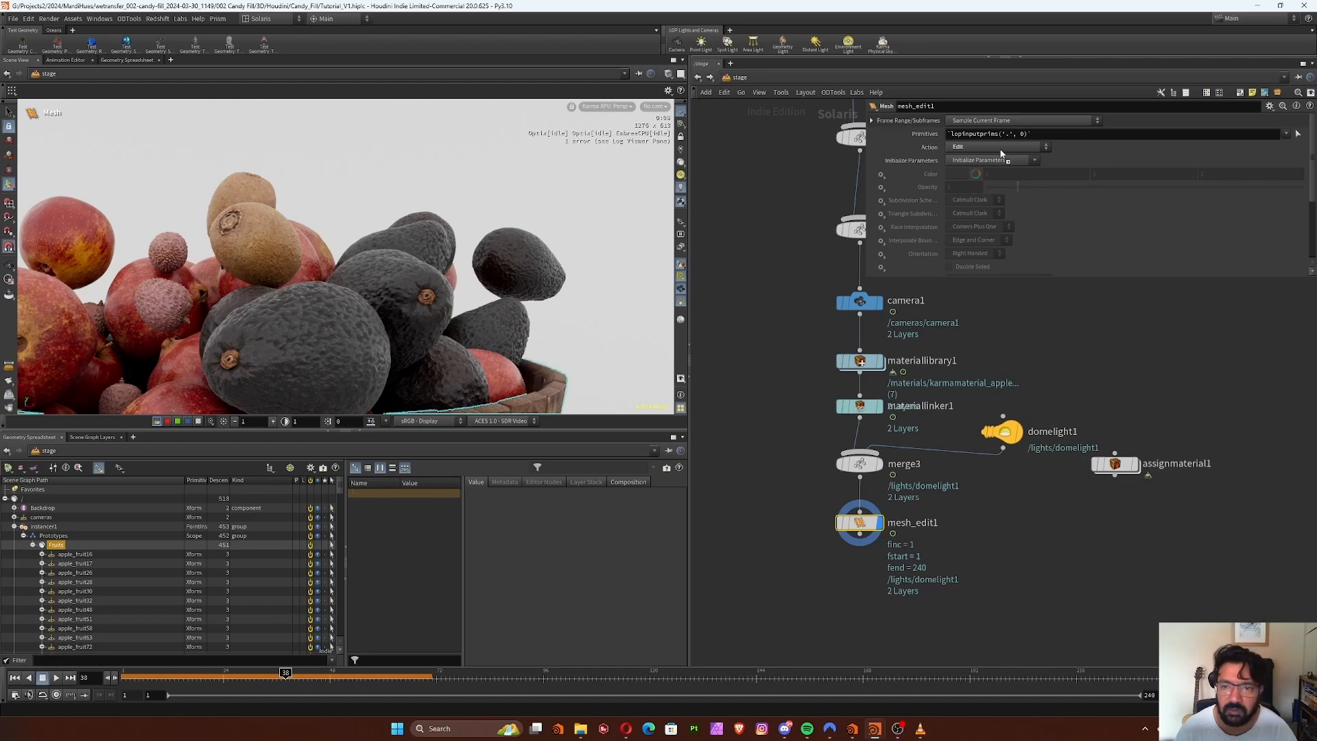
{"action": "left_click_drag", "start_coordinate": [1043, 138], "coordinate": [1042, 137]}
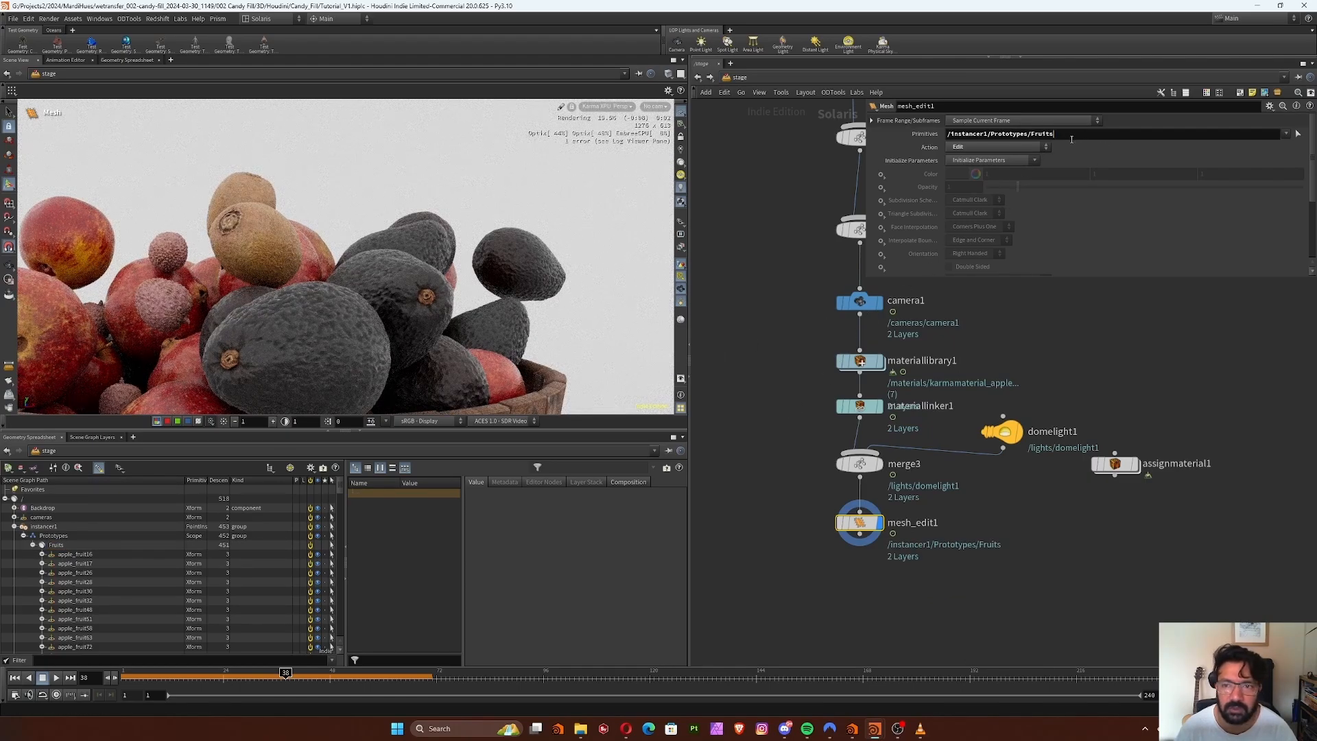
{"action": "mouse_move", "coordinate": [919, 728]}
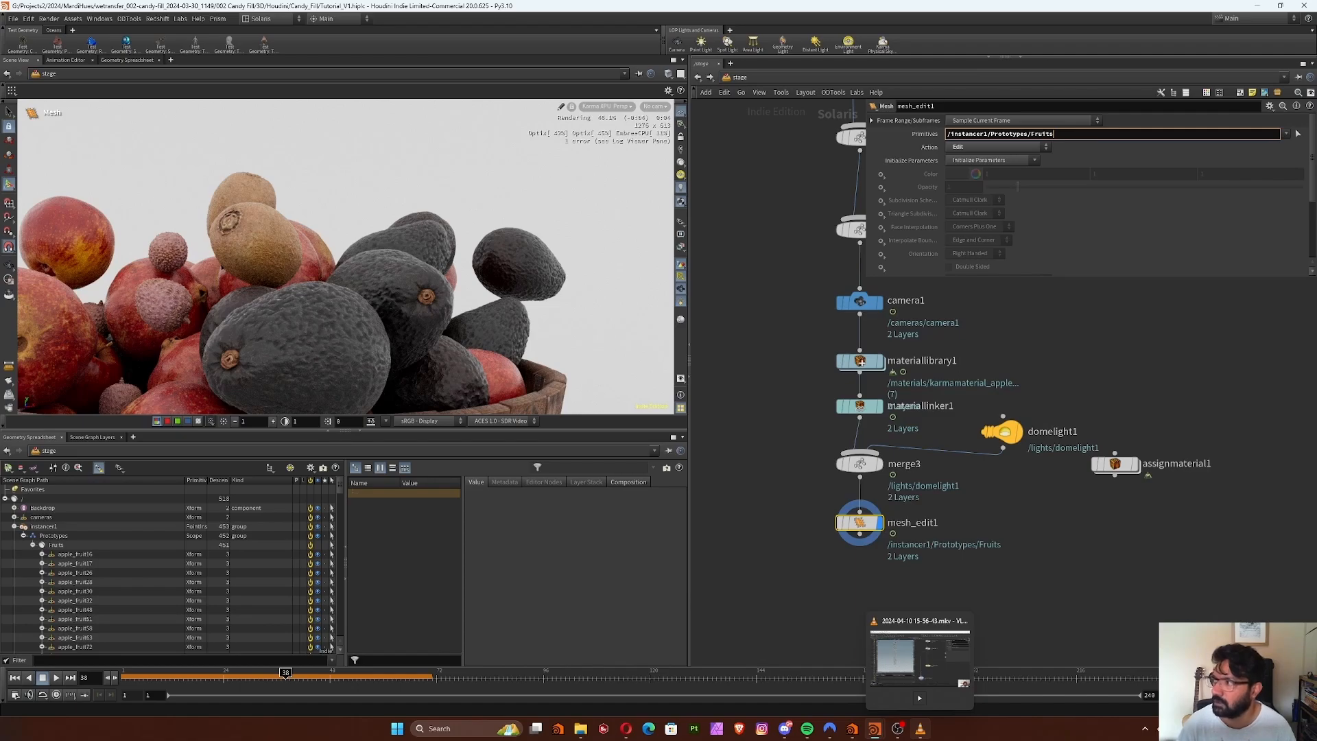
{"action": "type", "text": "/"}
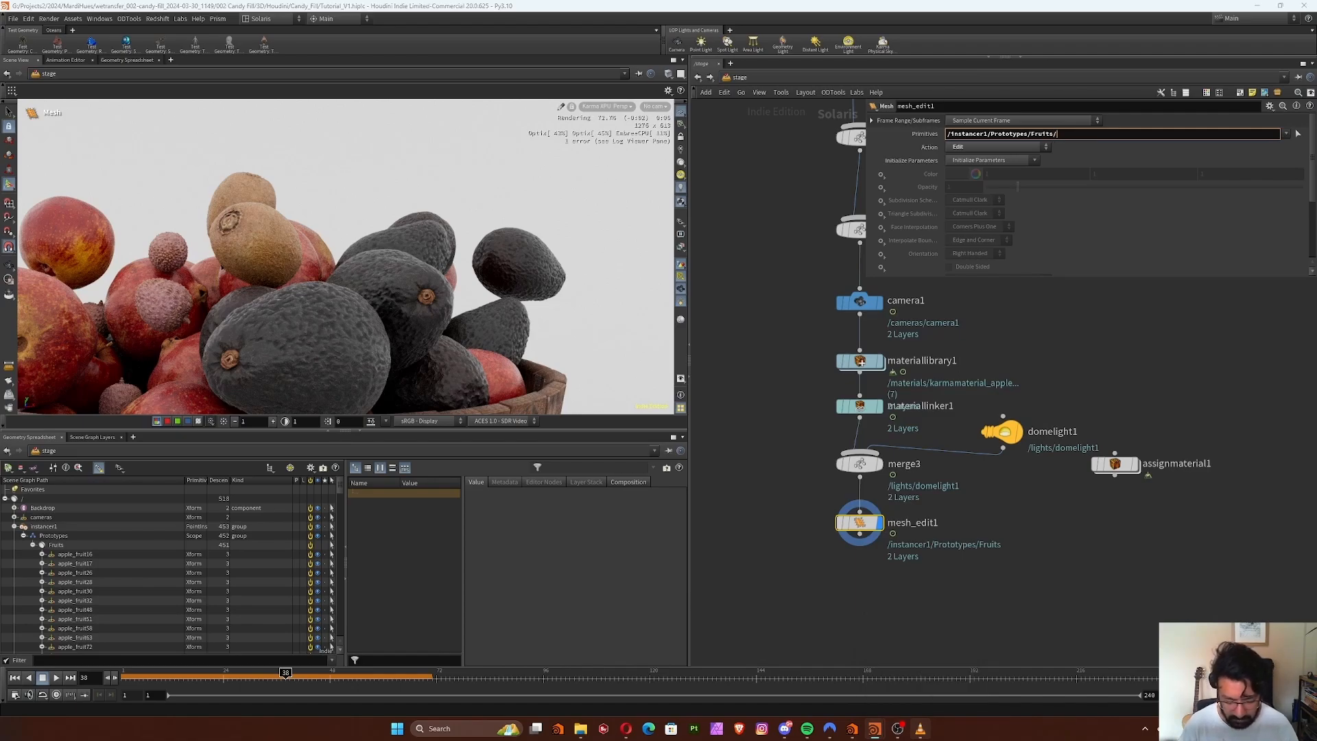
{"action": "type", "text": "*"}
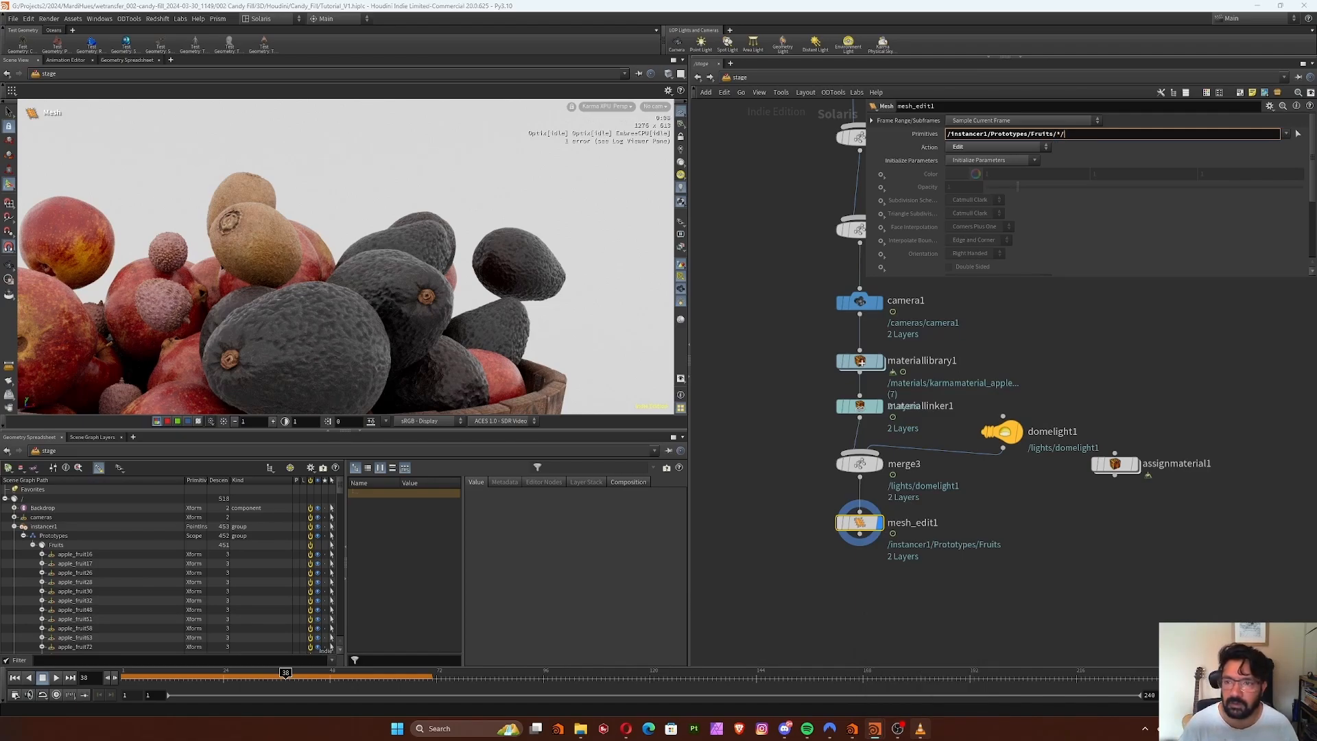
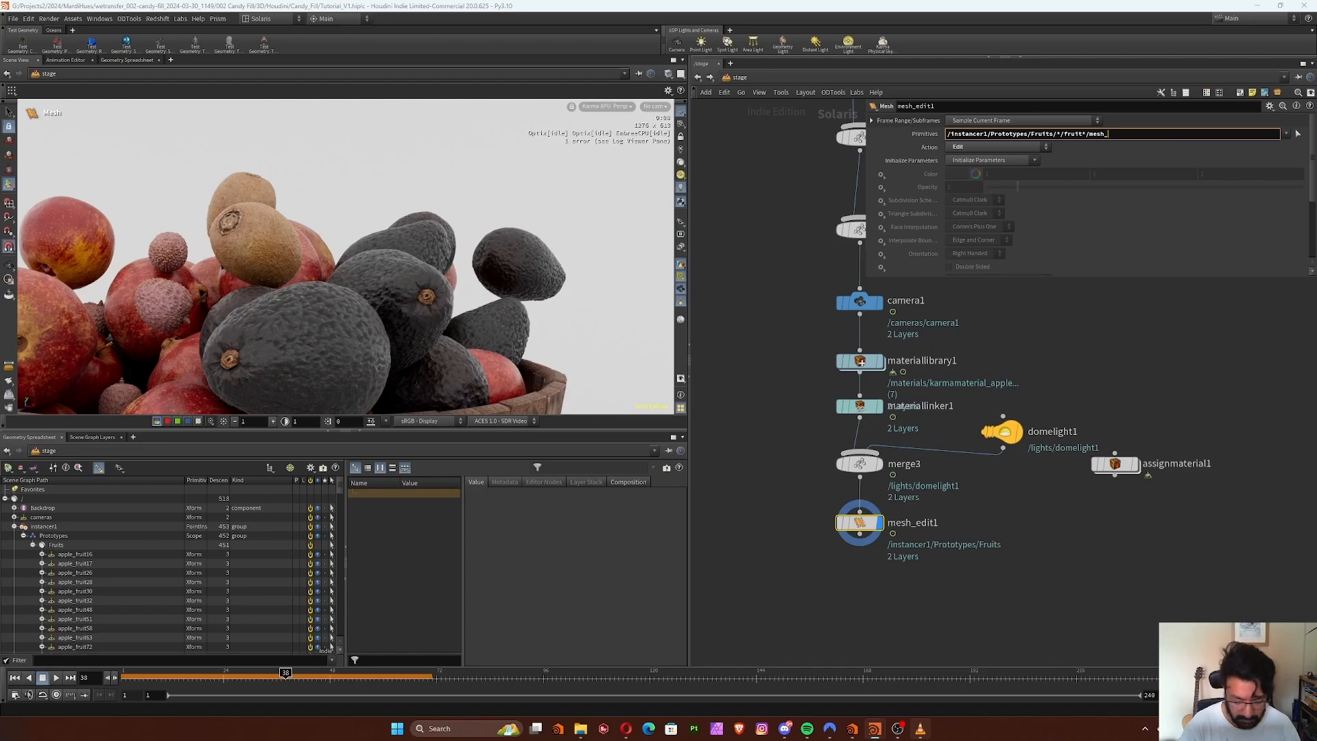
Complete the mesh edit's primitives pattern as /instancer1/Prototypes/Fruits/*/fruit*/mesh_0, checking the mesh names under the first two apple prototypes
{"action": "left_click", "coordinate": [42, 554]}
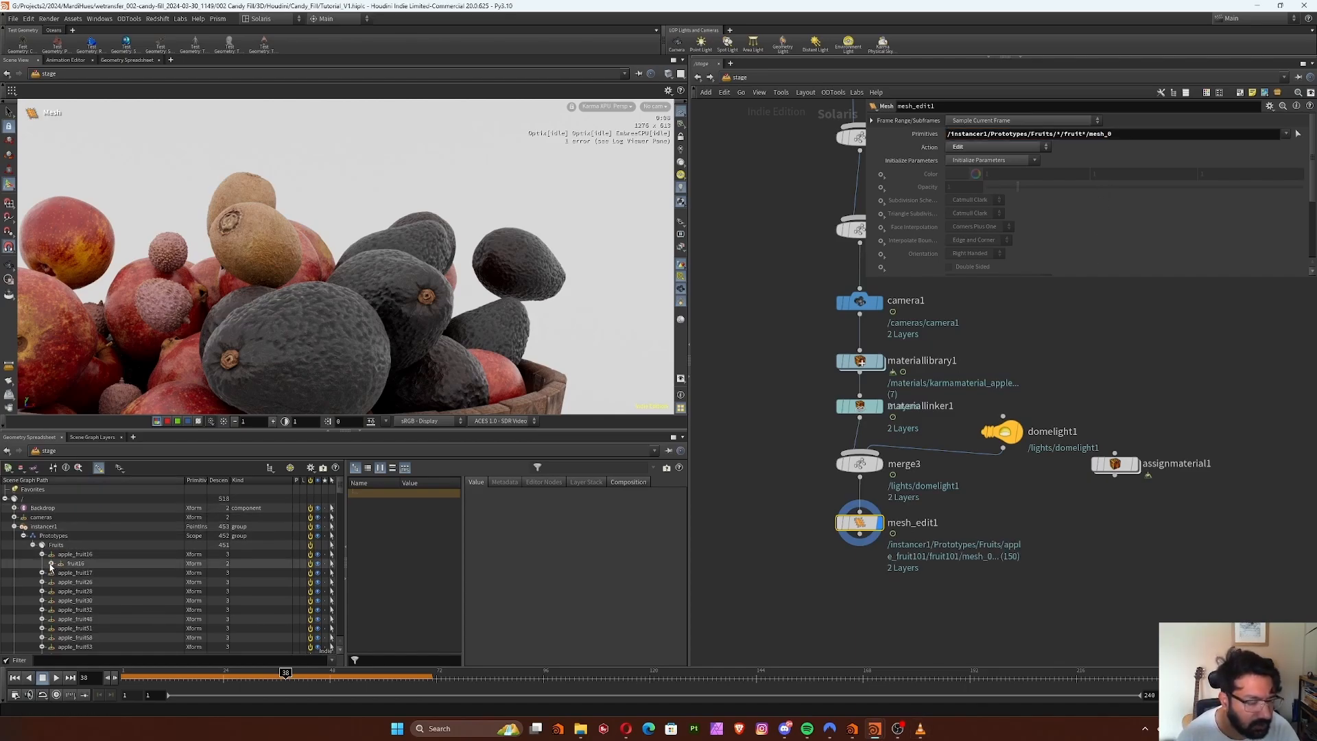
{"action": "left_click", "coordinate": [51, 563]}
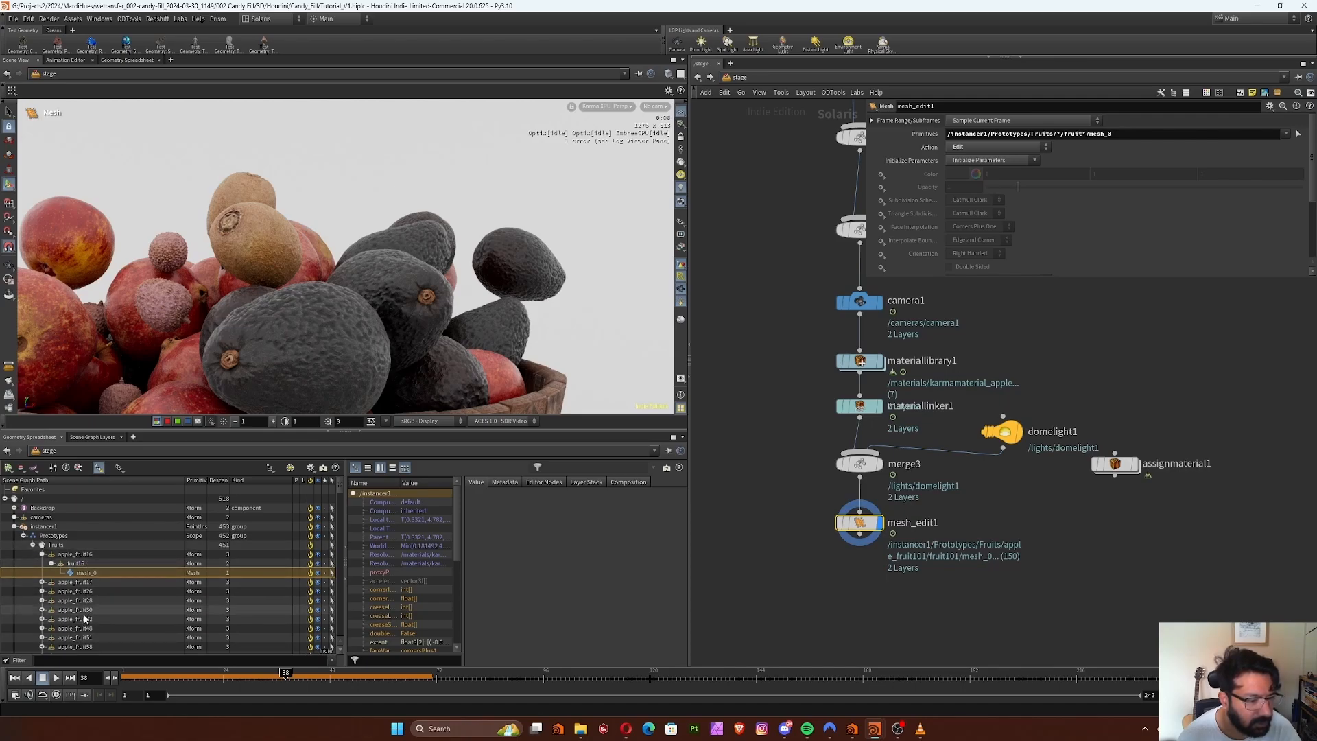
{"action": "left_click", "coordinate": [80, 567]}
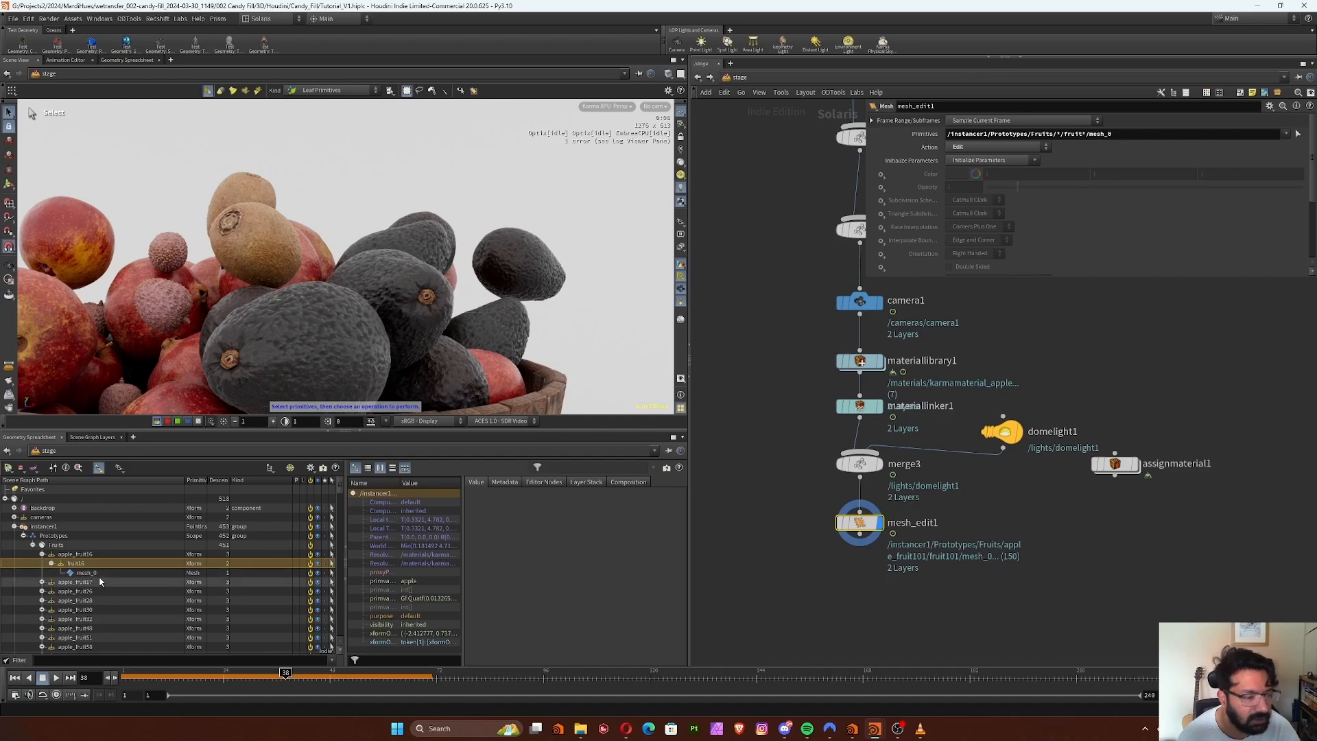
{"action": "left_click", "coordinate": [95, 575]}
{"action": "left_click", "coordinate": [42, 581]}
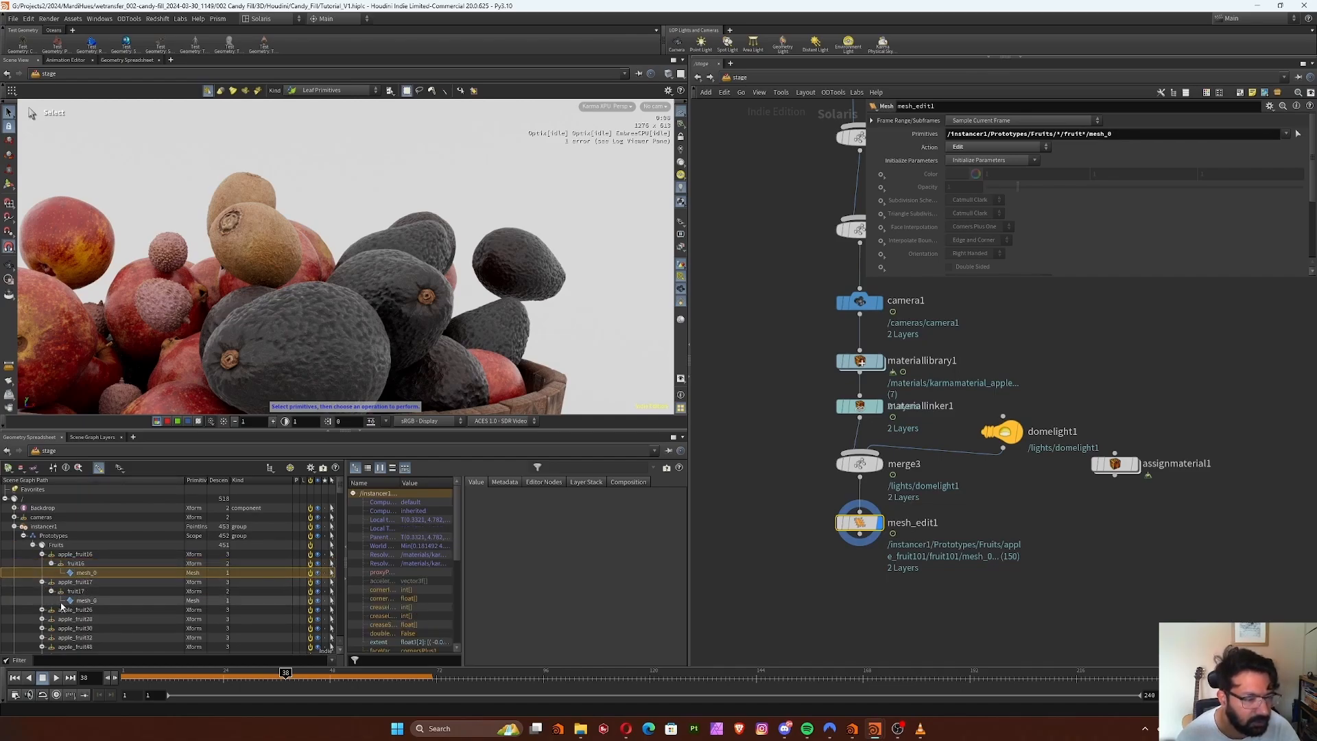
{"action": "left_click", "coordinate": [50, 591]}
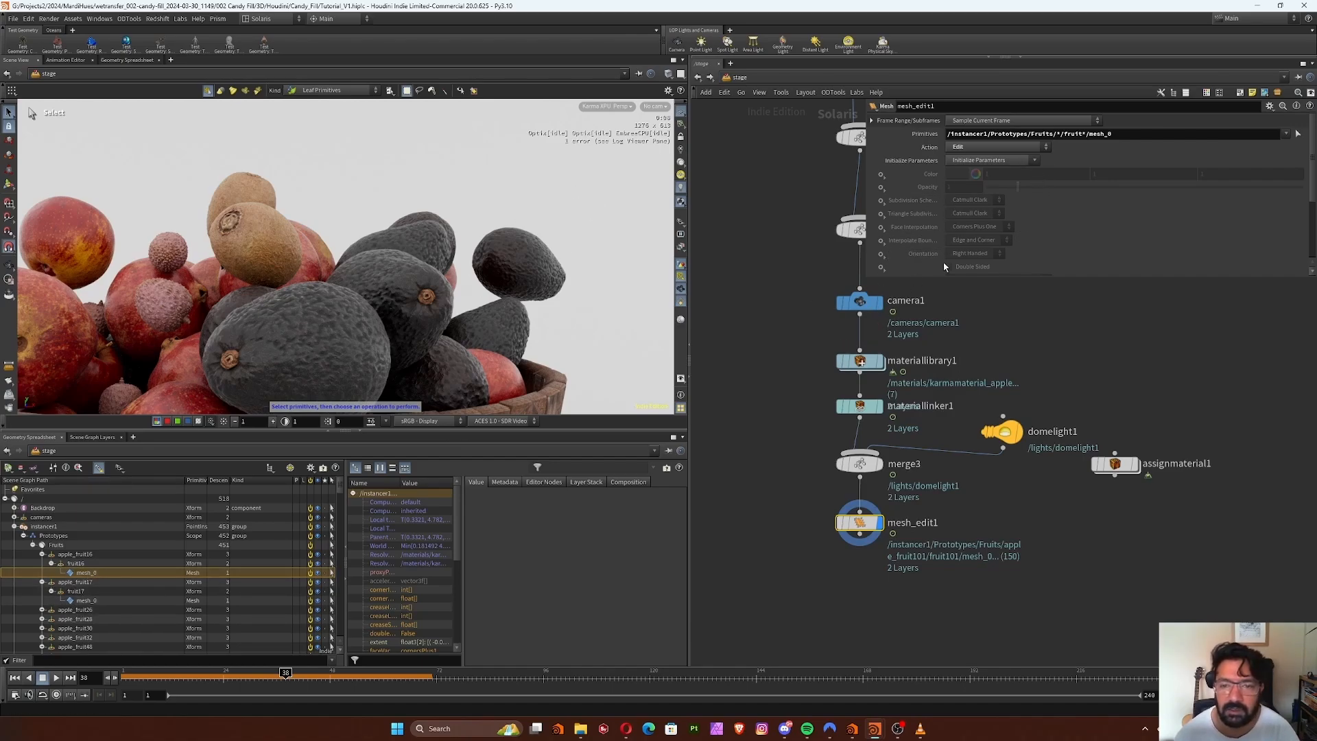
Enable the mesh edit's Subdivision Scheme and Triangle Subdivision as Catmull-Clark, and collapse the scene graph tree
{"action": "left_click", "coordinate": [881, 200]}
{"action": "left_click", "coordinate": [899, 209]}
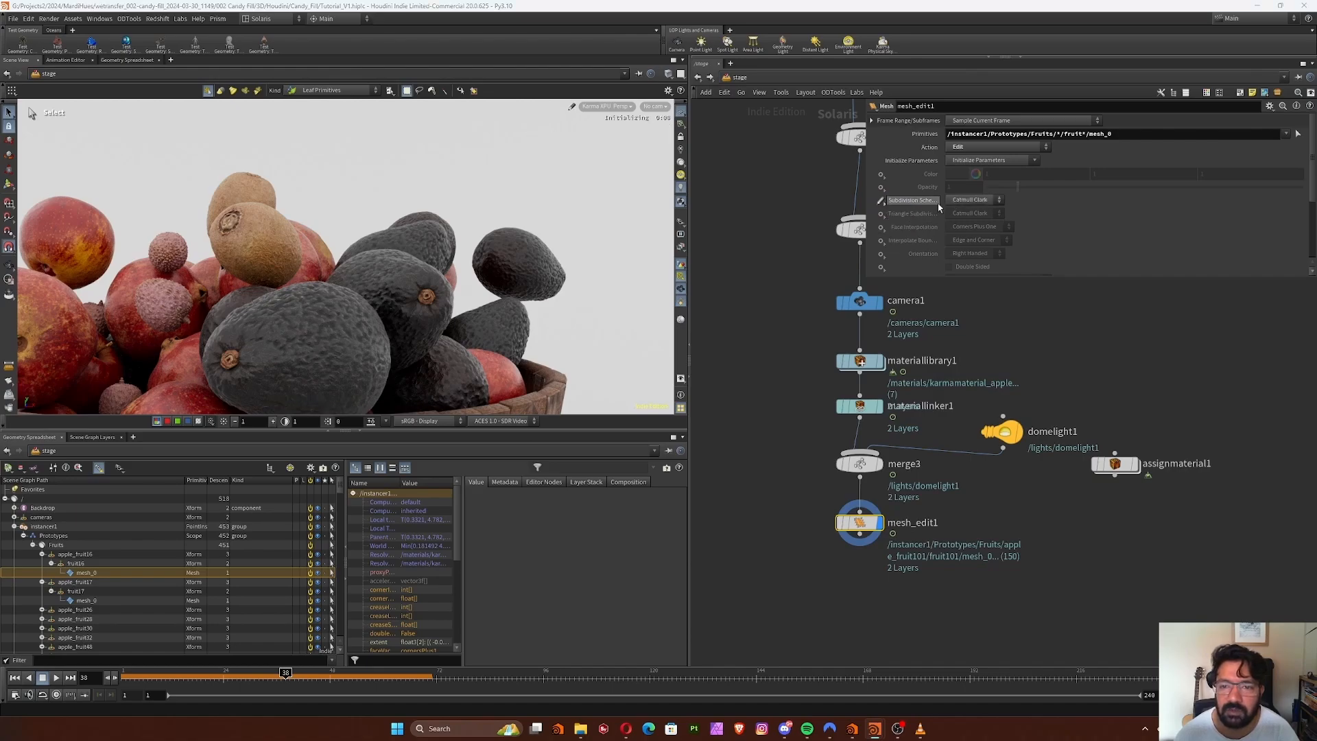
{"action": "left_click", "coordinate": [882, 214]}
{"action": "left_click", "coordinate": [898, 224]}
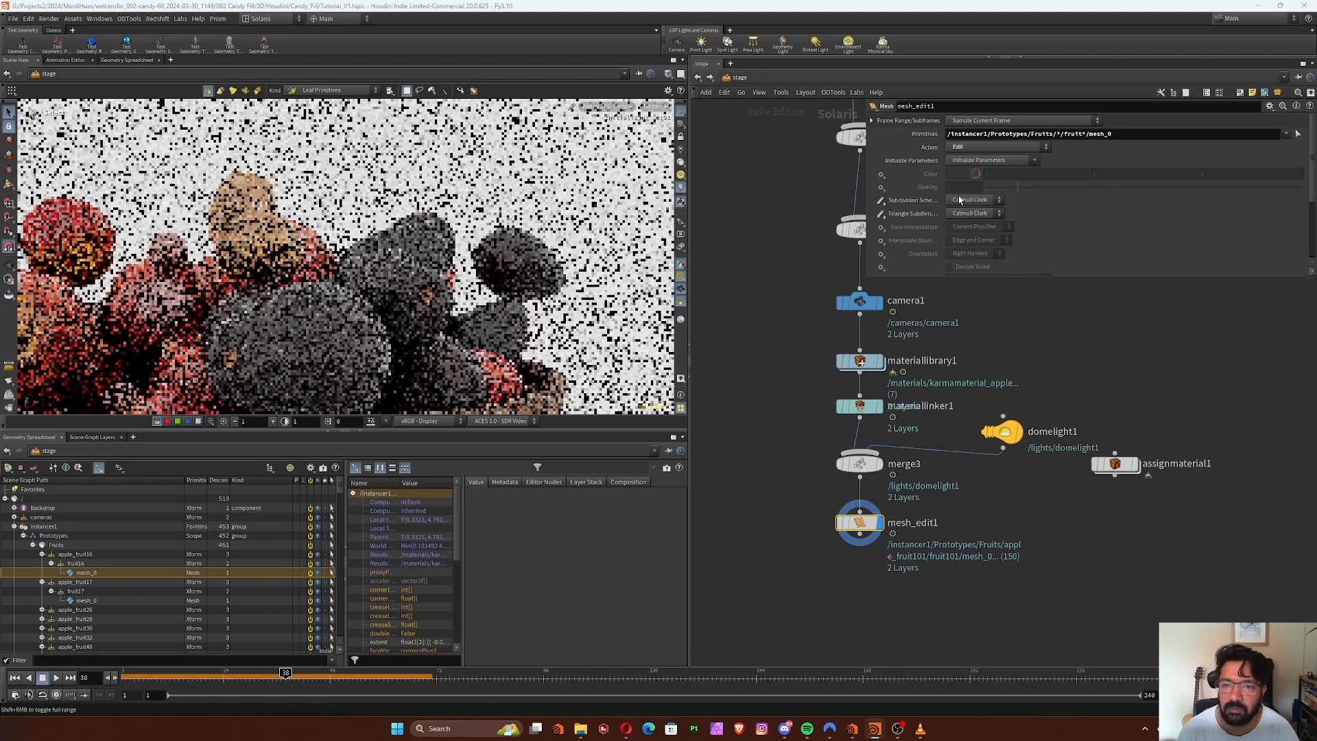
{"action": "left_click", "coordinate": [962, 204]}
{"action": "left_click", "coordinate": [974, 205]}
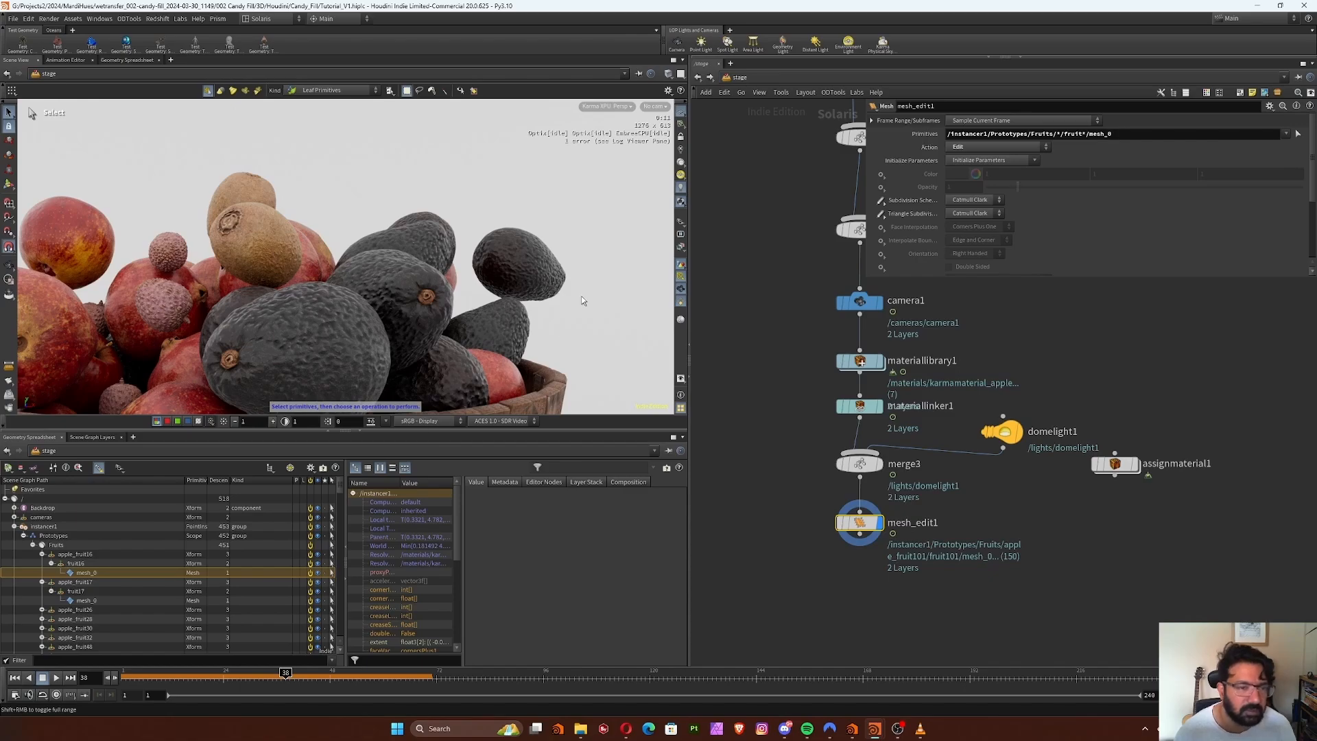
{"action": "left_click", "coordinate": [6, 499]}
Add the Karma render settings and USD Render ROP node pair below mesh_edit1
{"action": "middle_click_drag", "start_coordinate": [941, 532], "coordinate": [907, 456]}
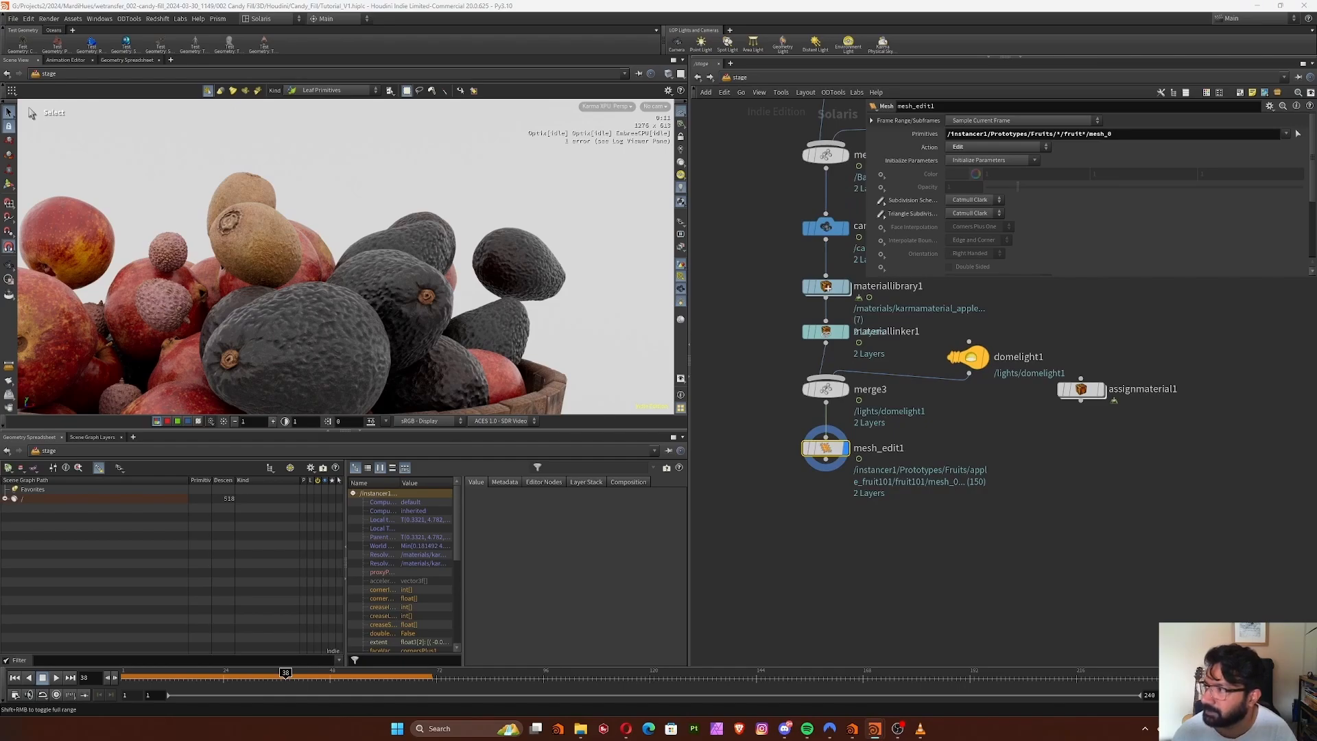
{"action": "middle_click_drag", "start_coordinate": [915, 558], "coordinate": [905, 512]}
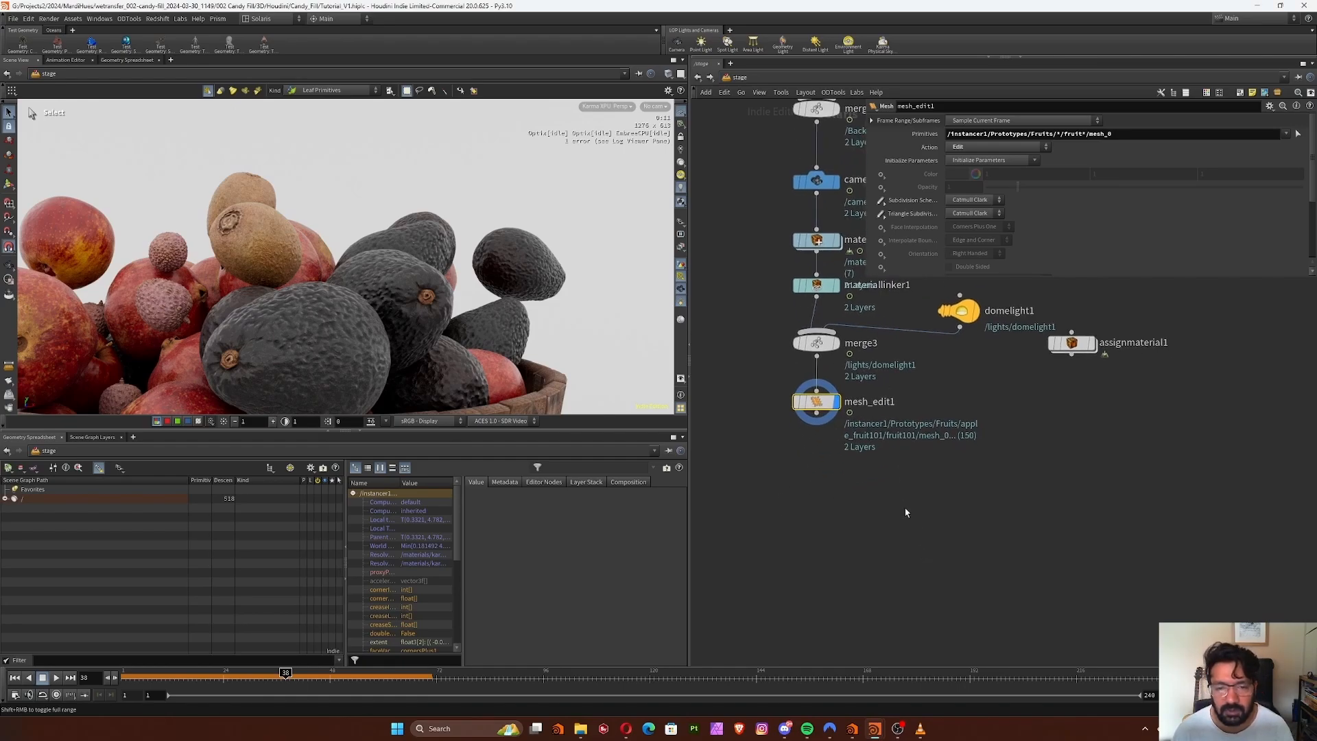
{"action": "key", "text": "Tab"}
{"action": "type", "text": "kar"}
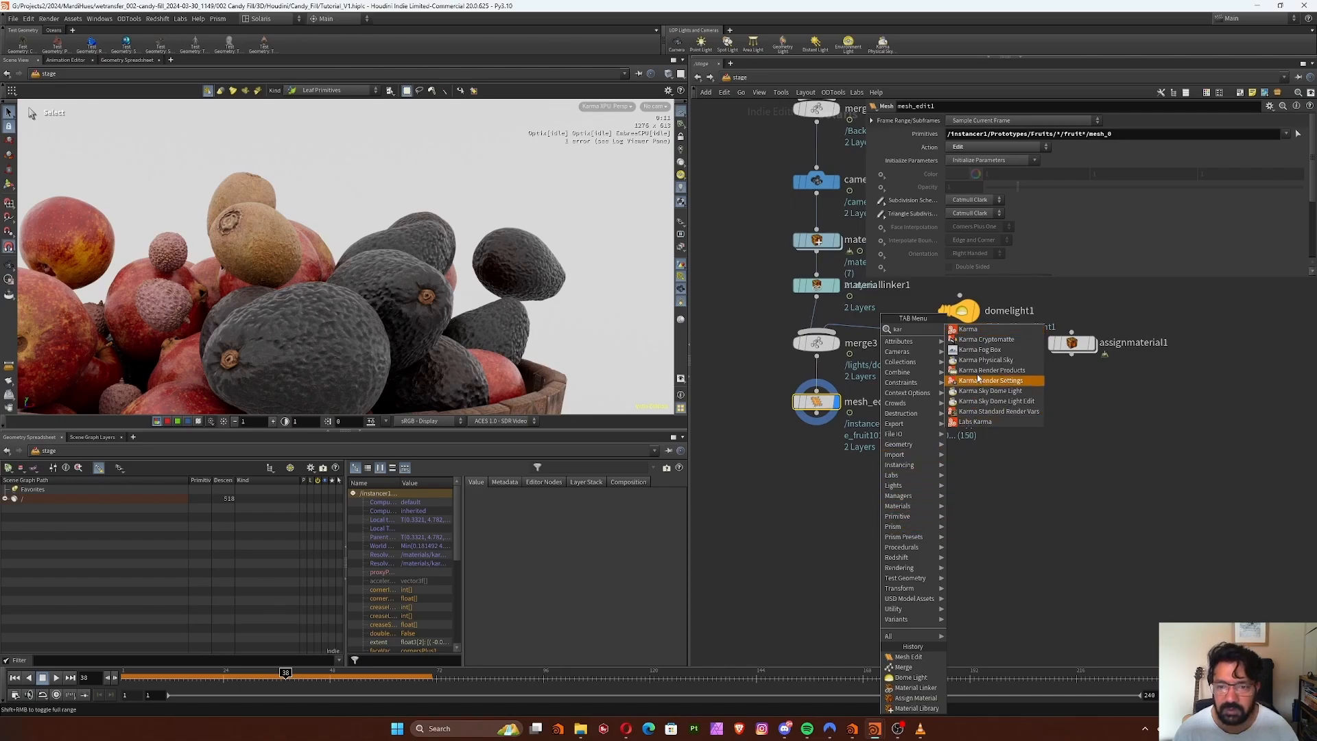
{"action": "left_click", "coordinate": [967, 330]}
{"action": "left_click", "coordinate": [826, 488]}
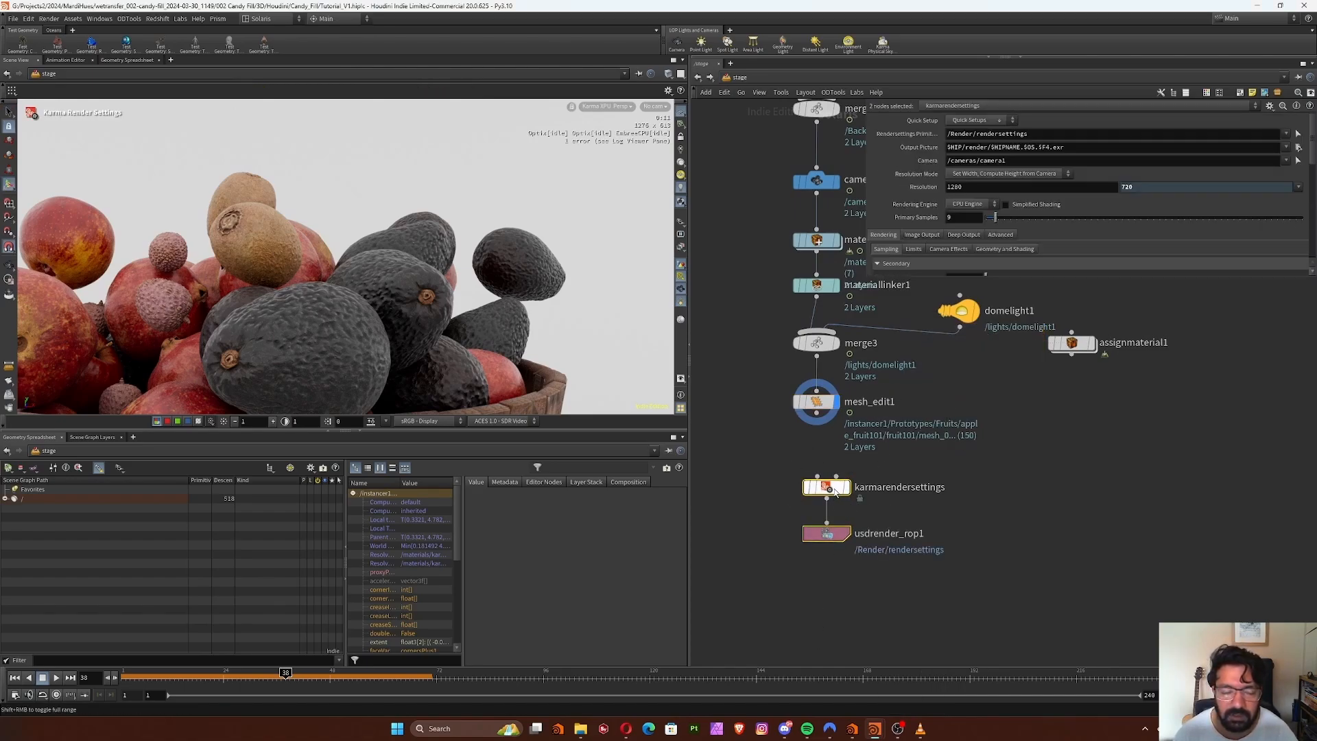
Connect mesh_edit1 to karmarendersettings, make the settings node the displayed node, and align usdrender_rop1 beneath it
{"action": "left_click_drag", "start_coordinate": [755, 502], "coordinate": [919, 594]}
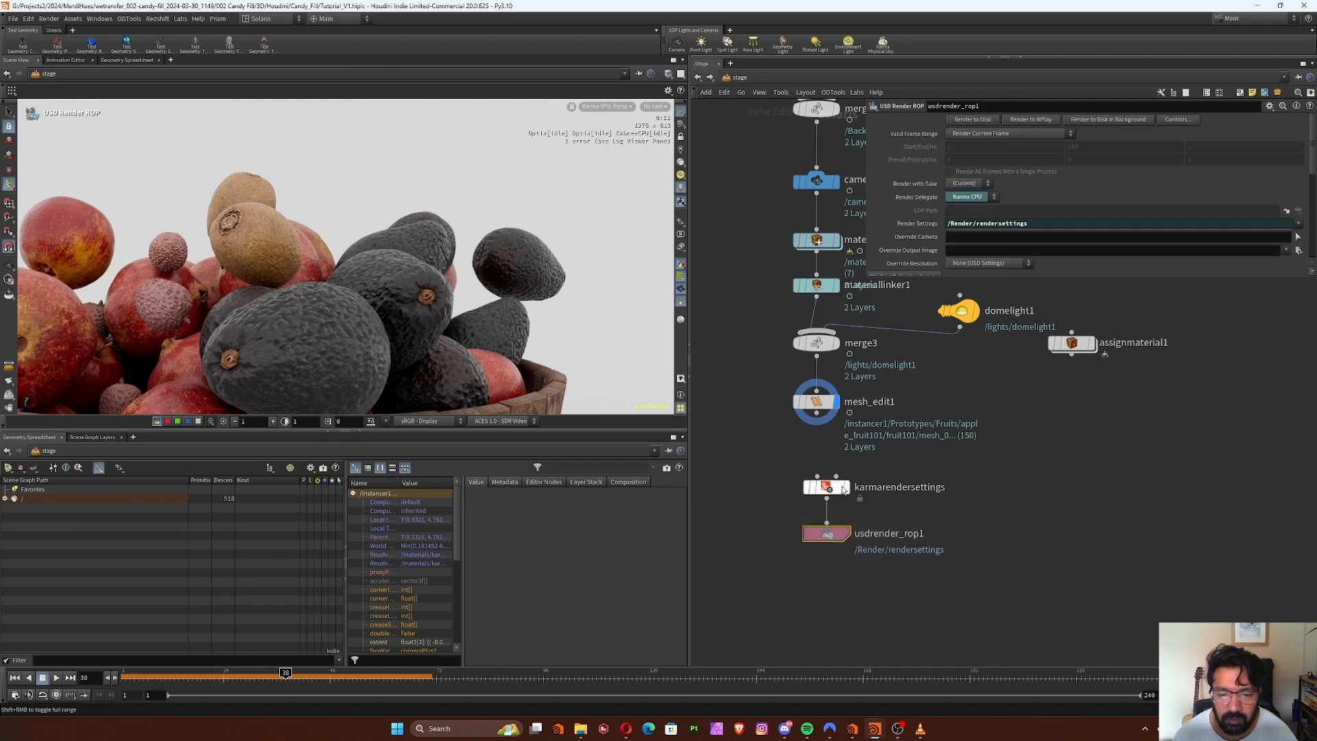
{"action": "left_click_drag", "start_coordinate": [840, 488], "coordinate": [832, 464]}
{"action": "left_click", "coordinate": [834, 464]}
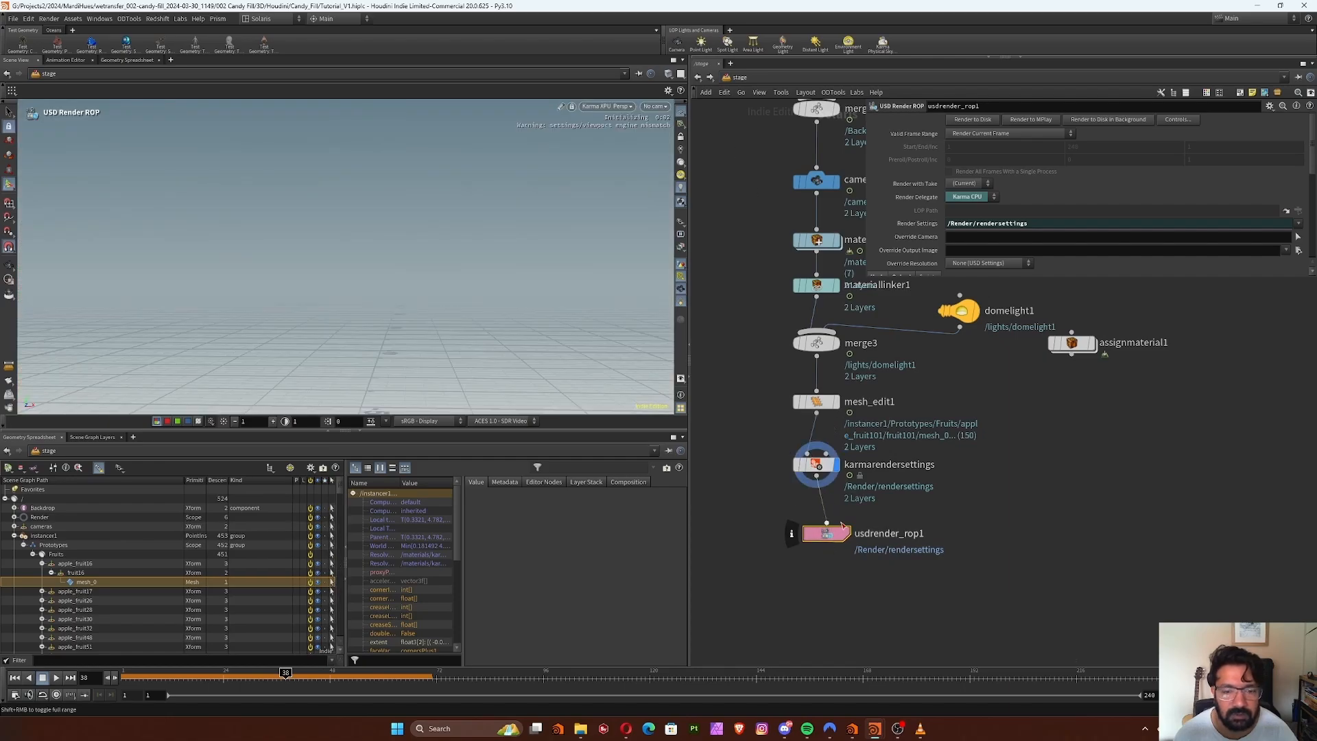
{"action": "left_click_drag", "start_coordinate": [833, 540], "coordinate": [821, 555]}
Set the Karma render settings to the XPU rendering engine with 128 path traced samples
{"action": "left_click", "coordinate": [816, 465]}
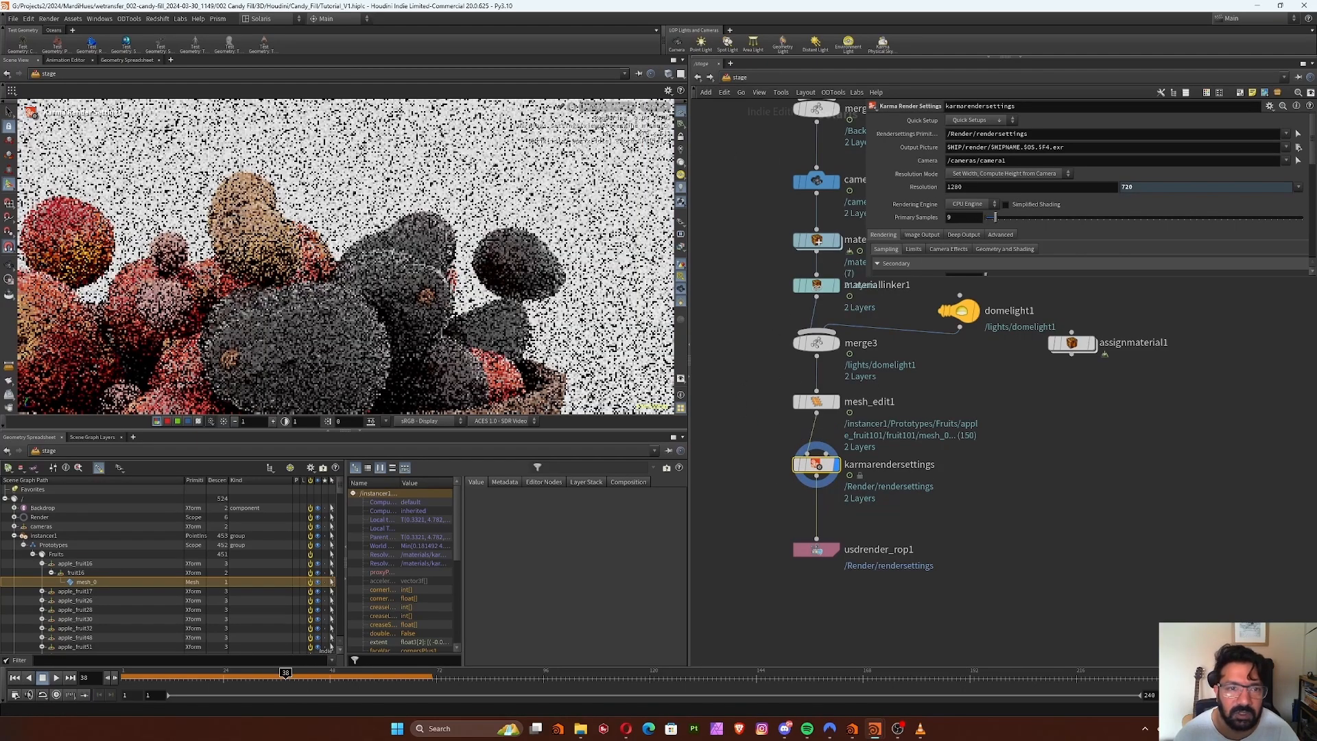
{"action": "left_click", "coordinate": [970, 203]}
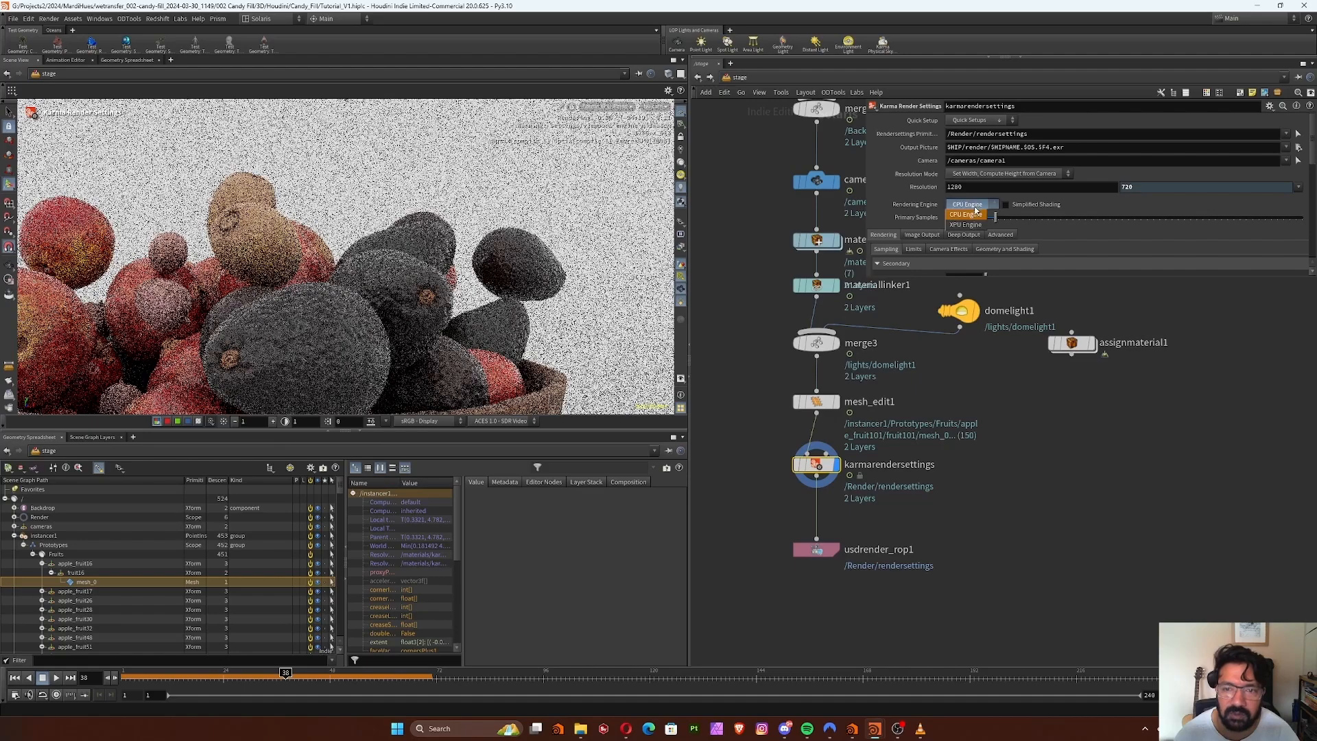
{"action": "left_click", "coordinate": [970, 216]}
{"action": "type", "text": "1"}
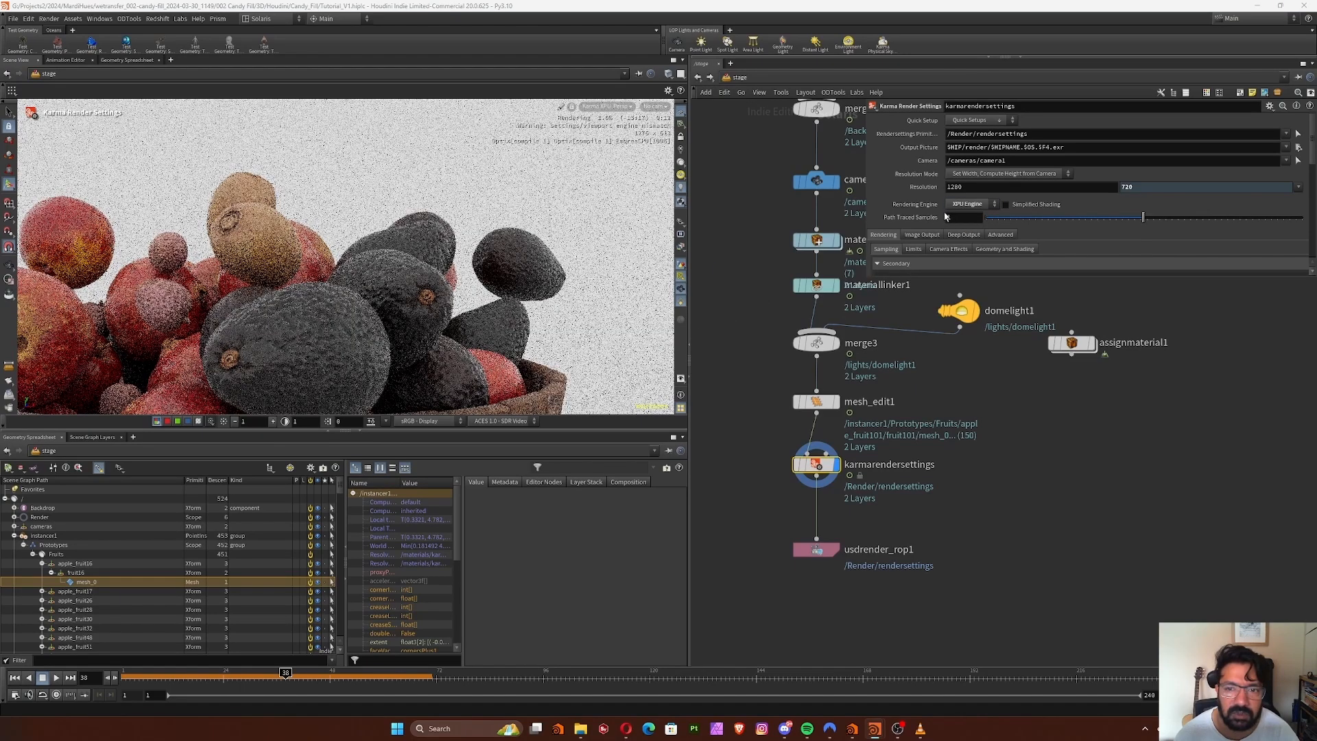
{"action": "type", "text": "28"}
{"action": "key", "text": "Return"}
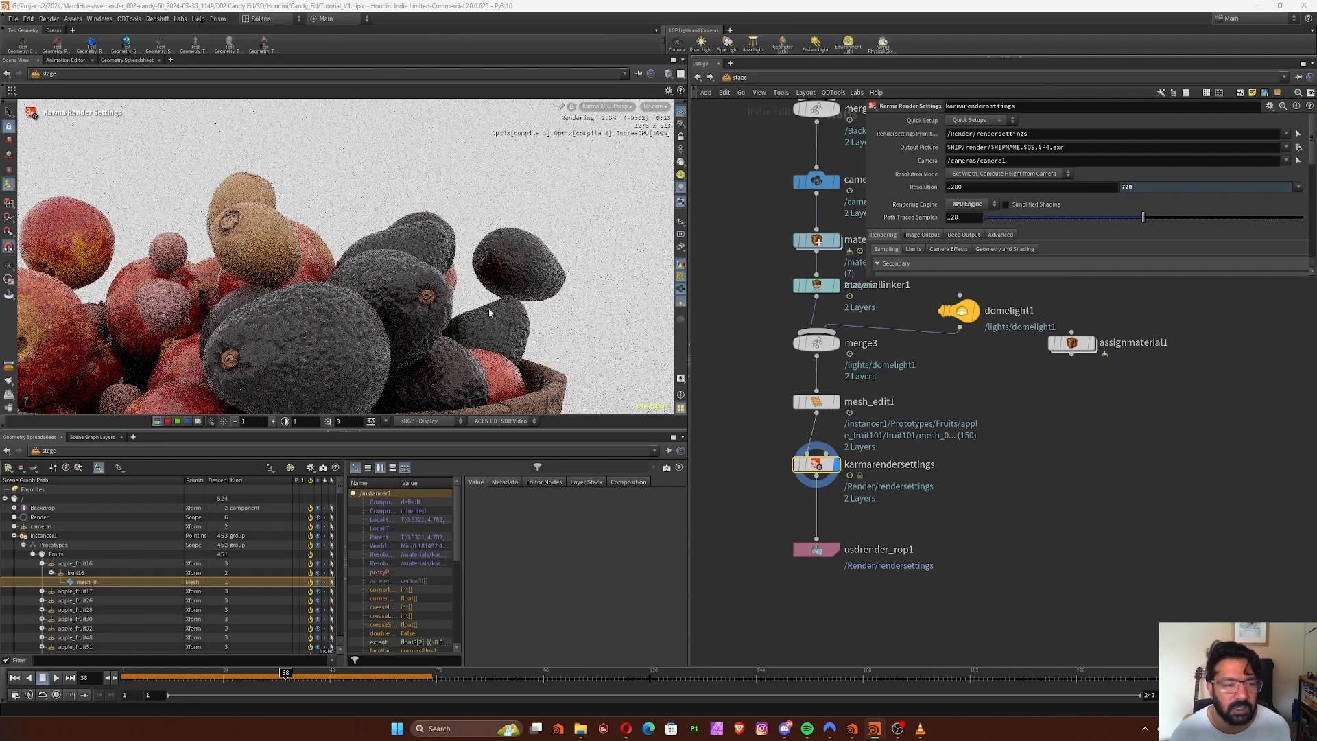
Look through camera1 in the render viewport to frame the whole fruit-and-bucket scene
{"action": "left_click_drag", "start_coordinate": [423, 331], "coordinate": [430, 319], "text": "alt"}
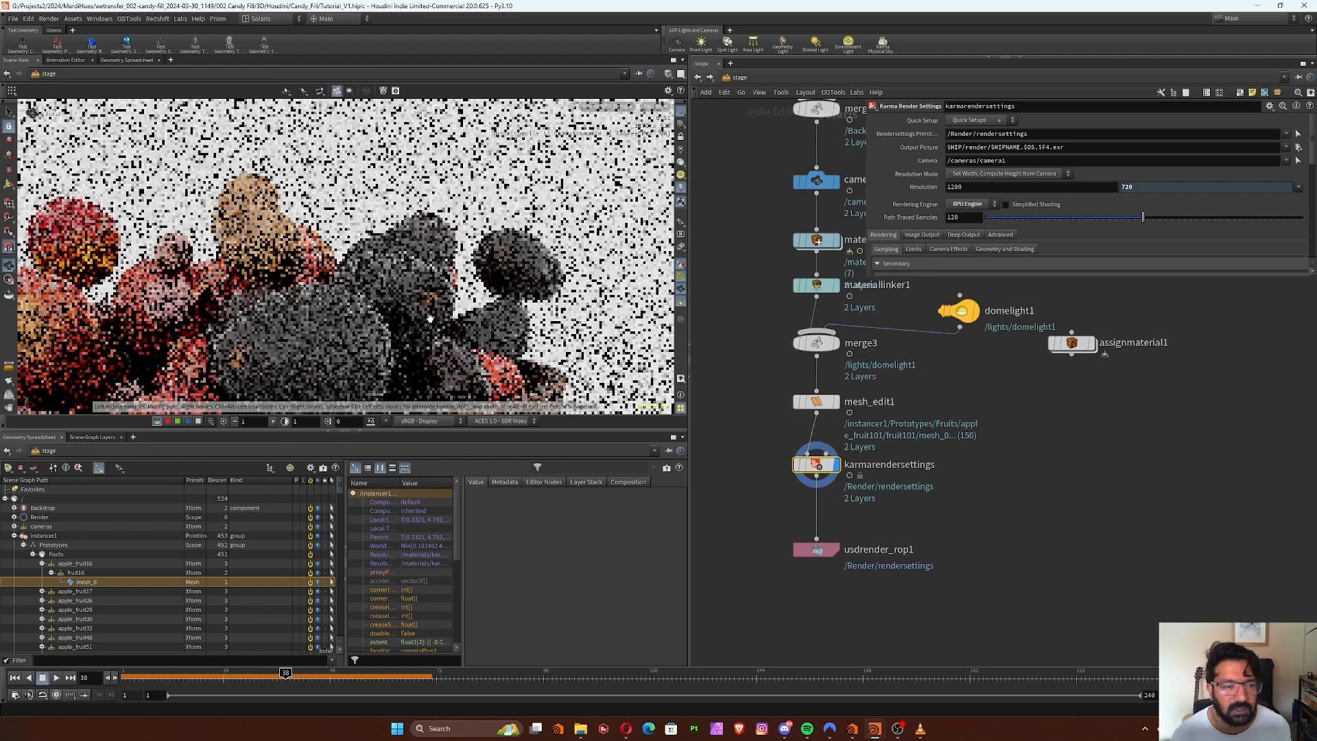
{"action": "scroll", "coordinate": [430, 318], "scroll_direction": "down", "scroll_amount": 5}
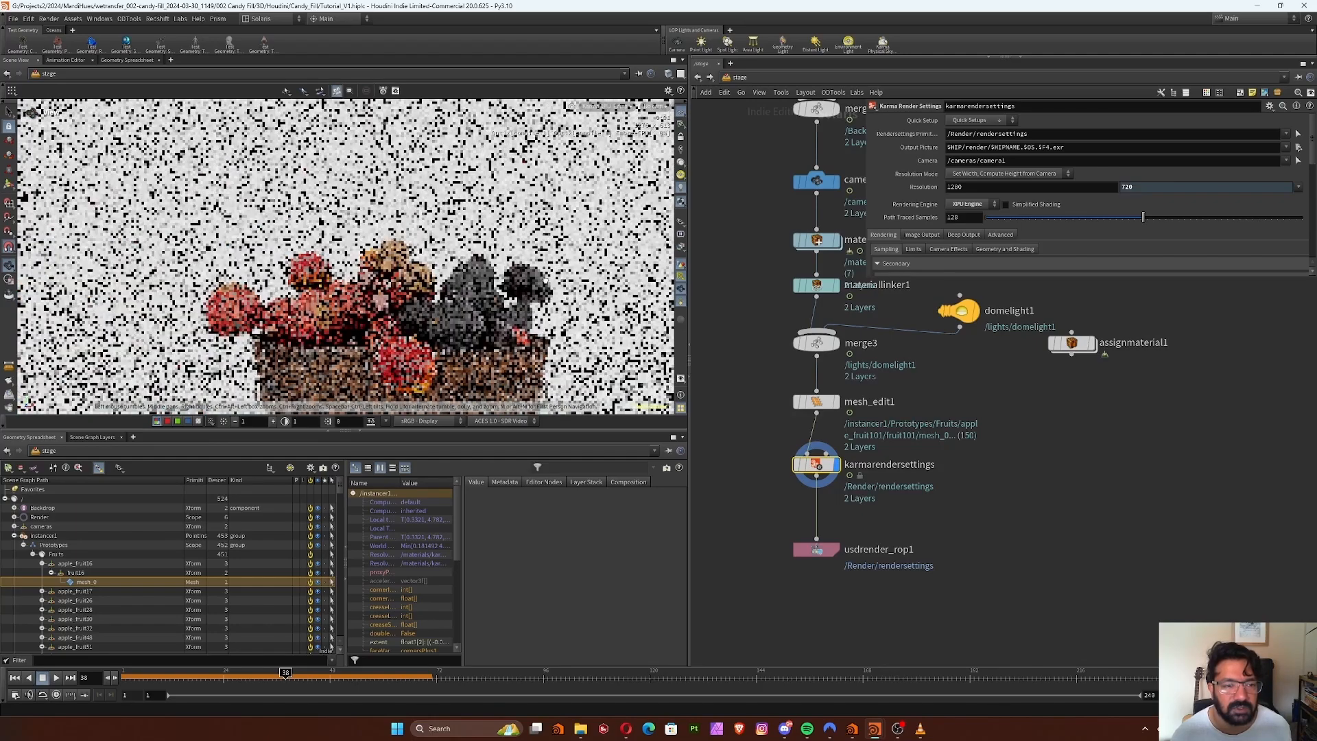
{"action": "scroll", "coordinate": [591, 264], "scroll_direction": "down", "scroll_amount": 3}
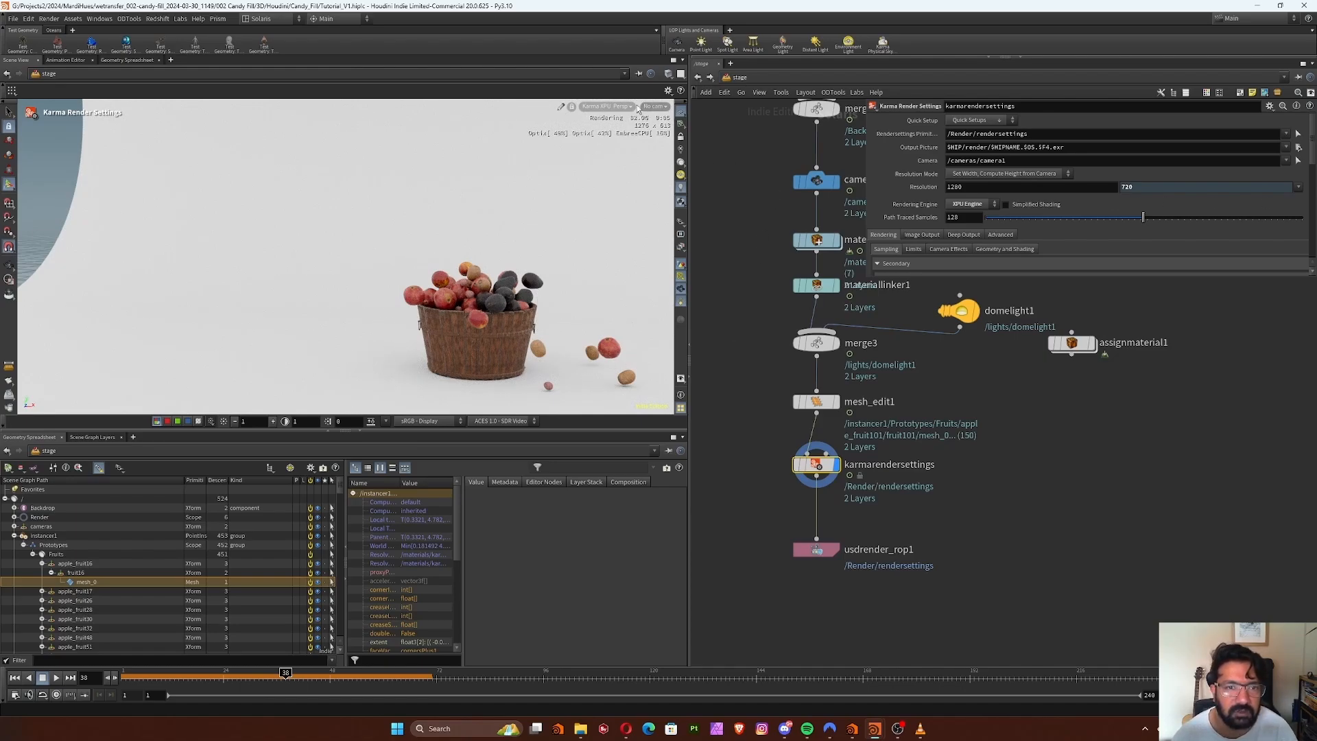
{"action": "left_click", "coordinate": [607, 106]}
{"action": "mouse_move", "coordinate": [662, 128]}
{"action": "left_click", "coordinate": [653, 107]}
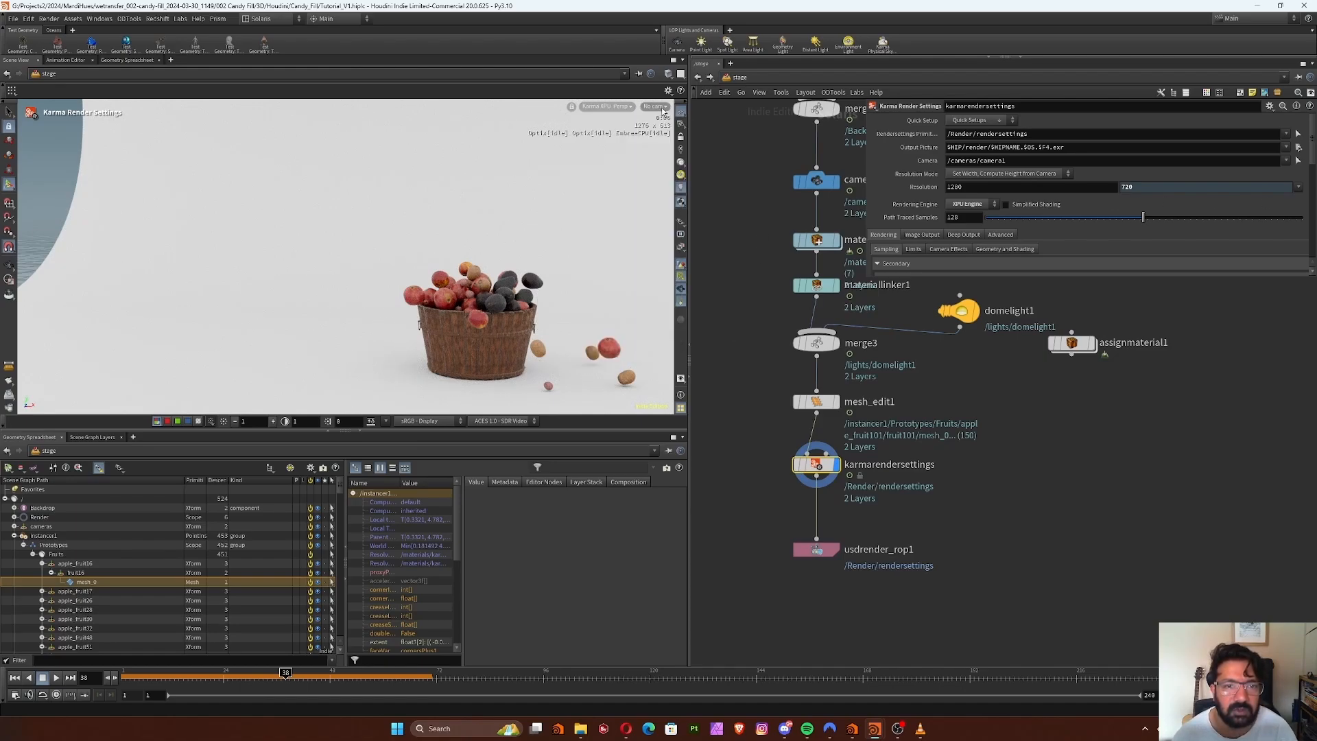
{"action": "left_click", "coordinate": [653, 106]}
{"action": "left_click", "coordinate": [678, 136]}
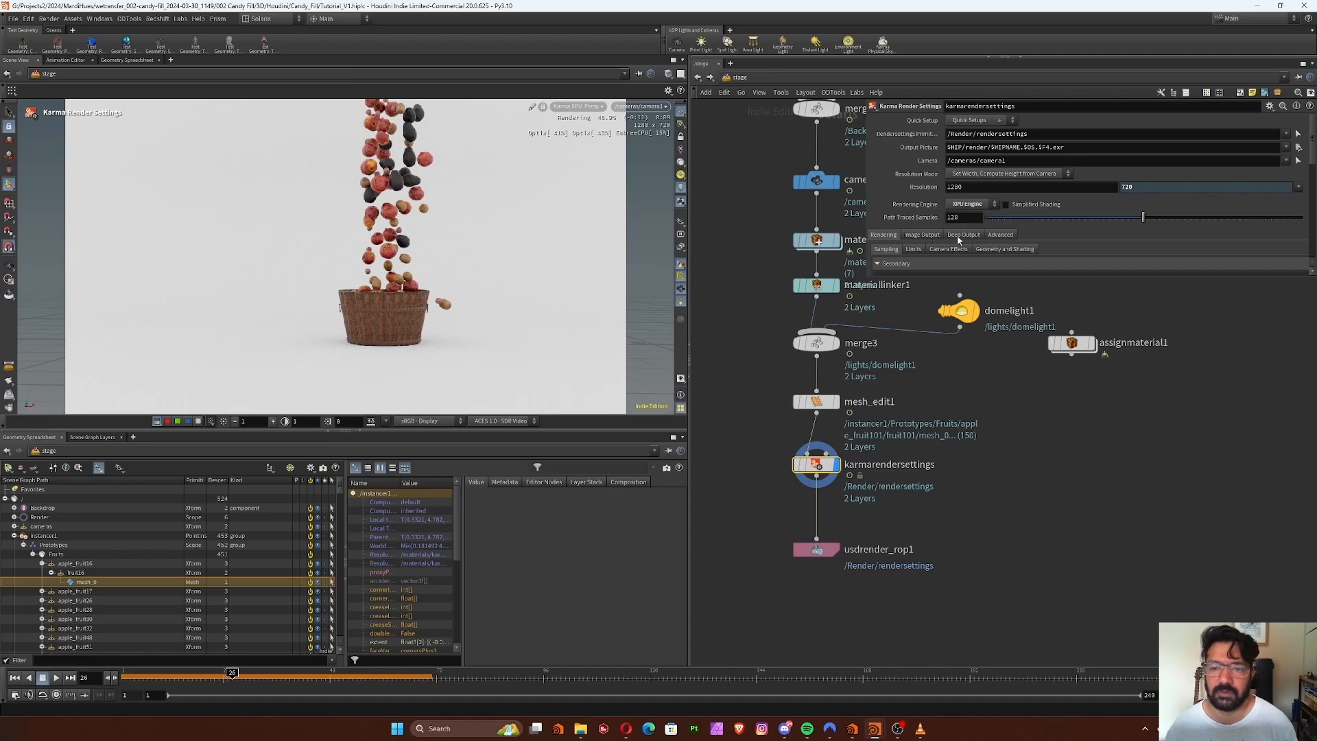
Show the Karma camera effects with the parameter area enlarged to reveal the motion blur and instance velocity blur options
{"action": "left_click", "coordinate": [935, 248]}
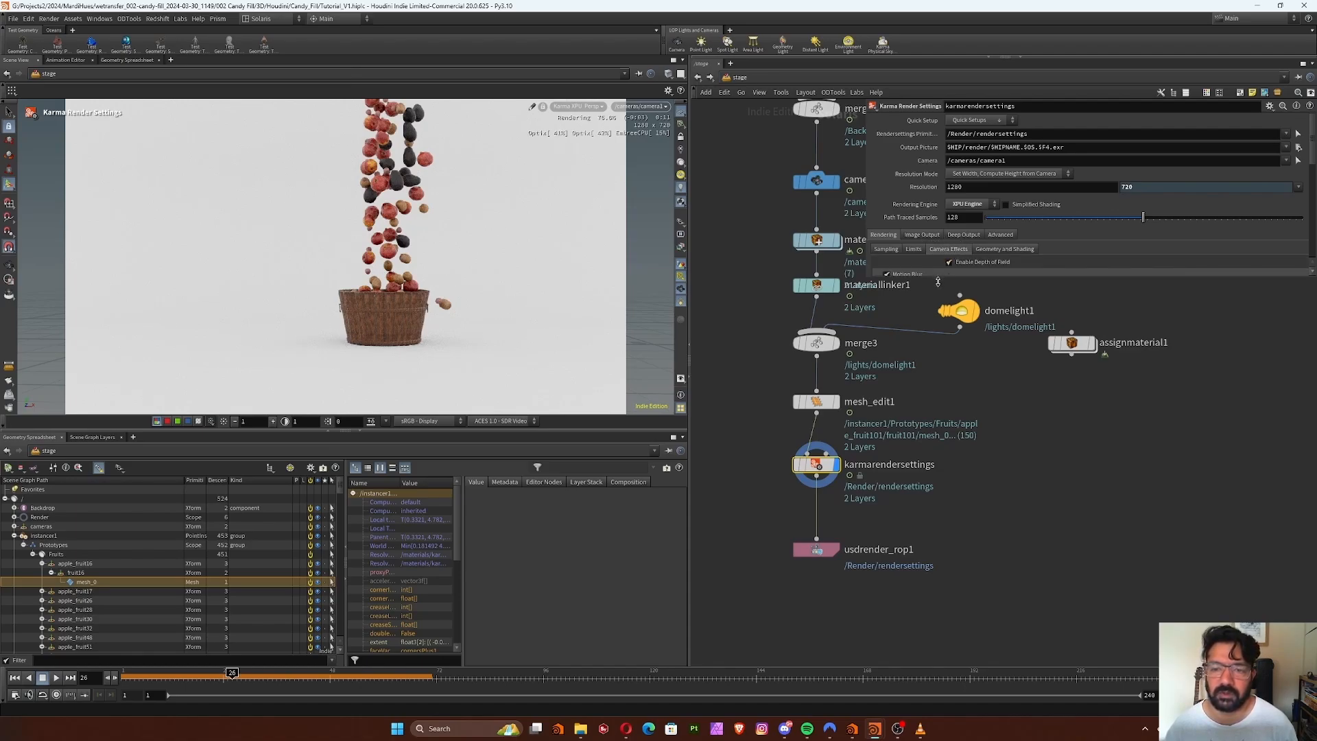
{"action": "left_click_drag", "start_coordinate": [938, 276], "coordinate": [937, 473]}
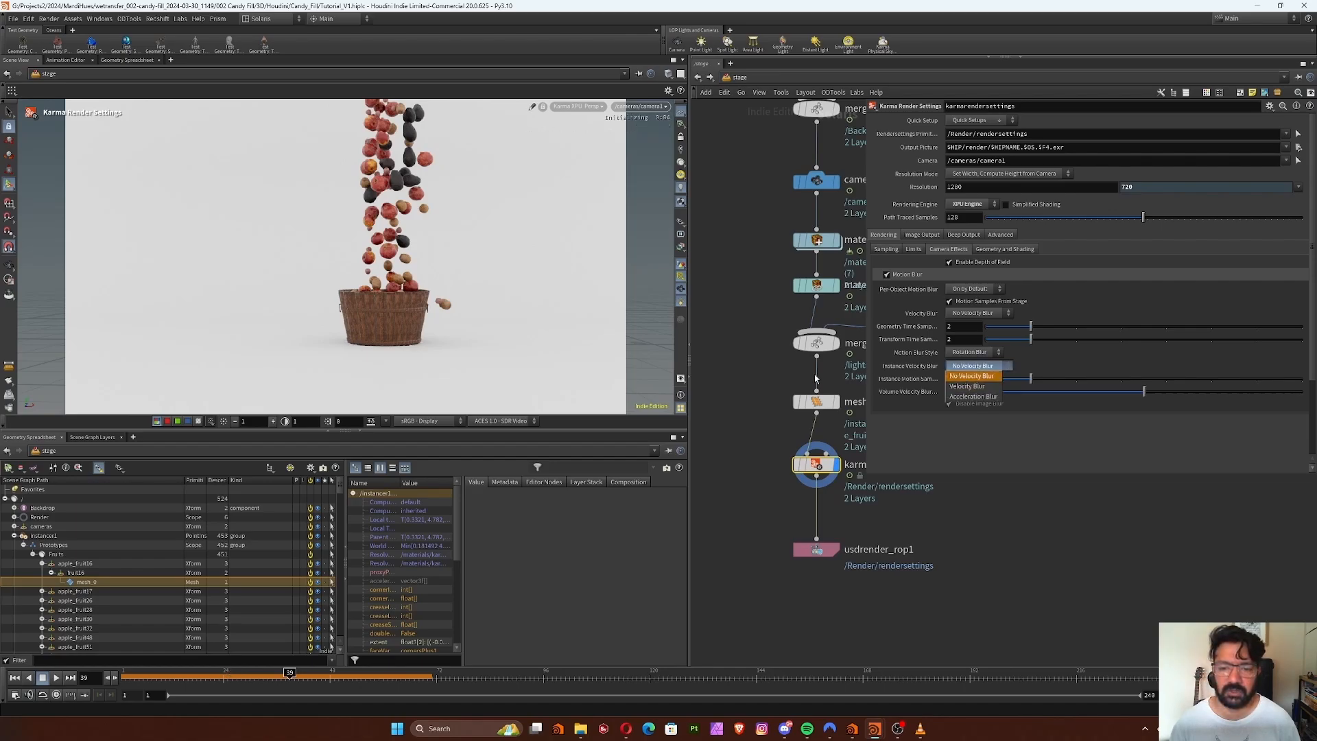
{"action": "left_click", "coordinate": [729, 357]}
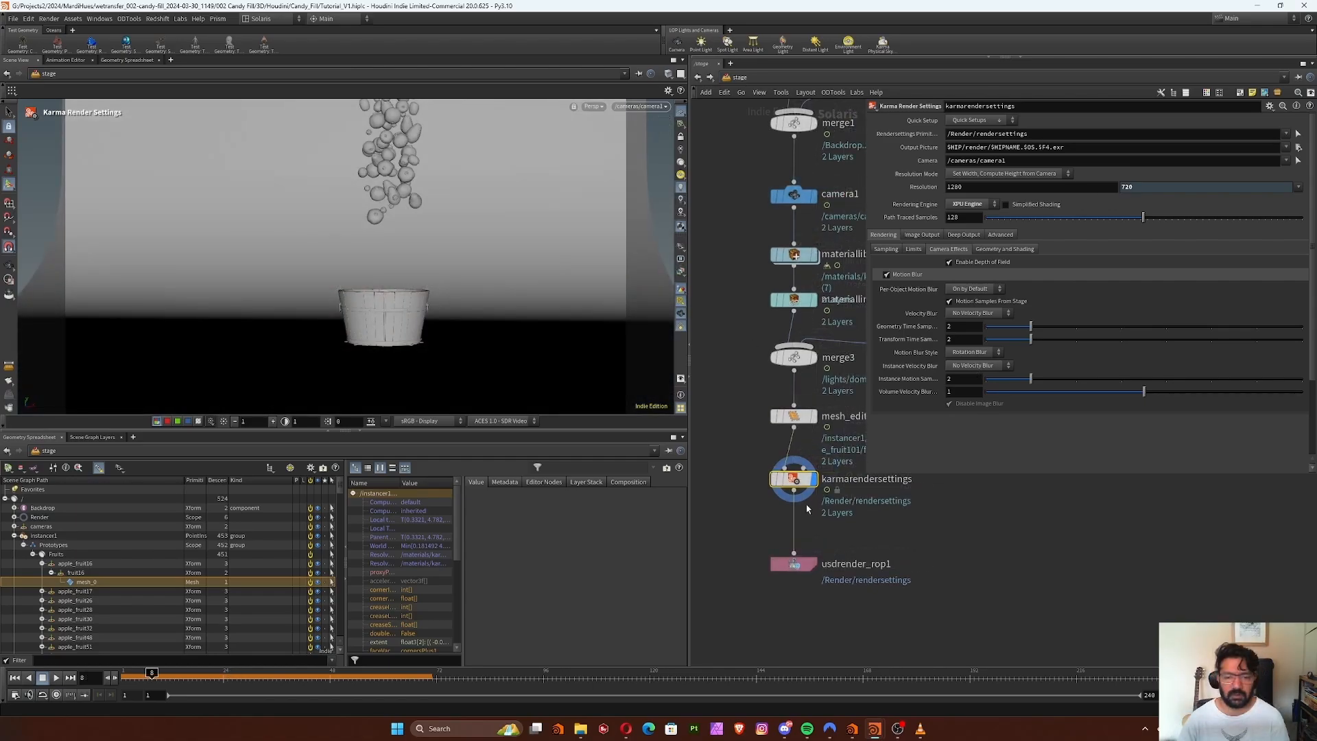
Move the timeline to frame 17, where the fruits fall into the bucket, and save the scene
{"action": "middle_click_drag", "start_coordinate": [855, 533], "coordinate": [831, 514]}
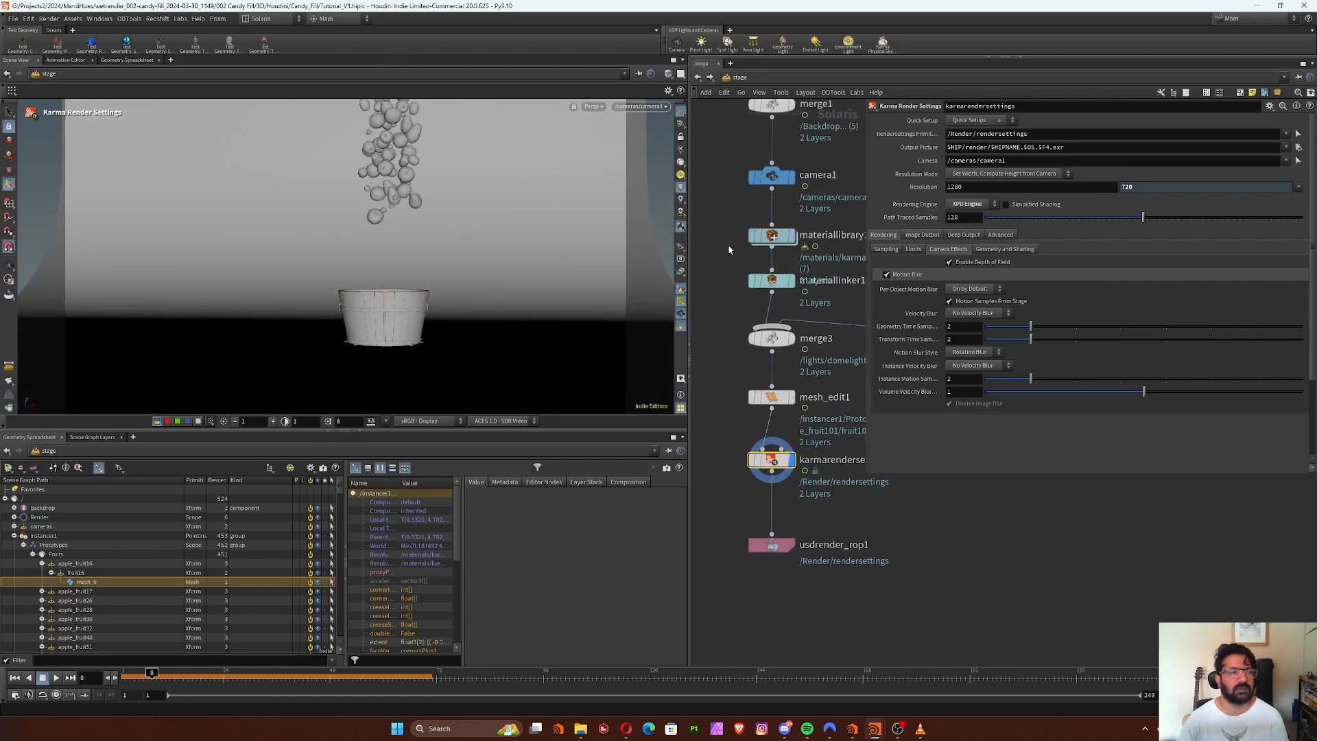
{"action": "left_click", "coordinate": [175, 675]}
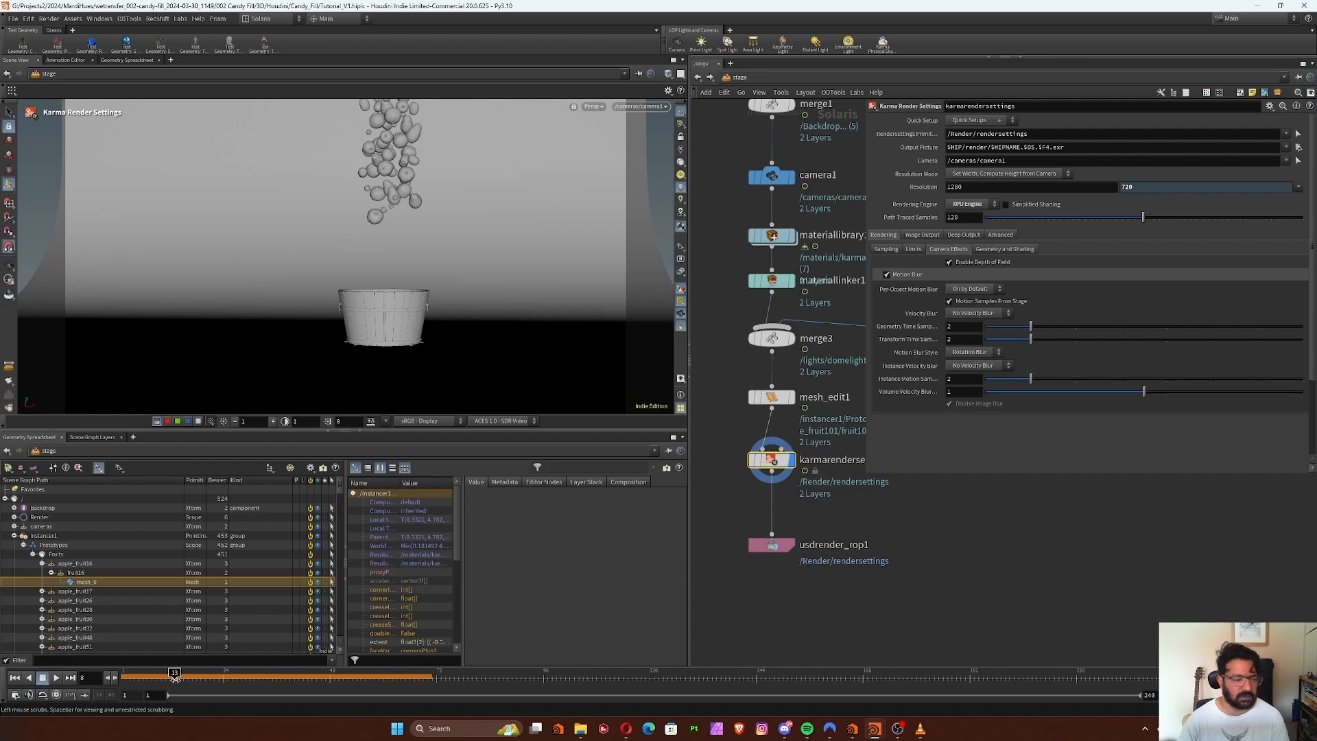
{"action": "left_click", "coordinate": [194, 683]}
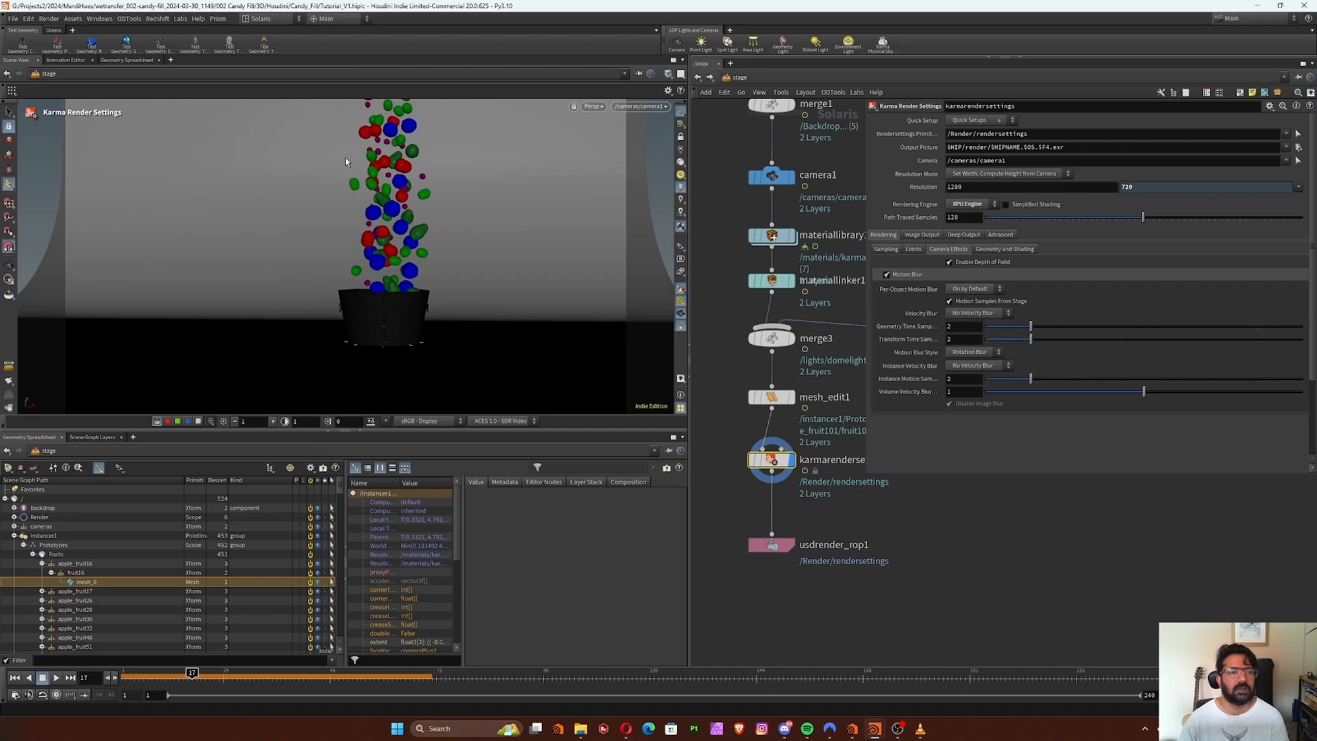
{"action": "left_click", "coordinate": [12, 19]}
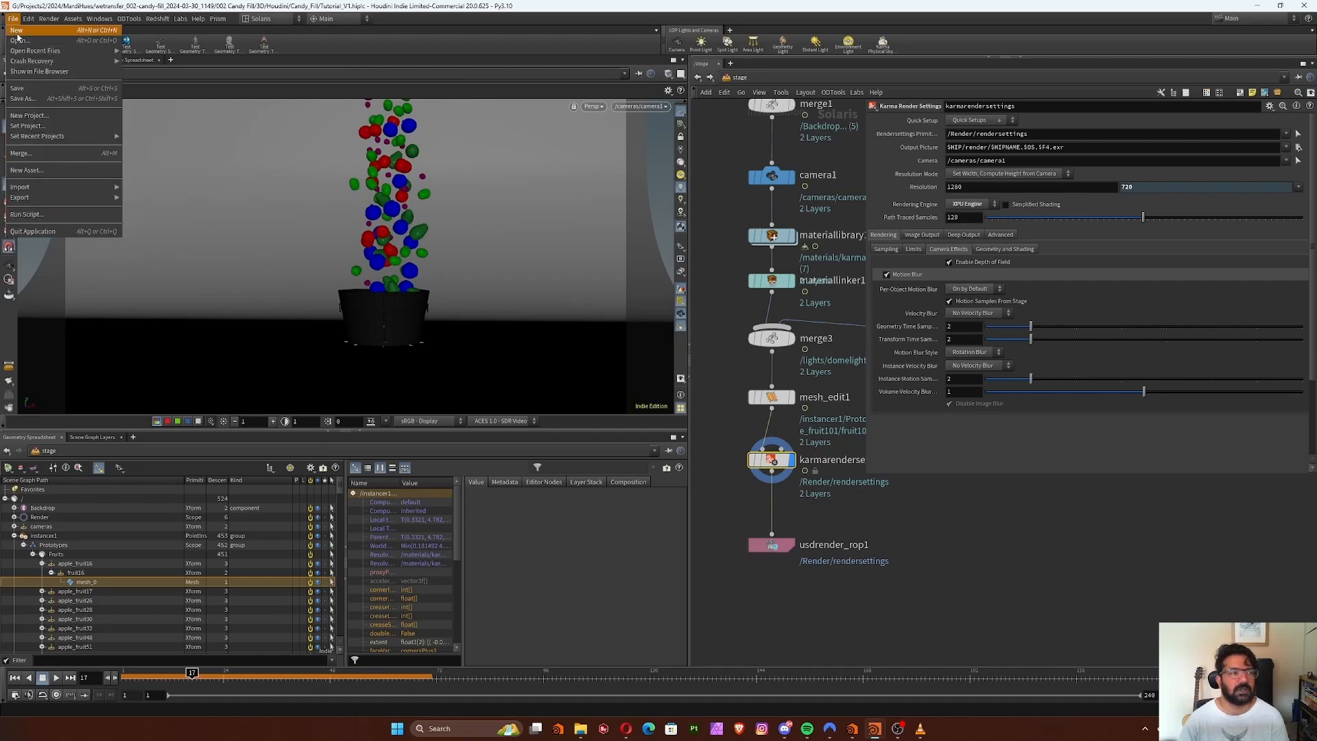
{"action": "left_click", "coordinate": [41, 92]}
Render the viewport with Karma XPU and set the Instance Velocity Blur to Velocity Blur
{"action": "left_click", "coordinate": [593, 106]}
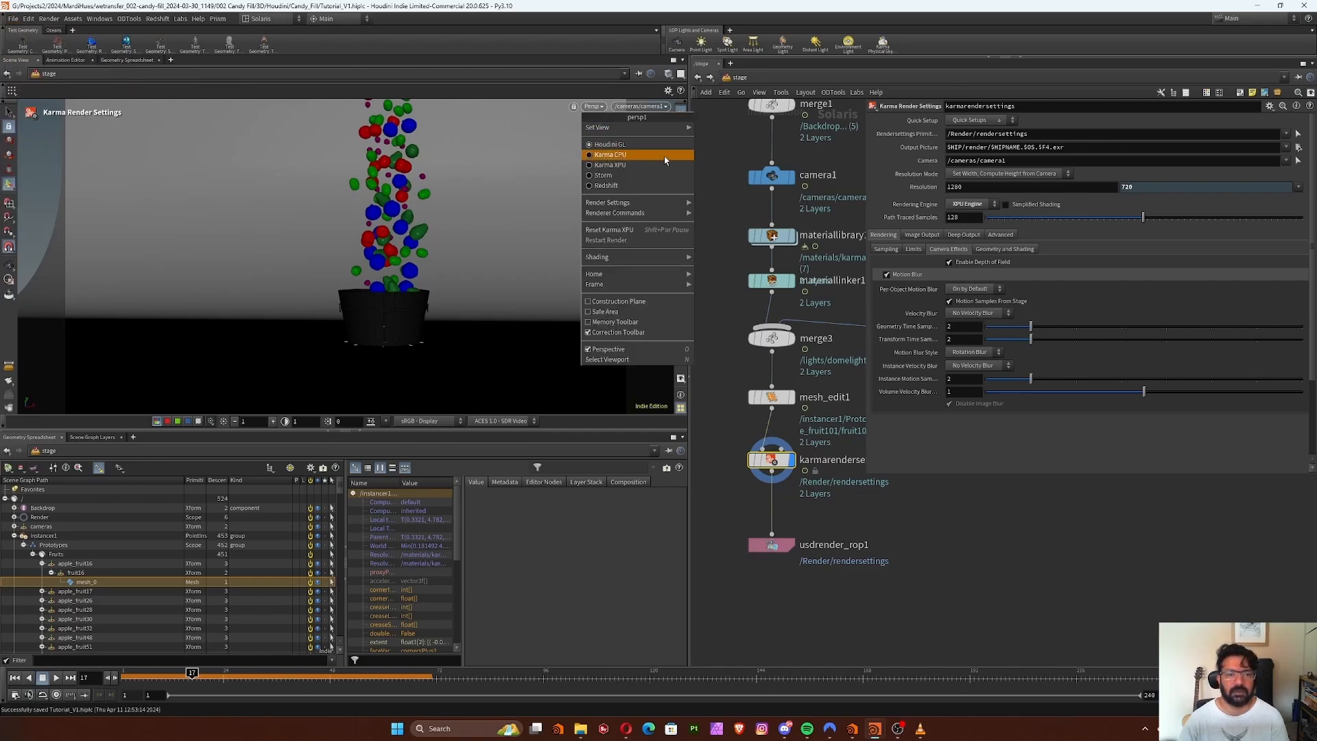
{"action": "left_click", "coordinate": [610, 165]}
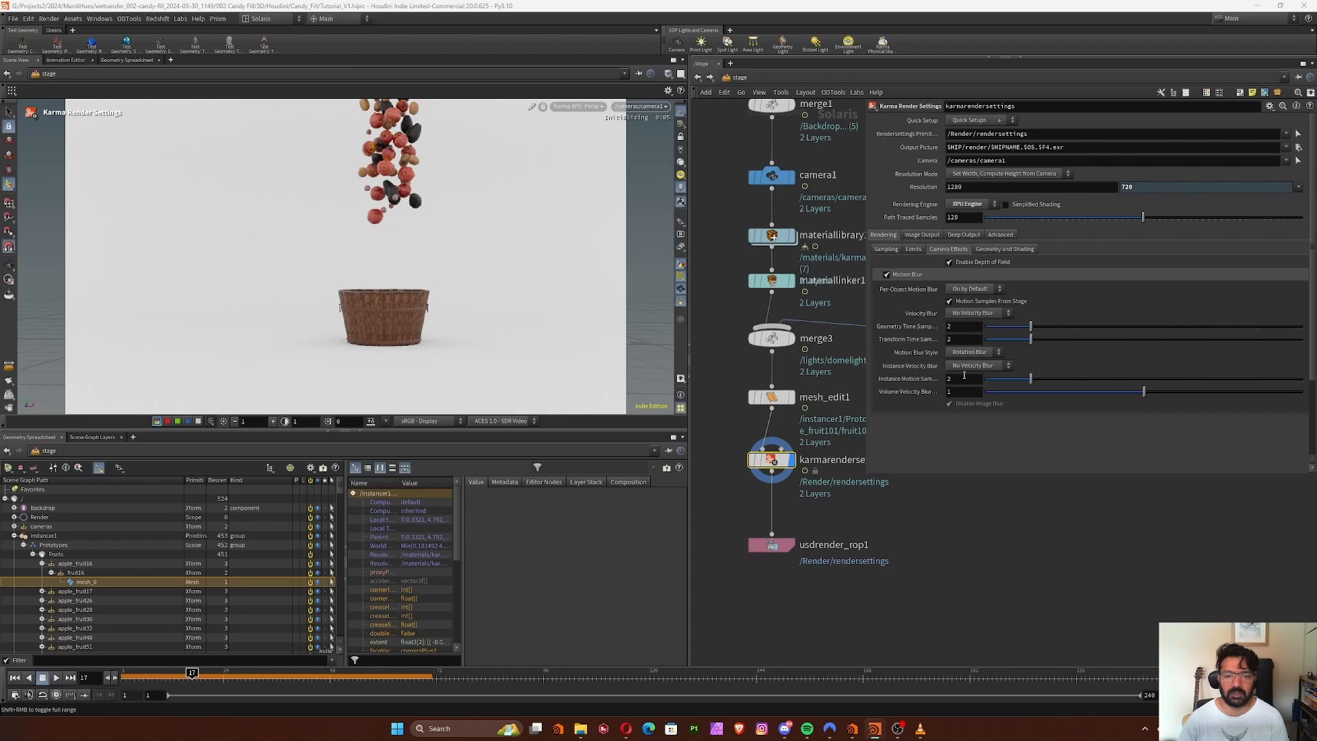
{"action": "left_click", "coordinate": [992, 367]}
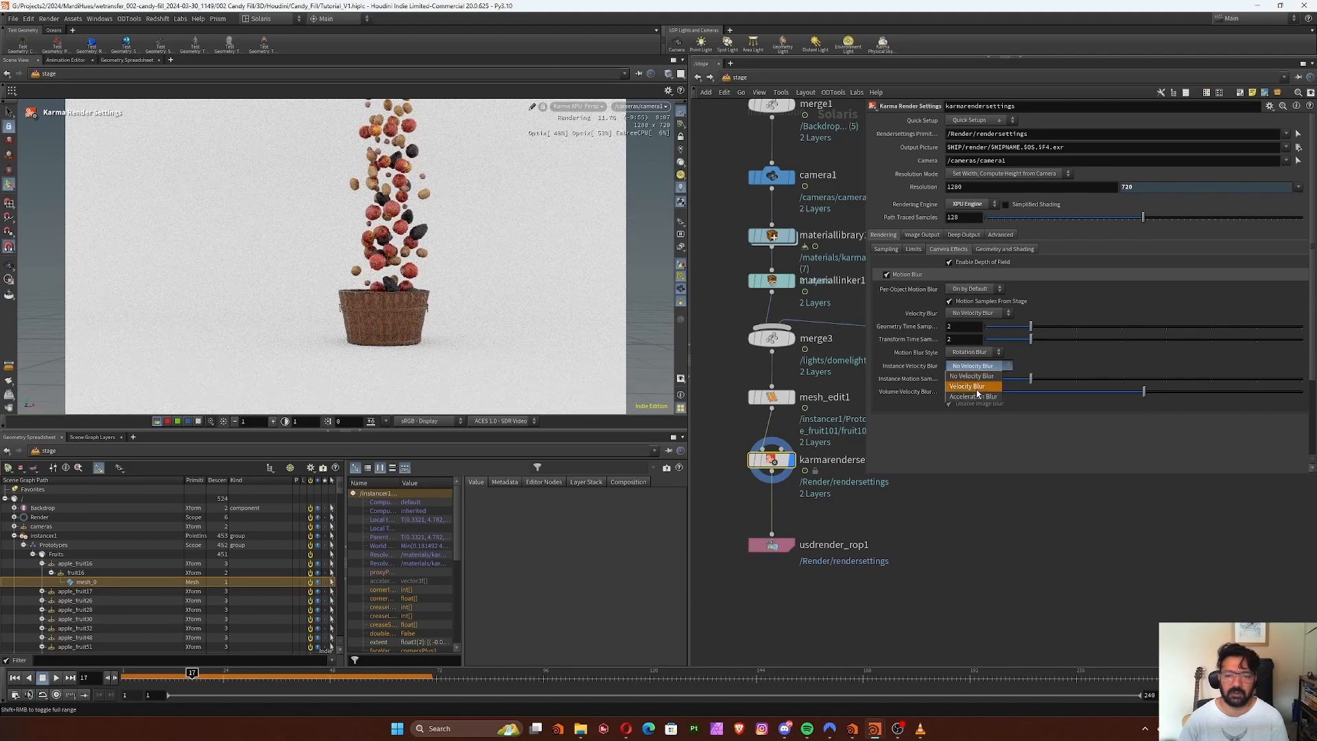
{"action": "left_click", "coordinate": [976, 386]}
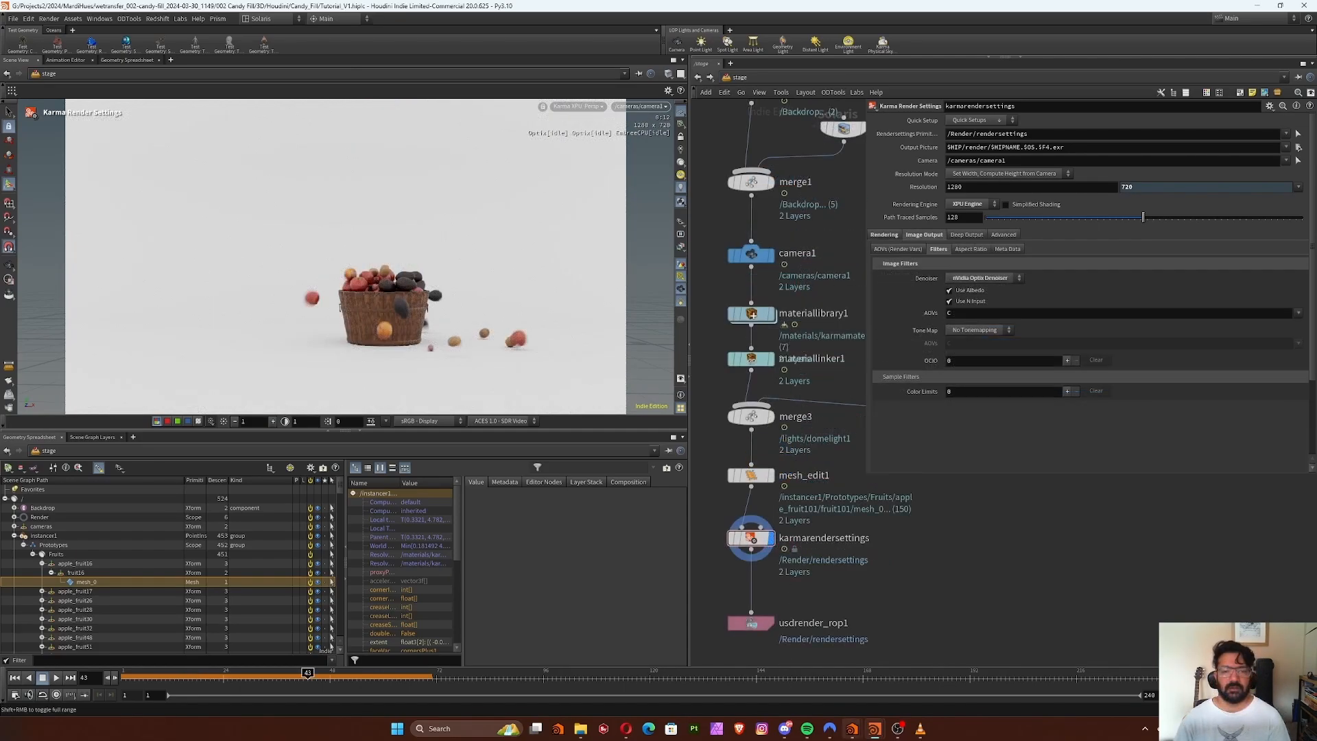
{"action": "mouse_move", "coordinate": [852, 728]}
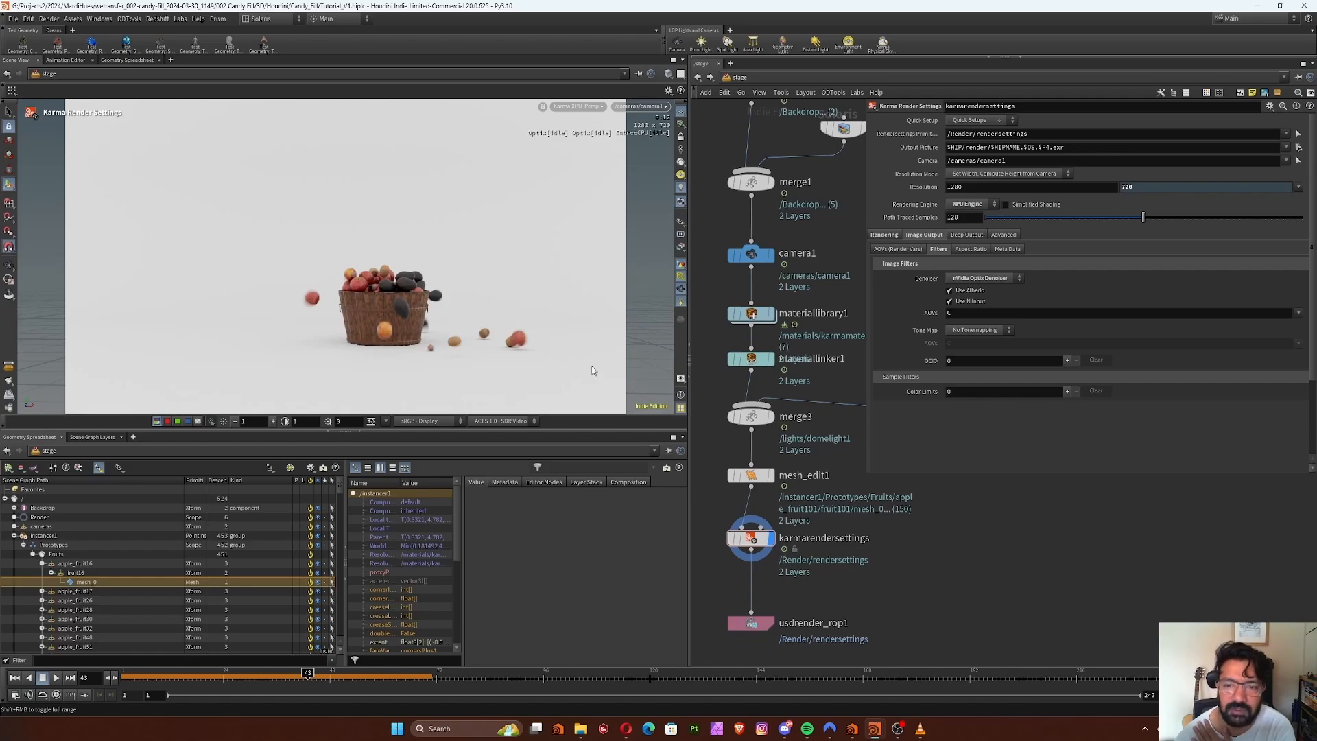
Set the denoiser to No Denoiser in the image filters of the Karma render settings
{"action": "left_click", "coordinate": [981, 278]}
{"action": "left_click", "coordinate": [977, 274]}
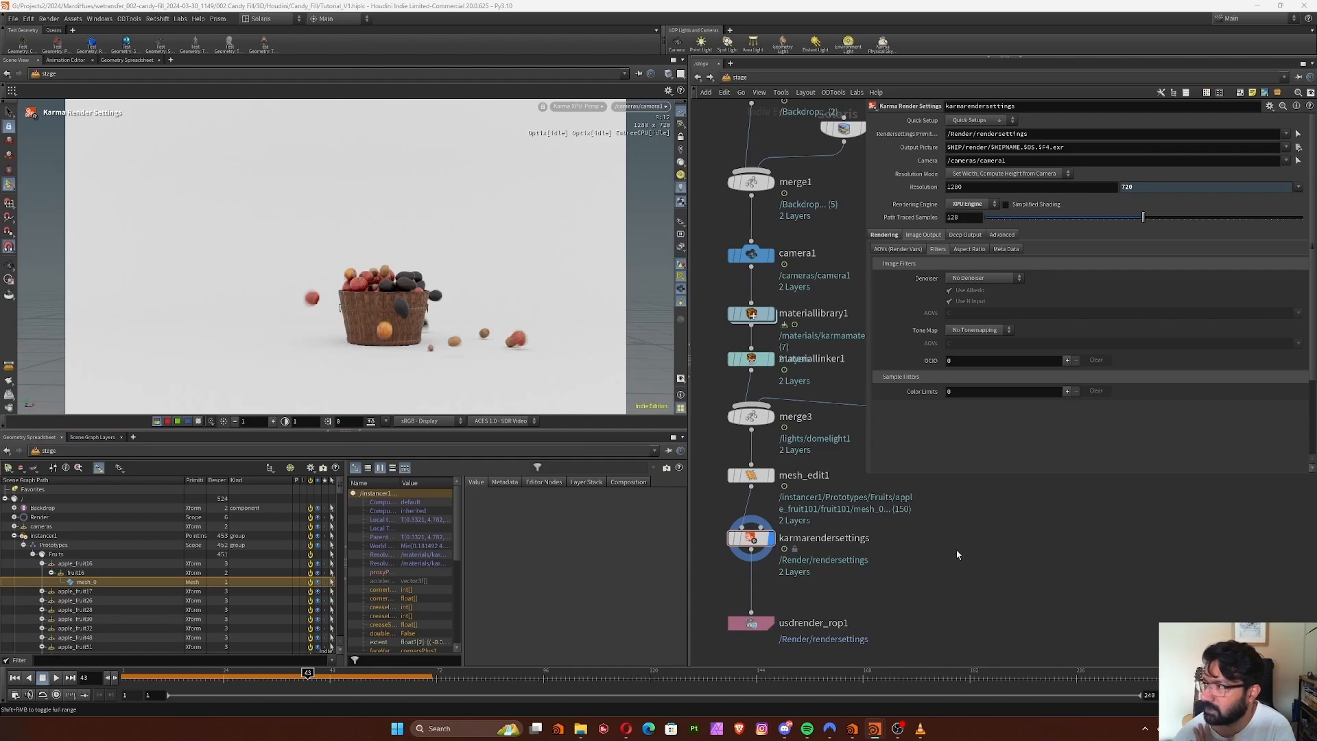
Inspect the parameters of usdrender_rop1 and camera1, returning to the Karma render settings
{"action": "middle_click_drag", "start_coordinate": [957, 554], "coordinate": [992, 532]}
{"action": "left_click_drag", "start_coordinate": [735, 563], "coordinate": [860, 645]}
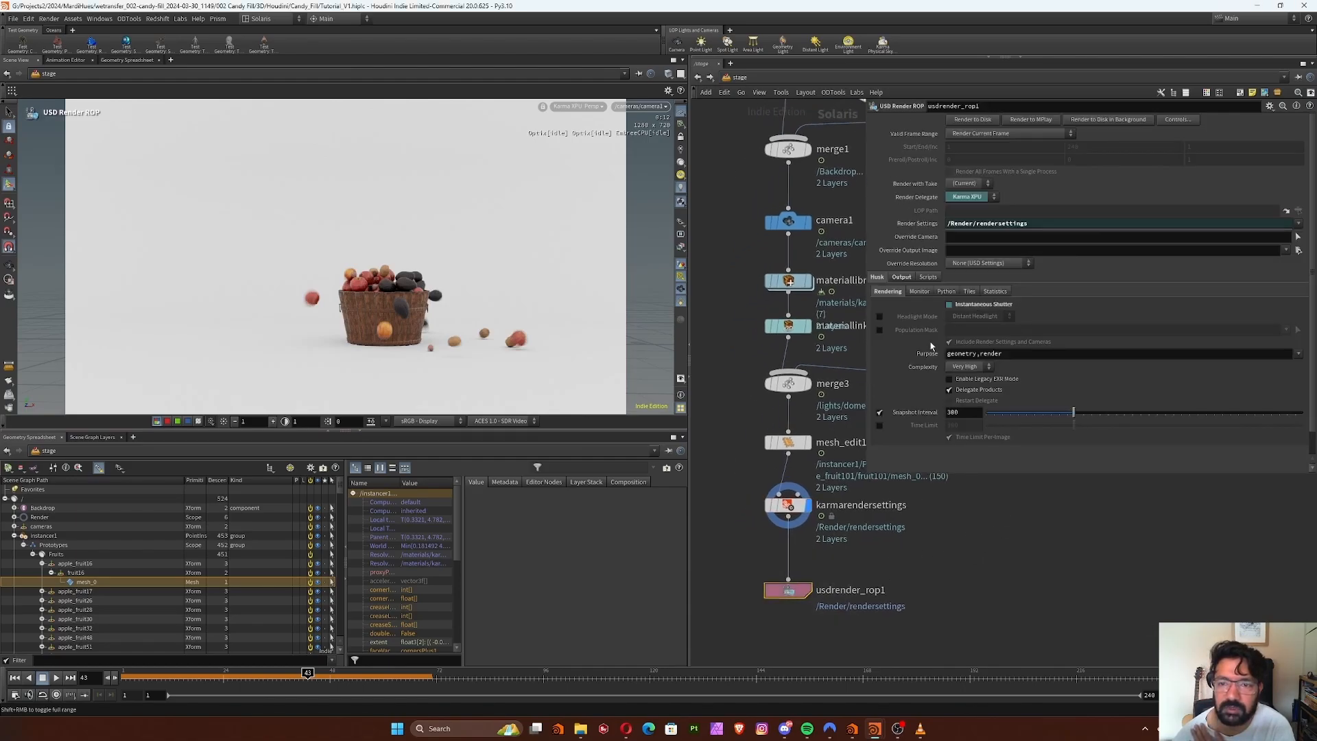
{"action": "left_click_drag", "start_coordinate": [739, 482], "coordinate": [812, 541]}
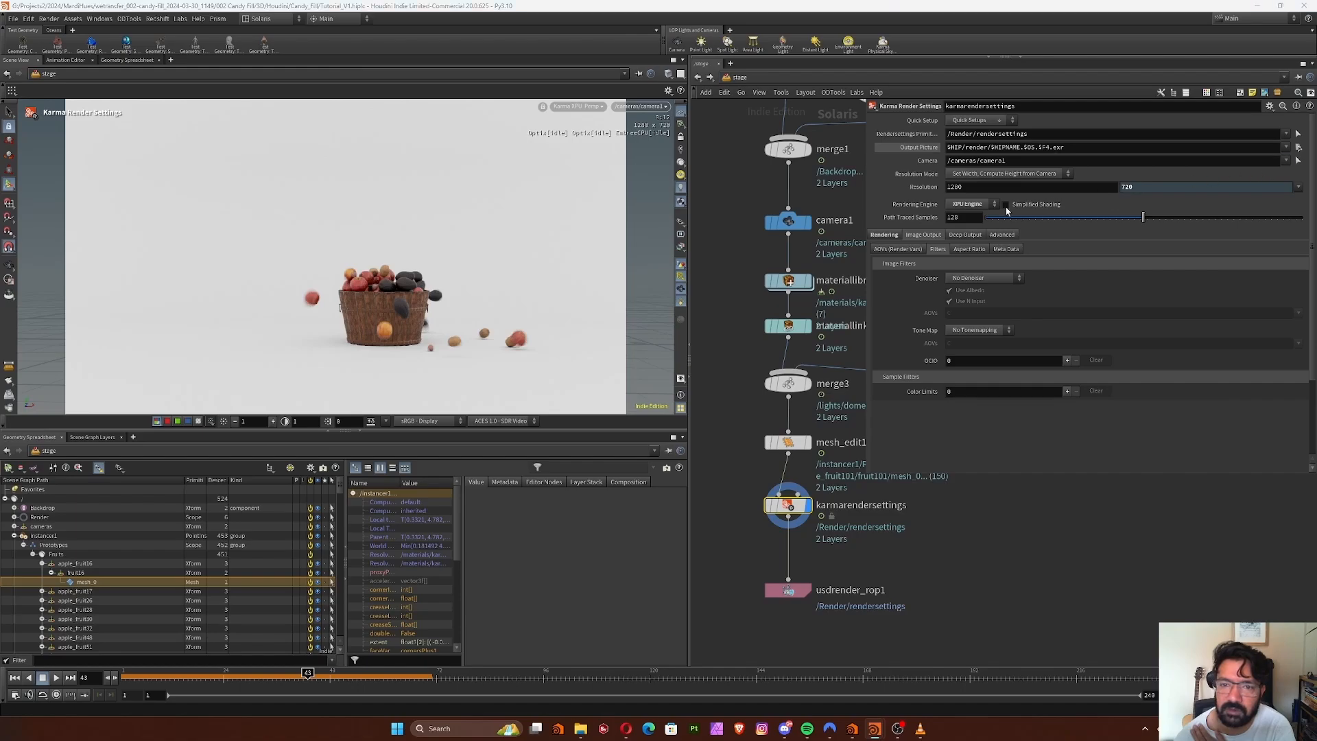
{"action": "left_click", "coordinate": [788, 220]}
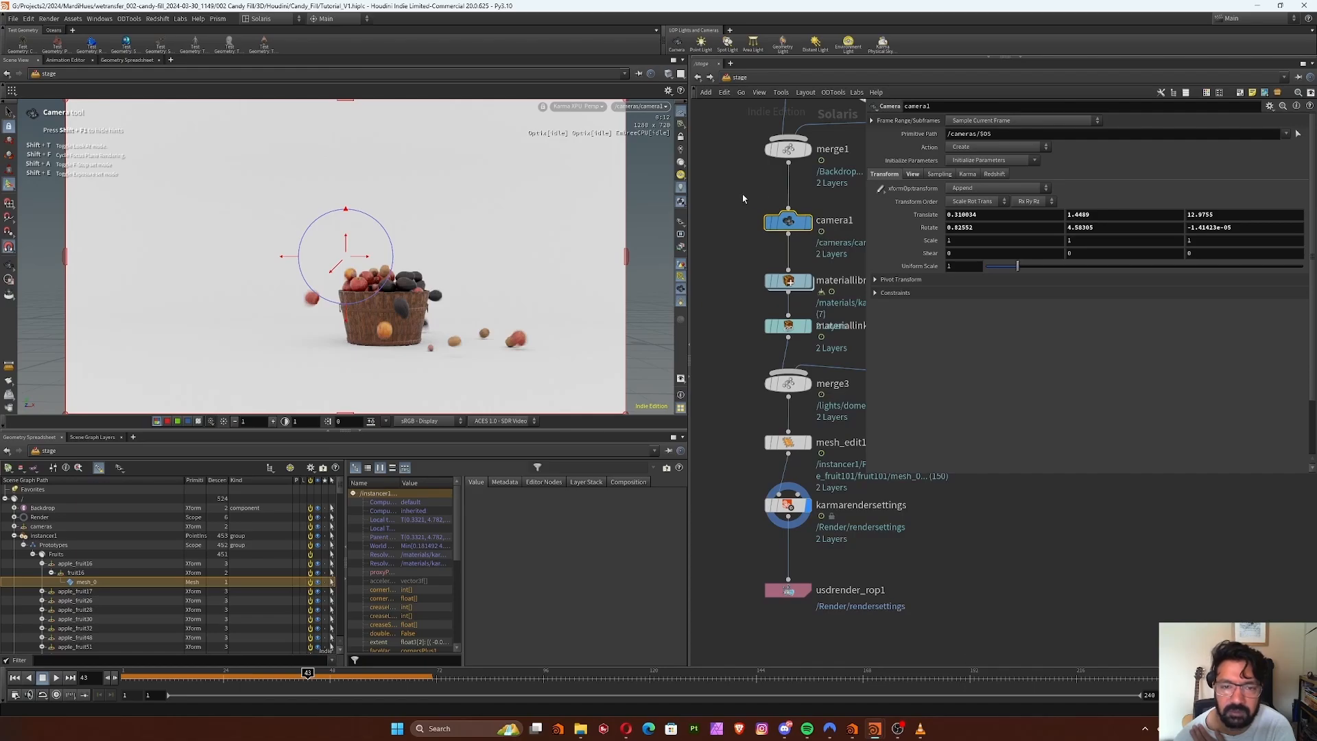
{"action": "left_click", "coordinate": [788, 506]}
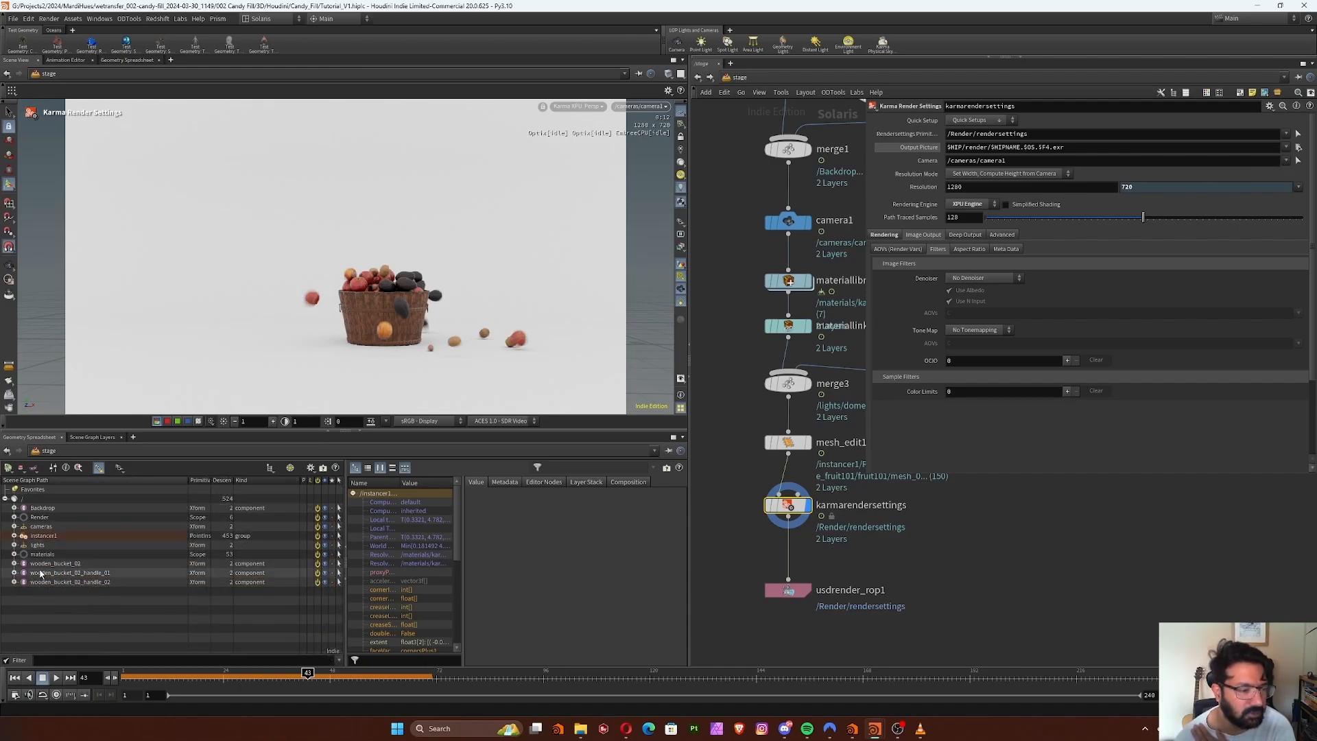
Expand the cameras primitive in the scene graph to locate camera1 for the render settings' camera path
{"action": "left_click", "coordinate": [40, 528]}
{"action": "left_click", "coordinate": [13, 525]}
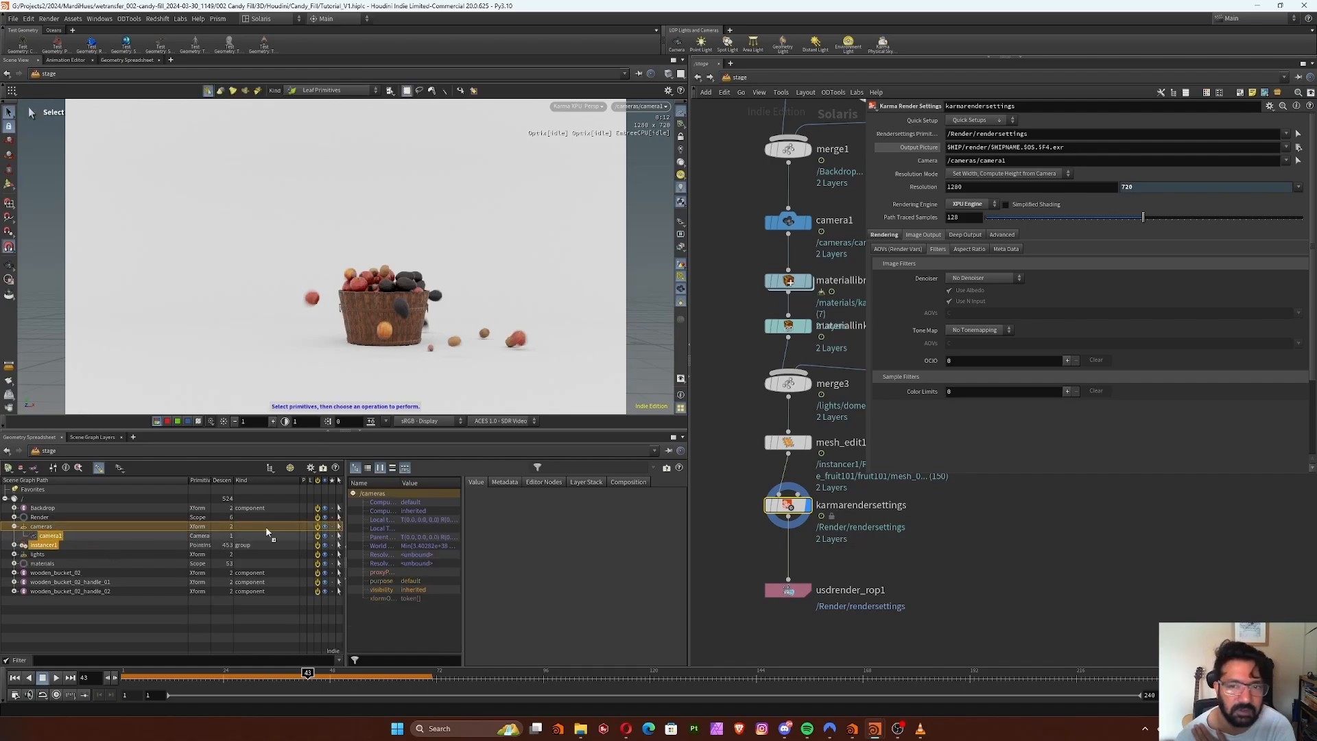